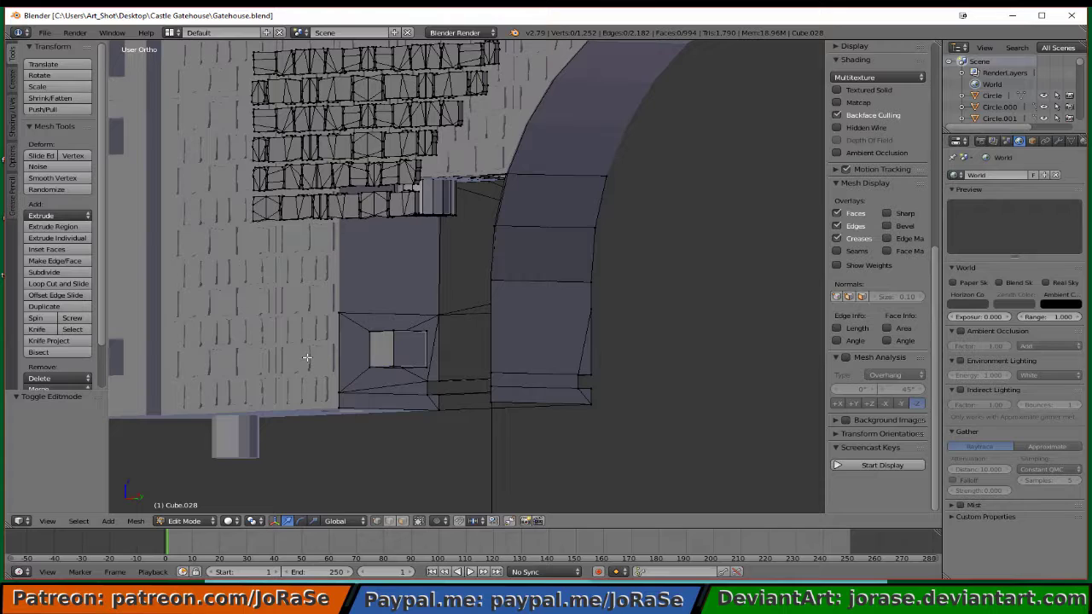
# - Reveal the hidden geometry and join the two wall-side vertices of the opening beside the arch with a vertical edge
pyautogui.hotkey('alt', 'h')
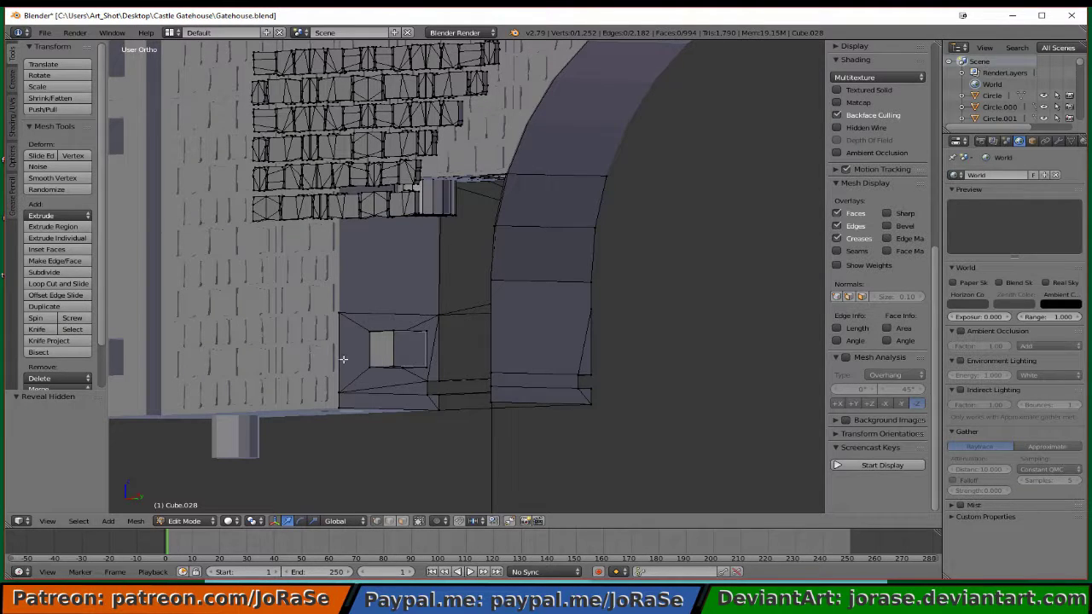
pyautogui.moveTo(345, 353)
pyautogui.mouseDown(button='middle')
pyautogui.moveTo(366, 346)
pyautogui.moveTo(434, 370)
pyautogui.moveTo(342, 364)
pyautogui.mouseUp(button='middle')
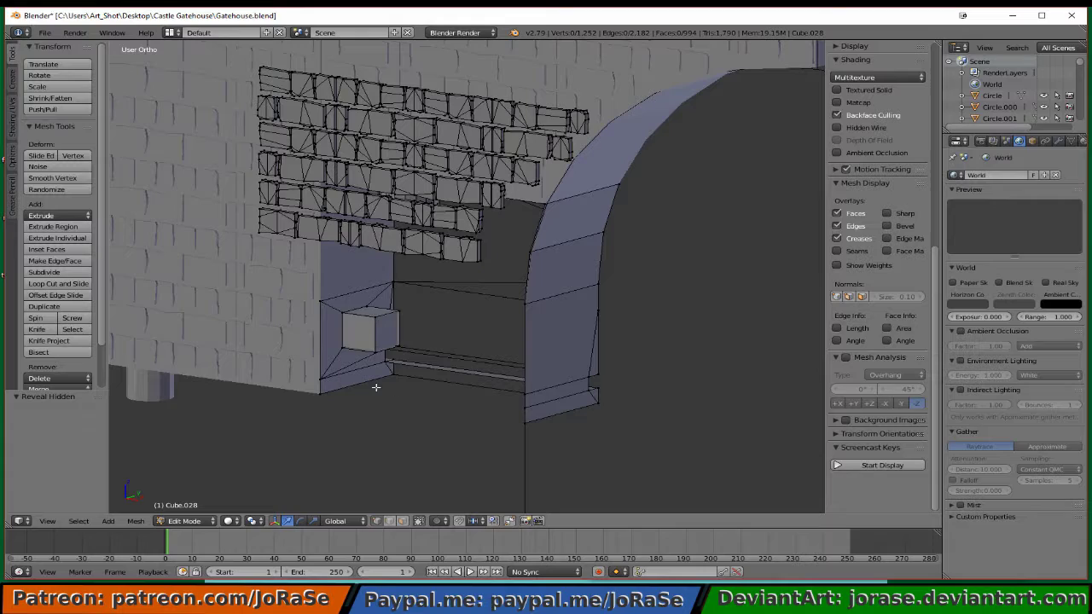
pyautogui.moveTo(337, 391); pyautogui.dragTo(303, 276, button='middle')
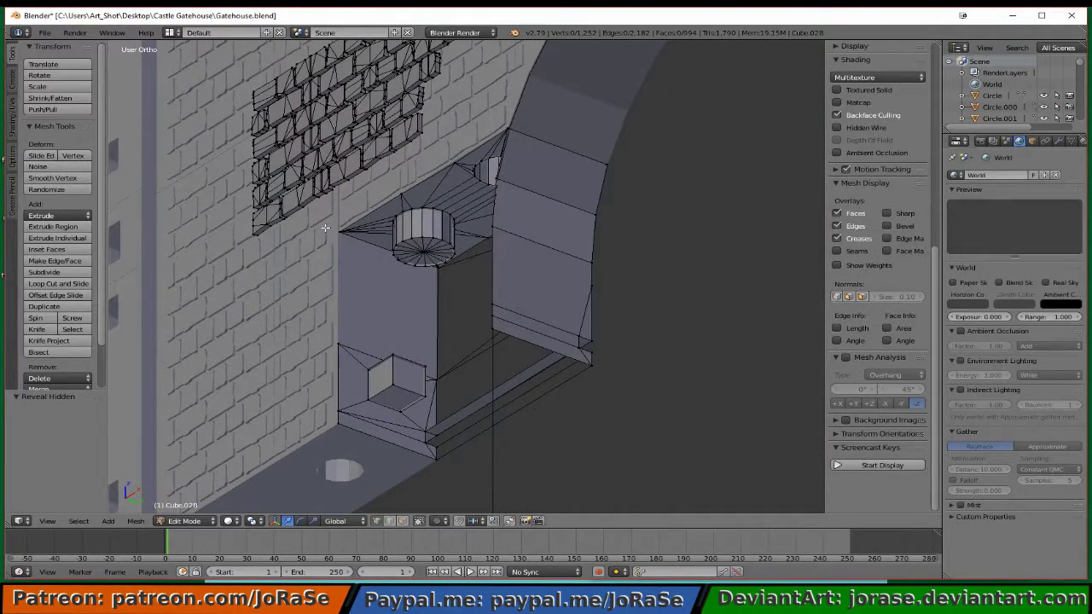
pyautogui.rightClick(338, 264)
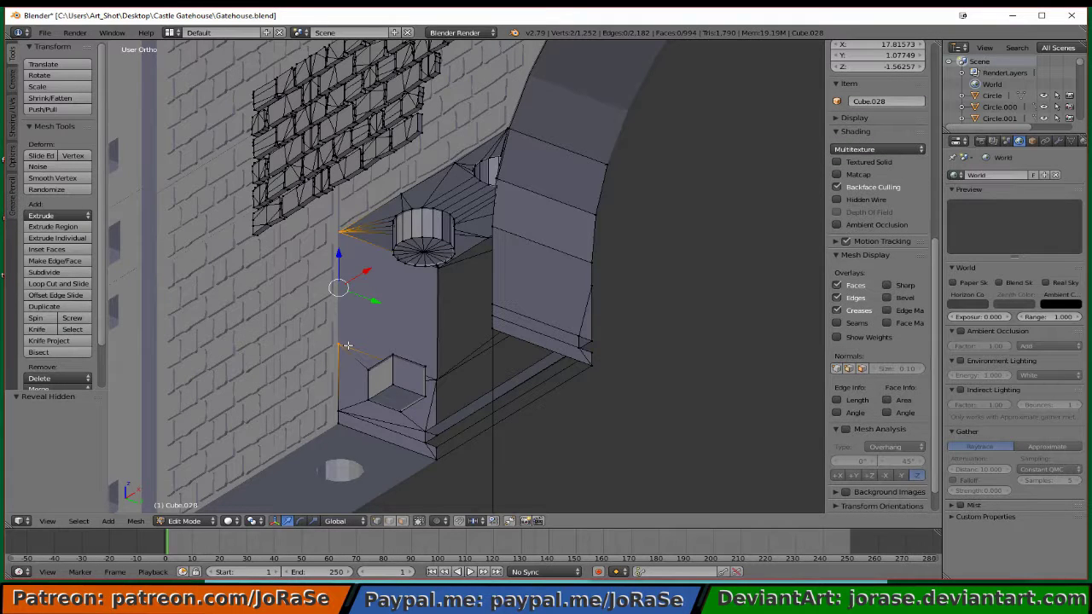
pyautogui.press('f')
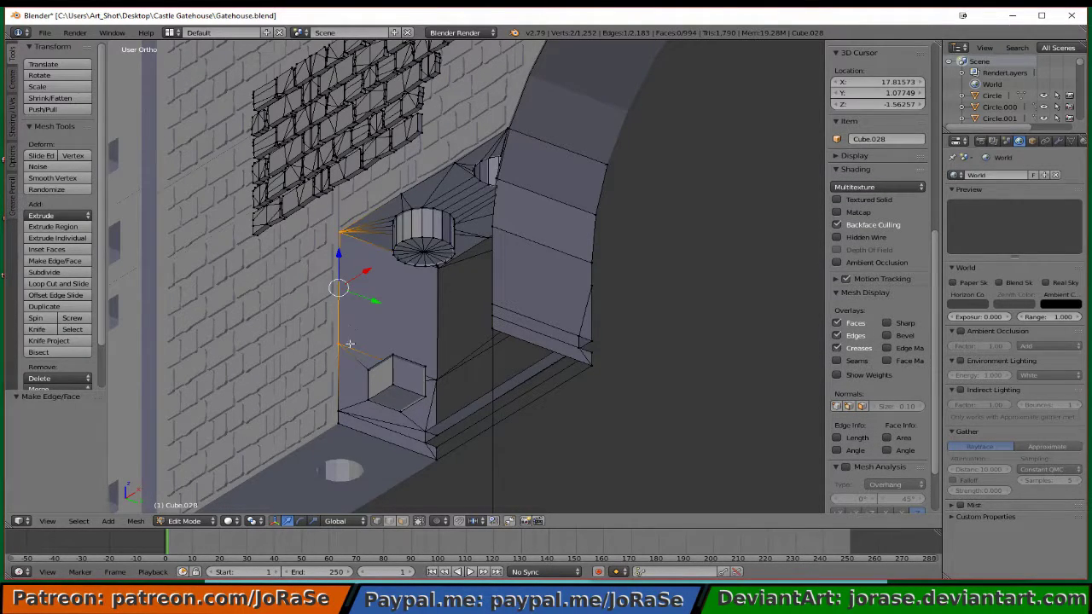
# - Select the boundary edge loop around the wall opening, then invert the selection and hide everything else
pyautogui.keyDown('alt'); pyautogui.rightClick(356, 344); pyautogui.keyUp('alt')
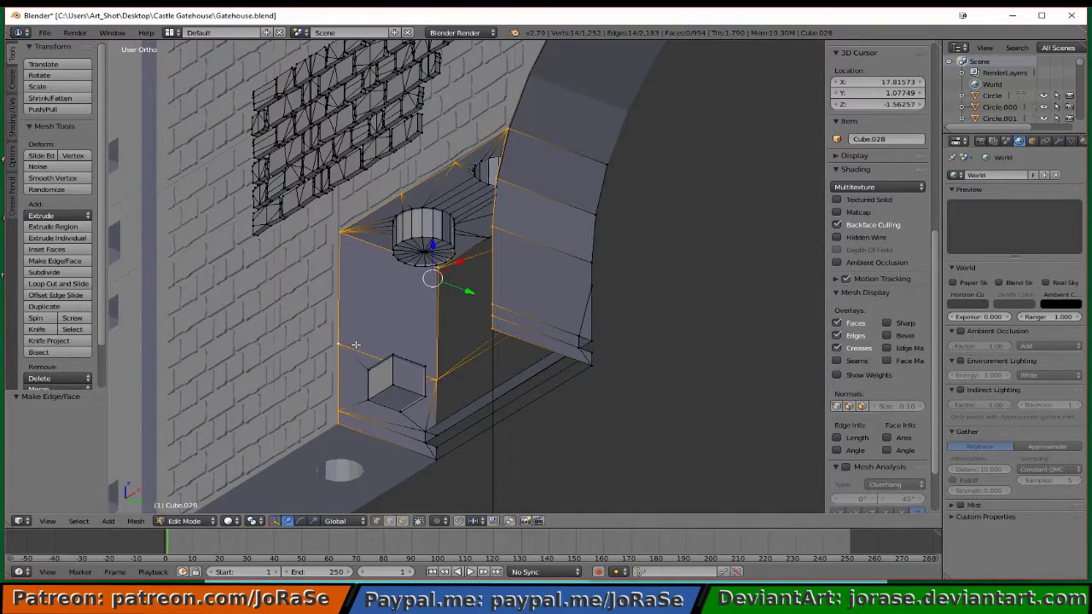
pyautogui.moveTo(294, 327); pyautogui.dragTo(433, 377, button='middle')
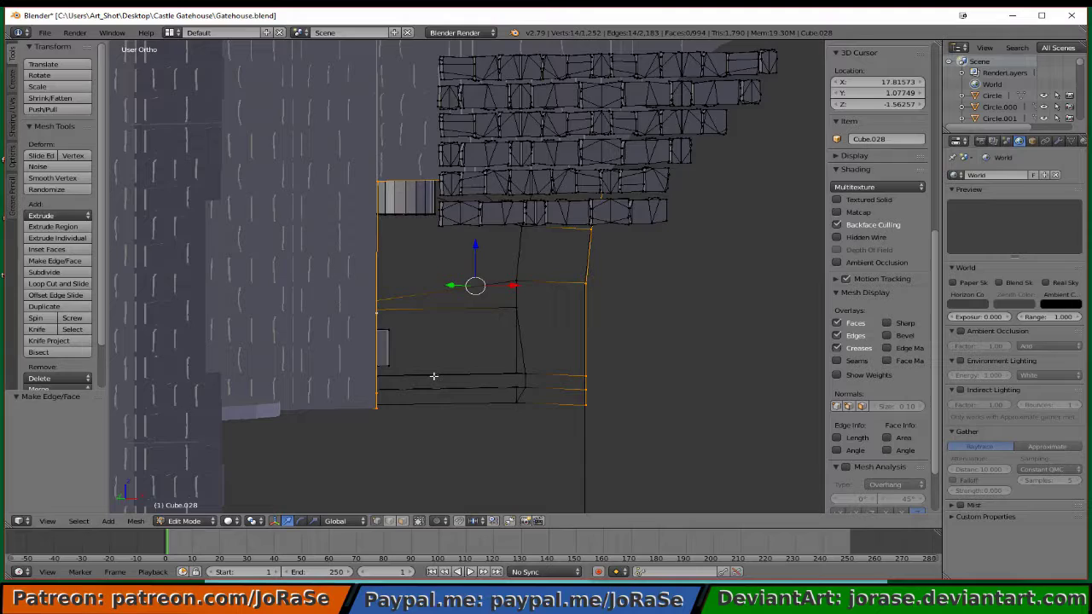
pyautogui.hotkey('ctrl', 'i')
pyautogui.press('h')
# - Fill the upper part of the opening's side wall with a face between its lower cross edge and two top corners
pyautogui.moveTo(432, 375); pyautogui.dragTo(426, 337, button='middle')
pyautogui.rightClick(355, 342)
pyautogui.keyDown('shift'); pyautogui.rightClick(426, 341); pyautogui.keyUp('shift')
pyautogui.press('b')
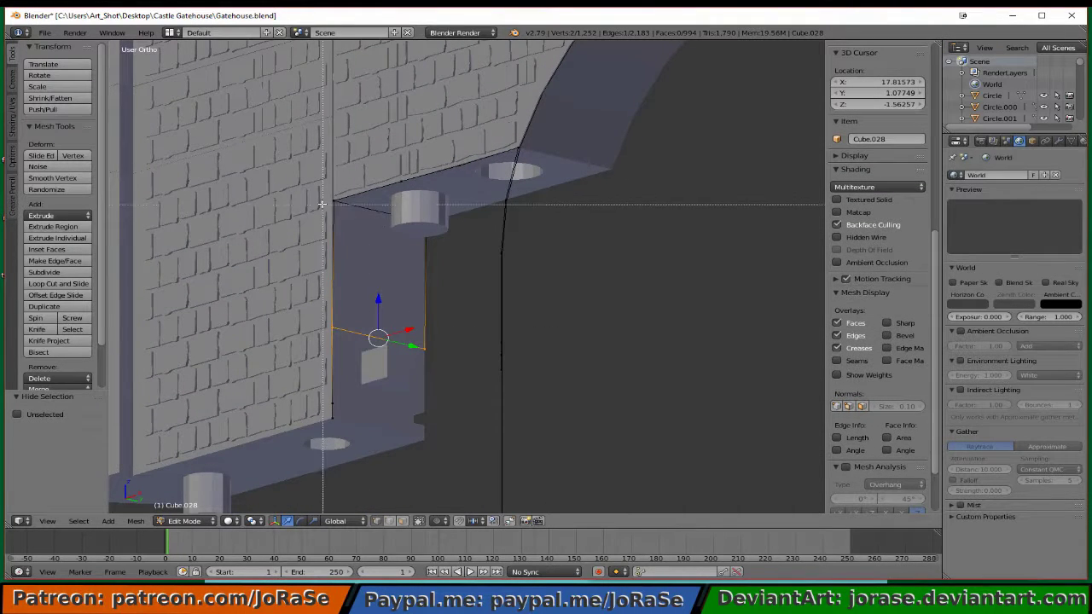
pyautogui.moveTo(322, 204); pyautogui.dragTo(435, 223)
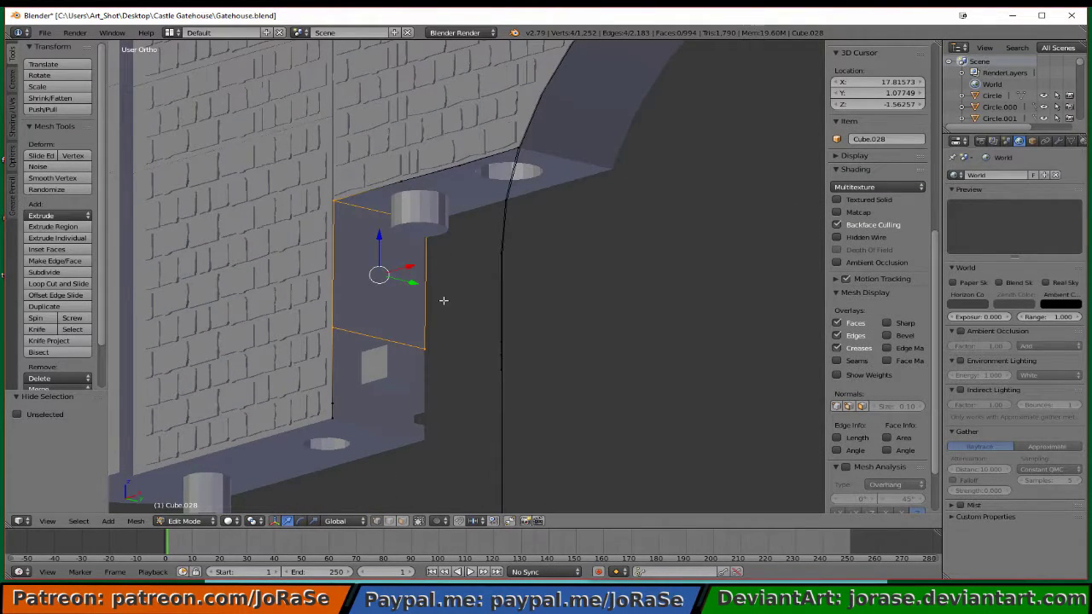
pyautogui.moveTo(445, 299); pyautogui.dragTo(448, 264, button='middle')
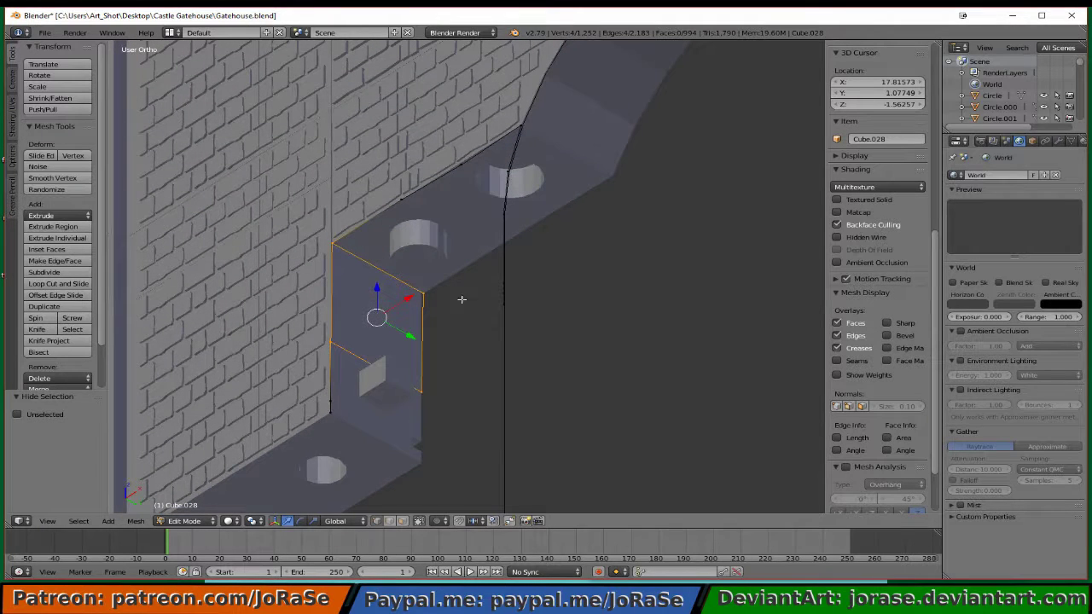
pyautogui.press('f')
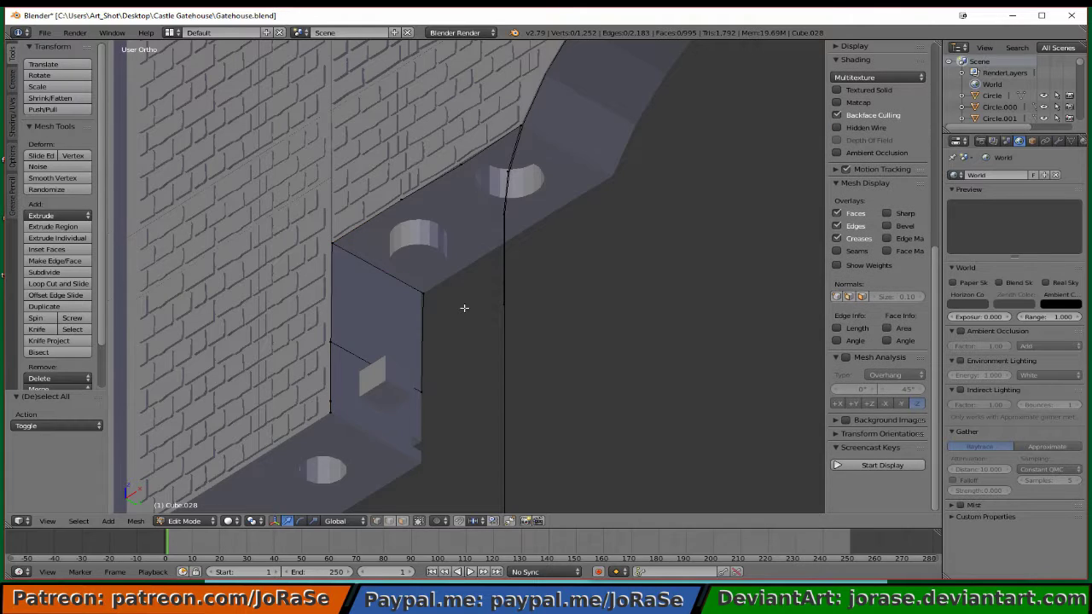
# - Hide the outer vertices of the new side-wall face, leaving only the front outline of the opening editable
pyautogui.press('a')
pyautogui.rightClick(433, 366)
pyautogui.press('h')
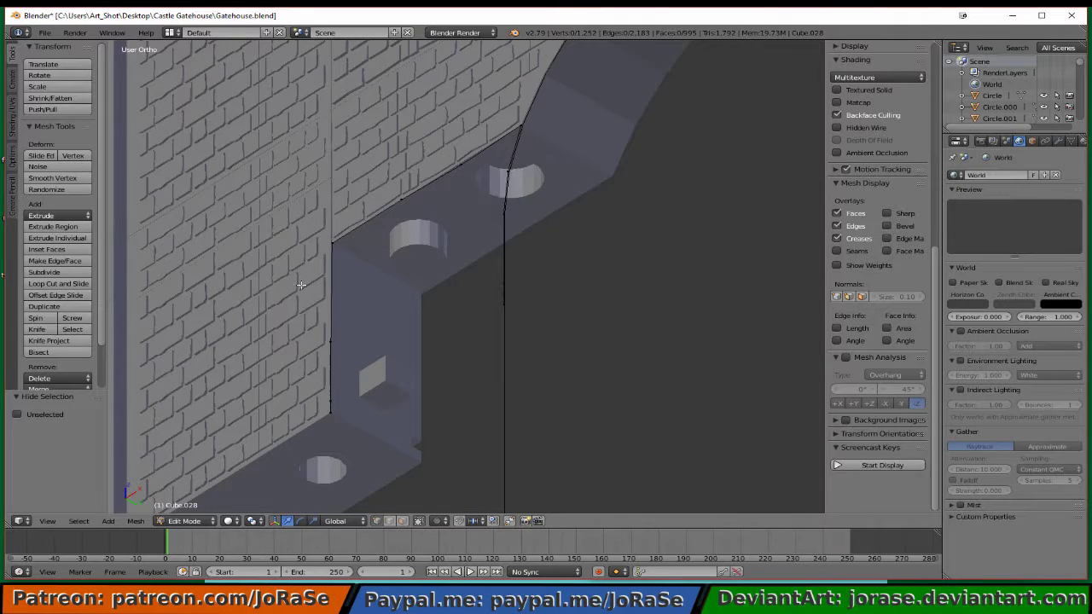
# - Fill a narrow face along the bottom of the opening, between the two lowest wall-side and two lowest arch-side vertices
pyautogui.moveTo(312, 292); pyautogui.dragTo(367, 391, button='middle')
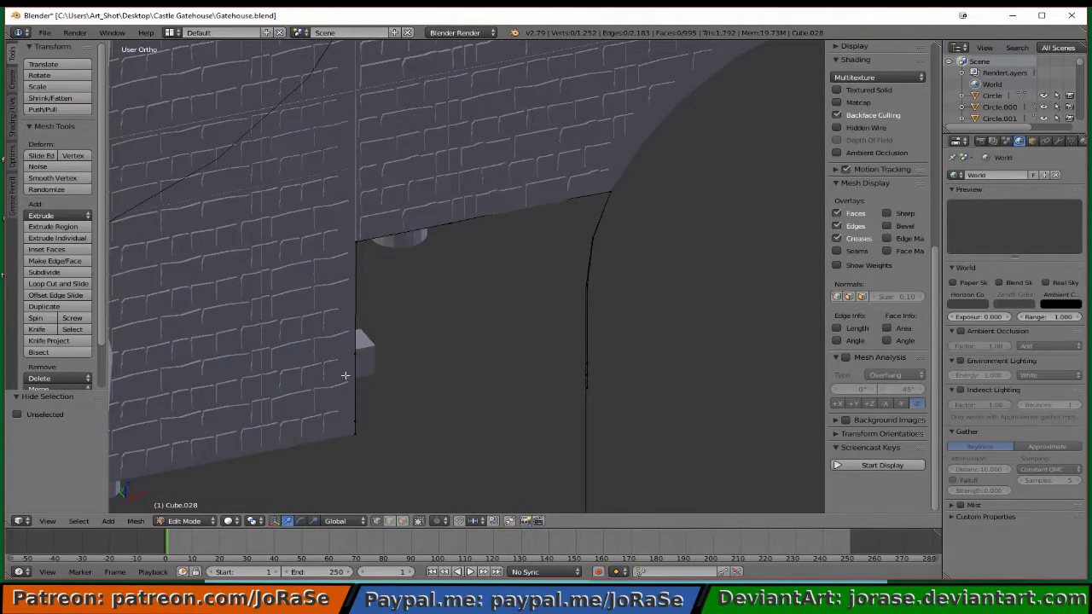
pyautogui.click(354, 427)
pyautogui.press('b')
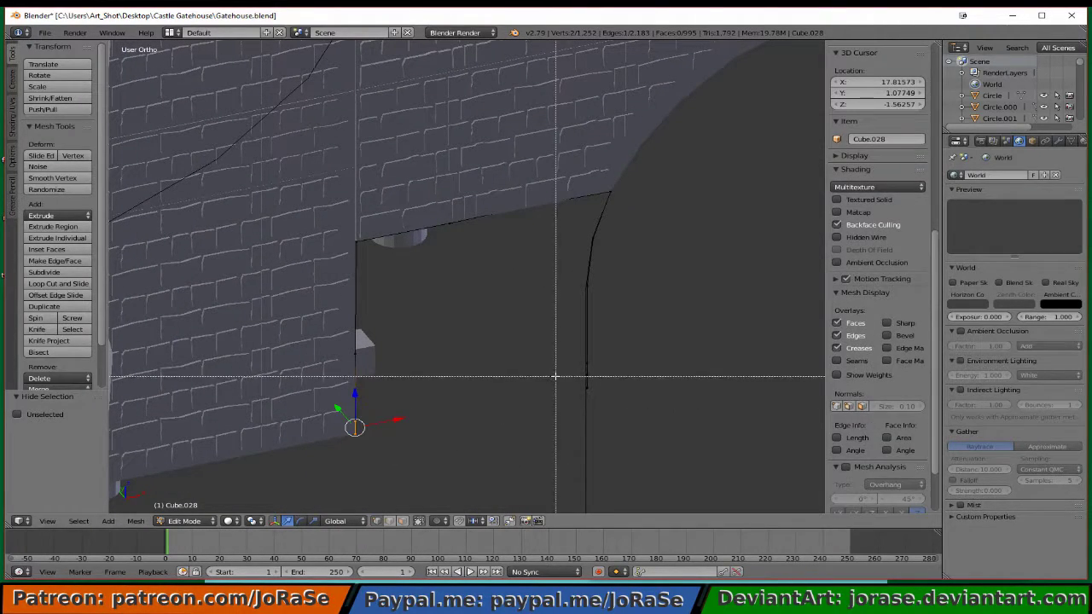
pyautogui.moveTo(560, 371); pyautogui.dragTo(607, 406)
pyautogui.press('f')
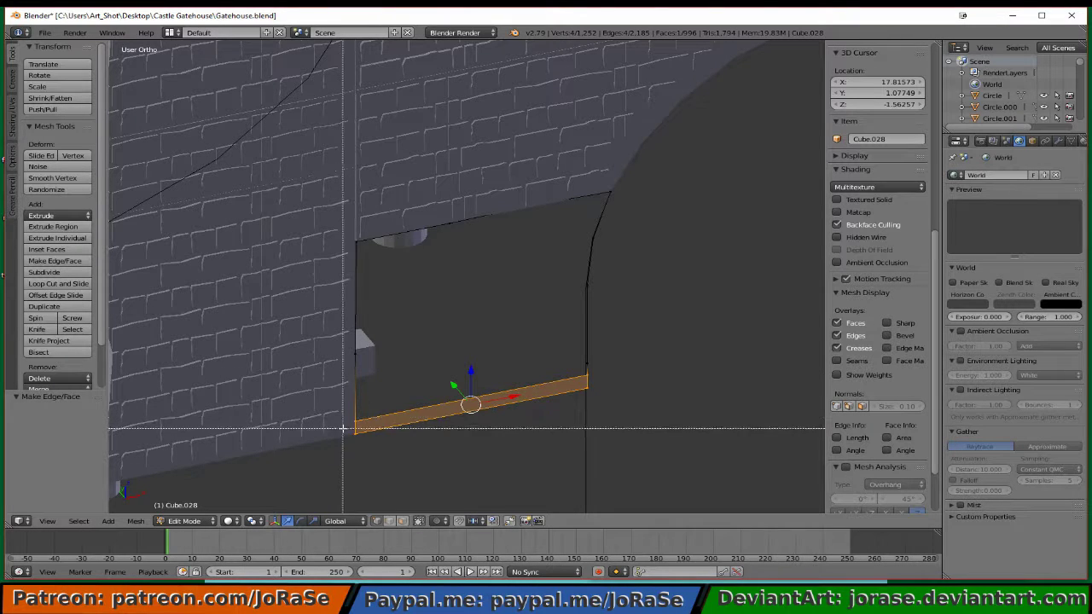
# - Fill the face above the bottom strip, using its upper edge and the next vertex up on each side
pyautogui.rightClick(585, 374)
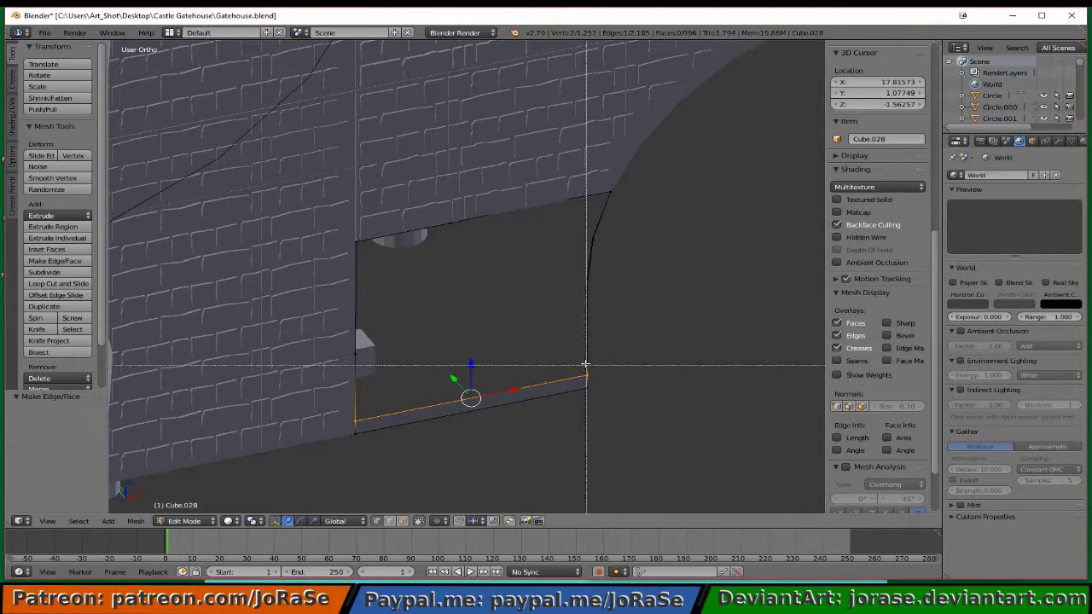
pyautogui.keyDown('shift'); pyautogui.rightClick(601, 370); pyautogui.keyUp('shift')
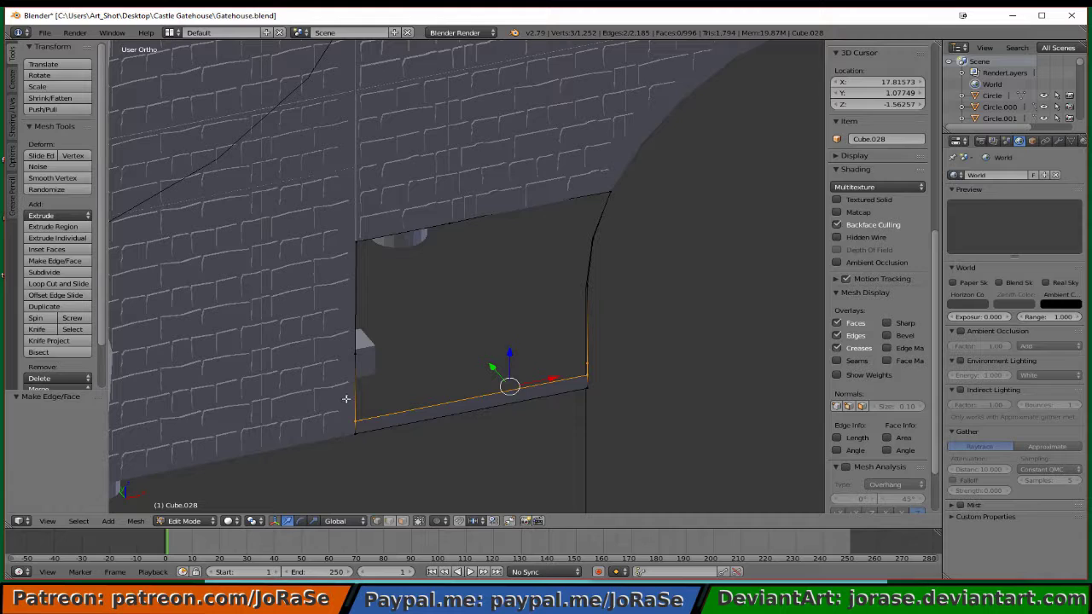
pyautogui.keyDown('shift'); pyautogui.rightClick(356, 354); pyautogui.keyUp('shift')
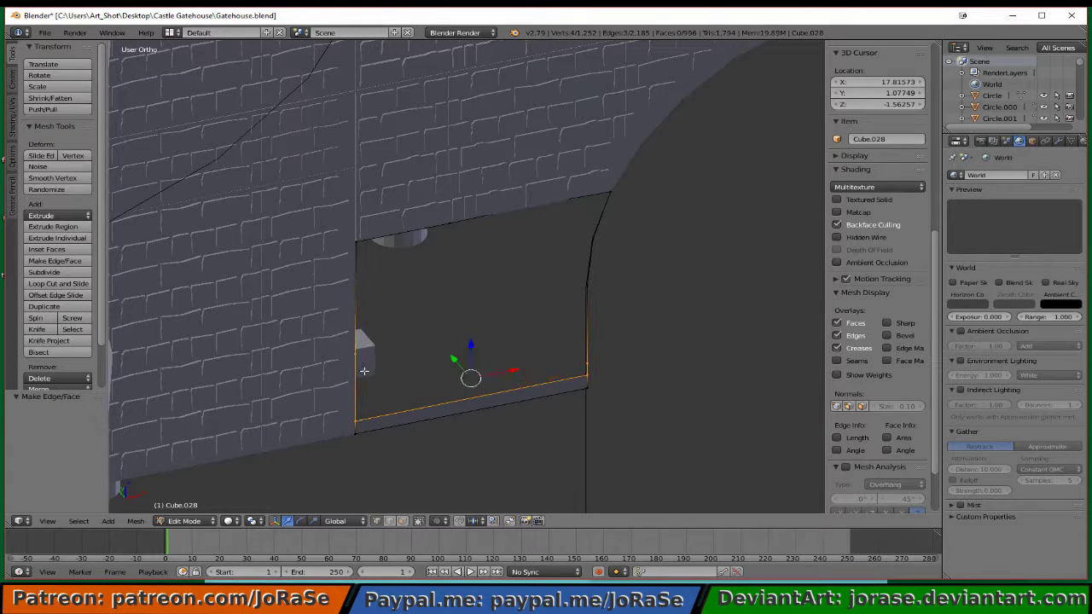
pyautogui.press('f')
# - Add a triangle above that face, joining its upper edge to the next vertex up on the arch side
pyautogui.keyDown('shift'); pyautogui.rightClick(355, 420); pyautogui.keyUp('shift')
pyautogui.press('b')
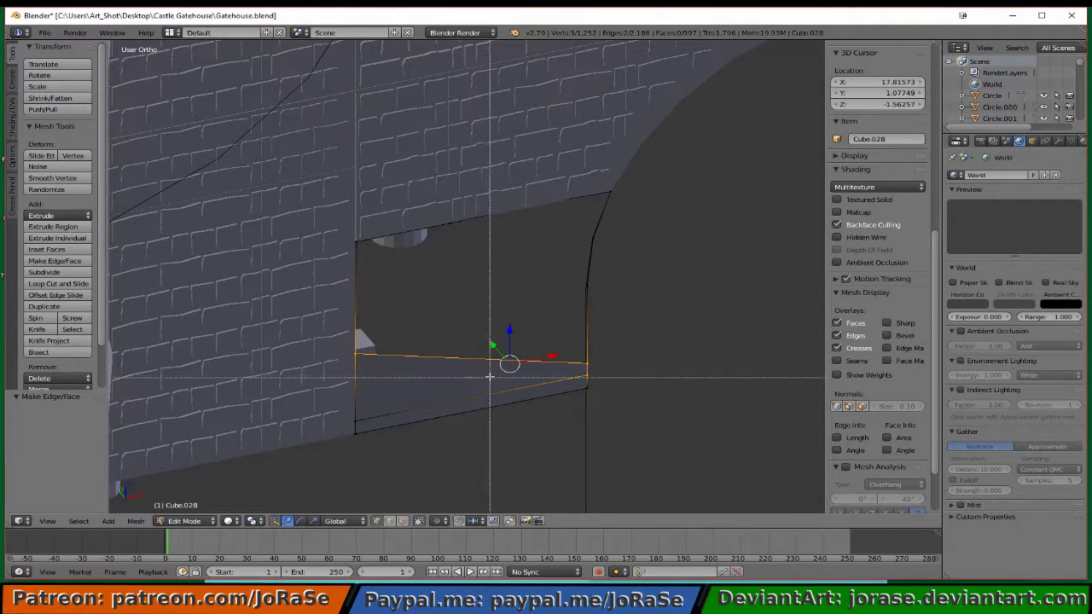
pyautogui.moveTo(482, 356)
pyautogui.mouseDown(button='middle')
pyautogui.moveTo(555, 409)
pyautogui.moveTo(588, 401)
pyautogui.moveTo(599, 371)
pyautogui.moveTo(575, 361)
pyautogui.mouseUp(button='middle')
pyautogui.keyDown('shift'); pyautogui.rightClick(587, 285); pyautogui.keyUp('shift')
pyautogui.press('f')
pyautogui.keyDown('shift'); pyautogui.rightClick(588, 365); pyautogui.keyUp('shift')
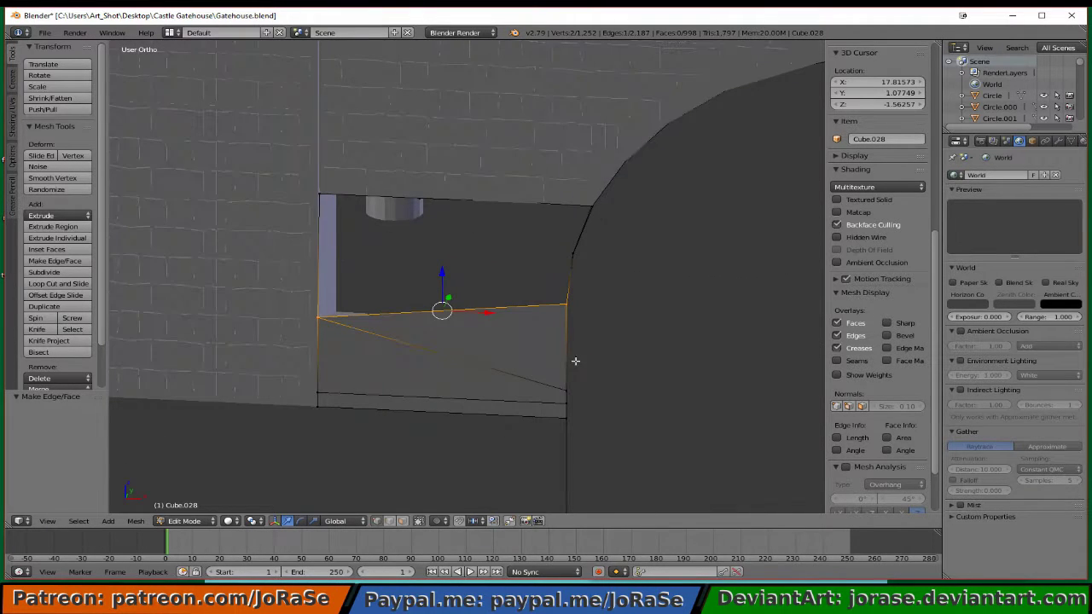
pyautogui.press('a')
# - Fill a triangle at the opening's upper arch corner from the corner vertex and its two neighbours
pyautogui.press('b')
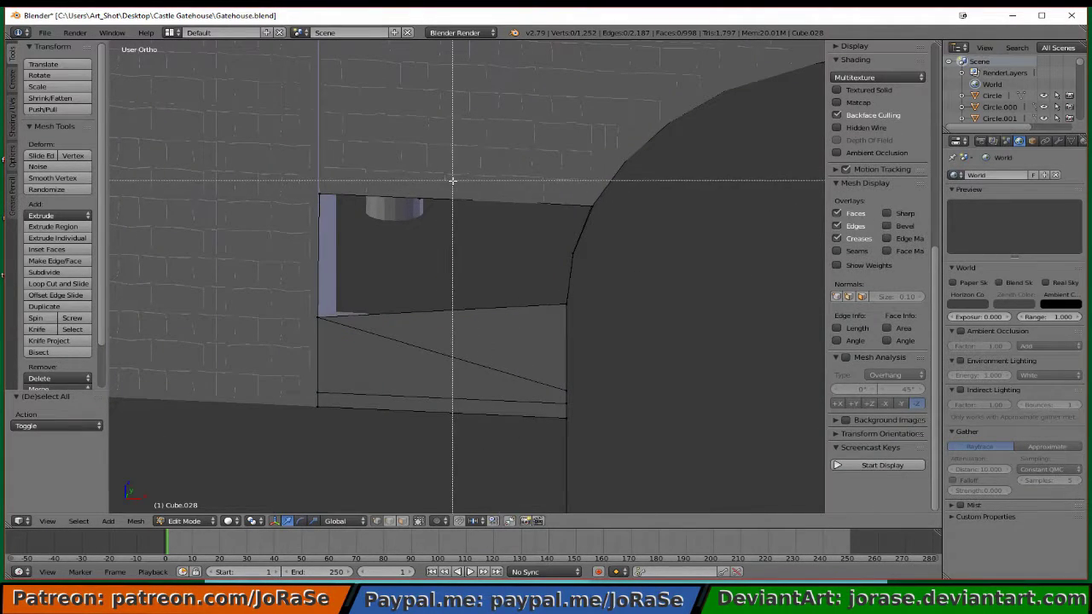
pyautogui.moveTo(453, 181); pyautogui.dragTo(597, 242)
pyautogui.moveTo(629, 270); pyautogui.dragTo(644, 251, button='middle')
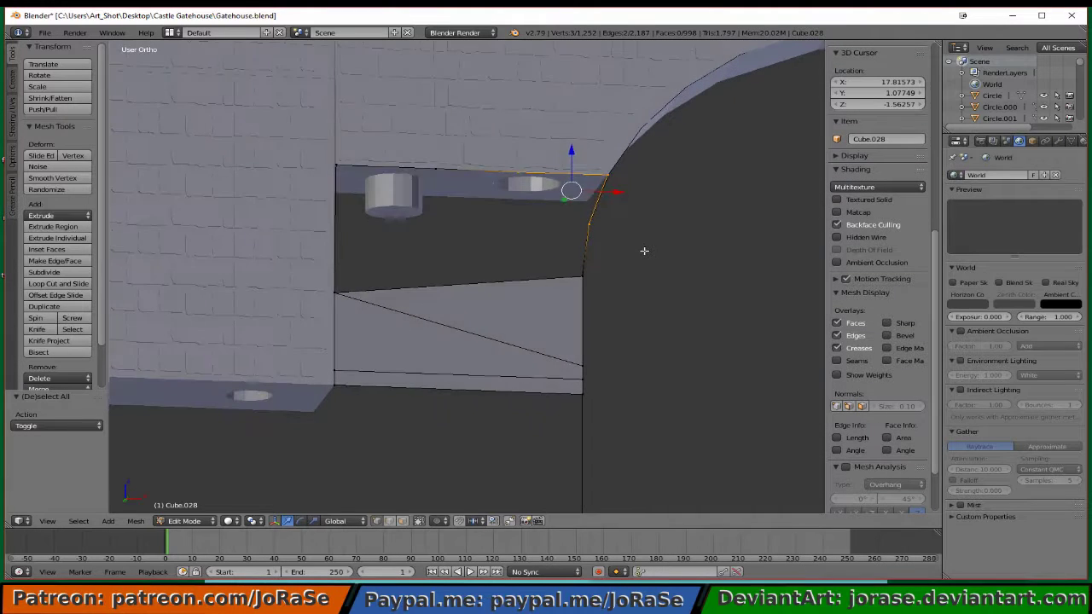
pyautogui.press('f')
# - Fill the adjoining triangle between the arch vertex and the next vertex along the opening's top edge
pyautogui.press('b')
pyautogui.moveTo(594, 165); pyautogui.dragTo(639, 211, button='middle')
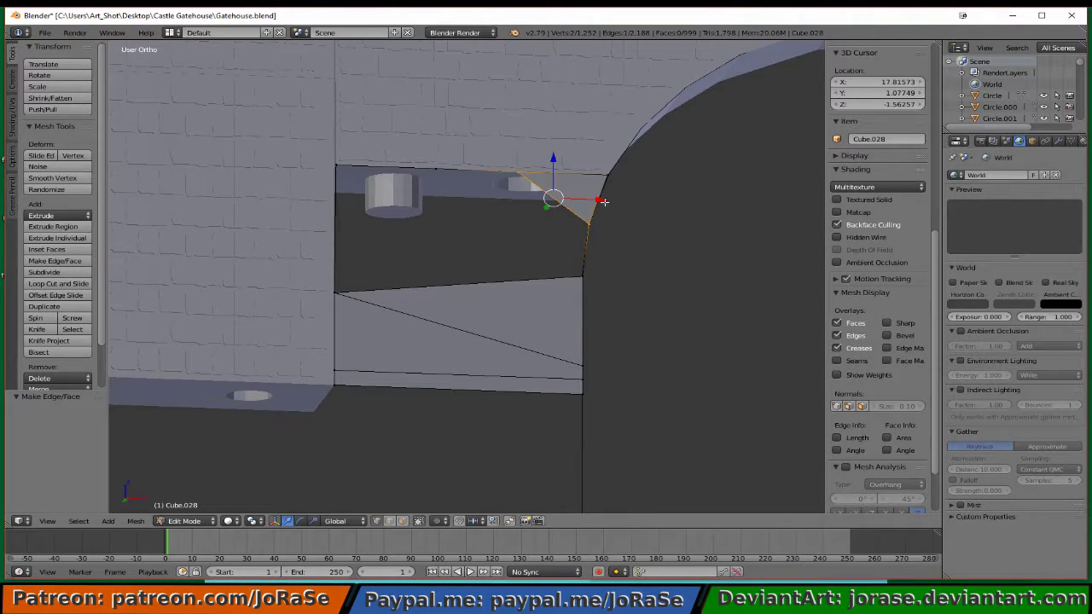
pyautogui.press('b')
pyautogui.moveTo(421, 162); pyautogui.dragTo(451, 178)
pyautogui.press('f')
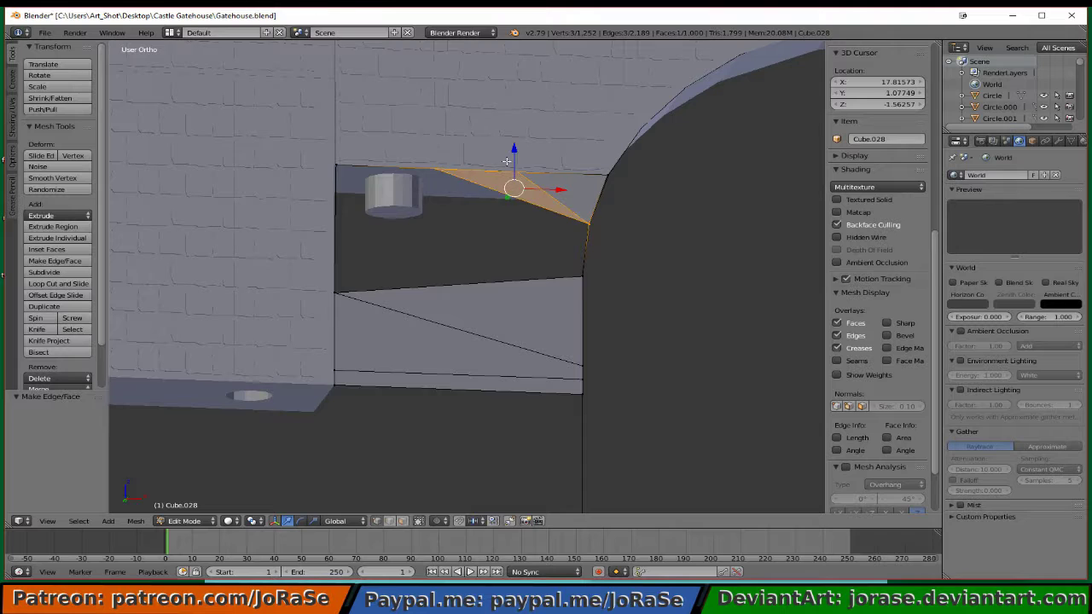
# - Fill a four-sided face from the last triangle's lower edge to the wall-side top corner and next arch vertex down
pyautogui.press('b')
pyautogui.moveTo(563, 162); pyautogui.dragTo(622, 190, button='middle')
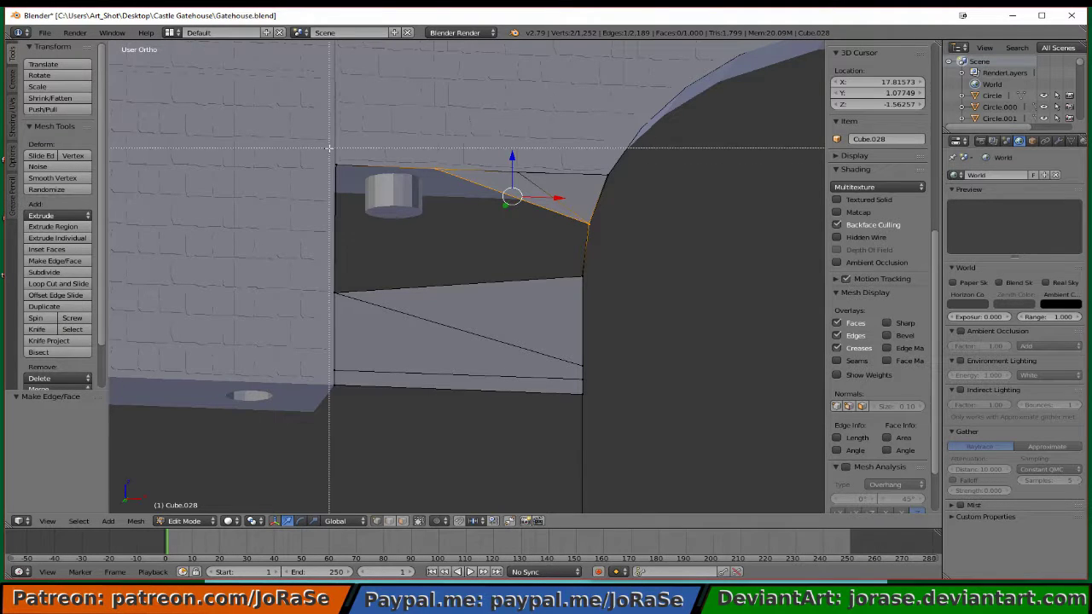
pyautogui.press('b')
pyautogui.moveTo(331, 156); pyautogui.dragTo(408, 191)
pyautogui.press('b')
pyautogui.moveTo(584, 255); pyautogui.dragTo(592, 281)
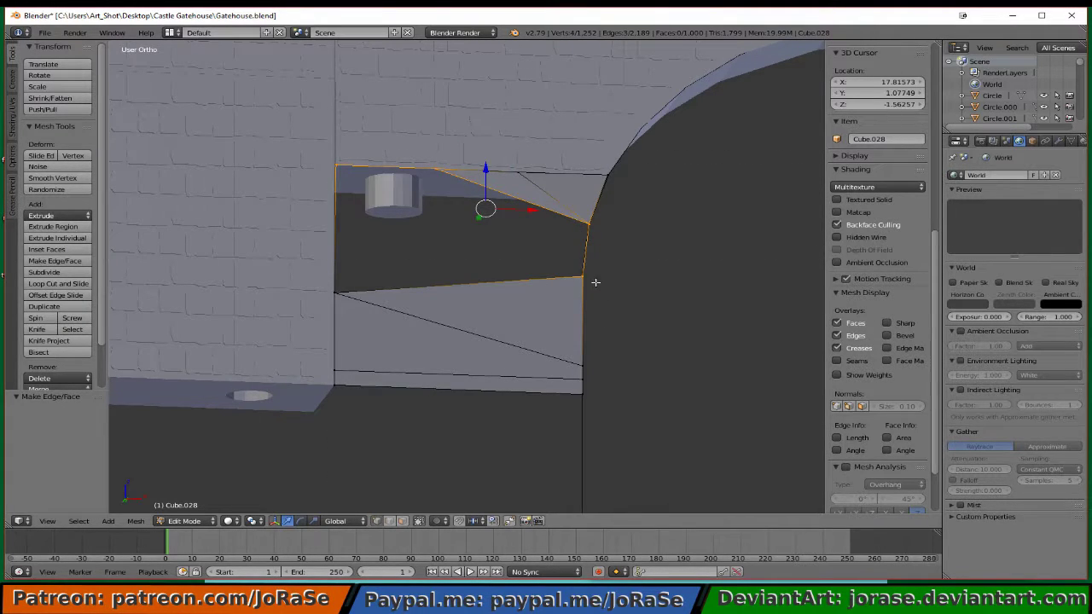
pyautogui.press('f')
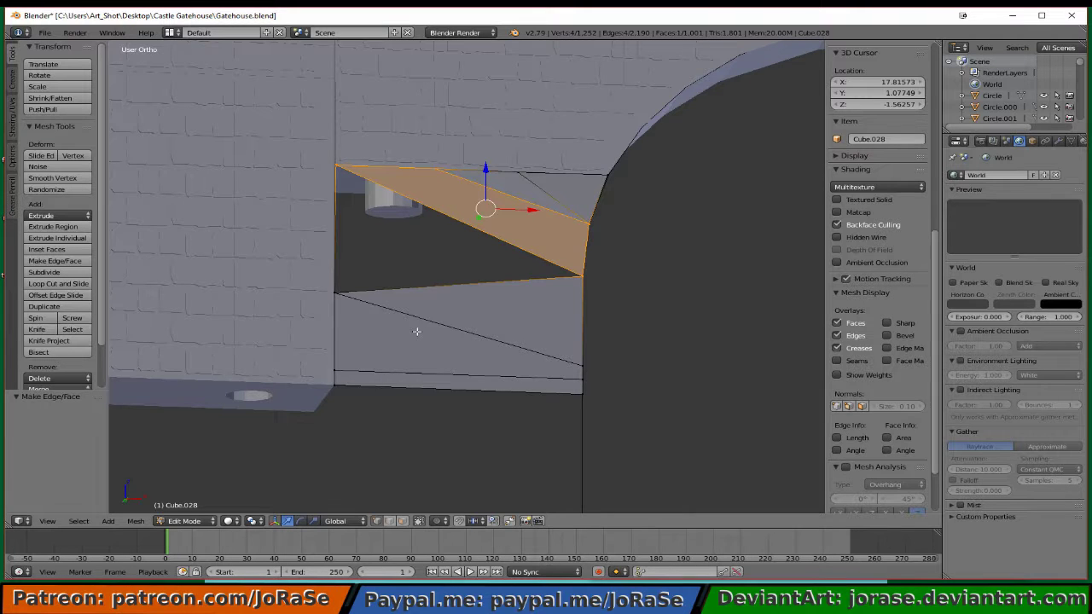
pyautogui.press('a')
pyautogui.scroll(-3, 879, 256)
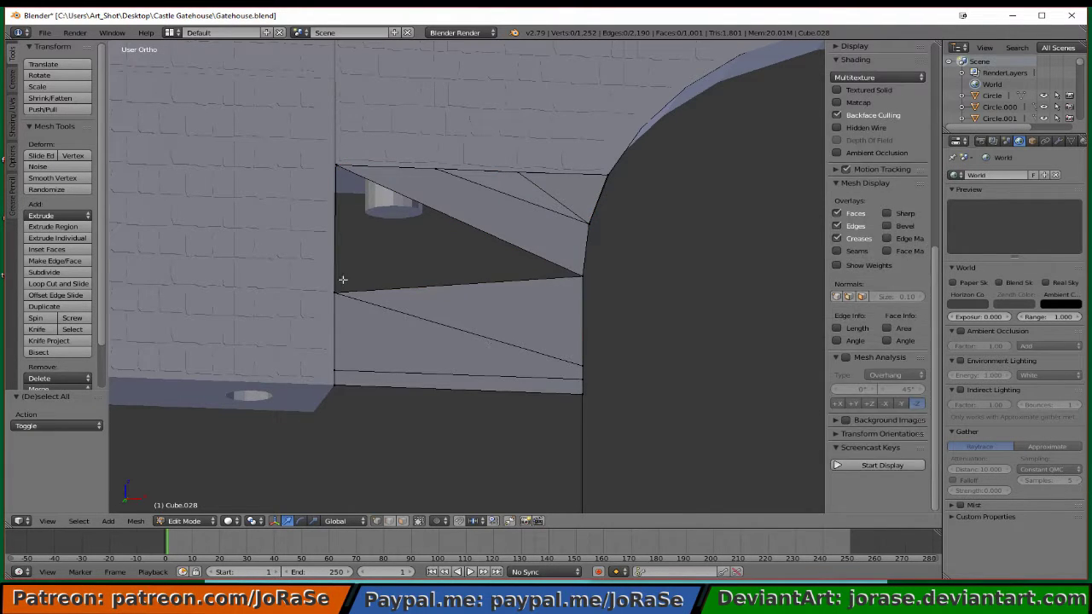
# - Delete the edge crossing the middle of the opening from the wall-side vertex to the arch, along with its triangle
pyautogui.rightClick(335, 292)
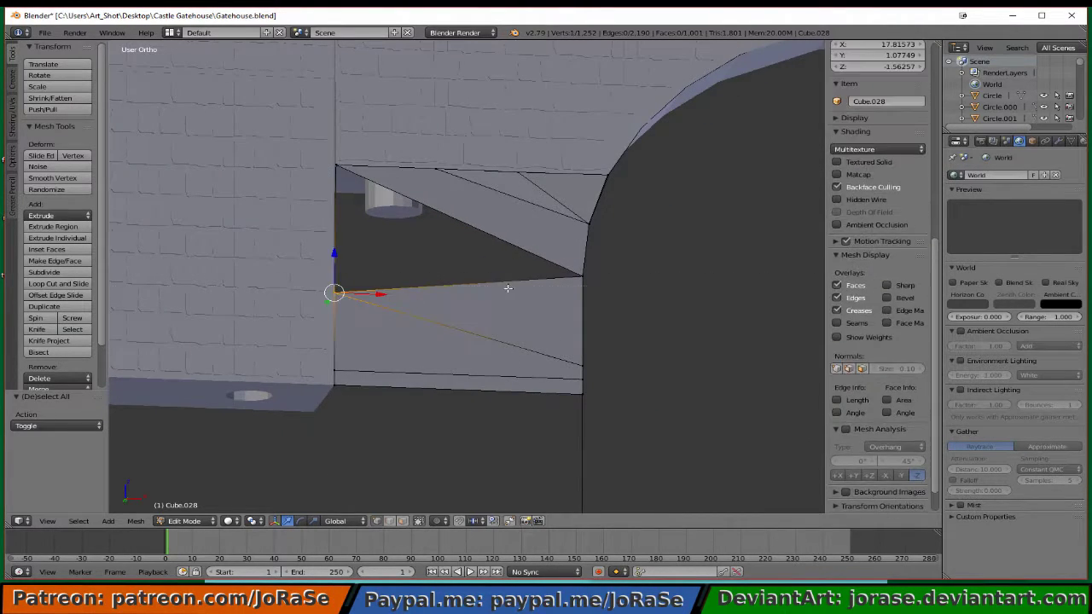
pyautogui.keyDown('shift'); pyautogui.rightClick(602, 284); pyautogui.keyUp('shift')
pyautogui.press('x')
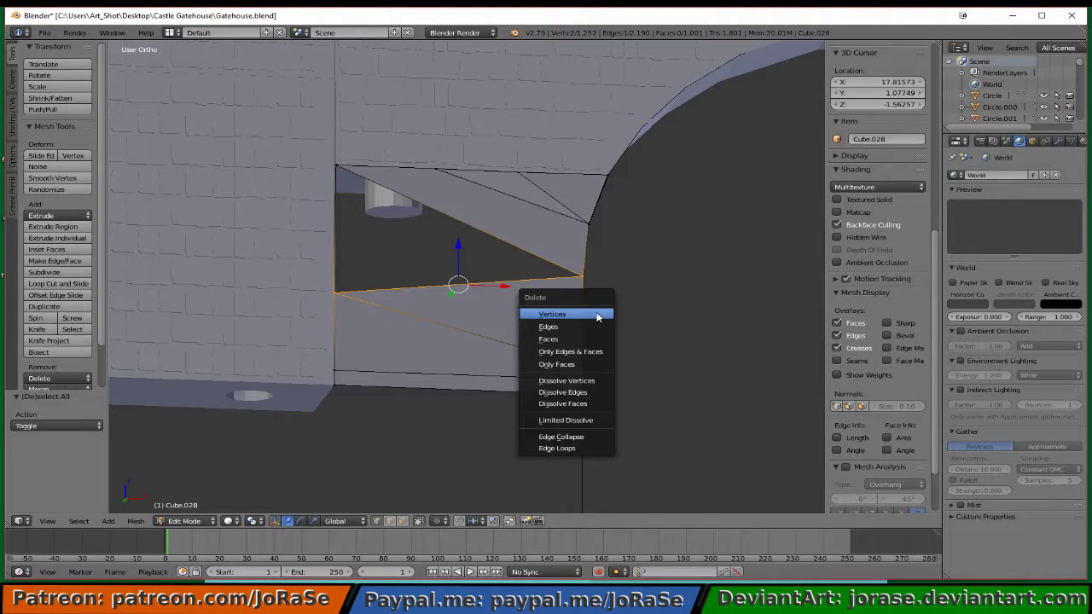
pyautogui.click(582, 328)
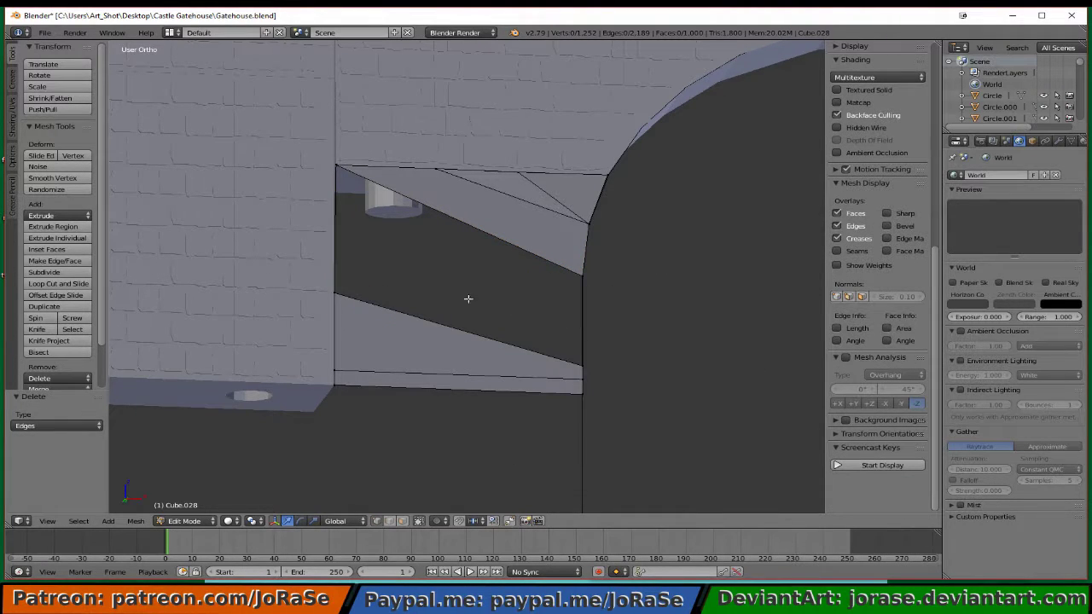
# - Close the remaining four-sided gap in the middle of the opening with a single face
pyautogui.rightClick(334, 290)
pyautogui.press('b')
pyautogui.moveTo(519, 267); pyautogui.dragTo(616, 377)
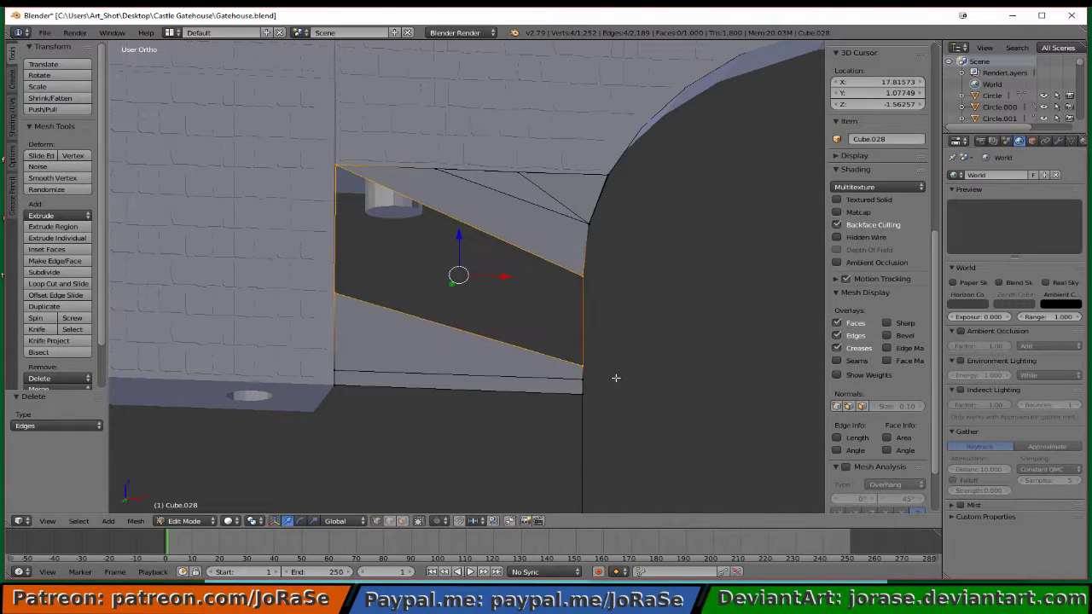
pyautogui.press('f')
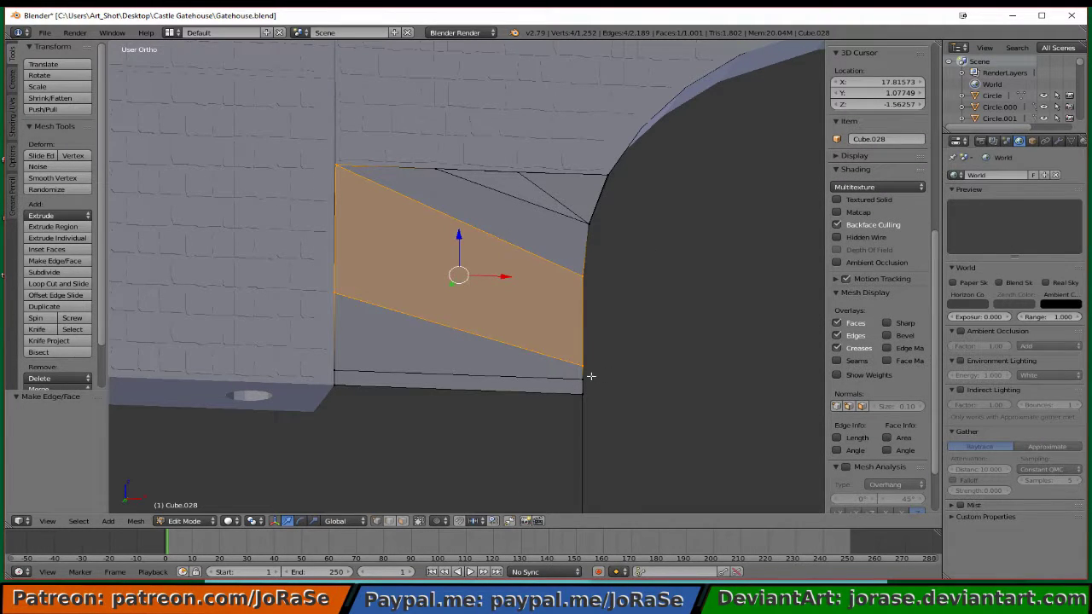
pyautogui.press('a')
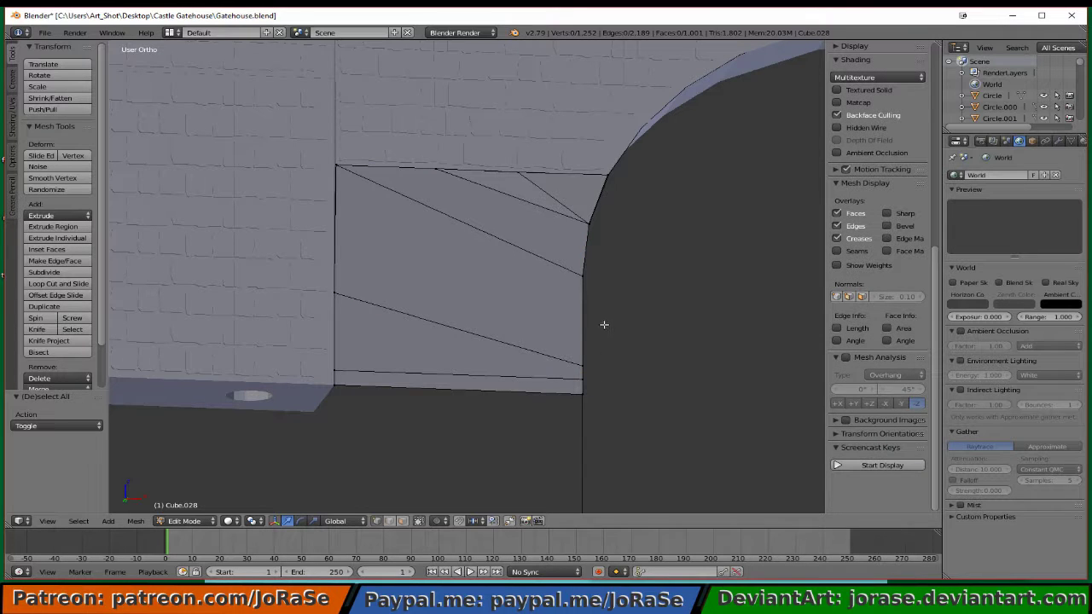
pyautogui.moveTo(603, 301); pyautogui.dragTo(553, 371, button='middle')
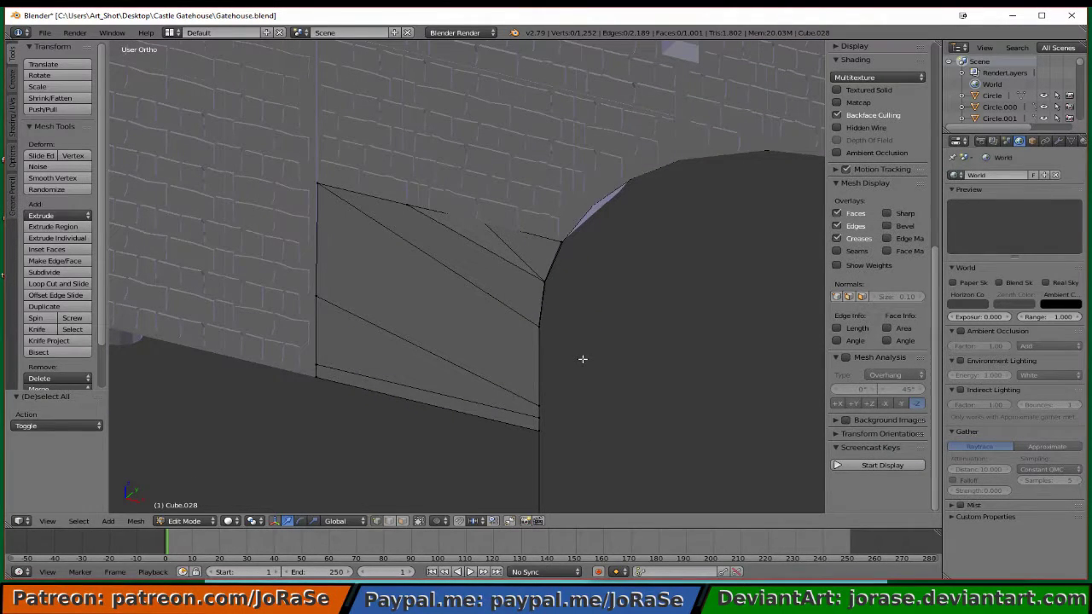
# - Reveal the block's hidden geometry, return to Object Mode and hide the surrounding gatehouse wall object
pyautogui.hotkey('alt', 'h')
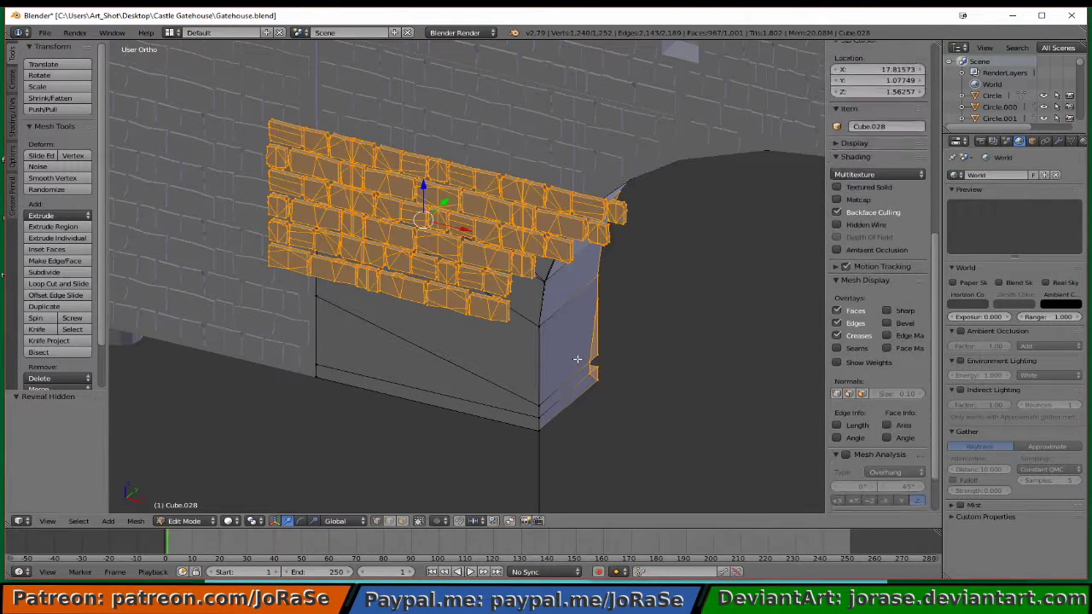
pyautogui.moveTo(576, 359); pyautogui.dragTo(649, 267, button='middle')
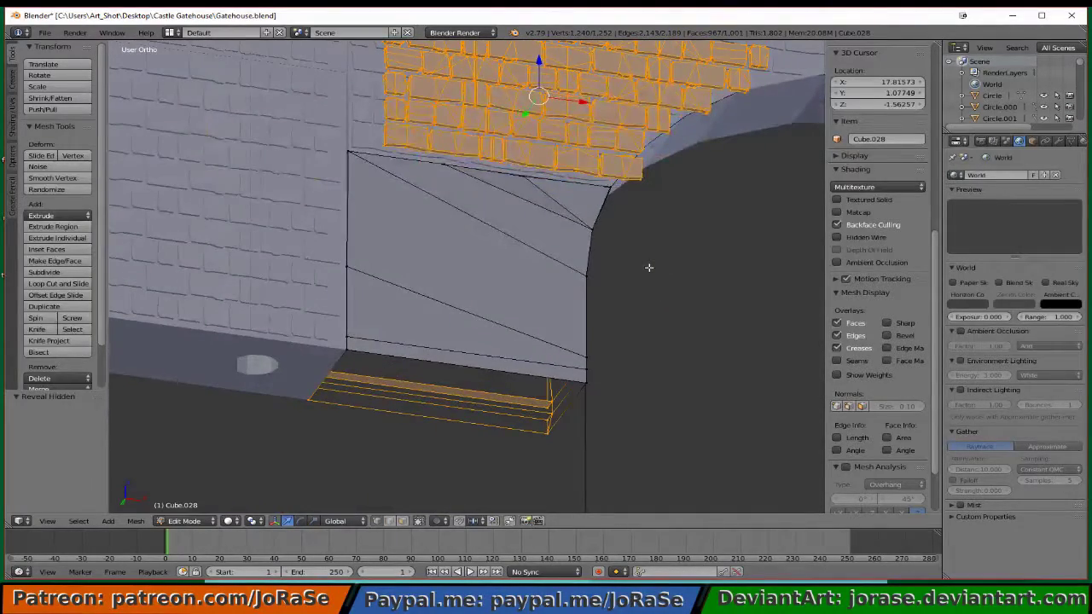
pyautogui.press('Tab')
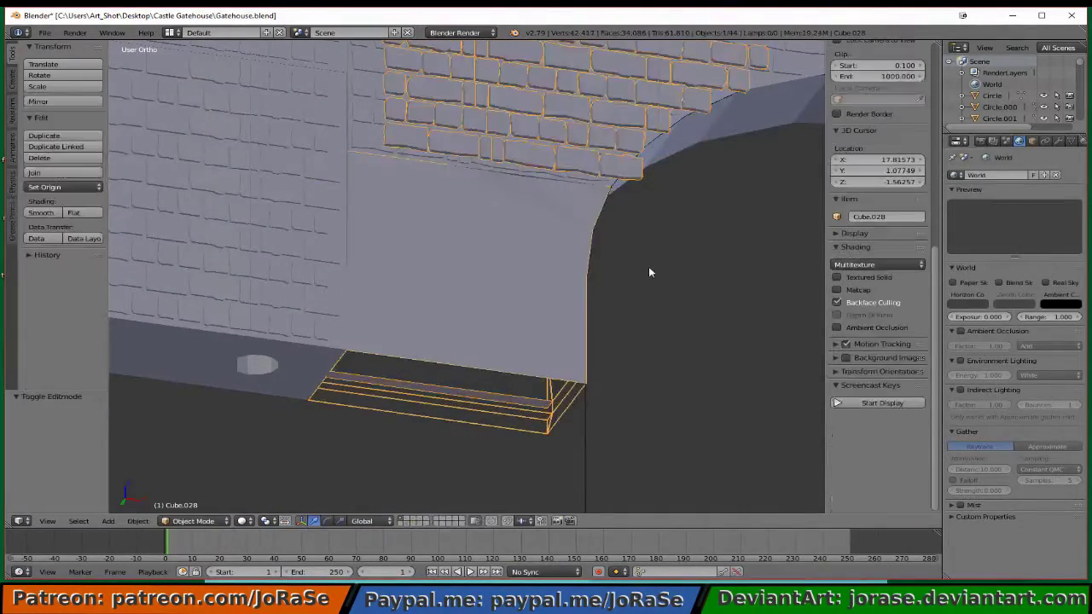
pyautogui.rightClick(308, 276)
pyautogui.press('h')
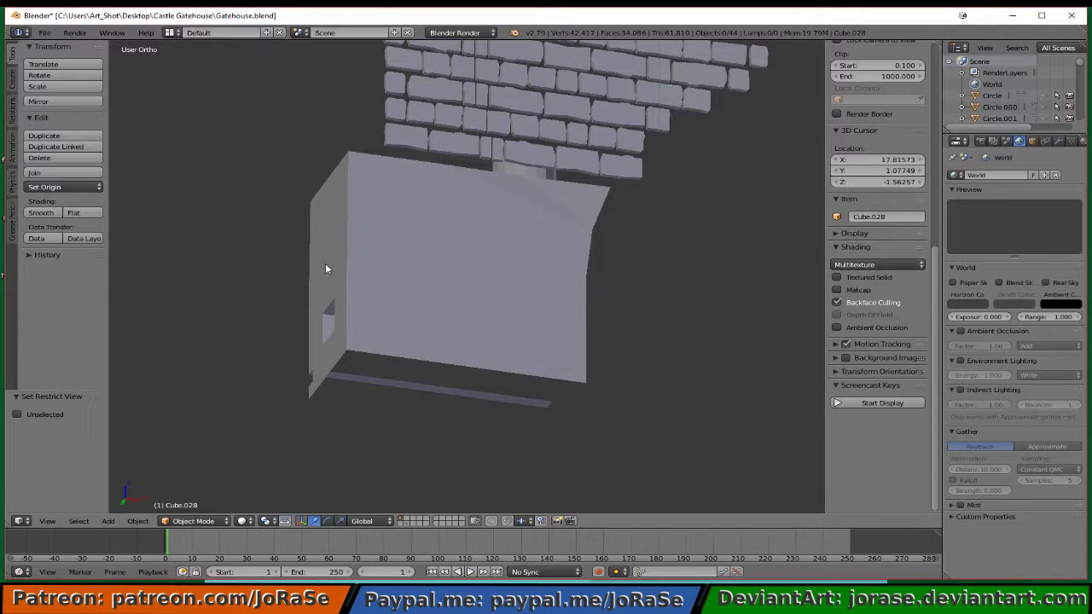
# - In top view, move the out-of-line vertex on the wall block's front edge by -0.035 along Y
pyautogui.rightClick(323, 269)
pyautogui.moveTo(316, 268); pyautogui.dragTo(431, 382, button='middle')
pyautogui.press('Tab')
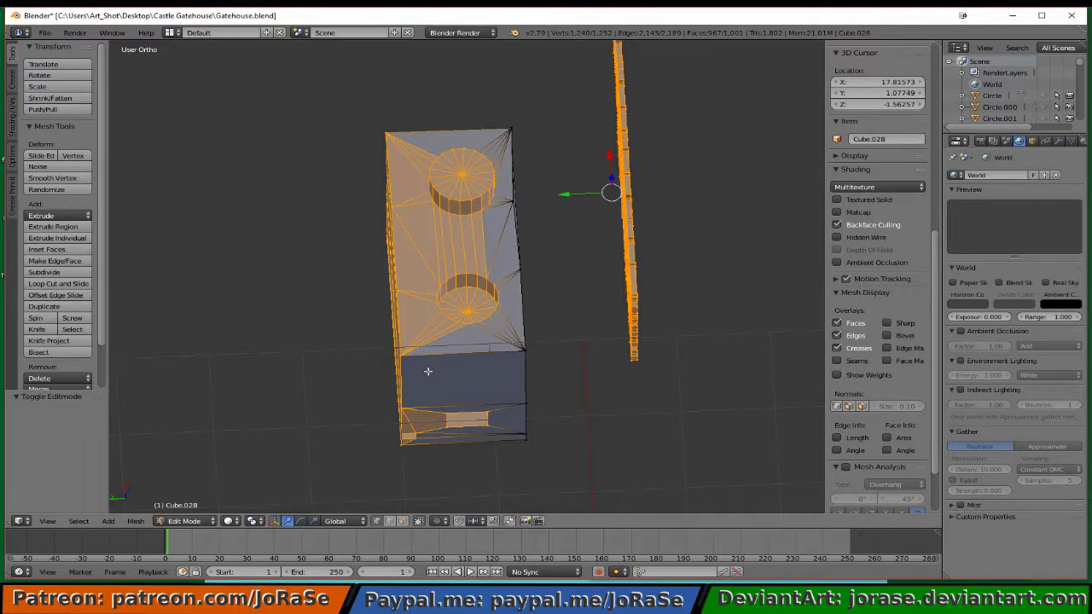
pyautogui.press('KP_7')
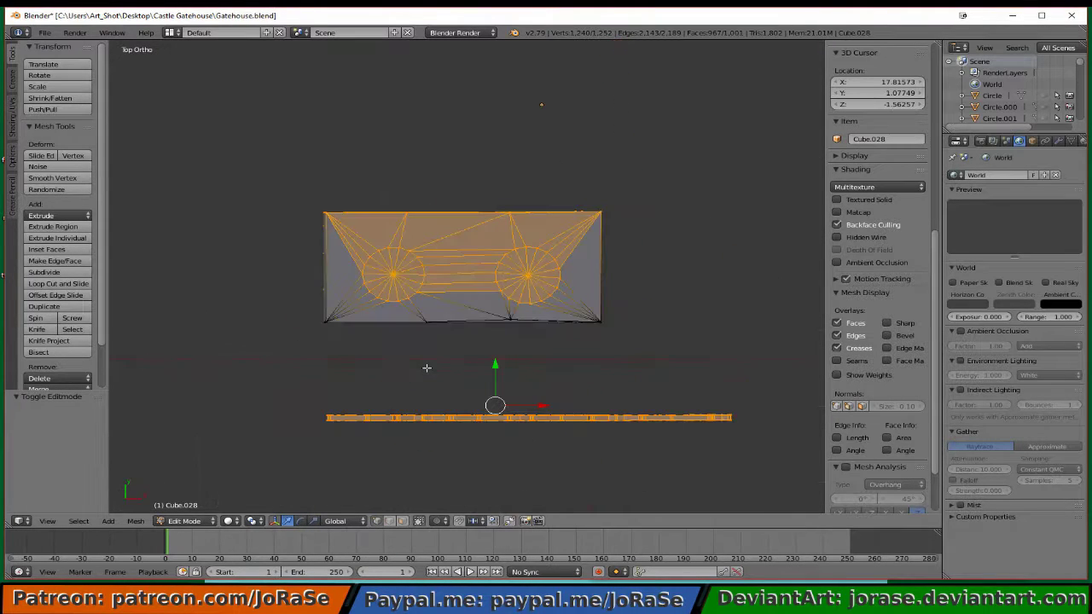
pyautogui.press('a')
pyautogui.rightClick(509, 319)
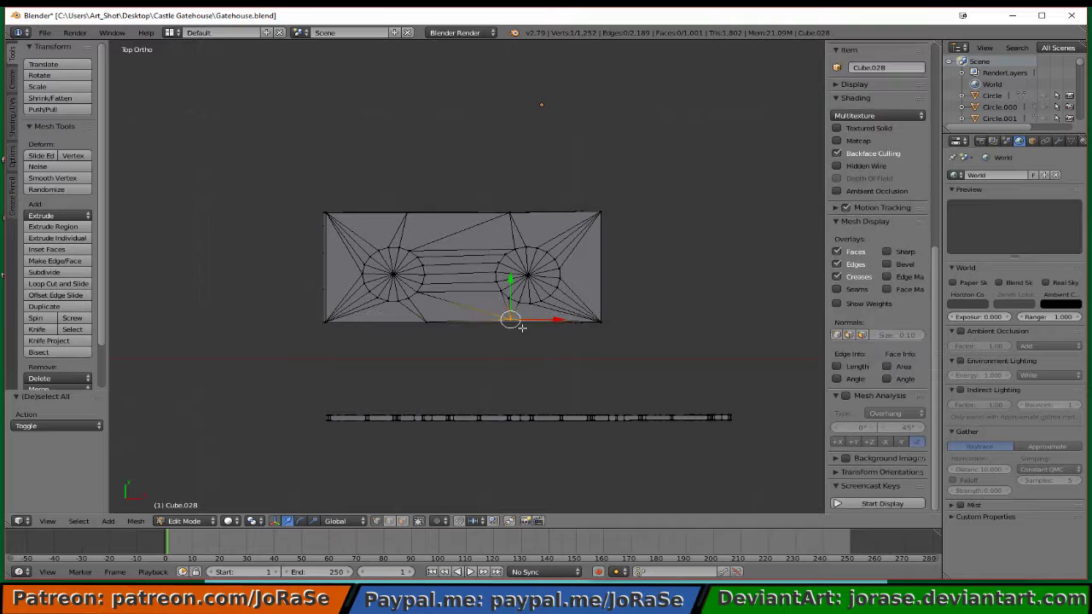
pyautogui.moveTo(512, 293); pyautogui.dragTo(513, 295)
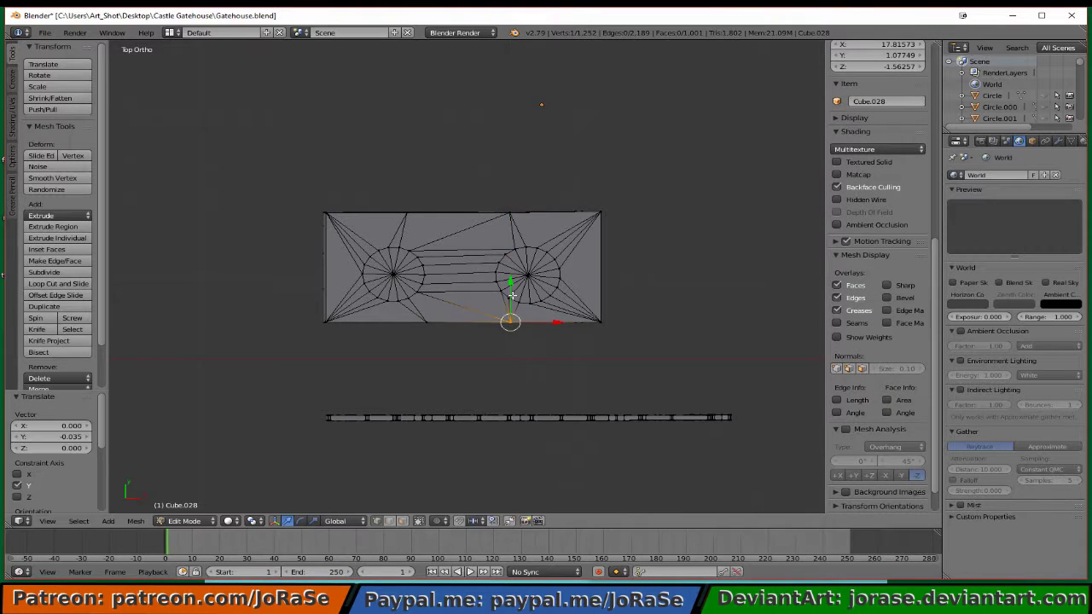
# - Flatten all vertices along the block's back side in wireframe by scaling them to 0 on Y
pyautogui.press('z')
pyautogui.press('a')
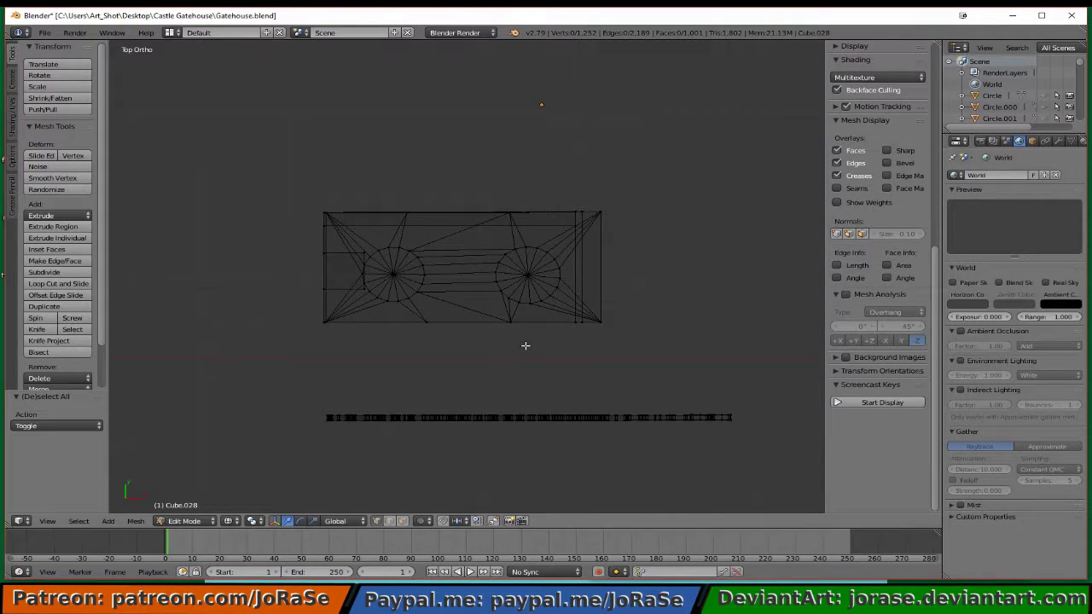
pyautogui.press('b')
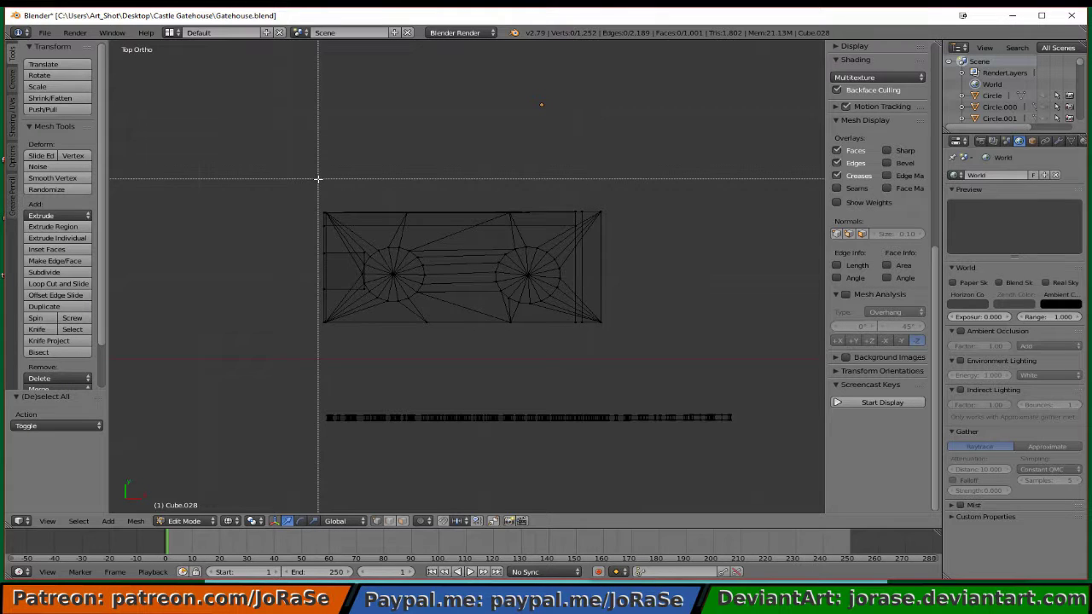
pyautogui.moveTo(317, 177); pyautogui.dragTo(623, 215)
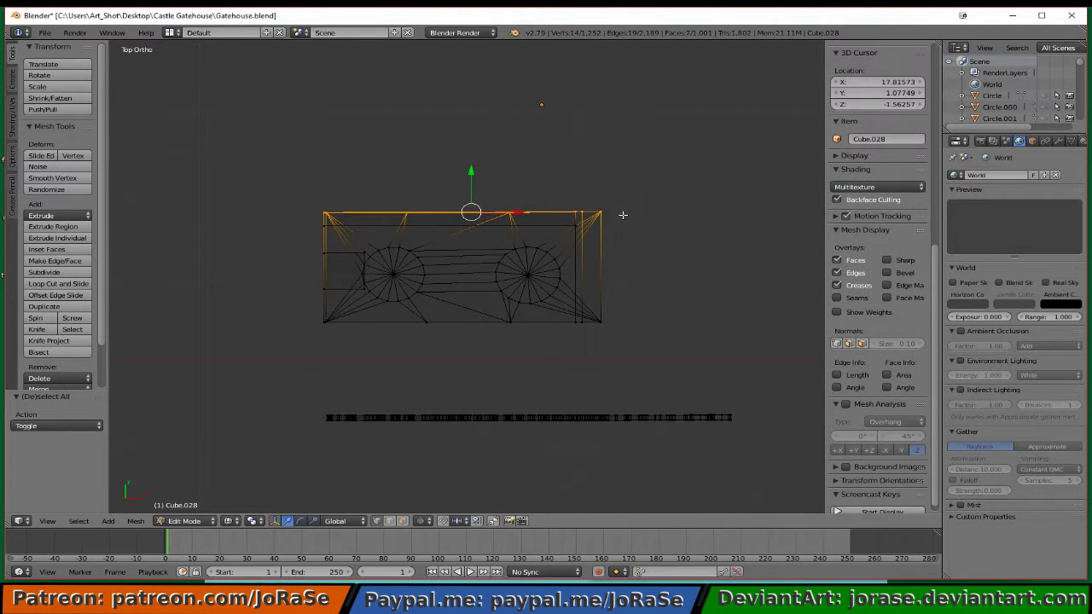
pyautogui.write('sy')
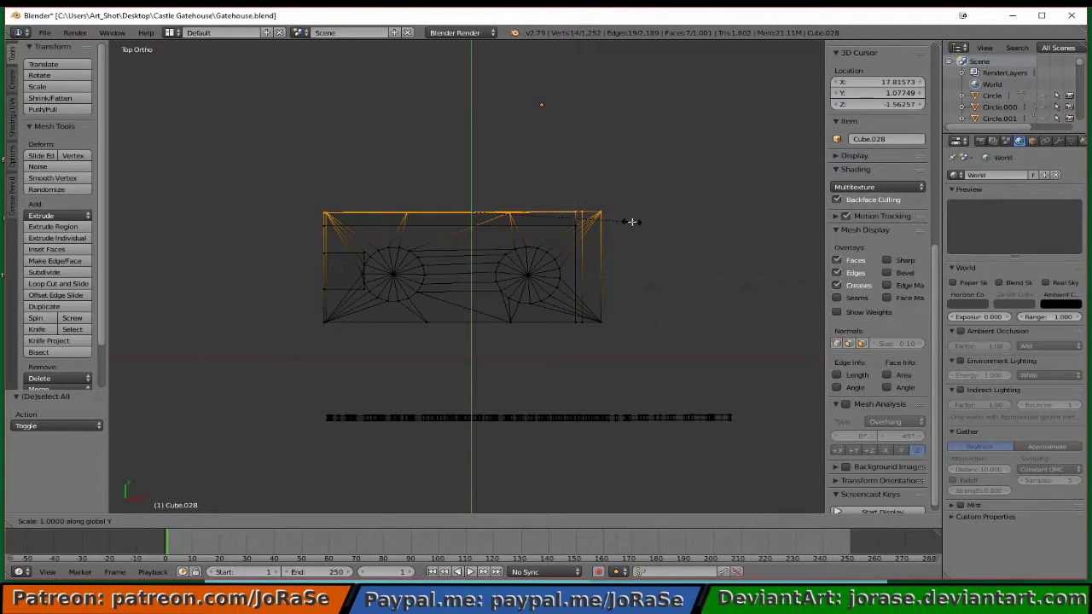
pyautogui.write('0')
pyautogui.press('Return')
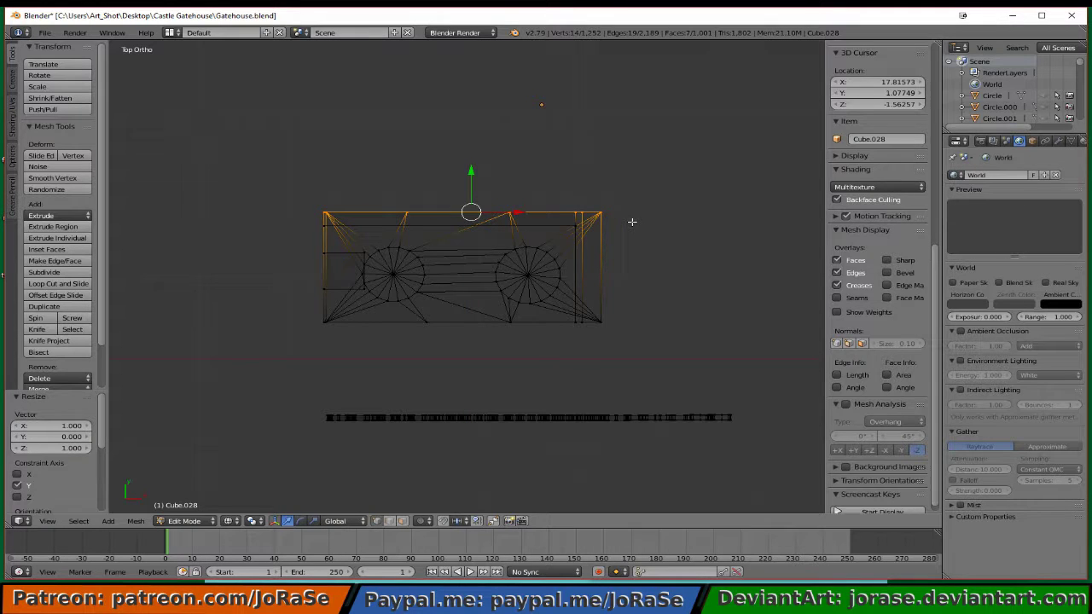
pyautogui.press('a')
# - Flatten all vertices of the block's end face with the small window by scaling them to 0 on X
pyautogui.moveTo(318, 314); pyautogui.dragTo(303, 200, button='middle')
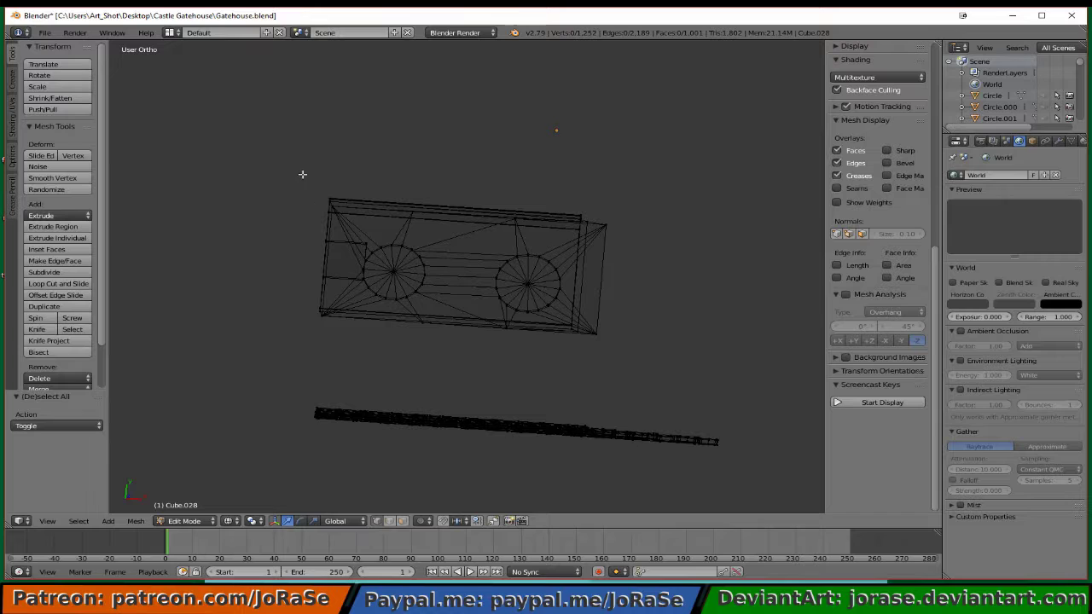
pyautogui.press('b')
pyautogui.moveTo(301, 174); pyautogui.dragTo(334, 331)
pyautogui.press('KP_7')
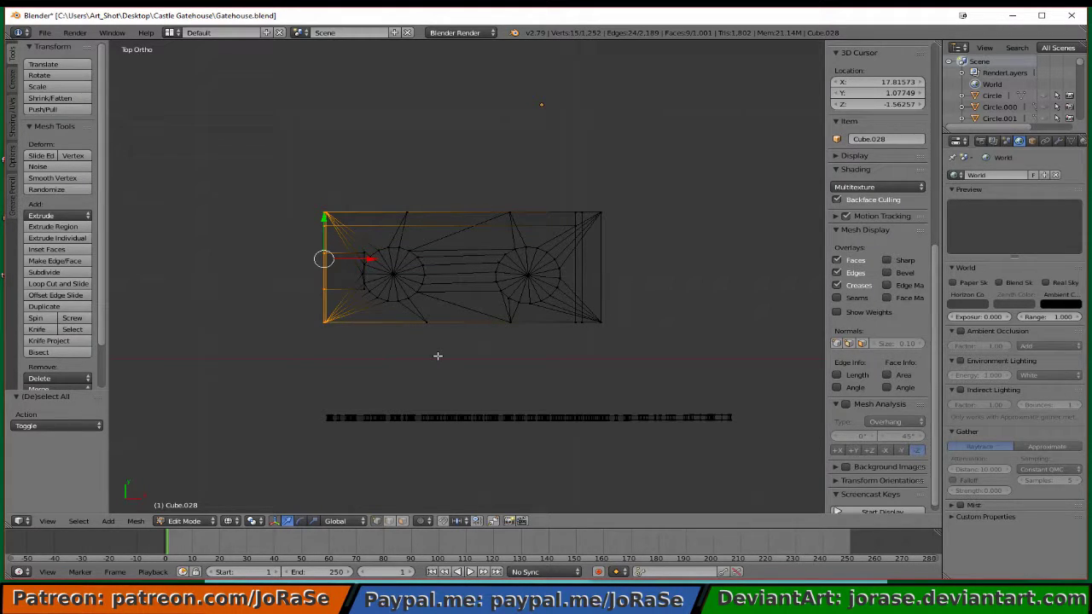
pyautogui.write('sx')
pyautogui.write('0')
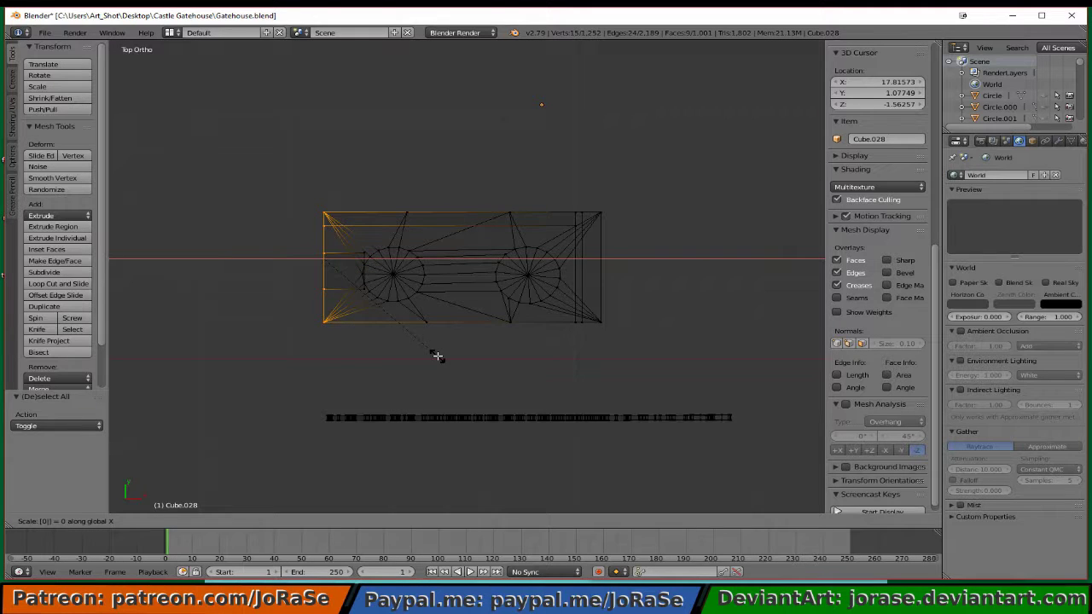
pyautogui.press('Return')
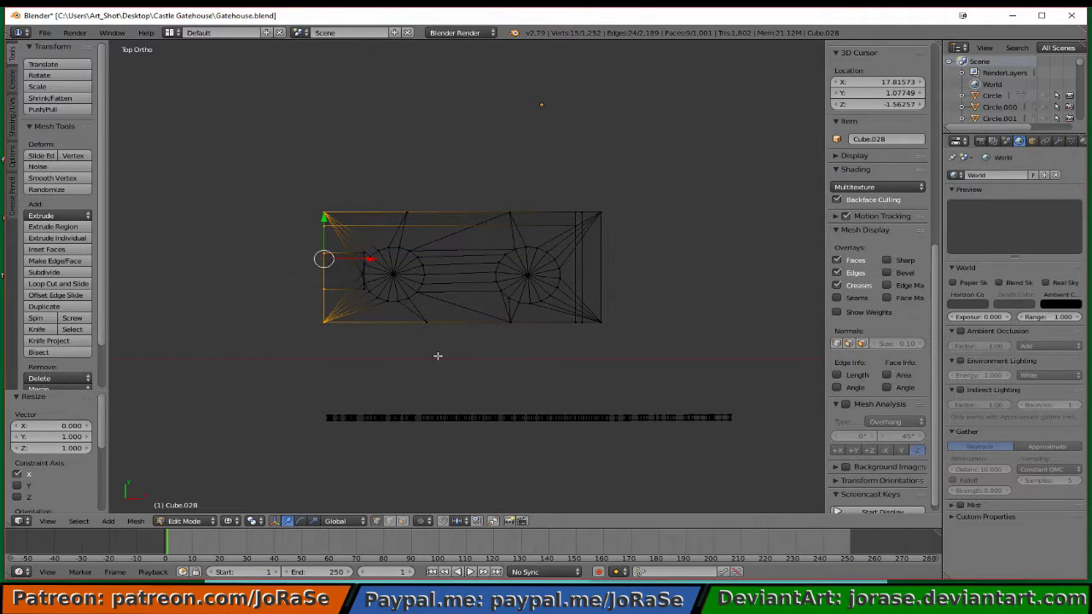
pyautogui.press('a')
# - Select the complete detached brick panel, including the outermost brick of its top row, and move it -1.596 along Z
pyautogui.moveTo(436, 359); pyautogui.dragTo(475, 237, button='middle')
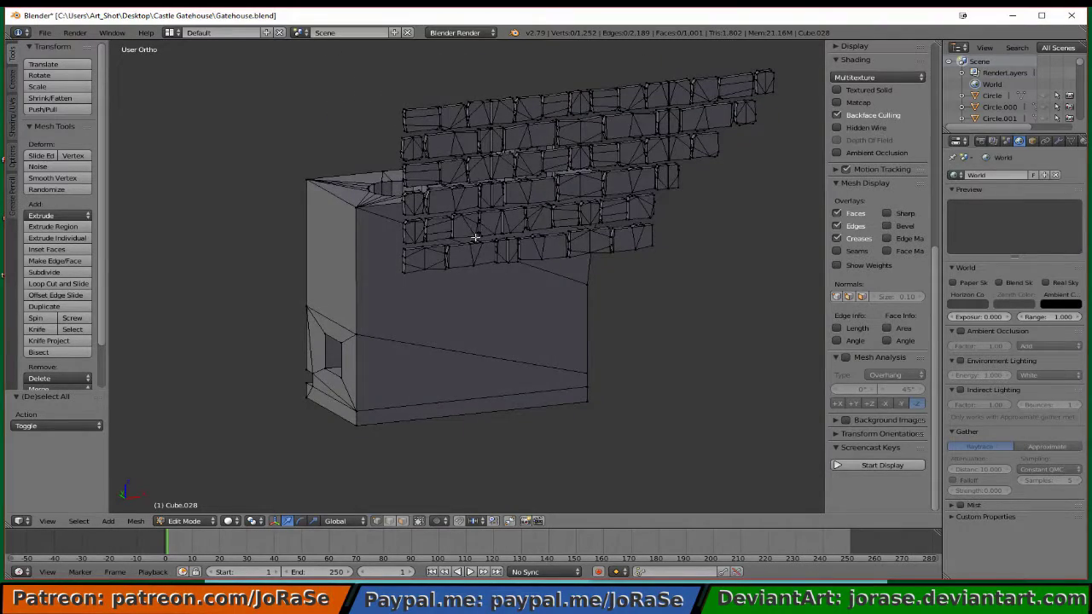
pyautogui.moveTo(406, 278); pyautogui.dragTo(472, 334, button='middle')
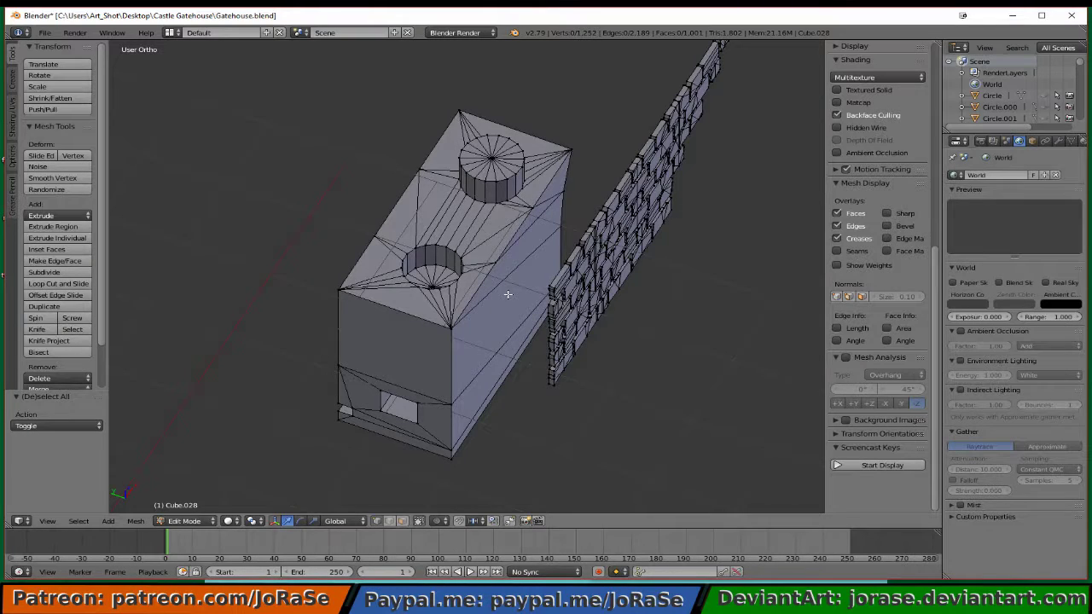
pyautogui.moveTo(487, 283); pyautogui.dragTo(435, 312, button='middle')
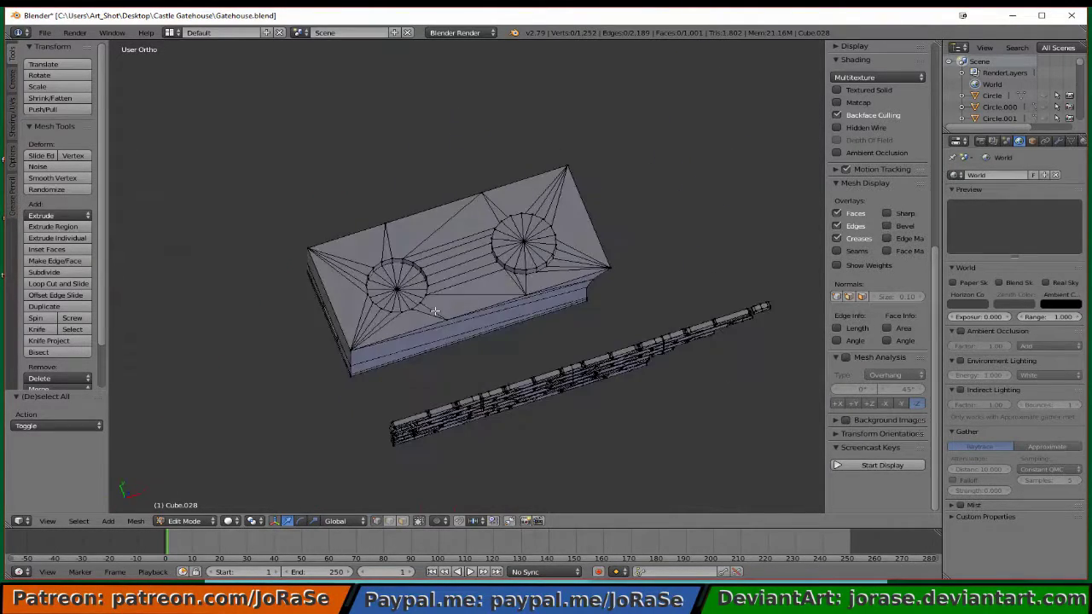
pyautogui.press('z')
pyautogui.moveTo(445, 361); pyautogui.dragTo(329, 329, button='middle')
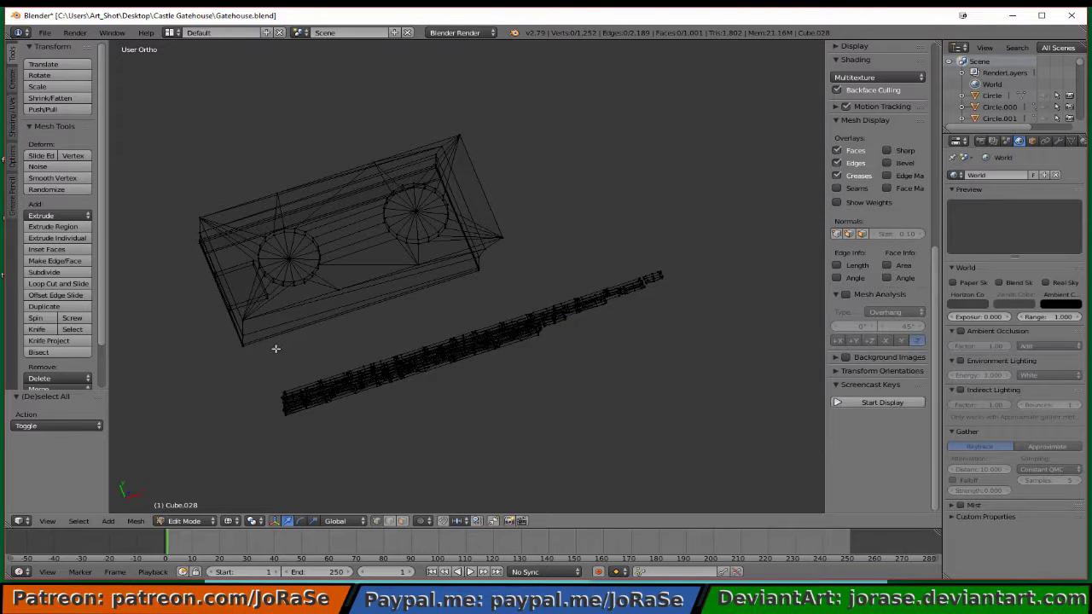
pyautogui.press('b')
pyautogui.moveTo(275, 352); pyautogui.dragTo(426, 410)
pyautogui.press('b')
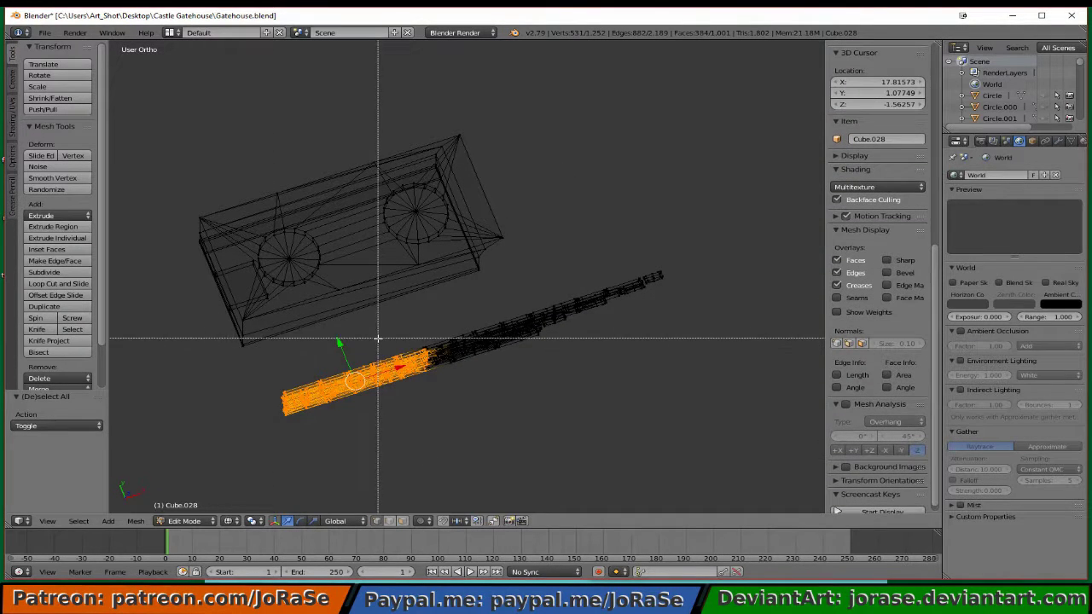
pyautogui.moveTo(378, 338); pyautogui.dragTo(474, 391)
pyautogui.press('b')
pyautogui.moveTo(439, 319); pyautogui.dragTo(551, 395)
pyautogui.press('b')
pyautogui.moveTo(507, 272); pyautogui.dragTo(689, 409)
pyautogui.press('KP_1')
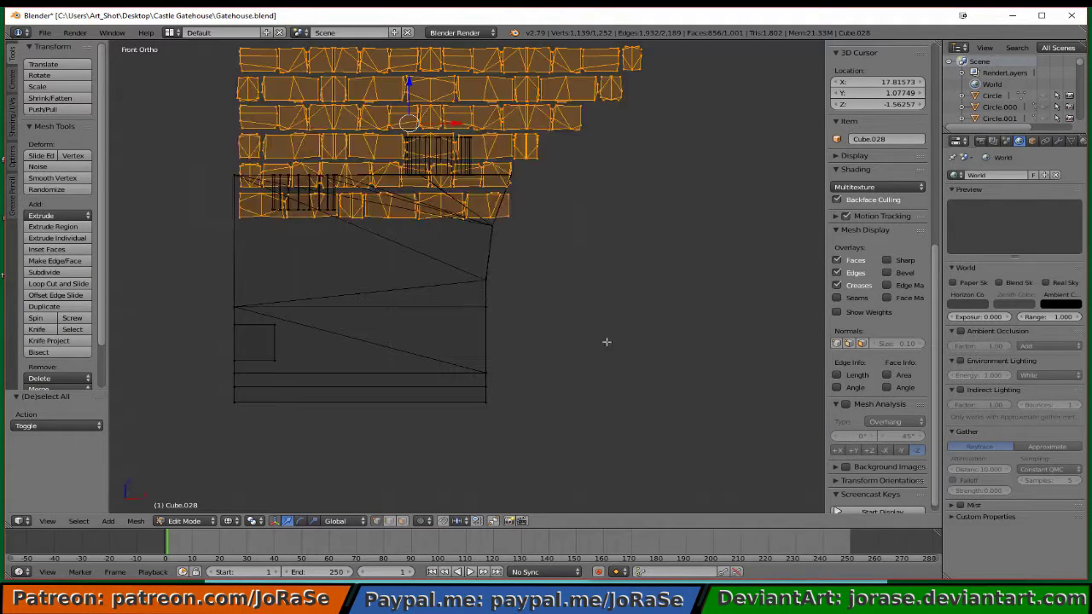
pyautogui.moveTo(409, 90); pyautogui.dragTo(417, 217)
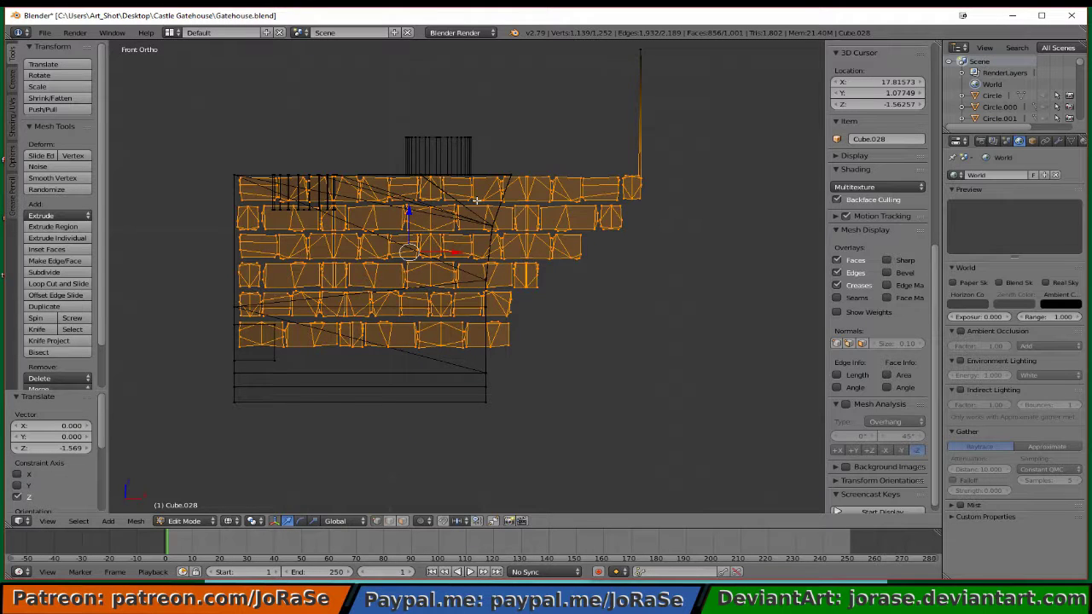
pyautogui.hotkey('ctrl', 'z')
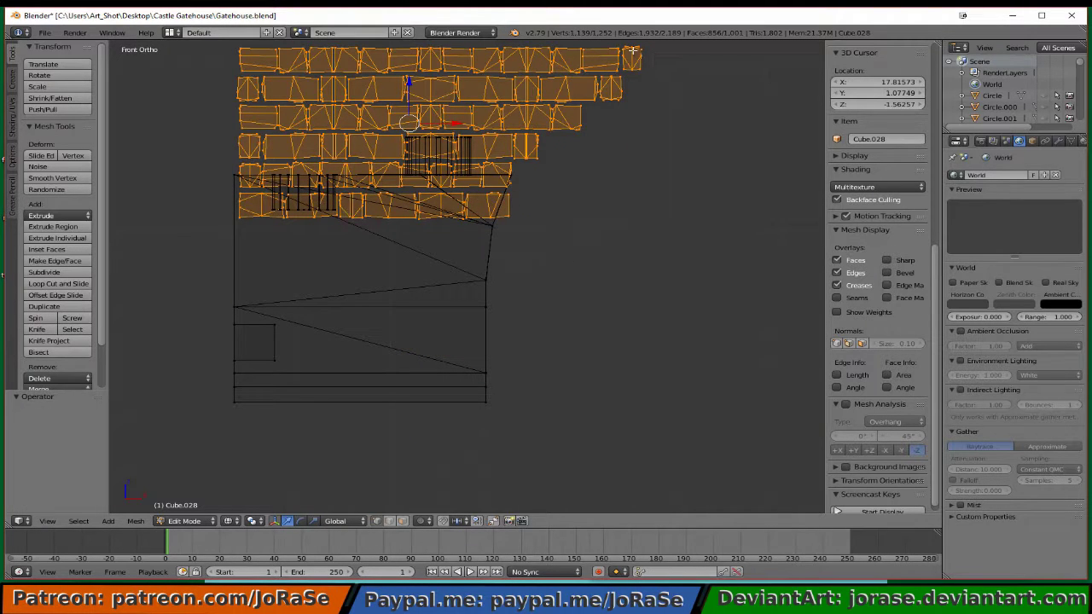
pyautogui.moveTo(620, 43); pyautogui.dragTo(674, 98)
pyautogui.moveTo(409, 82); pyautogui.dragTo(376, 214)
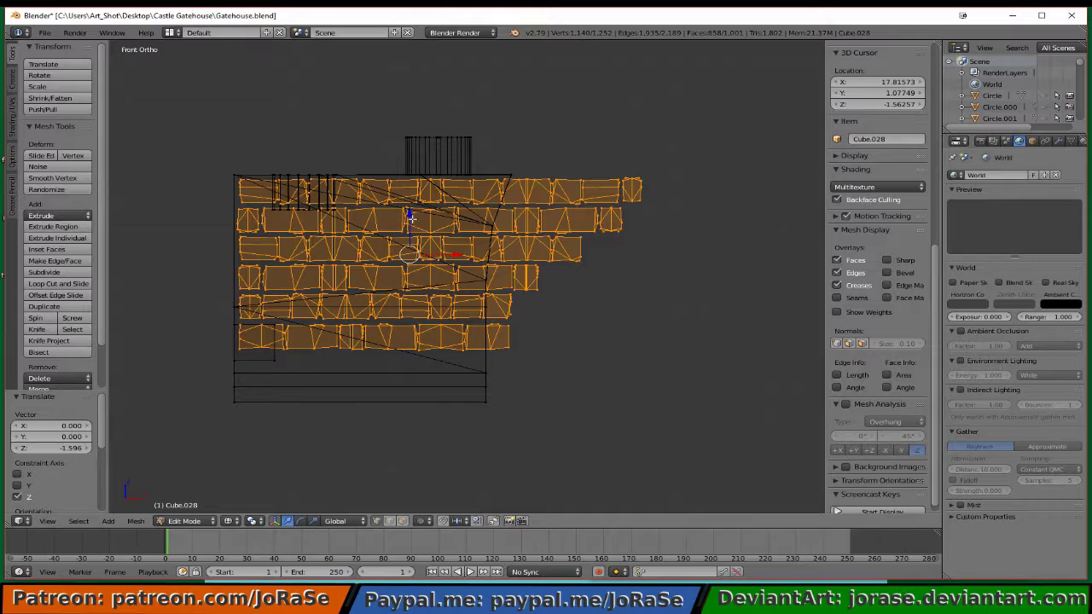
pyautogui.press('a')
# - Move the top row's bricks overhanging the arch side below the lowest row by -2.797 on X and -2.124 on Z, then -0.028 on X
pyautogui.scroll(4, 460, 247)
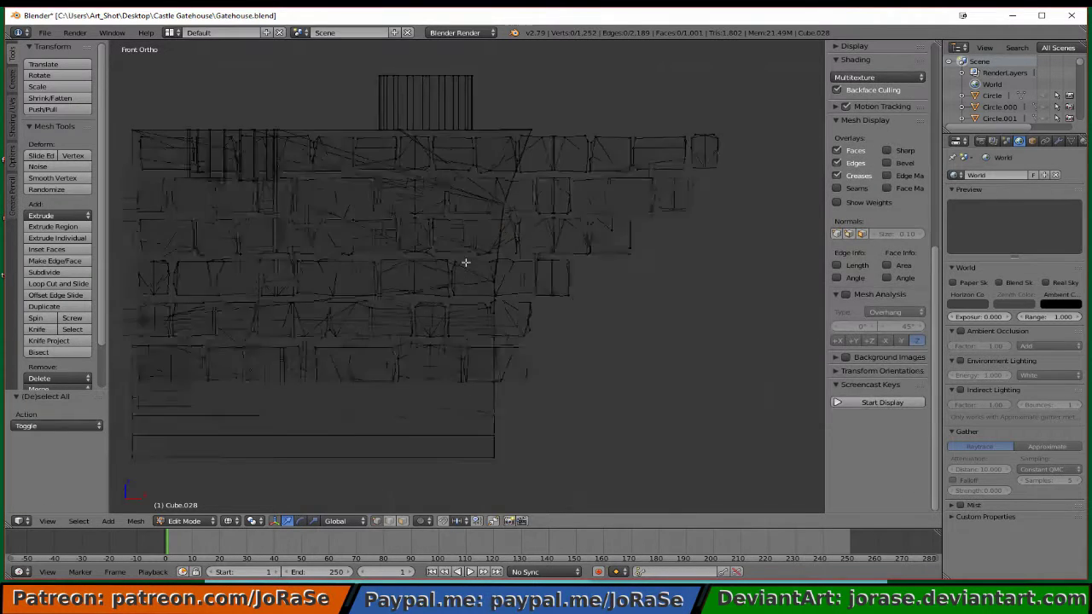
pyautogui.keyDown('shift'); pyautogui.moveTo(517, 248); pyautogui.dragTo(463, 297, button='middle'); pyautogui.keyUp('shift')
pyautogui.press('b')
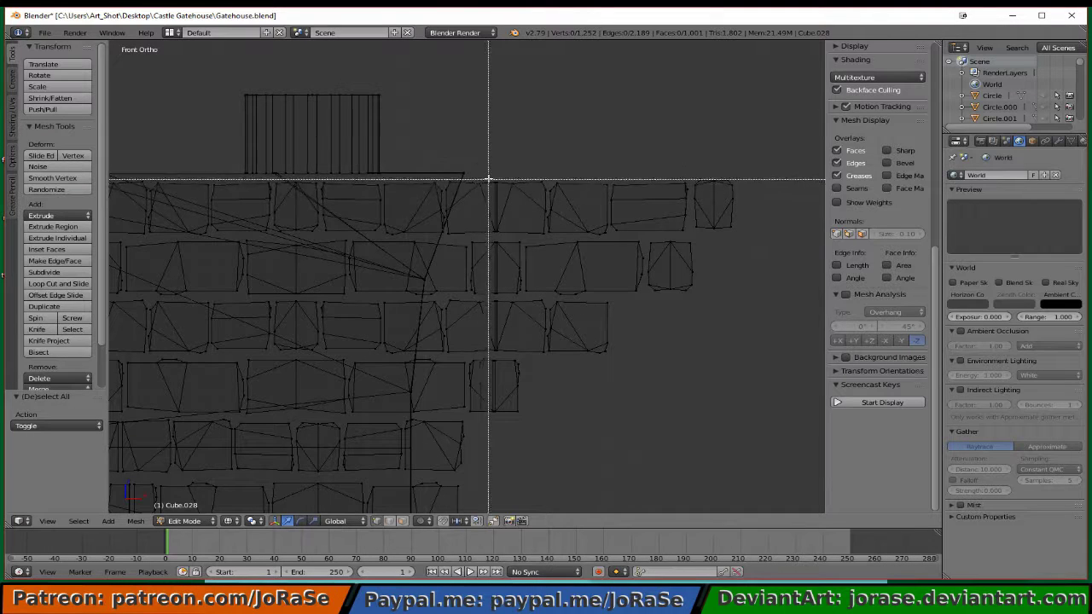
pyautogui.moveTo(478, 164); pyautogui.dragTo(600, 229)
pyautogui.moveTo(732, 232); pyautogui.dragTo(732, 232)
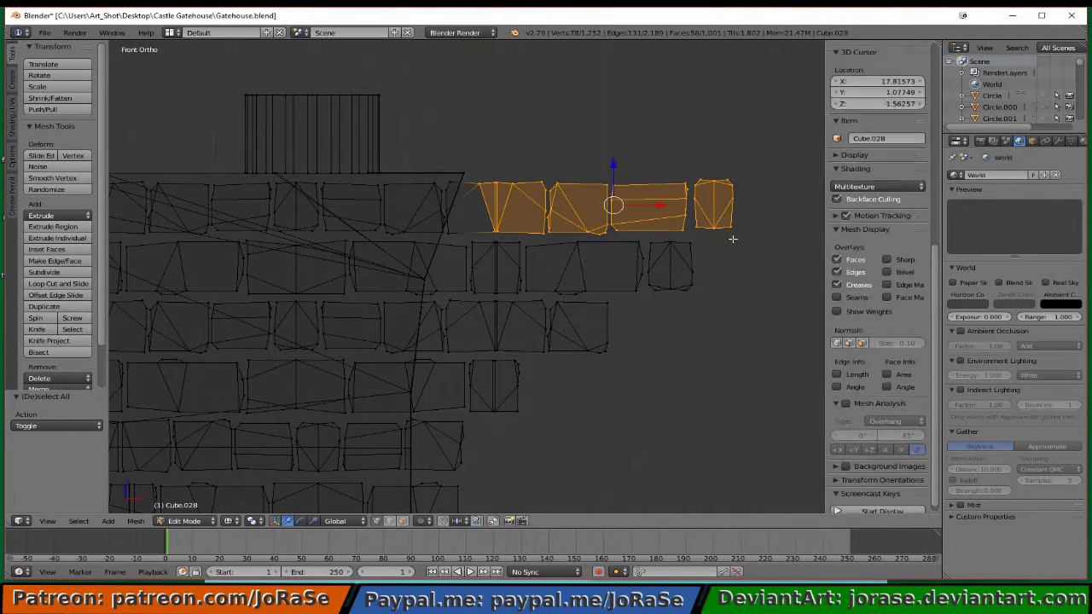
pyautogui.press('b')
pyautogui.moveTo(443, 176); pyautogui.dragTo(453, 237)
pyautogui.press('b')
pyautogui.press('b')
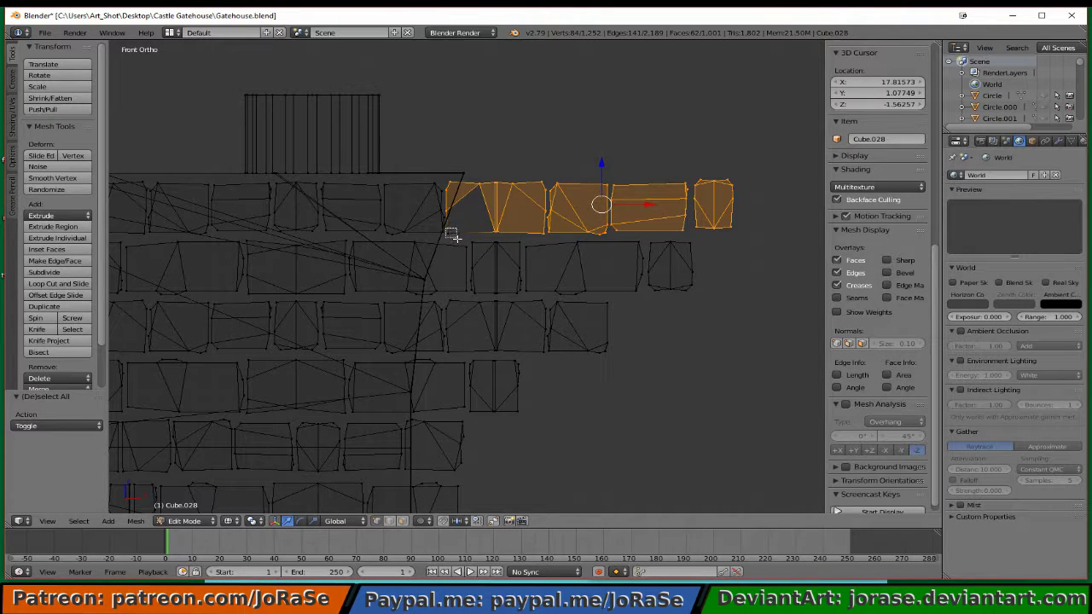
pyautogui.scroll(-4, 545, 198)
pyautogui.press('g')
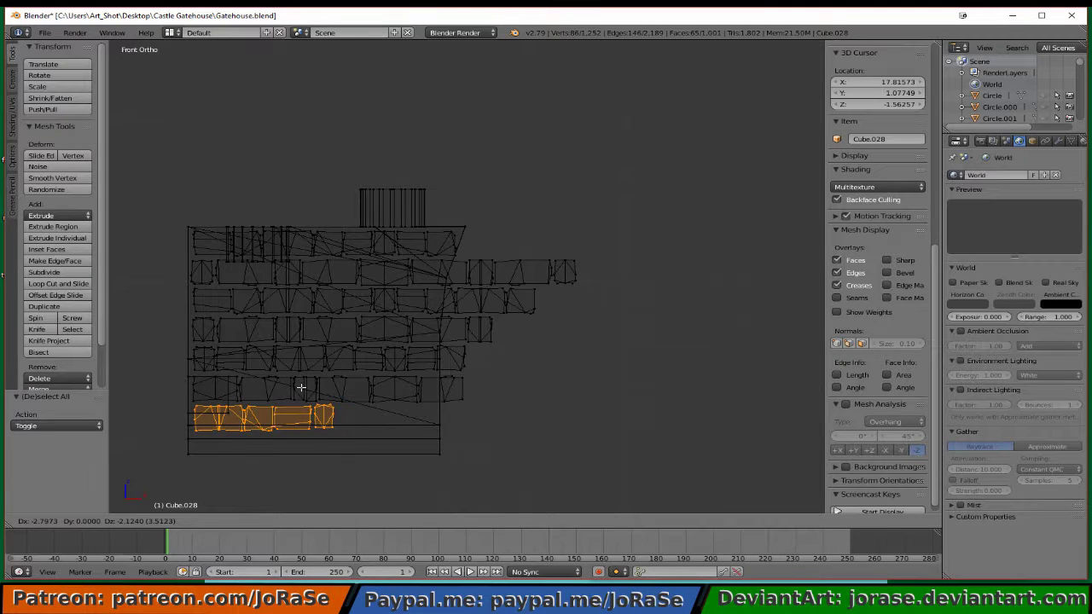
pyautogui.click(302, 387)
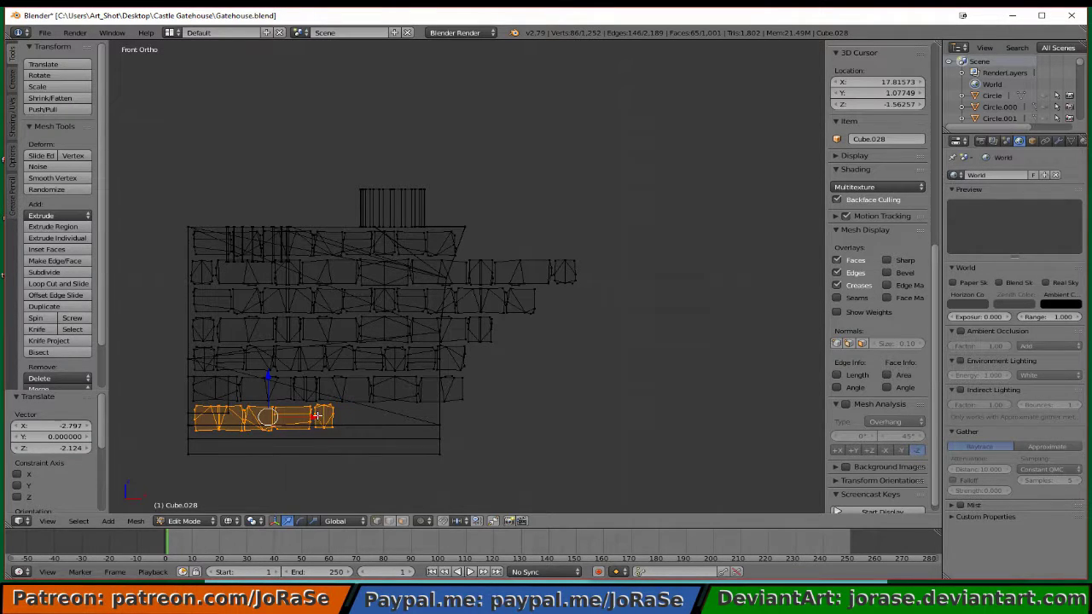
pyautogui.moveTo(317, 416); pyautogui.dragTo(315, 416)
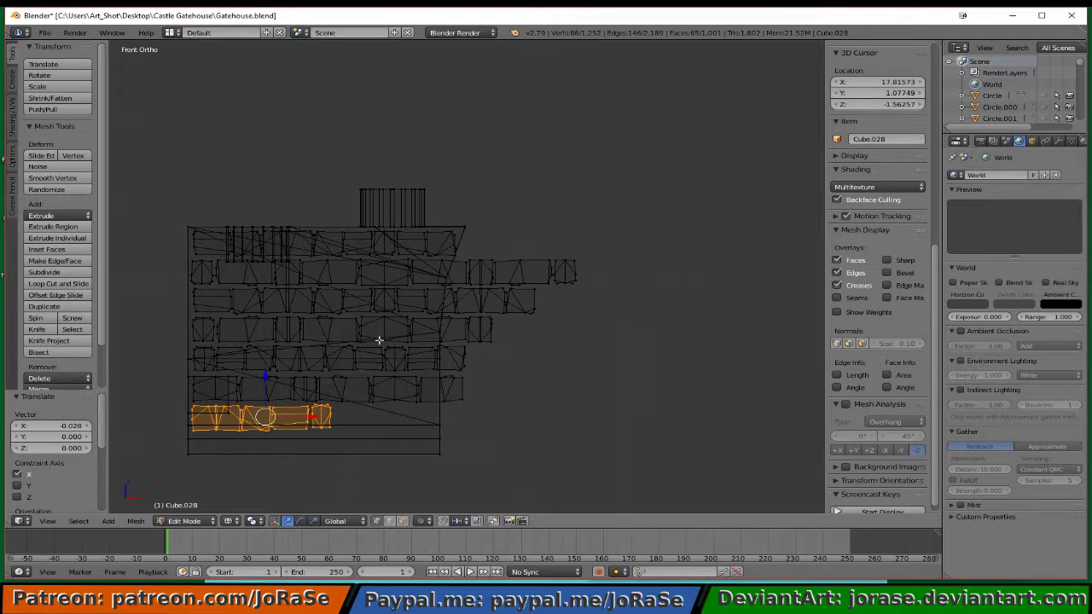
pyautogui.press('a')
# - Box-select the second row's bricks overhanging the arch side and move them into the lowest row by -1.458 on X and -1.742 on Z
pyautogui.scroll(5, 500, 261)
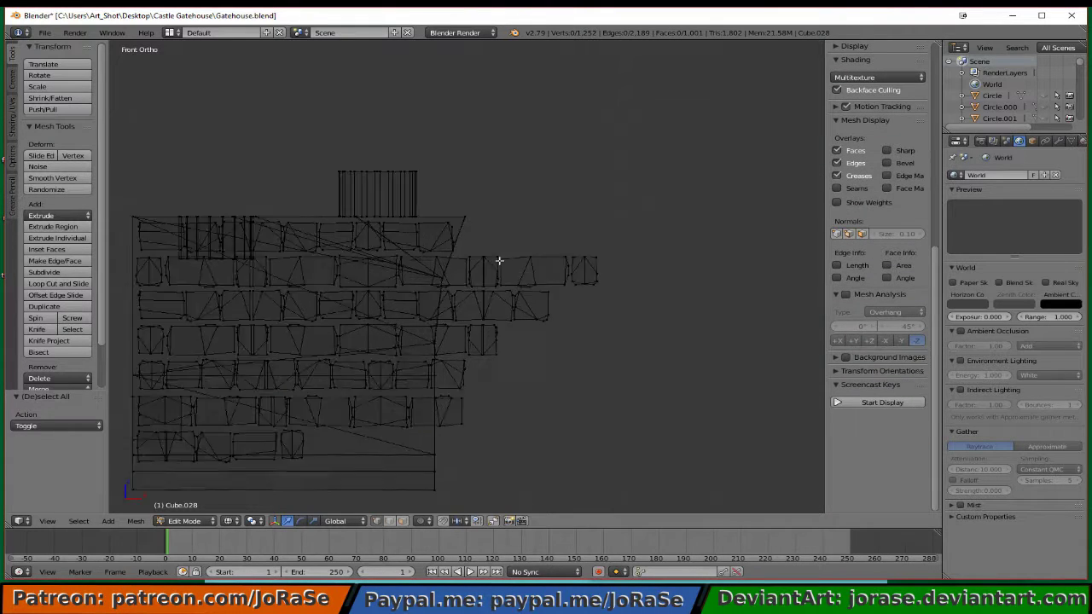
pyautogui.press('b')
pyautogui.moveTo(469, 214); pyautogui.dragTo(747, 303)
pyautogui.scroll(-5, 629, 316)
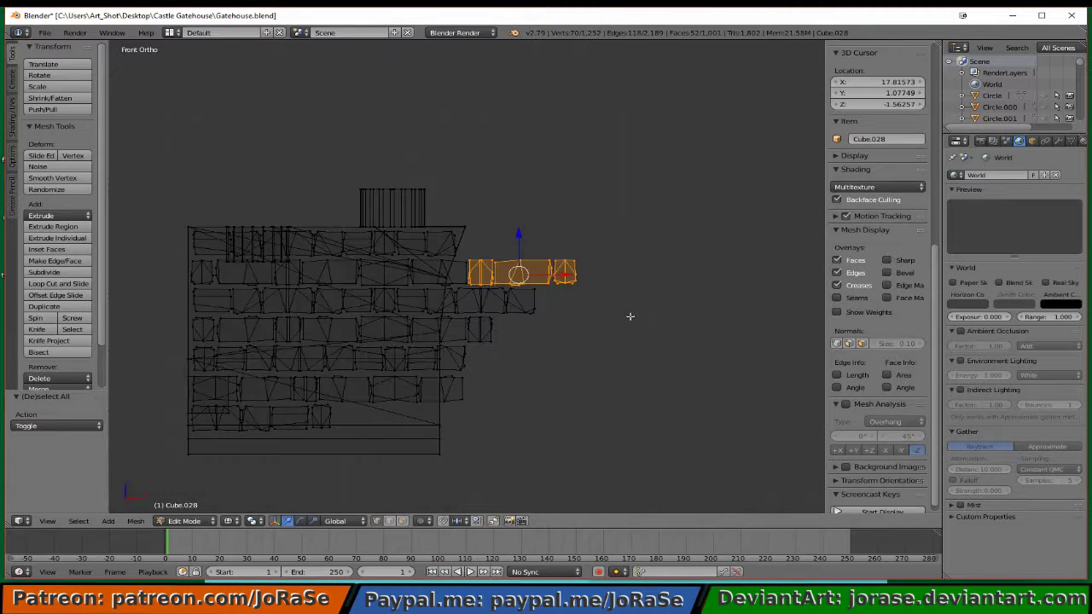
pyautogui.press('g')
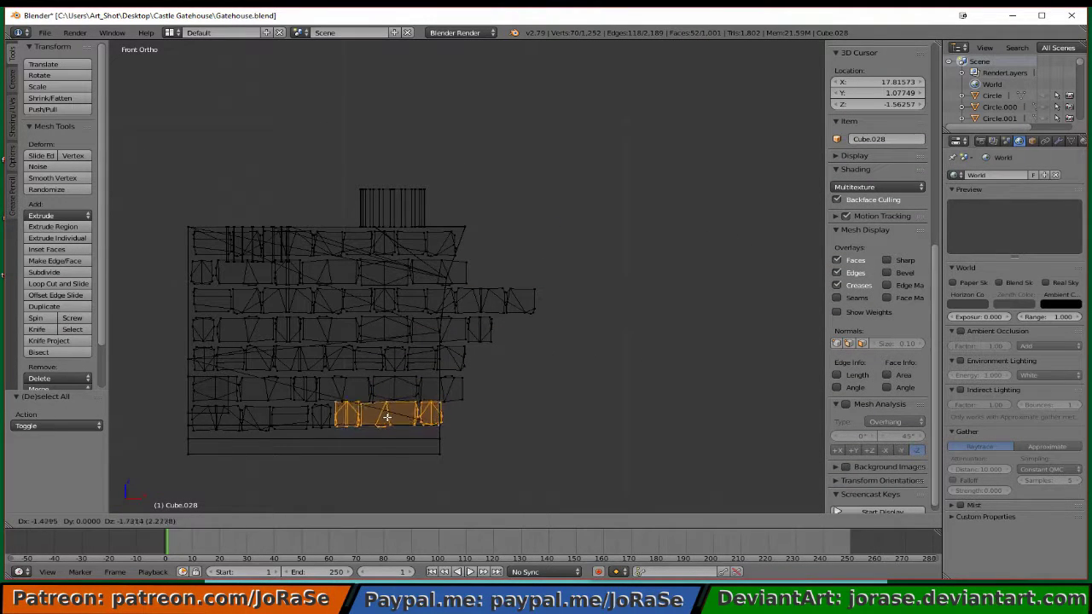
pyautogui.click(386, 418)
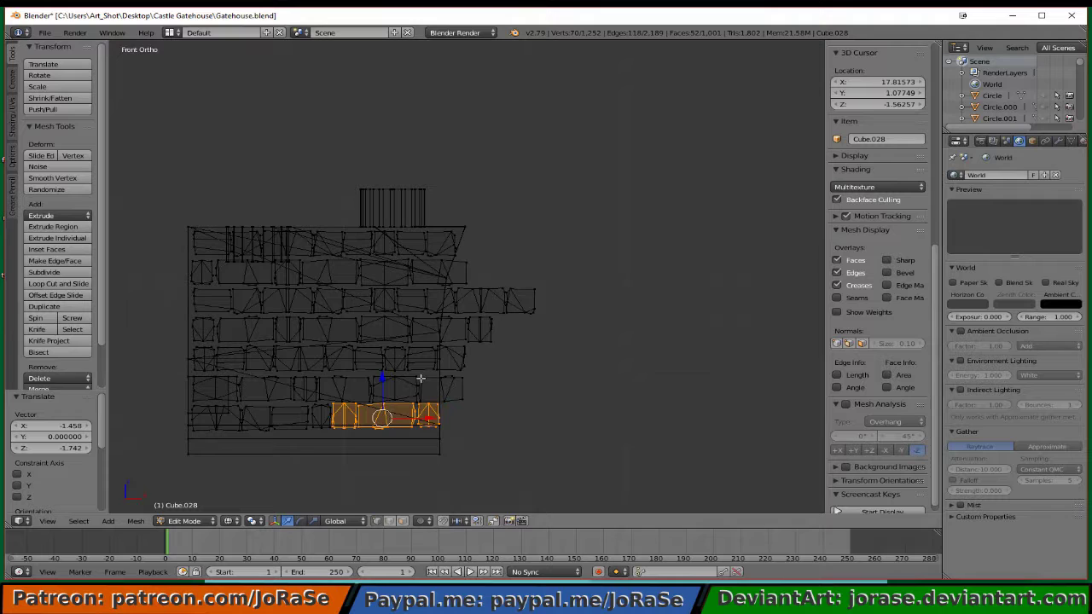
# - Check the moved bricks against the lowest row and nudge them -0.006 on X and -0.012 on Z
pyautogui.moveTo(420, 378); pyautogui.dragTo(499, 297, button='middle')
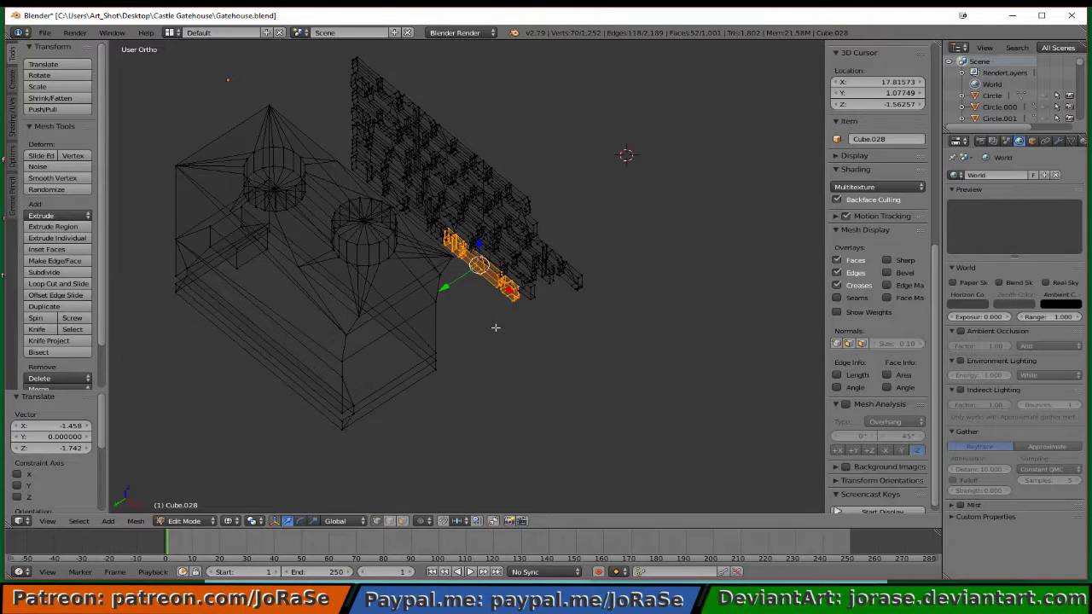
pyautogui.press('KP_3')
pyautogui.press('KP_1')
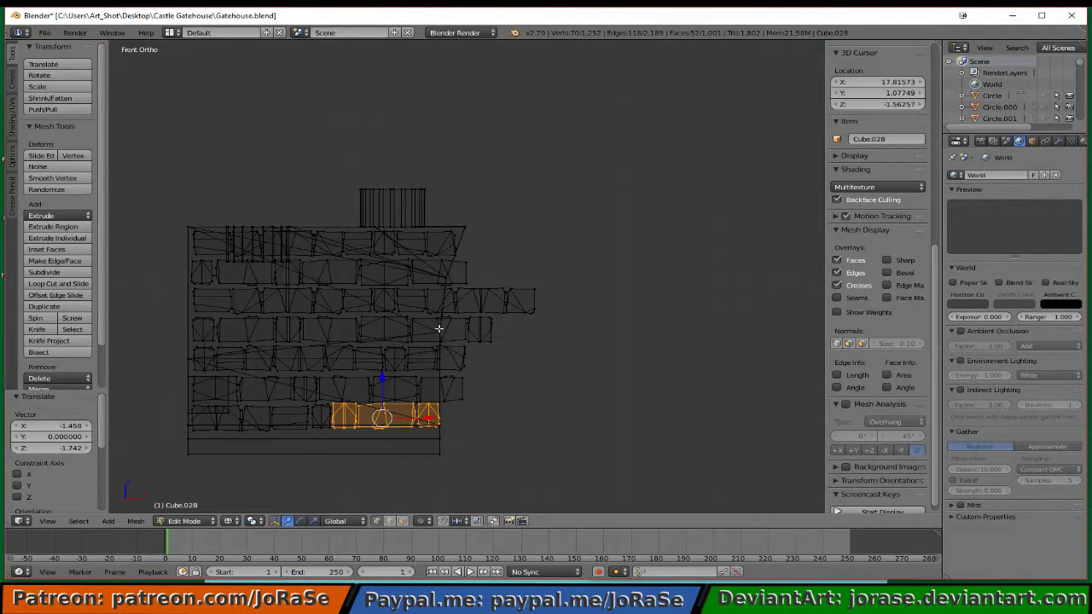
pyautogui.scroll(4, 439, 329)
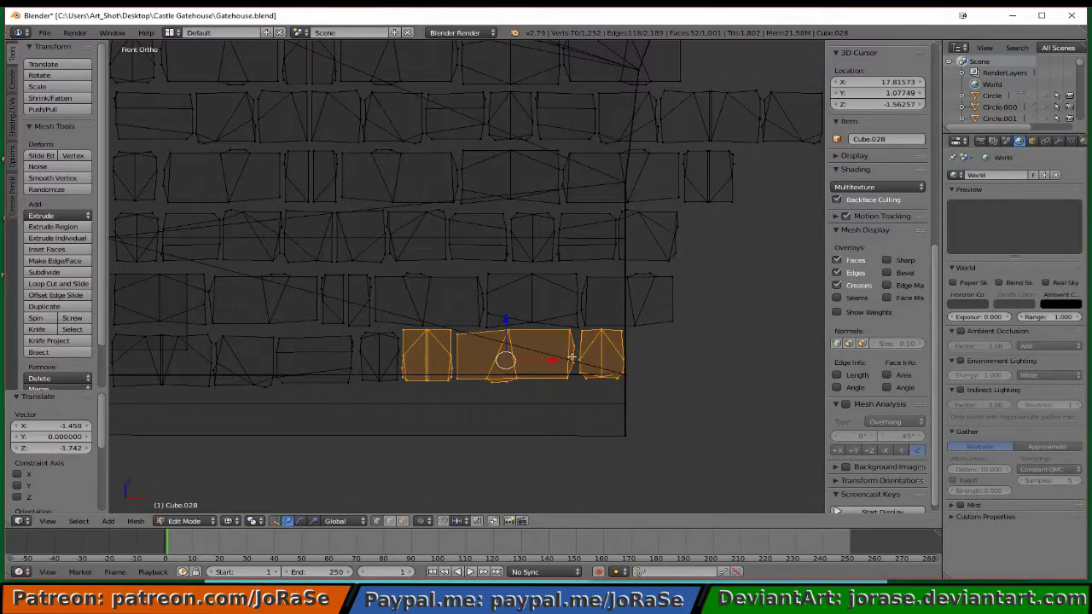
pyautogui.keyDown('shift'); pyautogui.moveTo(572, 358); pyautogui.dragTo(605, 308, button='middle'); pyautogui.keyUp('shift')
pyautogui.scroll(3, 589, 314)
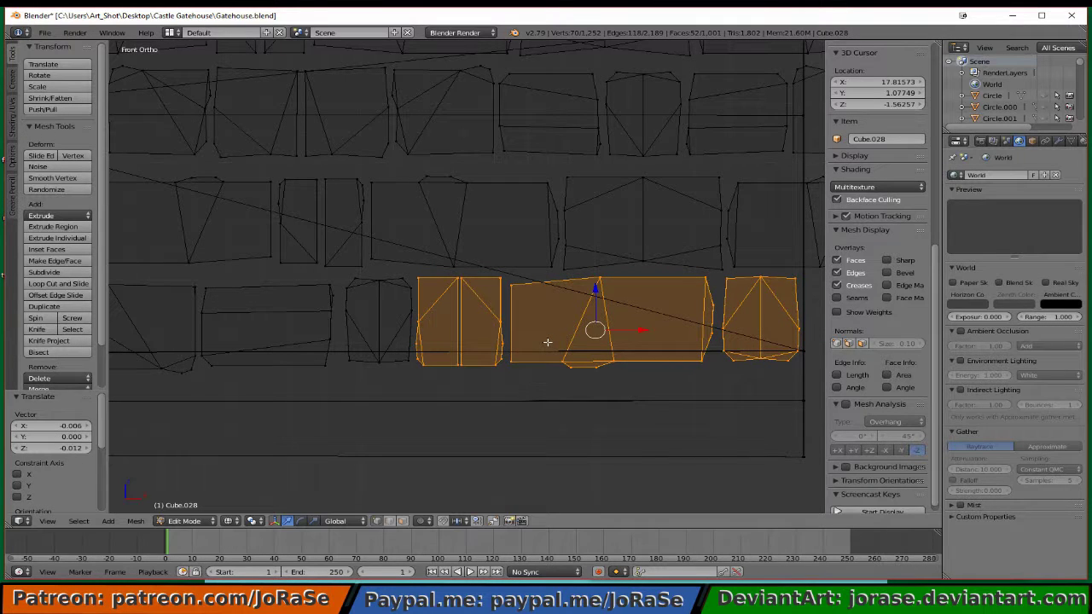
pyautogui.press('a')
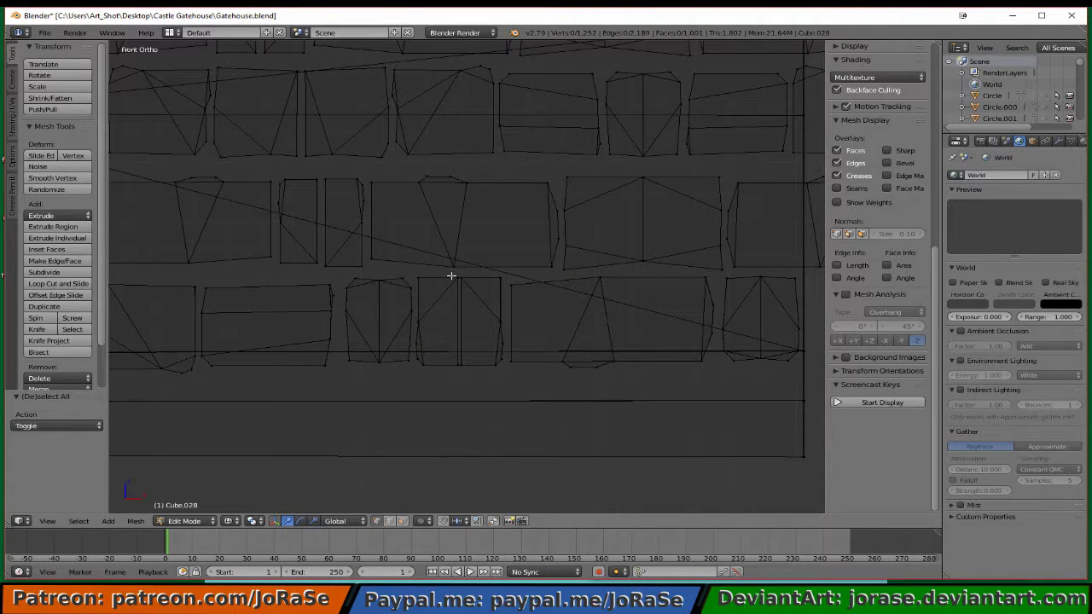
pyautogui.rightClick(467, 383)
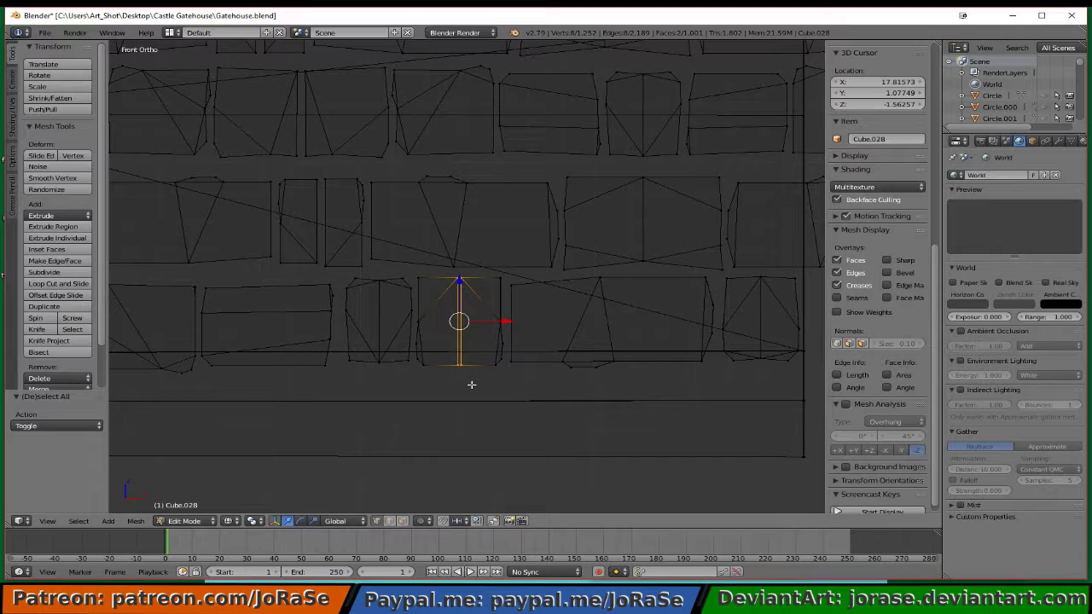
pyautogui.press('a')
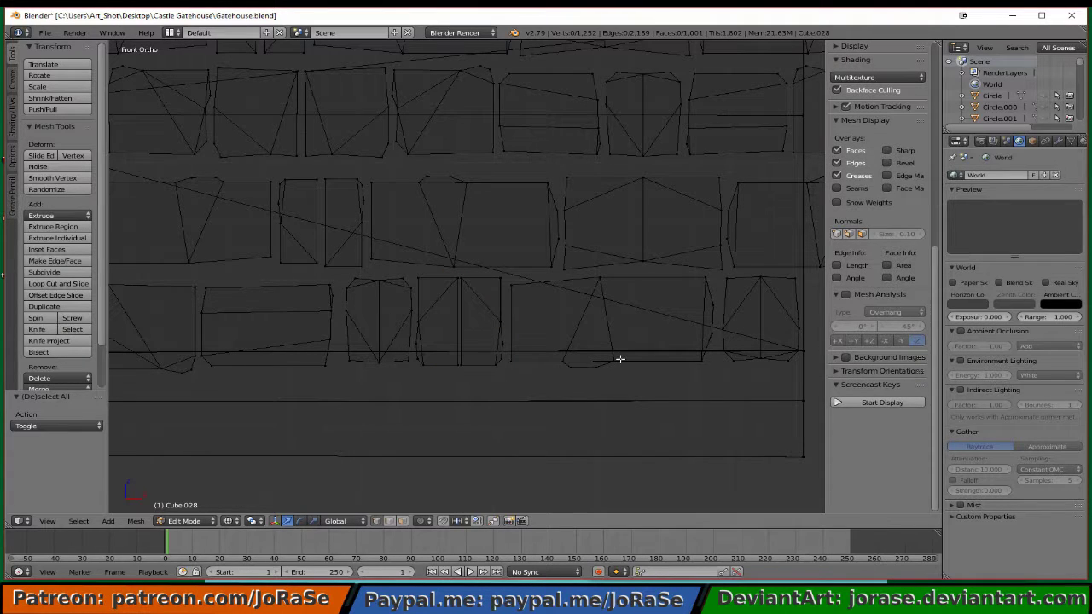
# - Select the third row's bricks overhanging the arch side and move them below the lowest row by -1.201 on X and -1.714 on Z
pyautogui.scroll(-4, 624, 359)
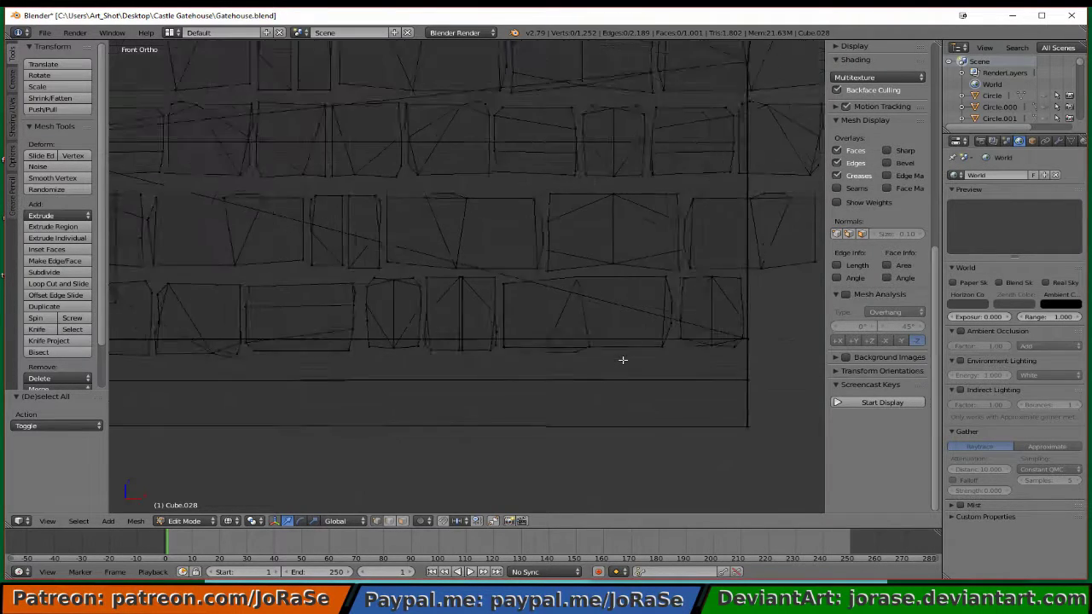
pyautogui.scroll(2, 647, 279)
pyautogui.scroll(-2, 613, 311)
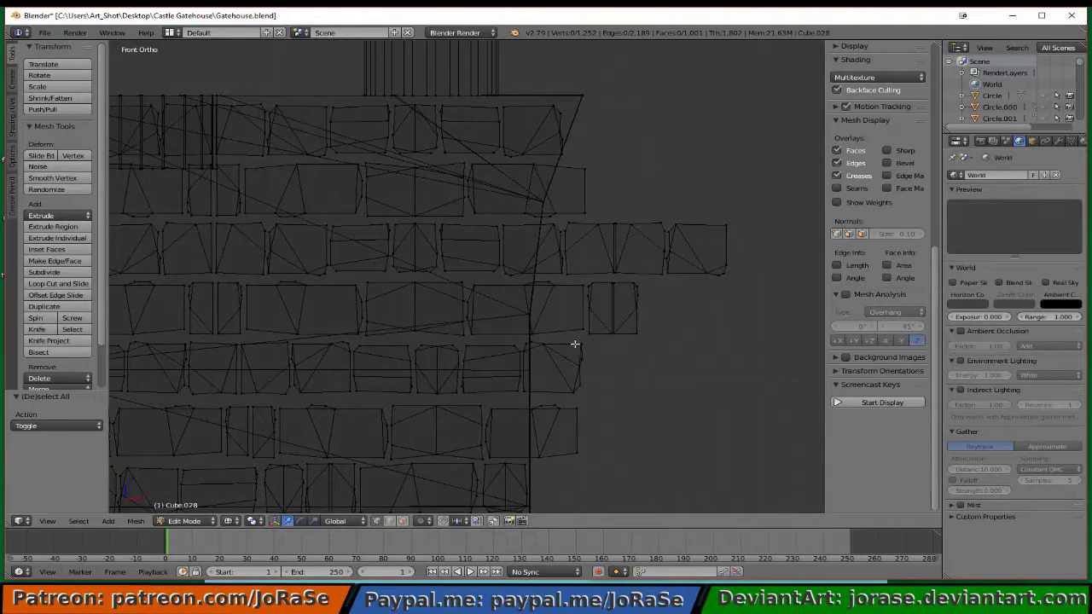
pyautogui.scroll(2, 557, 371)
pyautogui.press('b')
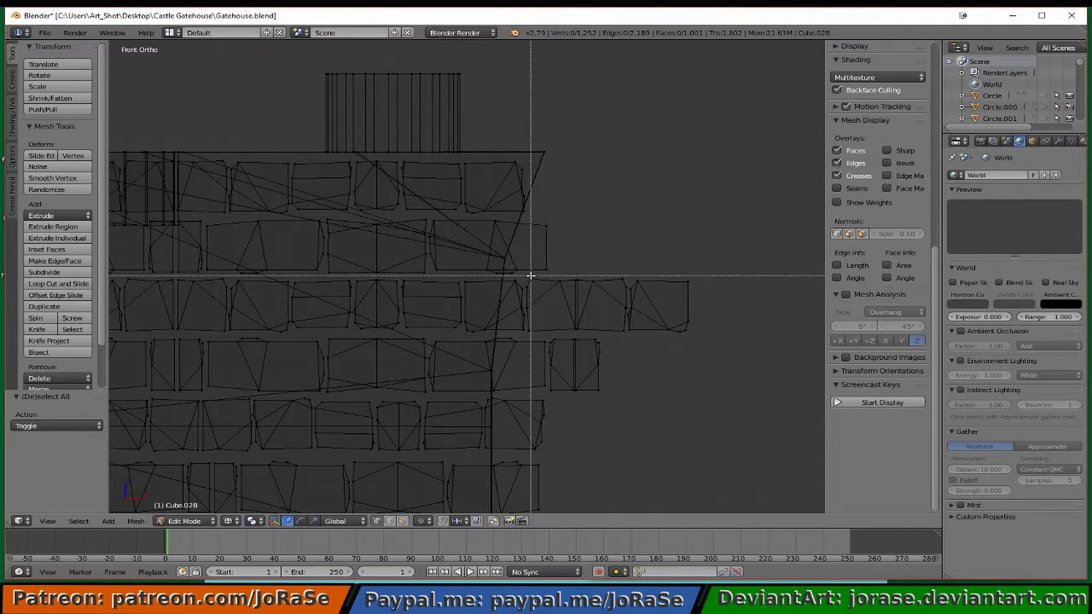
pyautogui.moveTo(526, 275); pyautogui.dragTo(724, 335)
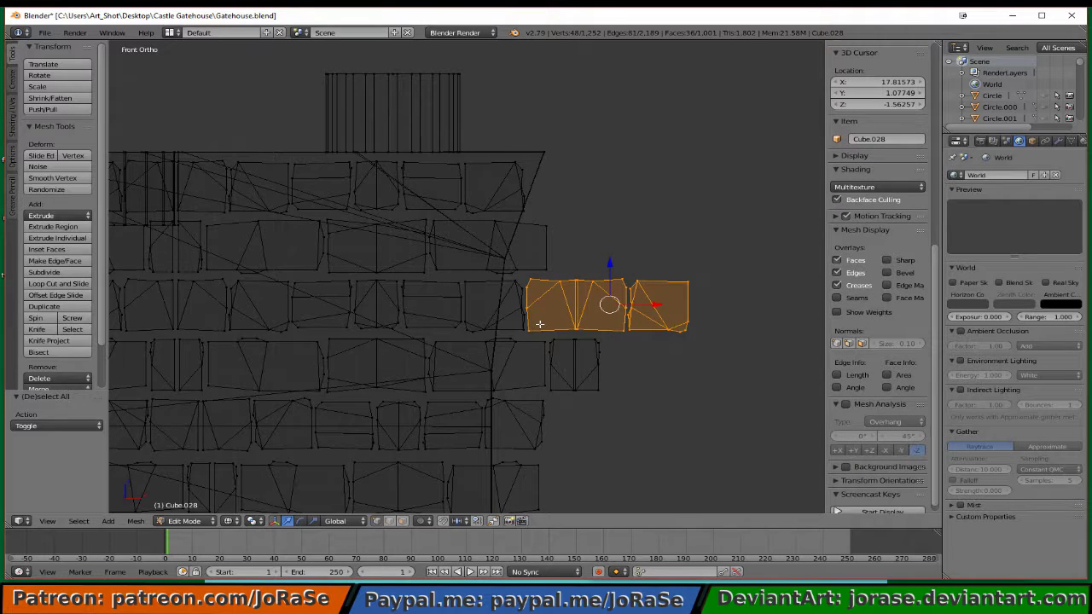
pyautogui.scroll(-4, 539, 324)
pyautogui.press('g')
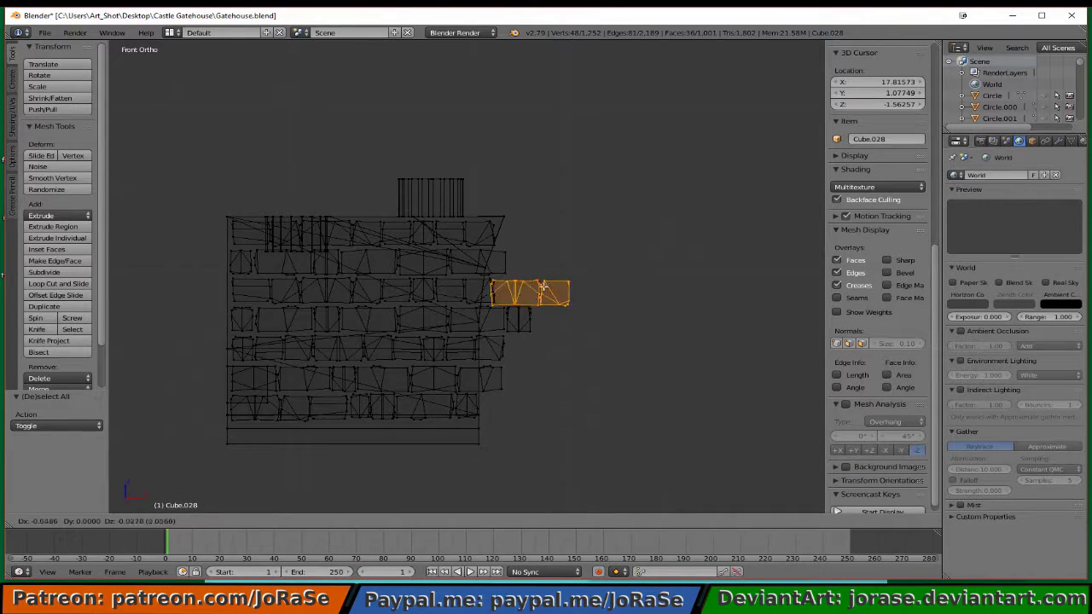
pyautogui.click(435, 425)
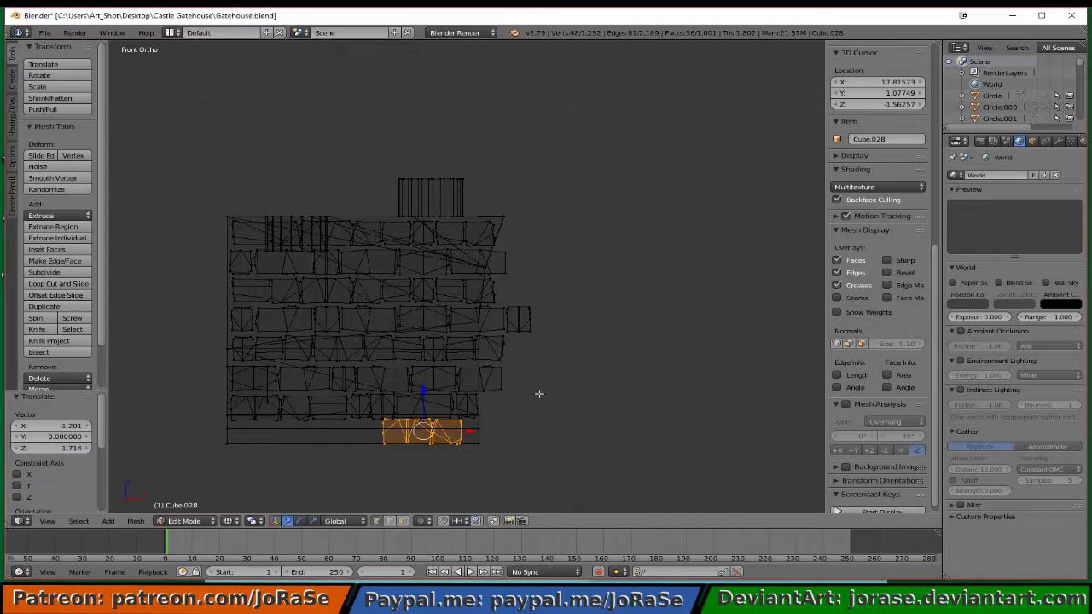
# - Shift the two bricks below the lowest row 0.167 on X against the block's arch-side edge and lower them slightly on Z
pyautogui.scroll(4, 515, 460)
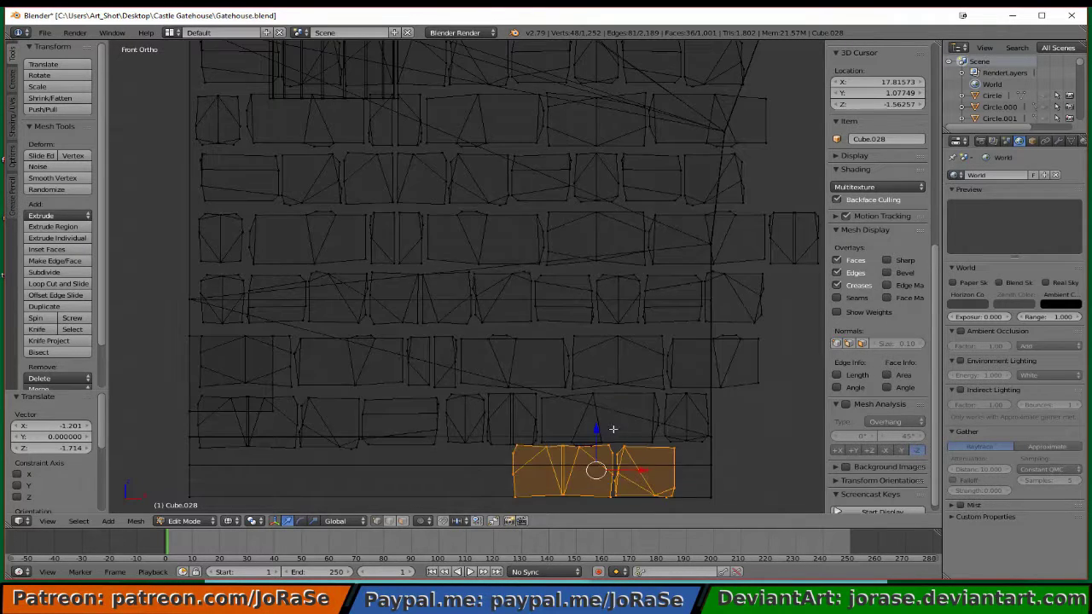
pyautogui.moveTo(571, 340); pyautogui.dragTo(600, 345)
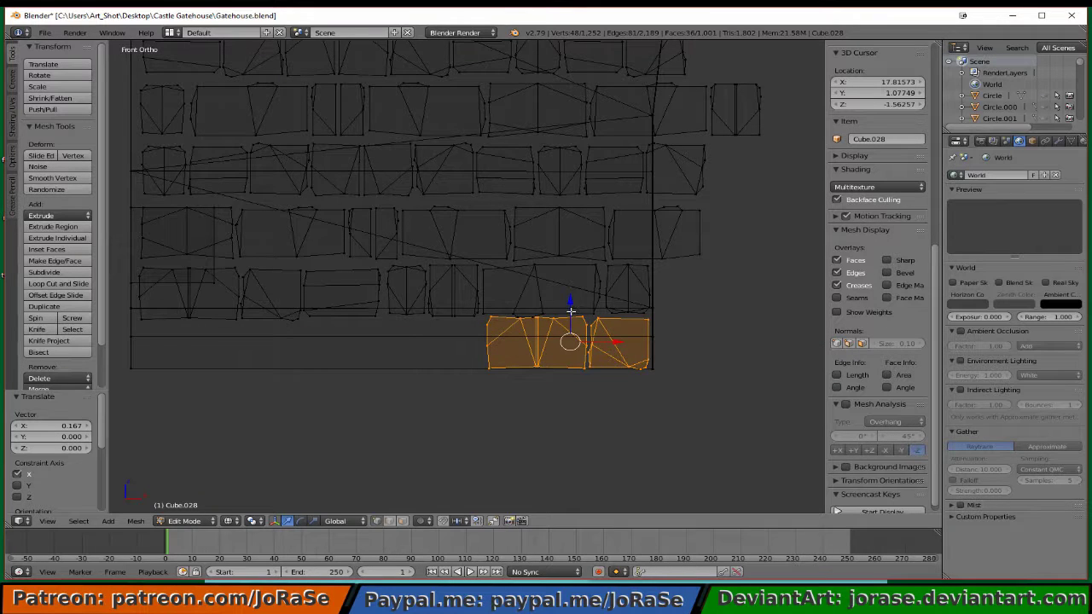
pyautogui.moveTo(571, 310); pyautogui.dragTo(567, 314)
pyautogui.press('a')
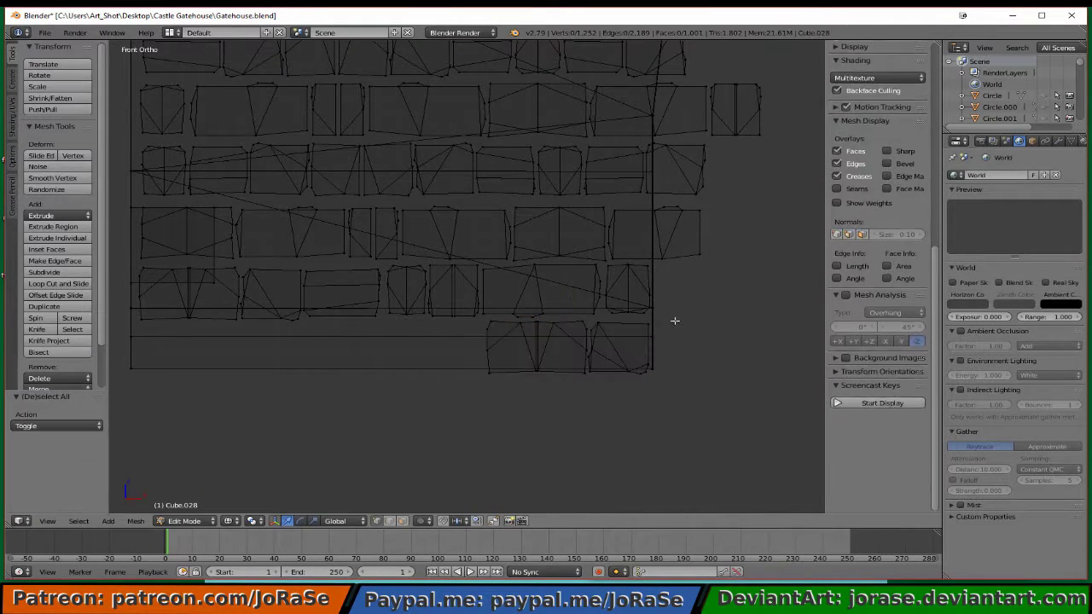
# - Select the remaining double brick overhanging the fourth row and delete its vertices
pyautogui.keyDown('shift'); pyautogui.moveTo(673, 317); pyautogui.dragTo(646, 261, button='middle'); pyautogui.keyUp('shift')
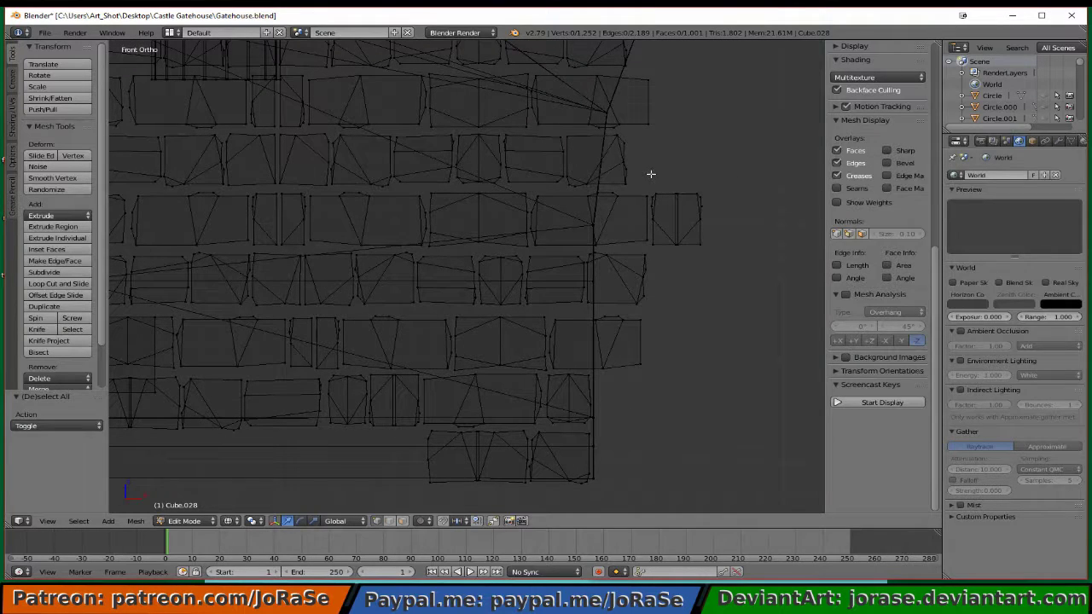
pyautogui.press('b')
pyautogui.moveTo(651, 175); pyautogui.dragTo(720, 255)
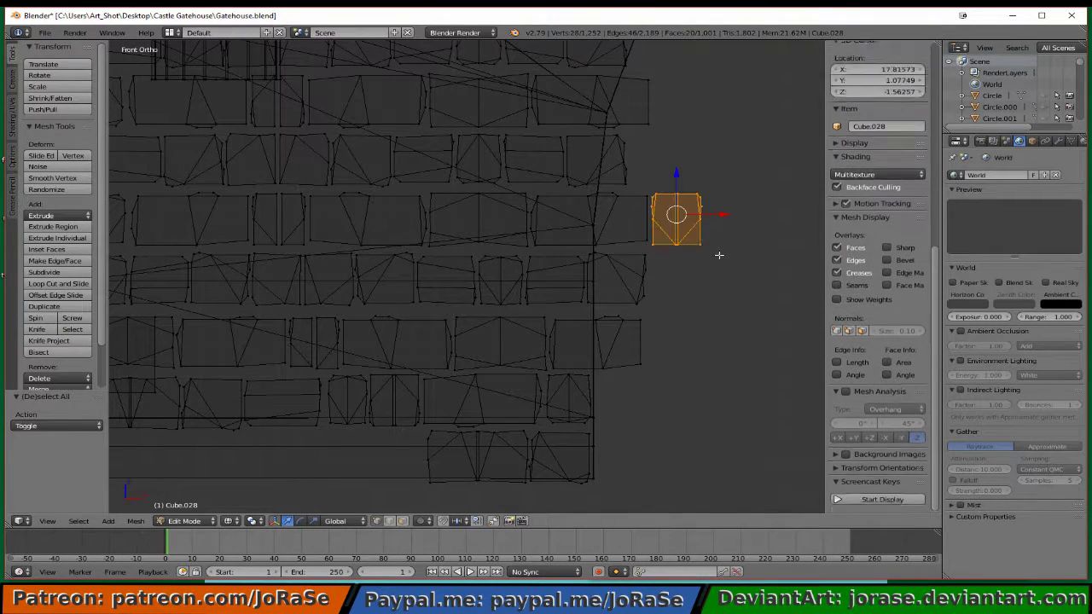
pyautogui.press('g')
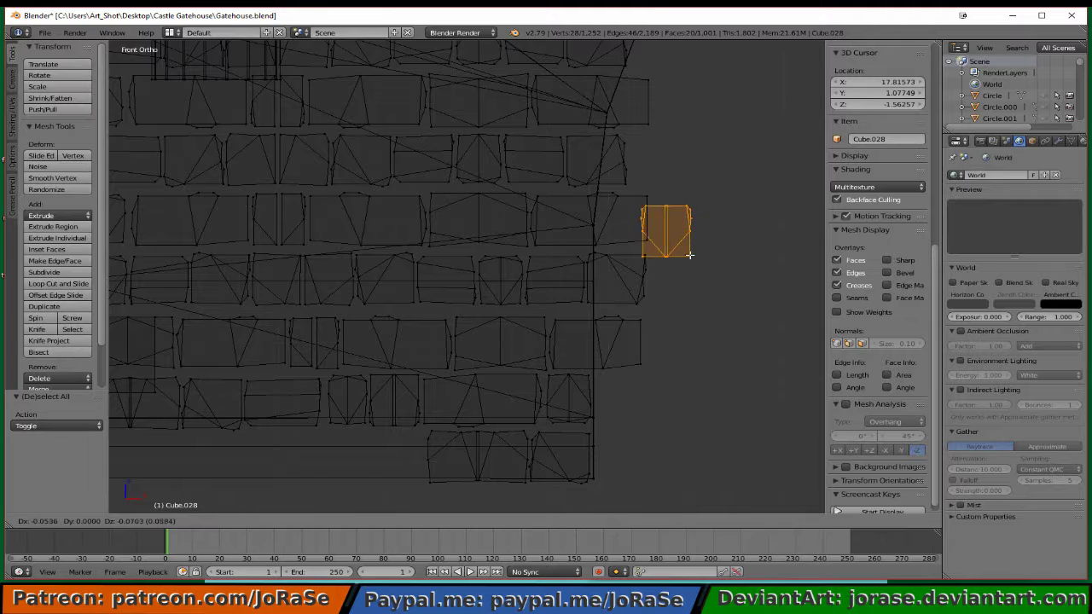
pyautogui.click(662, 449)
pyautogui.press('x')
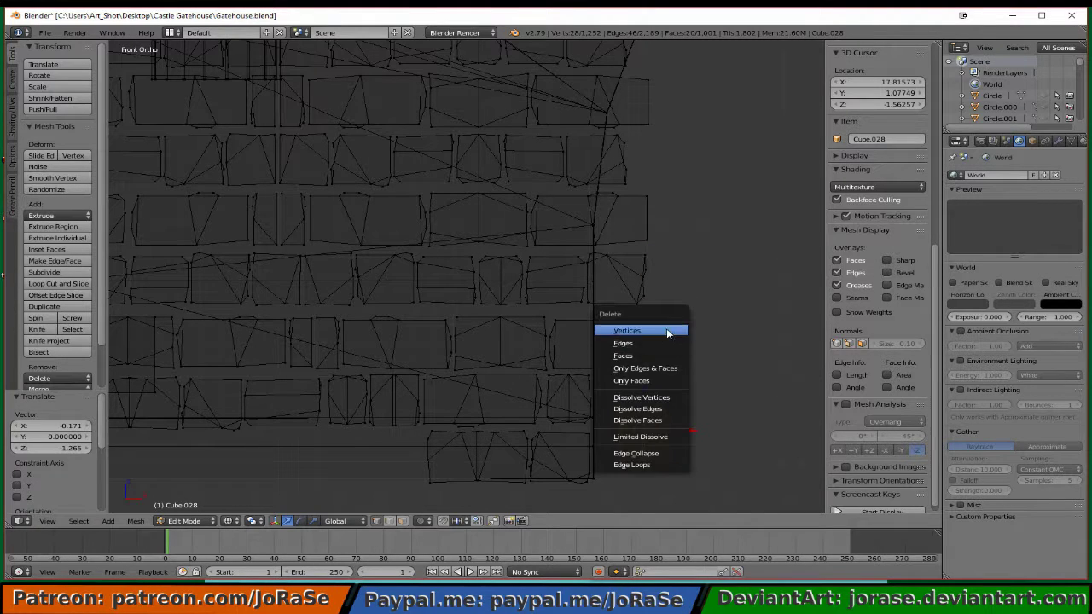
pyautogui.click(667, 330)
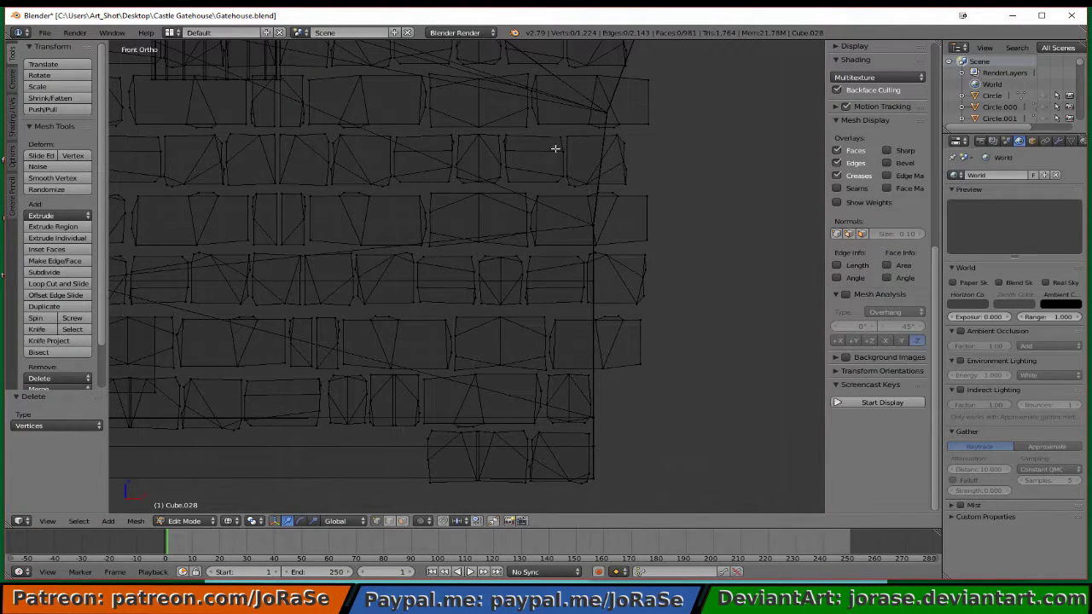
# - Pull in the lower end vertices of the top row's arch-side brick by -0.017 on X to follow the block's slanted edge
pyautogui.keyDown('shift'); pyautogui.moveTo(555, 149); pyautogui.dragTo(570, 351, button='middle'); pyautogui.keyUp('shift')
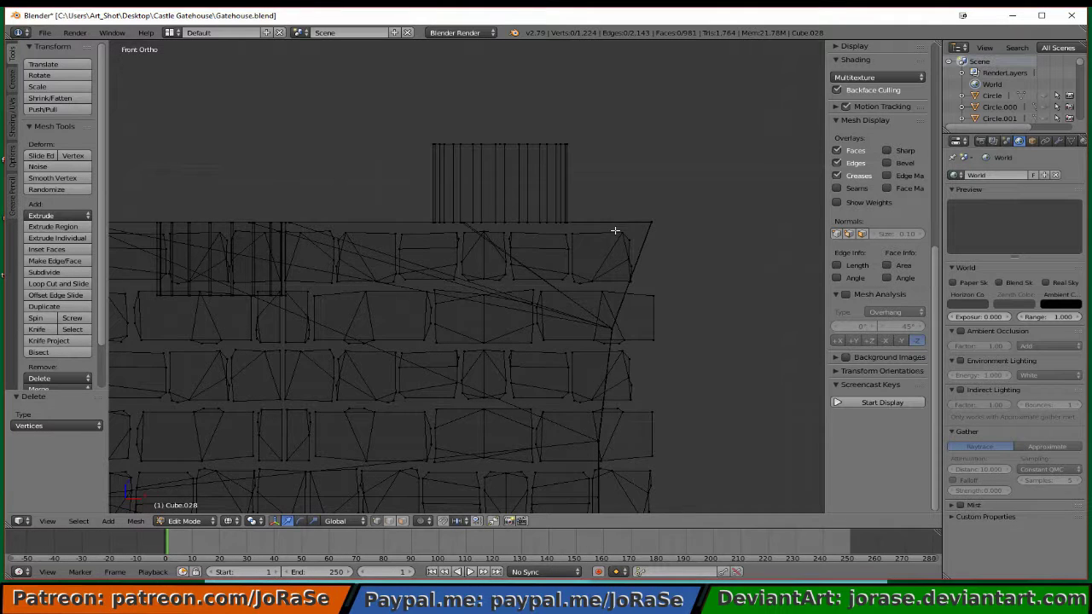
pyautogui.press('b')
pyautogui.moveTo(618, 255); pyautogui.dragTo(645, 270)
pyautogui.press('b')
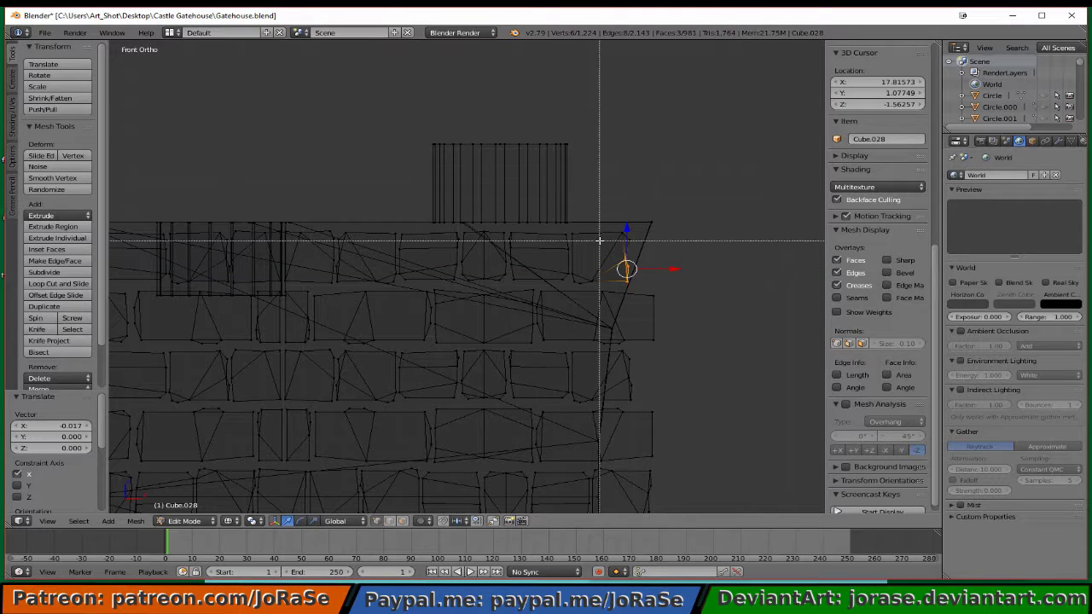
pyautogui.moveTo(598, 241); pyautogui.dragTo(638, 279)
pyautogui.rightClick(622, 267)
pyautogui.press('a')
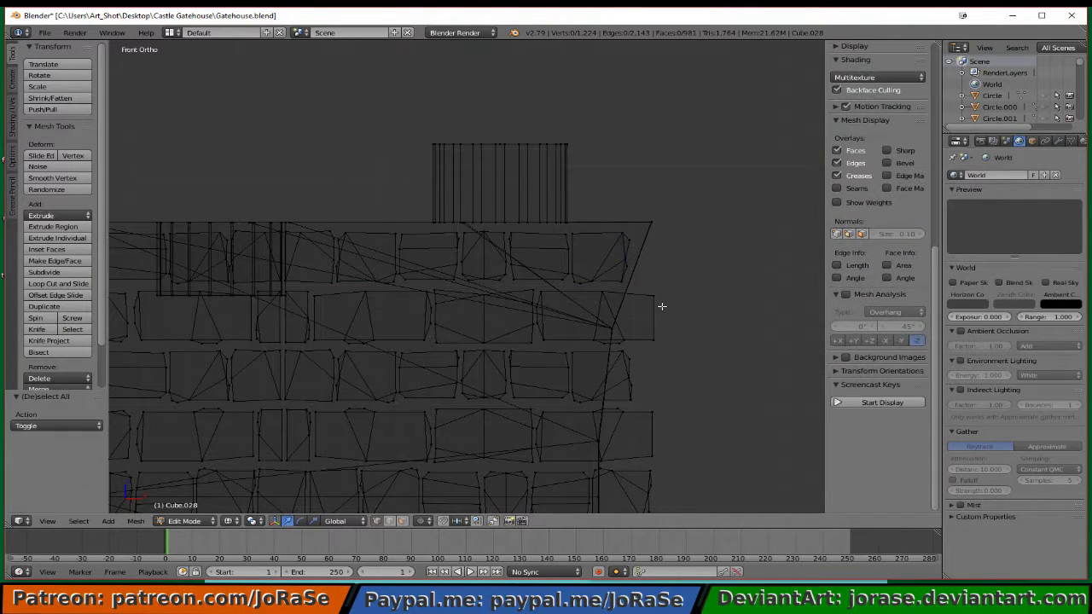
# - Select the outer vertices of the second row's arch-side brick and move them -0.104 on X to shorten it
pyautogui.press('b')
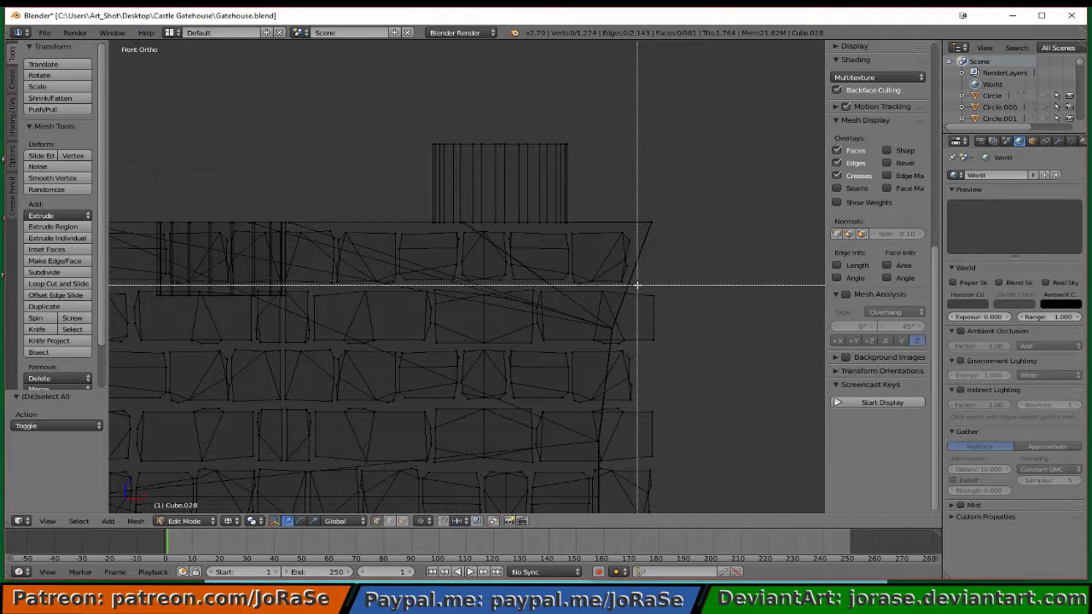
pyautogui.moveTo(637, 285); pyautogui.dragTo(672, 345)
pyautogui.press('b')
pyautogui.moveTo(587, 288); pyautogui.dragTo(613, 348)
pyautogui.press('b')
pyautogui.press('b')
pyautogui.press('g')
pyautogui.press('x')
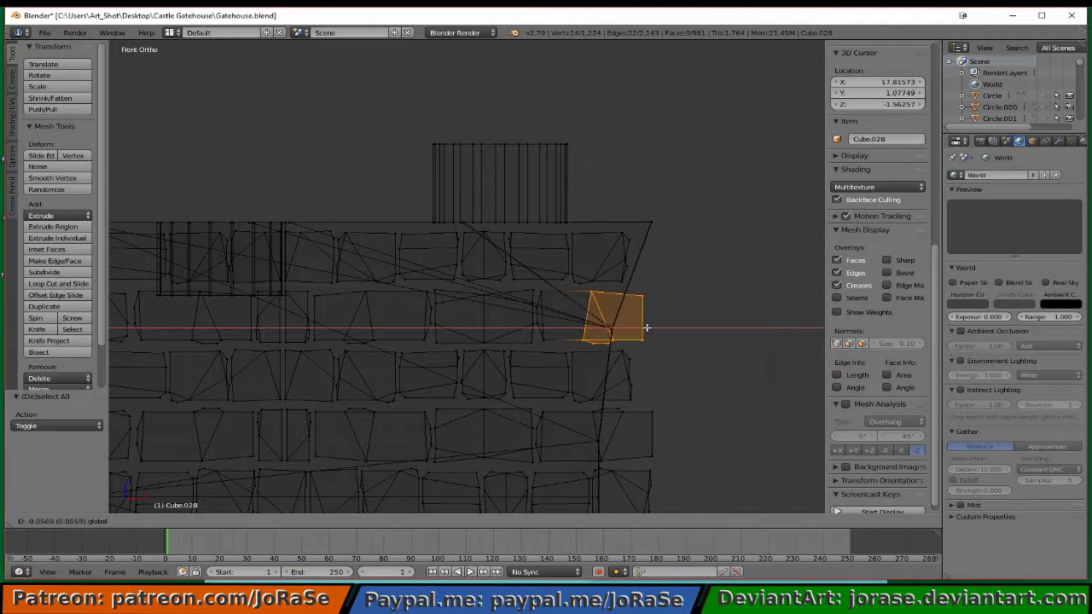
pyautogui.click(635, 326)
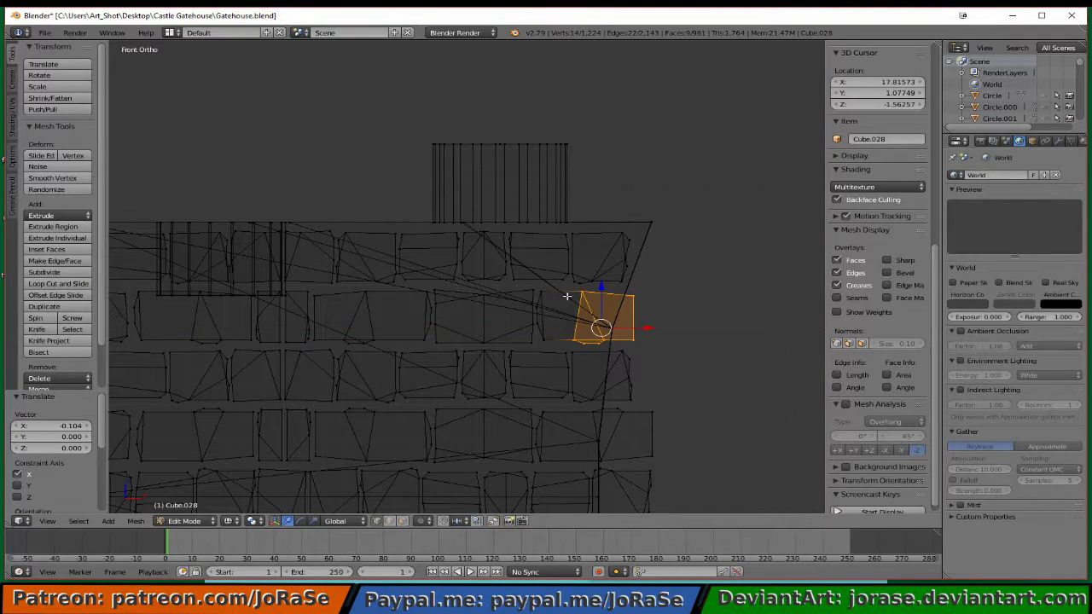
# - Deselect the upper inner vertices of the second row's end brick and move the remaining selection about -0.03 on X
pyautogui.press('b')
pyautogui.moveTo(553, 289); pyautogui.dragTo(595, 310, button='middle')
pyautogui.press('b')
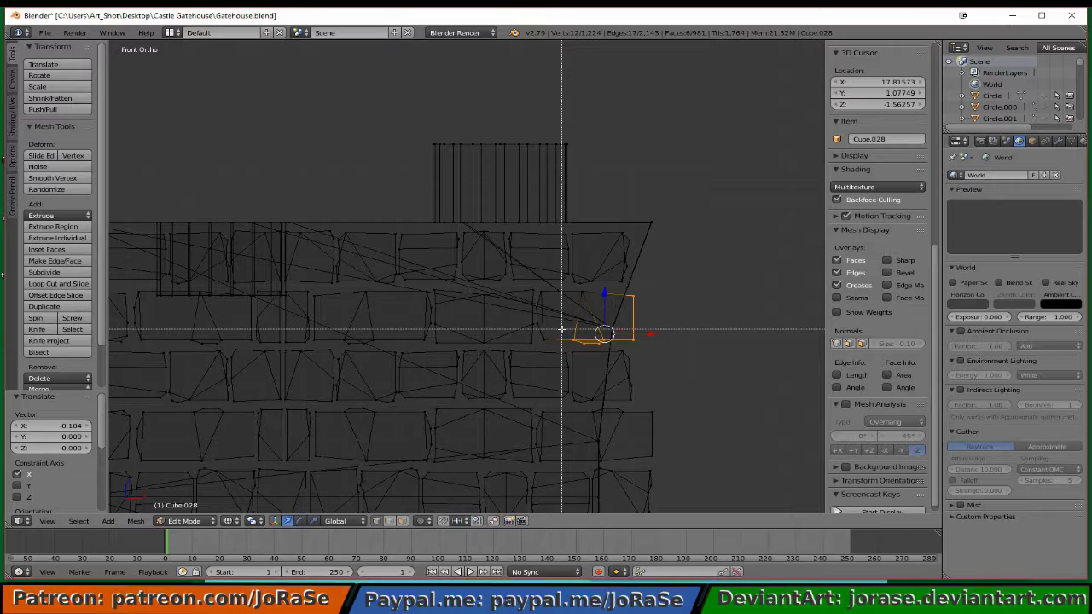
pyautogui.press('Escape')
pyautogui.press('g')
pyautogui.press('x')
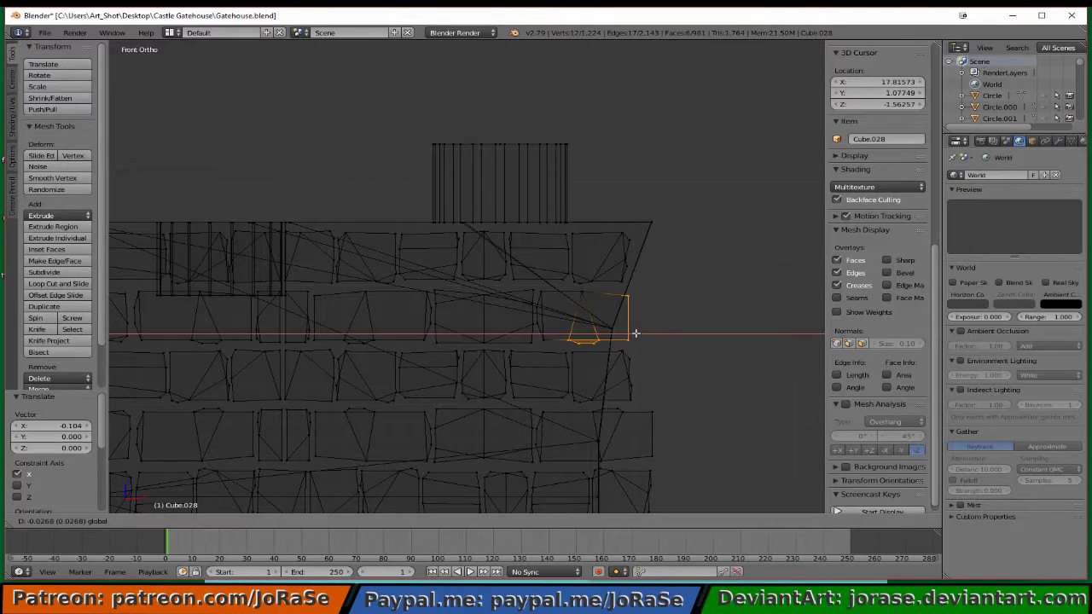
pyautogui.click(634, 332)
# - Drop the lower inner vertices from the end brick's selection and move the rest -0.040 on X
pyautogui.press('b')
pyautogui.moveTo(565, 329); pyautogui.dragTo(597, 352, button='middle')
pyautogui.press('g')
pyautogui.press('x')
pyautogui.click(627, 334)
# - Reduce the second-row end brick's selection to its four outer edge vertices and move them -0.030 on X
pyautogui.press('b')
pyautogui.press('g')
pyautogui.press('x')
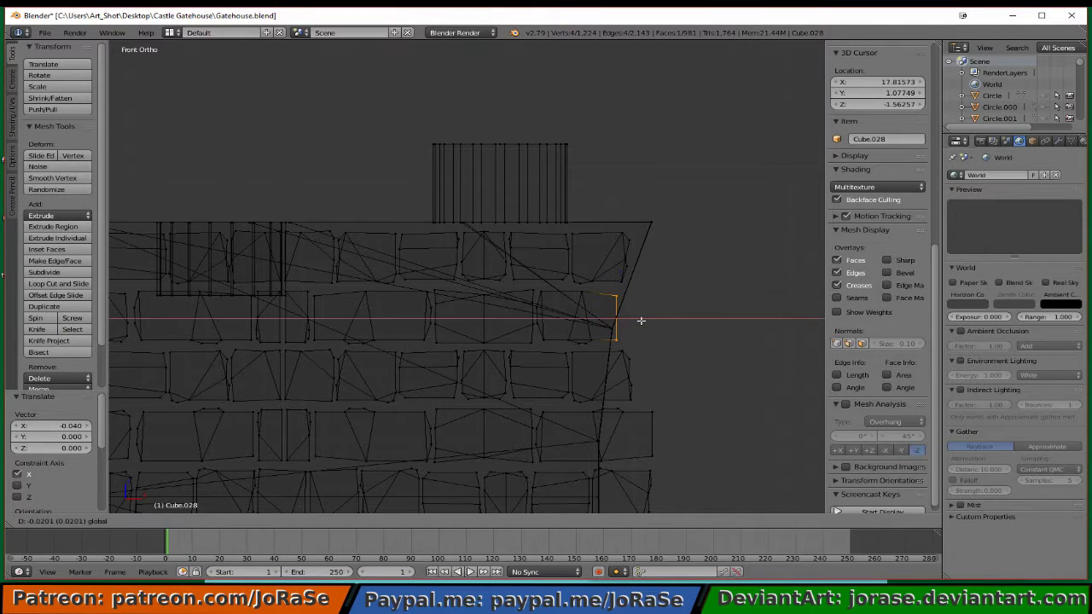
pyautogui.click(639, 320)
# - Pull only the lower outer corner vertices of the second row's end brick inward on X, and clear the selection
pyautogui.press('b')
pyautogui.moveTo(597, 288); pyautogui.dragTo(630, 312, button='middle')
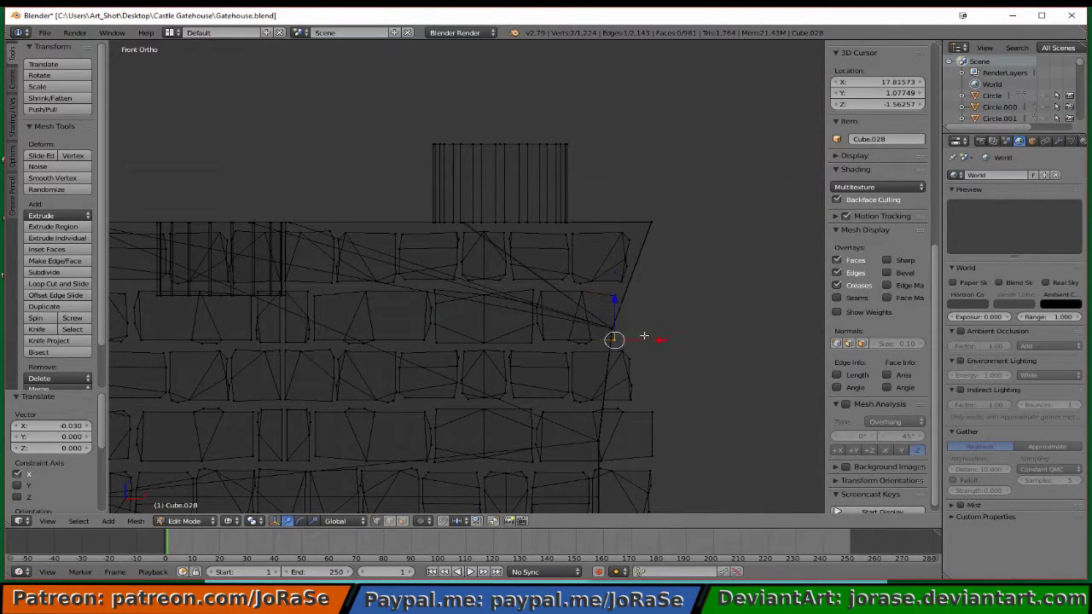
pyautogui.press('g')
pyautogui.press('x')
pyautogui.click(637, 341)
pyautogui.press('a')
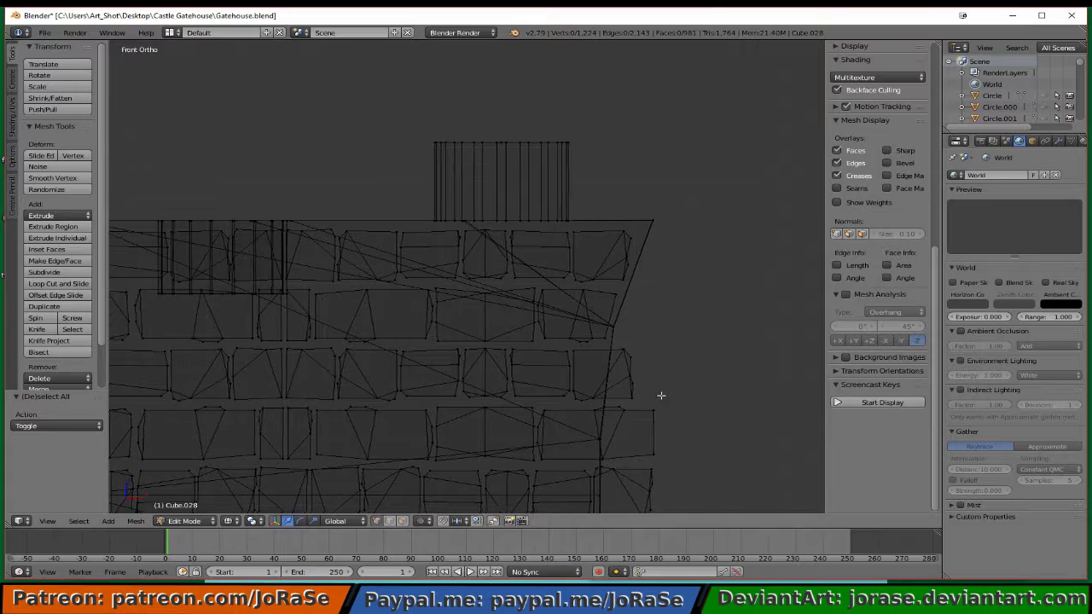
# - Select the third row's arch-side end brick with the adjoining side vertices of its neighbour and move them -0.060 on X
pyautogui.keyDown('shift'); pyautogui.scroll(-4, 657, 312); pyautogui.keyUp('shift')
pyautogui.keyDown('ctrl'); pyautogui.scroll(2, 683, 320); pyautogui.keyUp('ctrl')
pyautogui.press('b')
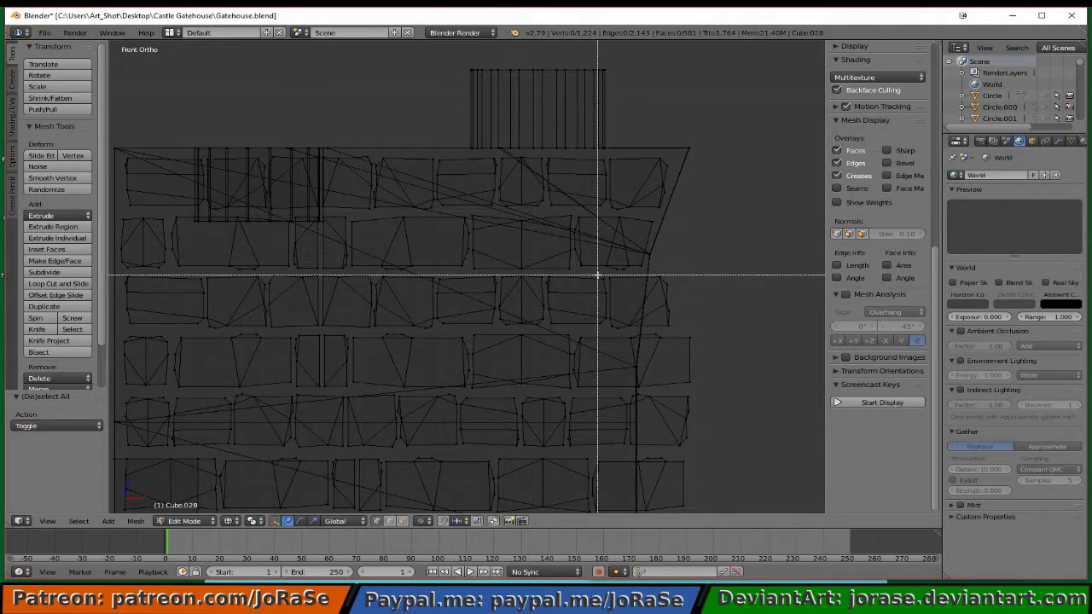
pyautogui.moveTo(597, 275); pyautogui.dragTo(653, 298)
# - Deselect the neighbouring brick and the end brick's inner vertices in the third row, and move the remaining outer vertices -0.057 on X
pyautogui.press('b')
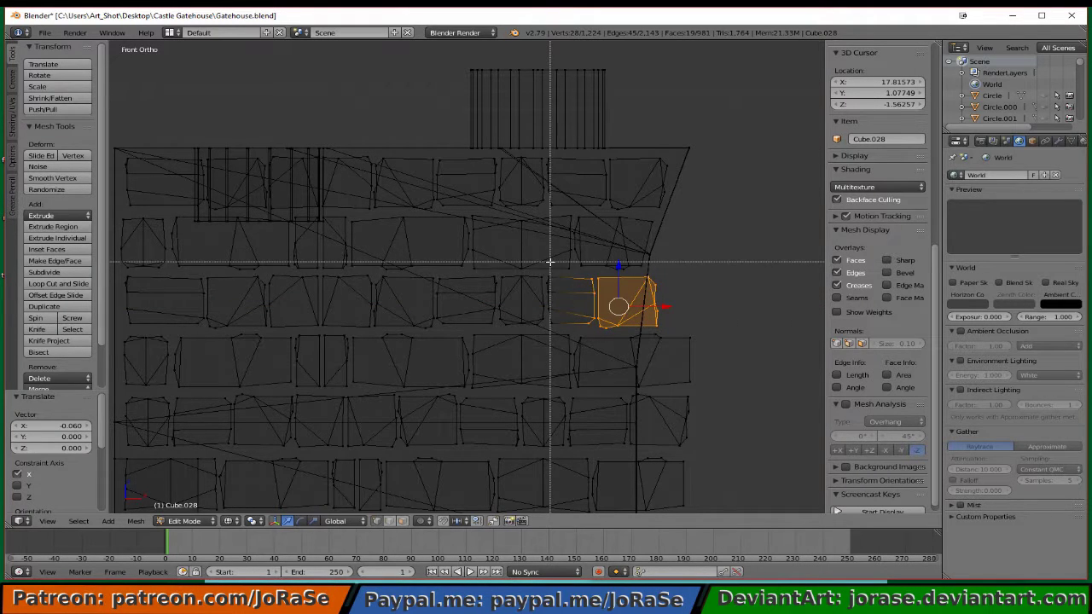
pyautogui.moveTo(550, 274); pyautogui.dragTo(594, 328)
pyautogui.press('b')
pyautogui.press('b')
pyautogui.press('b')
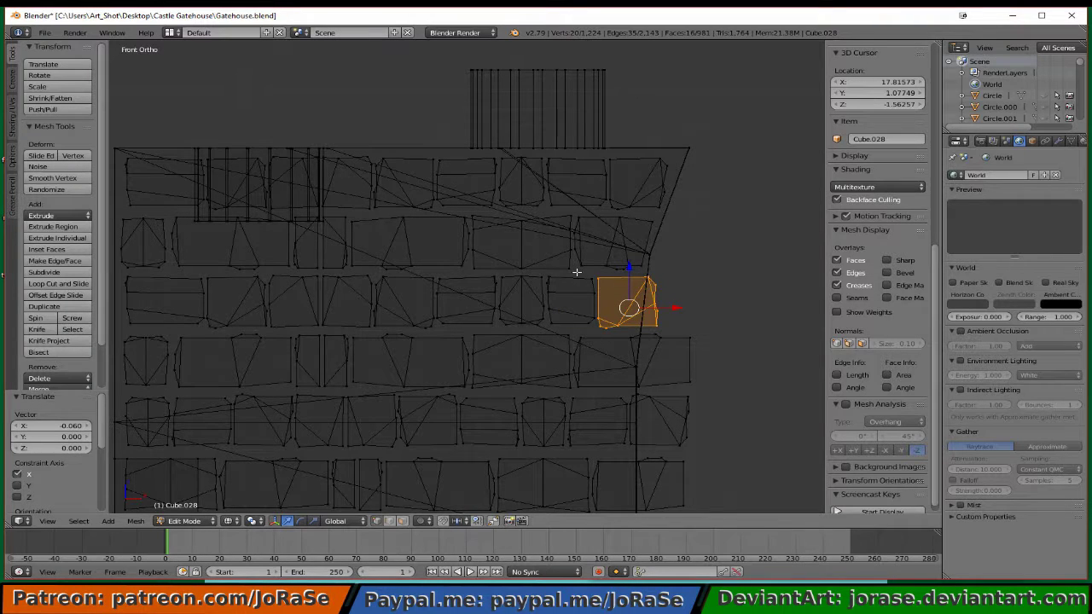
pyautogui.press('b')
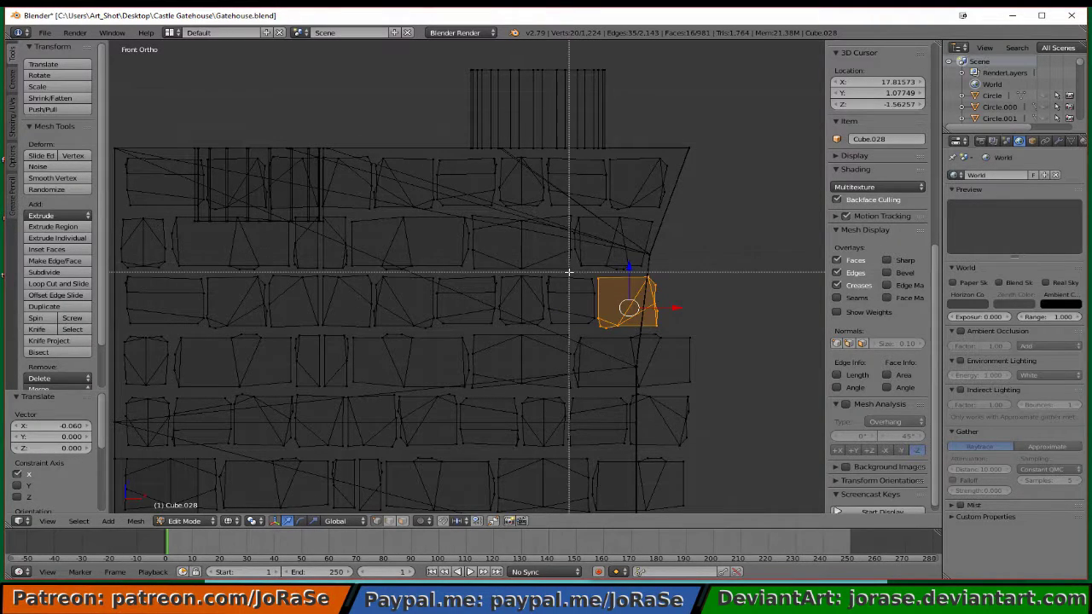
pyautogui.moveTo(569, 273); pyautogui.dragTo(620, 341)
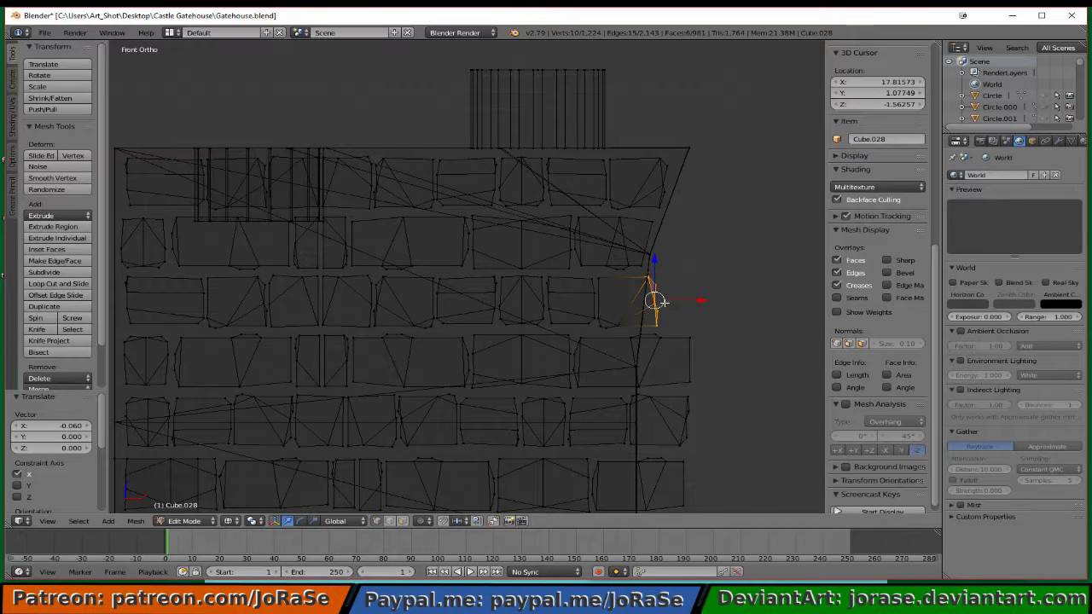
pyautogui.press('g')
pyautogui.press('x')
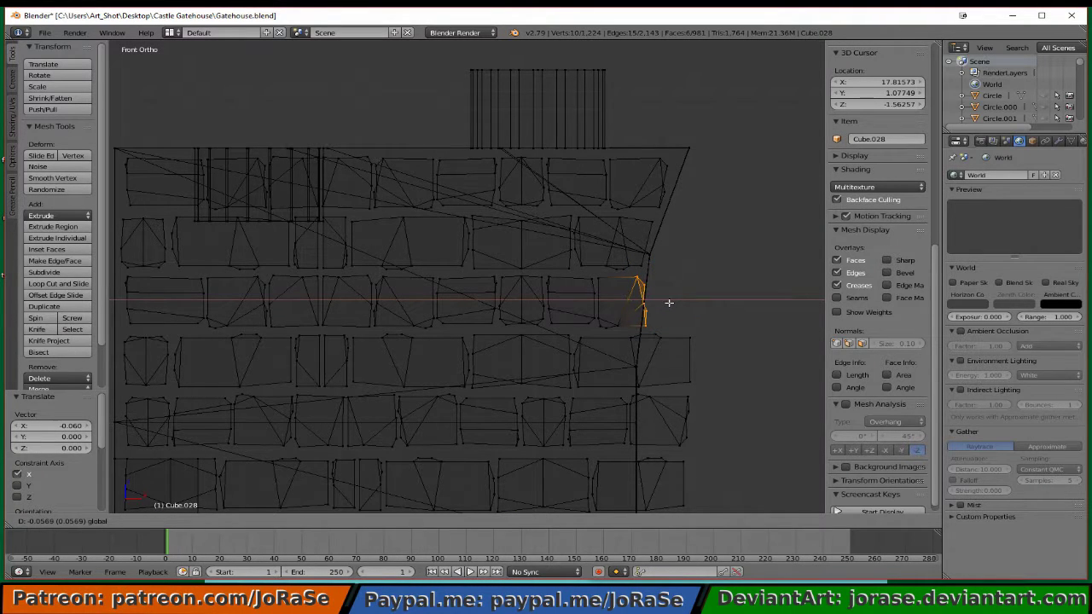
pyautogui.click(640, 300)
pyautogui.press('b')
pyautogui.moveTo(617, 274); pyautogui.dragTo(641, 286)
pyautogui.moveTo(642, 287); pyautogui.dragTo(647, 291, button='middle')
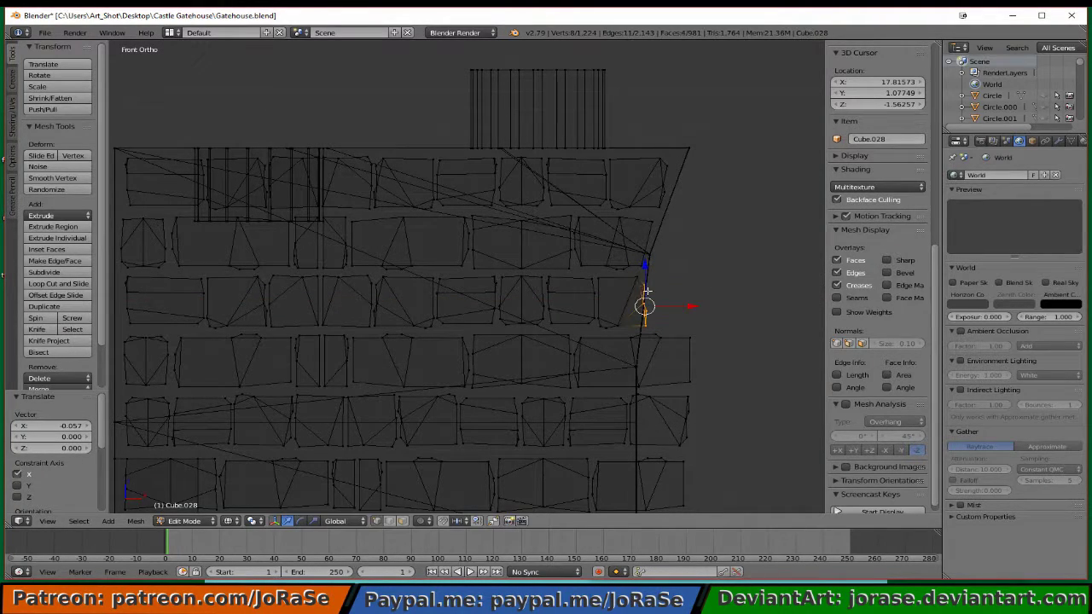
pyautogui.press('g')
pyautogui.press('x')
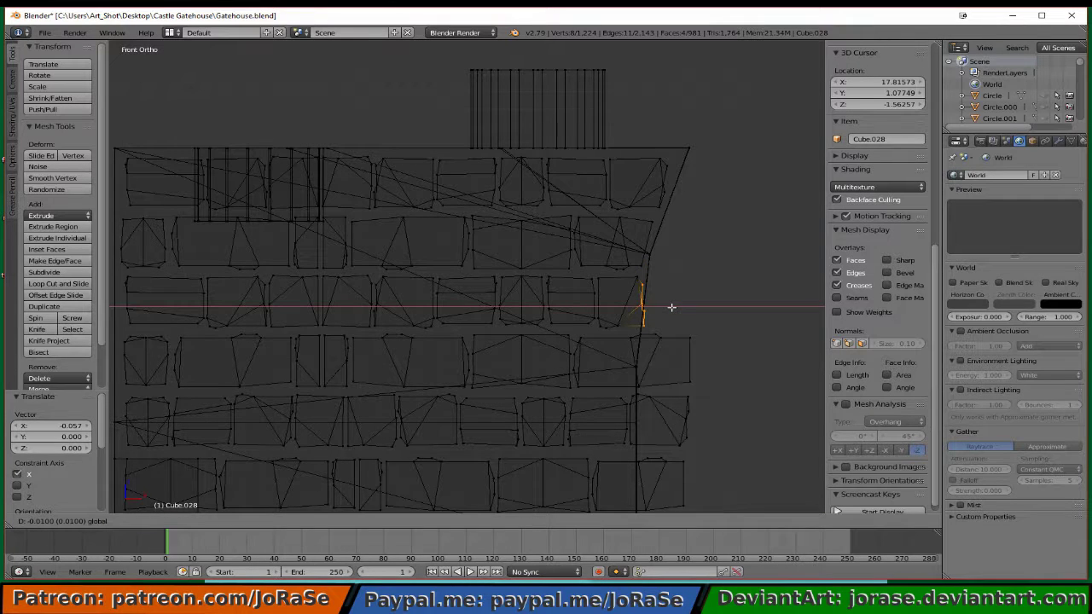
pyautogui.click(665, 306)
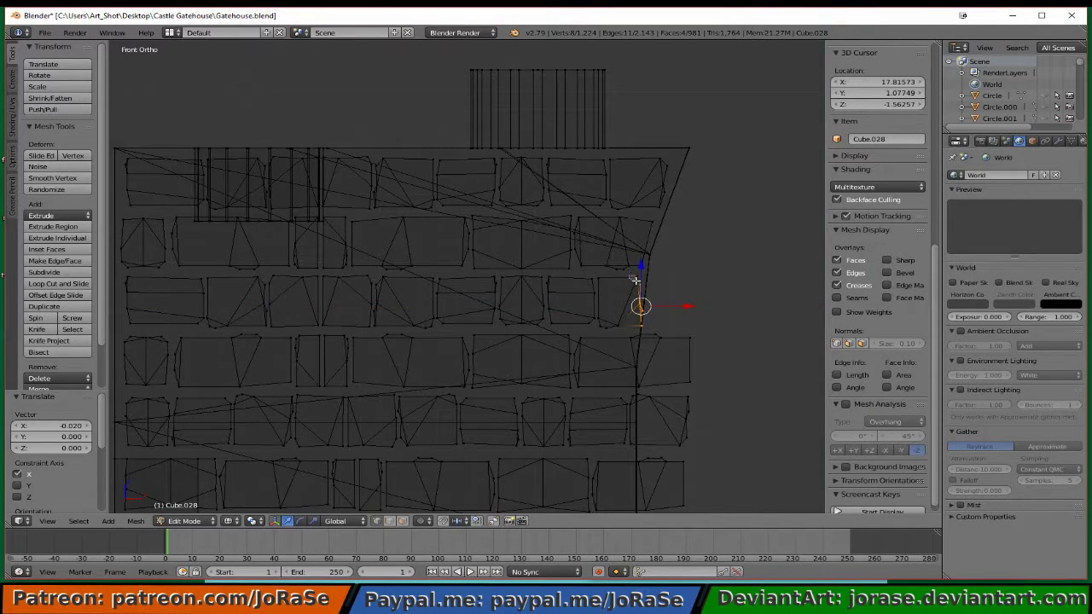
pyautogui.hotkey('ctrl', 'z')
pyautogui.hotkey('ctrl', 'z')
# - Move all outer vertices of the third row's end brick a further -0.017 on X
pyautogui.press('g')
pyautogui.press('x')
pyautogui.click(659, 299)
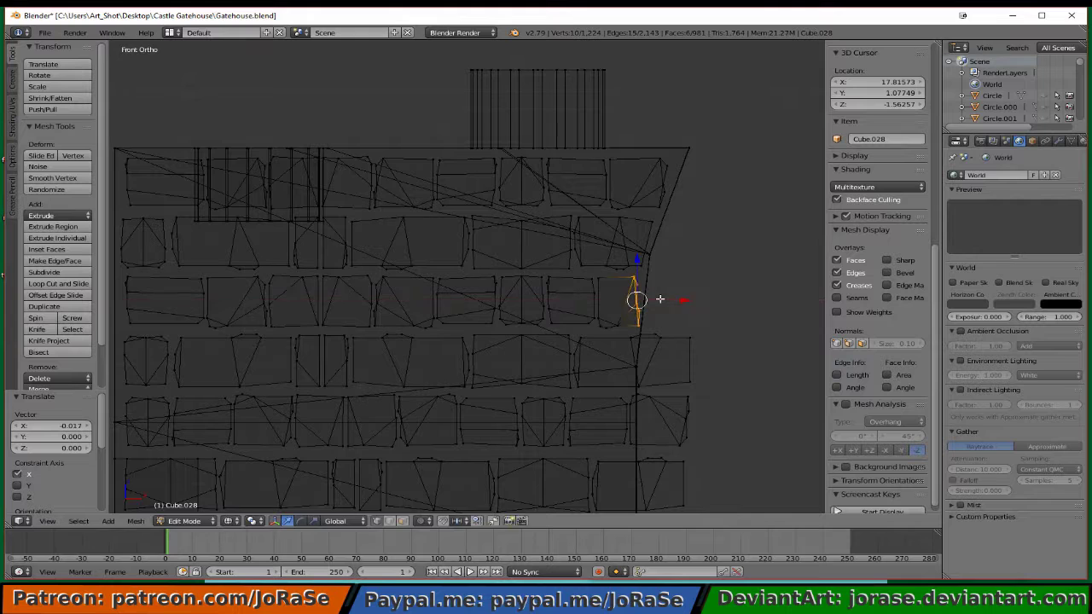
# - Taper the third row's end brick by moving its six lower outer vertices -0.010 on X and the lowest four another -0.003
pyautogui.press('b')
pyautogui.moveTo(610, 271); pyautogui.dragTo(655, 292, button='middle')
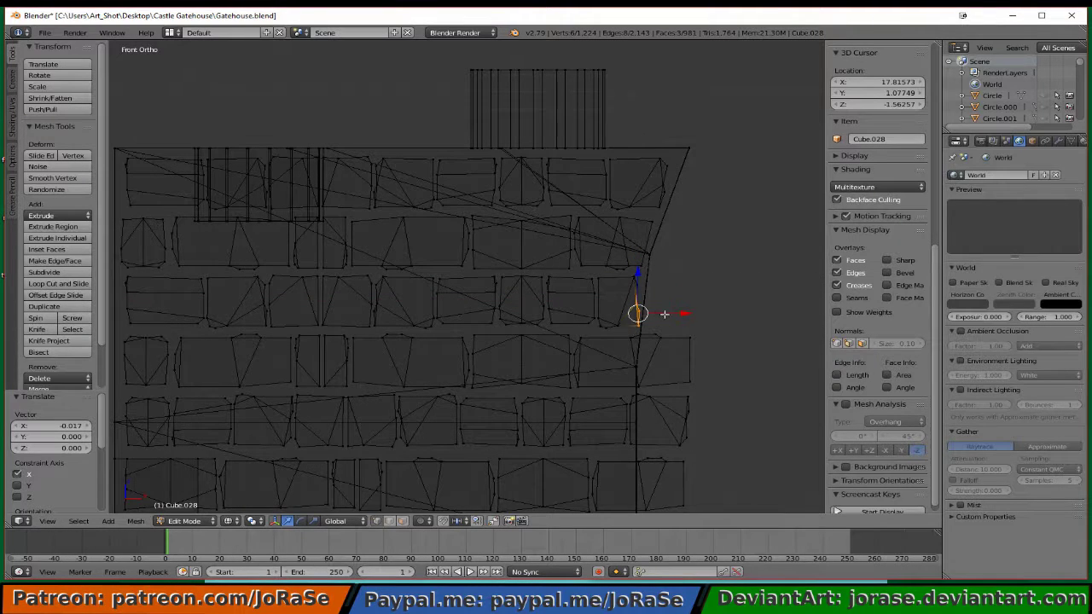
pyautogui.press('g')
pyautogui.press('x')
pyautogui.click(662, 313)
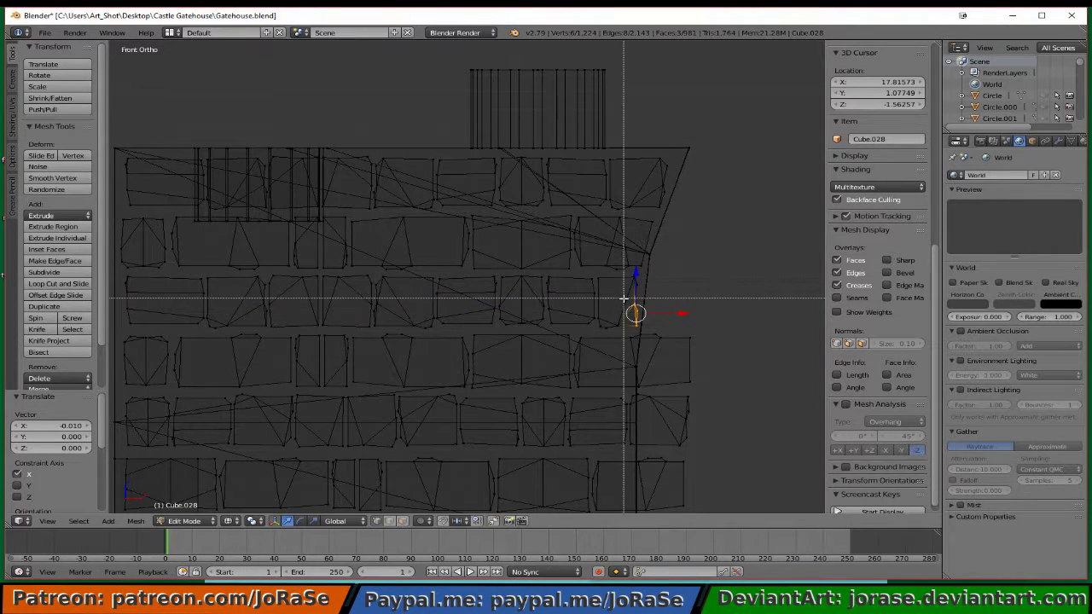
pyautogui.press('g')
pyautogui.press('x')
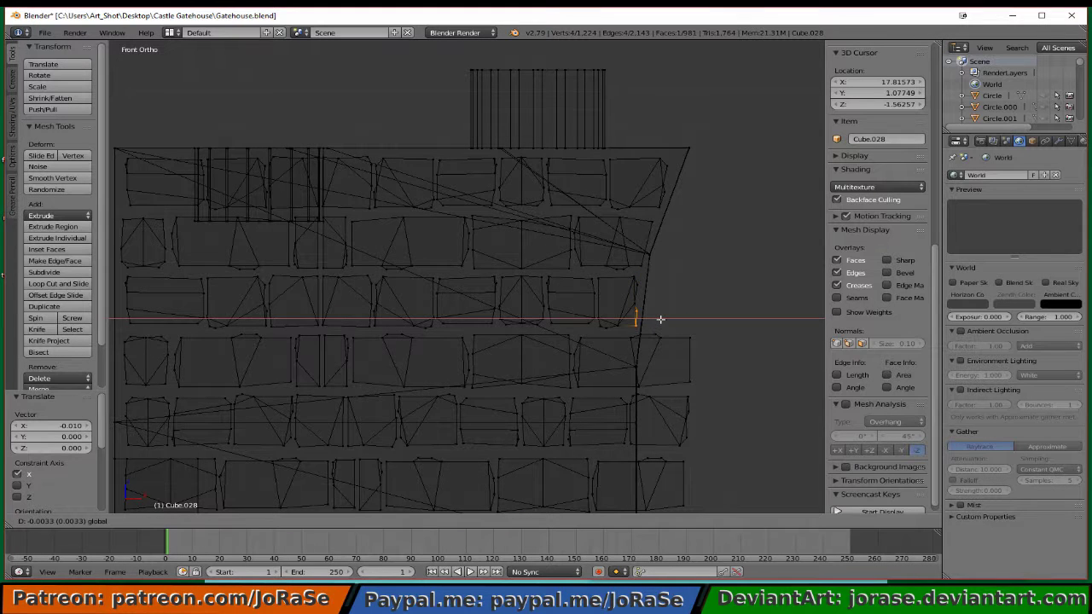
pyautogui.click(657, 317)
# - Pull the lowest outer corner vertices of the third row's end brick slightly inward on X, and clear the selection
pyautogui.press('b')
pyautogui.moveTo(624, 306); pyautogui.dragTo(654, 316)
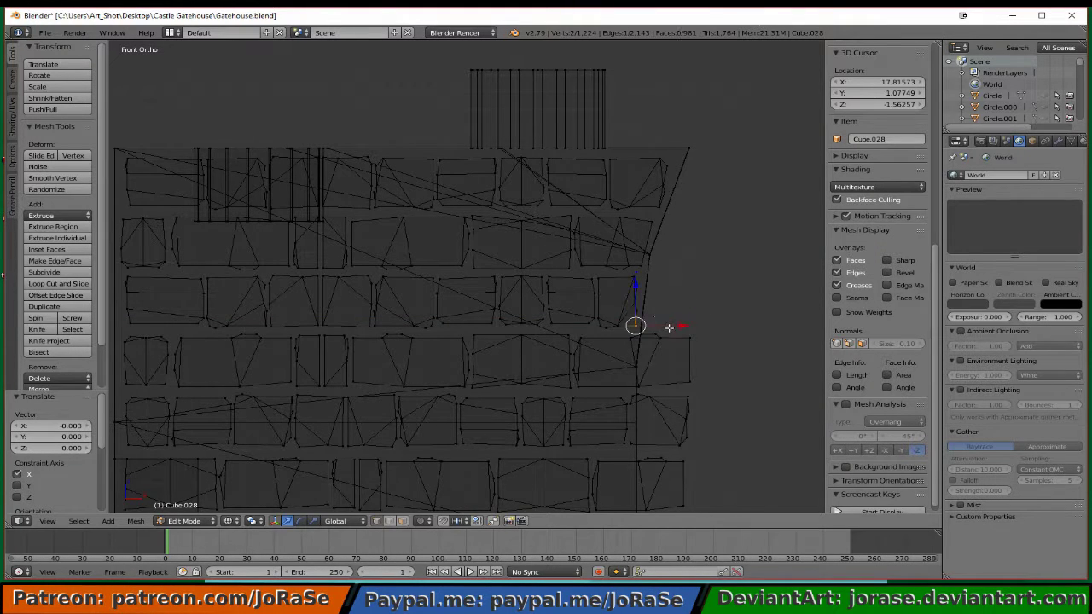
pyautogui.press('g')
pyautogui.press('x')
pyautogui.click(663, 327)
pyautogui.press('a')
# - Select the outer vertices of the fourth row's arch-side brick without the block's own edge vertices and move them -0.177 on X
pyautogui.press('b')
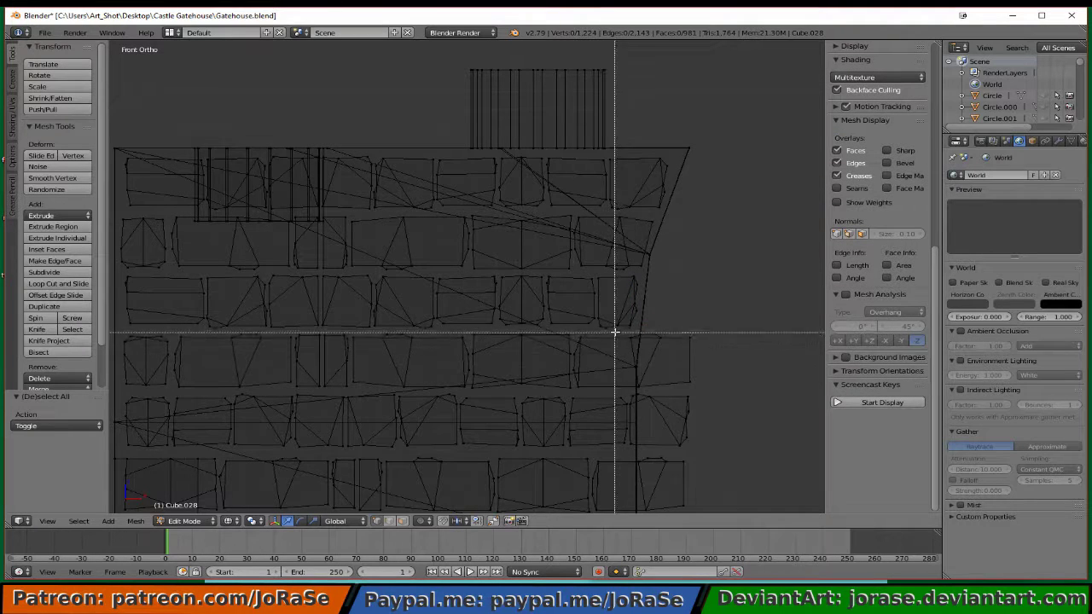
pyautogui.moveTo(614, 331); pyautogui.dragTo(727, 389)
pyautogui.press('b')
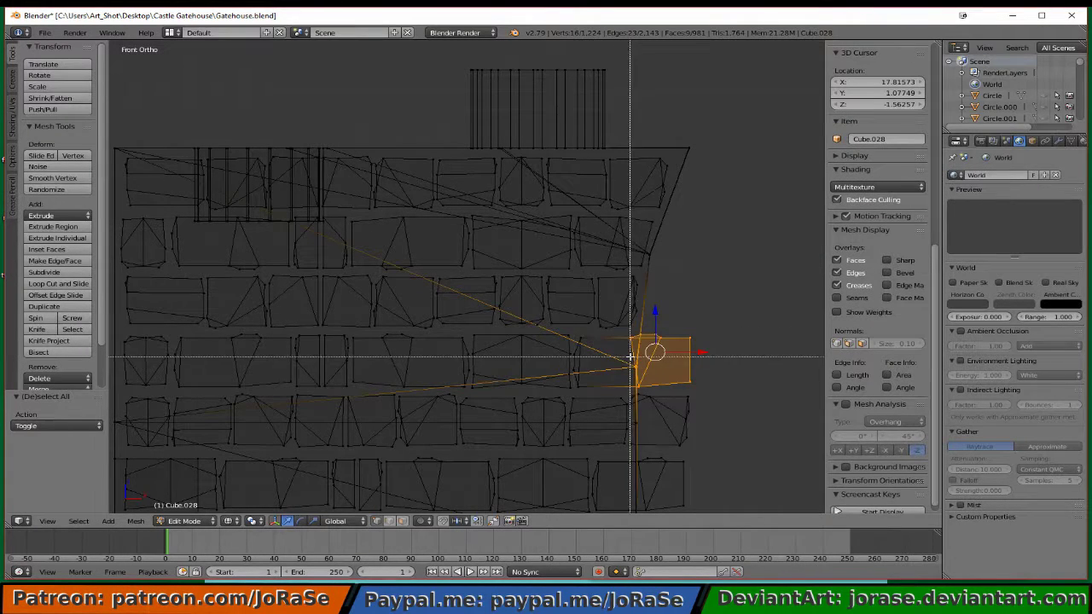
pyautogui.moveTo(631, 358); pyautogui.dragTo(646, 373, button='middle')
pyautogui.press('g')
pyautogui.press('x')
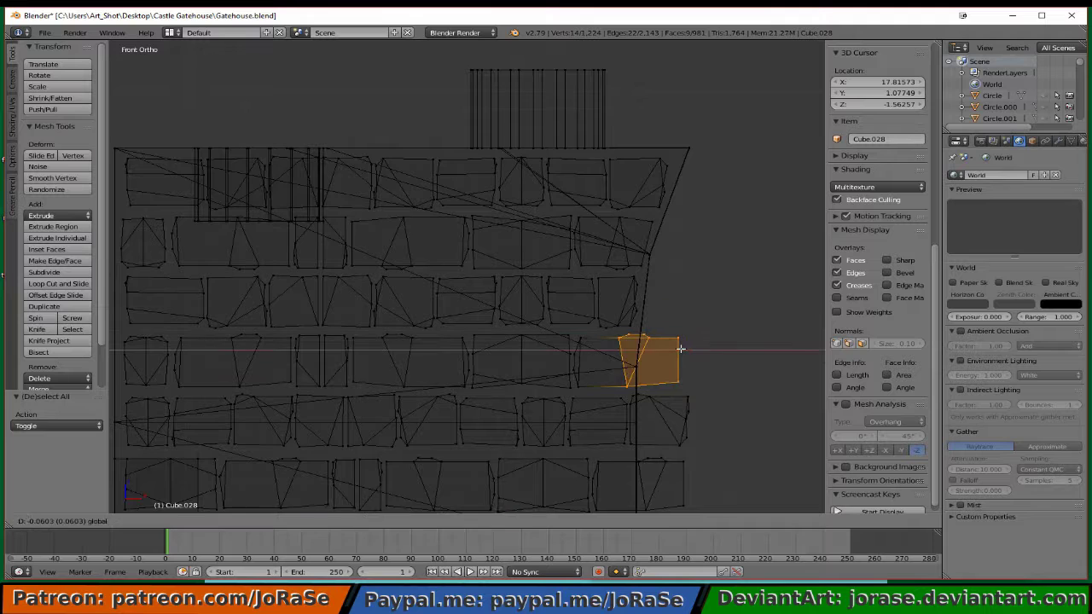
pyautogui.click(658, 355)
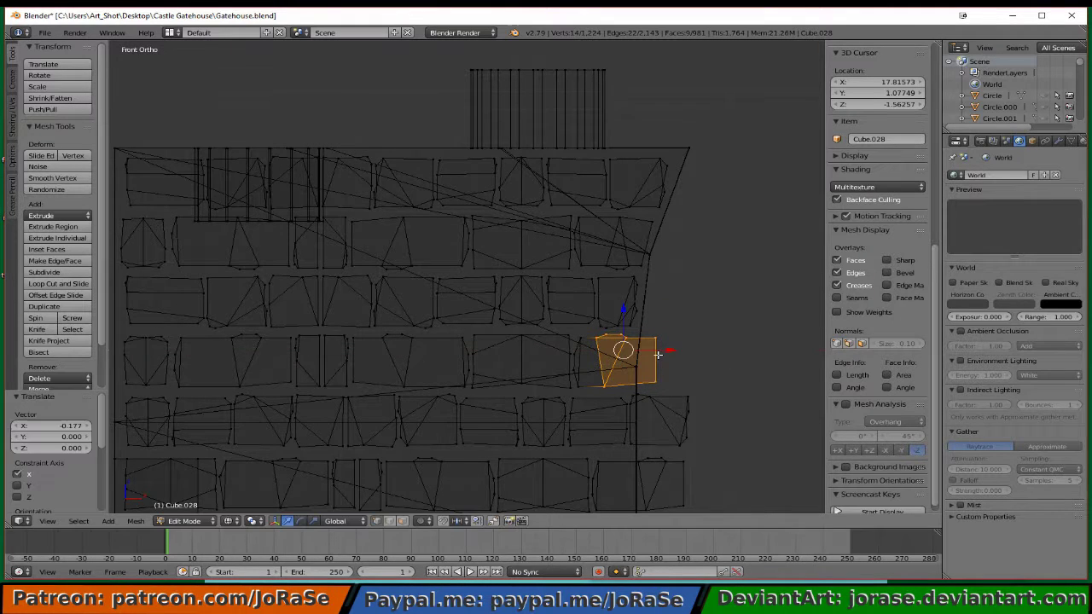
# - Drop the upper inner vertices from the fourth-row end brick's selection and move the rest -0.027 on X
pyautogui.press('b')
pyautogui.moveTo(579, 324); pyautogui.dragTo(610, 358)
pyautogui.moveTo(611, 356); pyautogui.dragTo(612, 358, button='middle')
pyautogui.moveTo(672, 356); pyautogui.dragTo(652, 348)
# - Keep only the four outermost vertices of the fourth row's end brick and move them on X to just inside the block's edge
pyautogui.press('b')
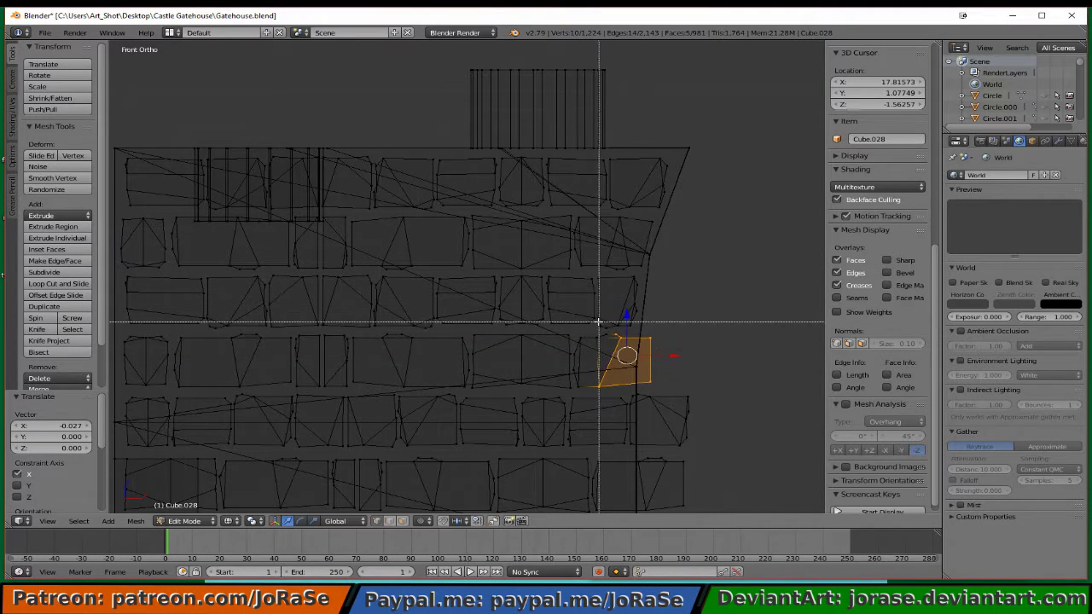
pyautogui.moveTo(631, 321); pyautogui.dragTo(609, 391, button='middle')
pyautogui.press('b')
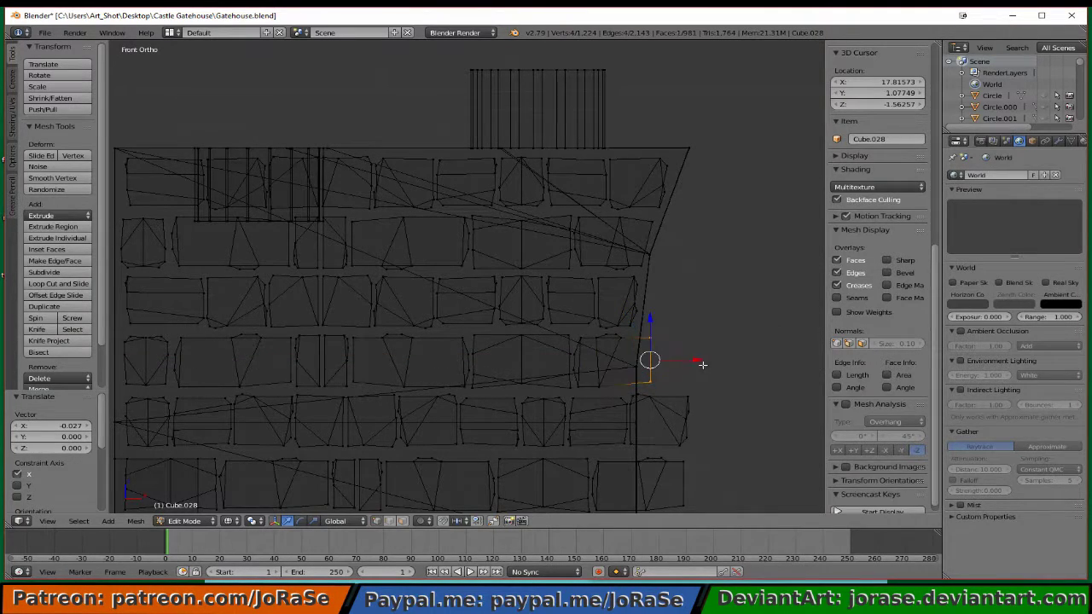
pyautogui.moveTo(696, 363); pyautogui.dragTo(676, 358)
pyautogui.press('a')
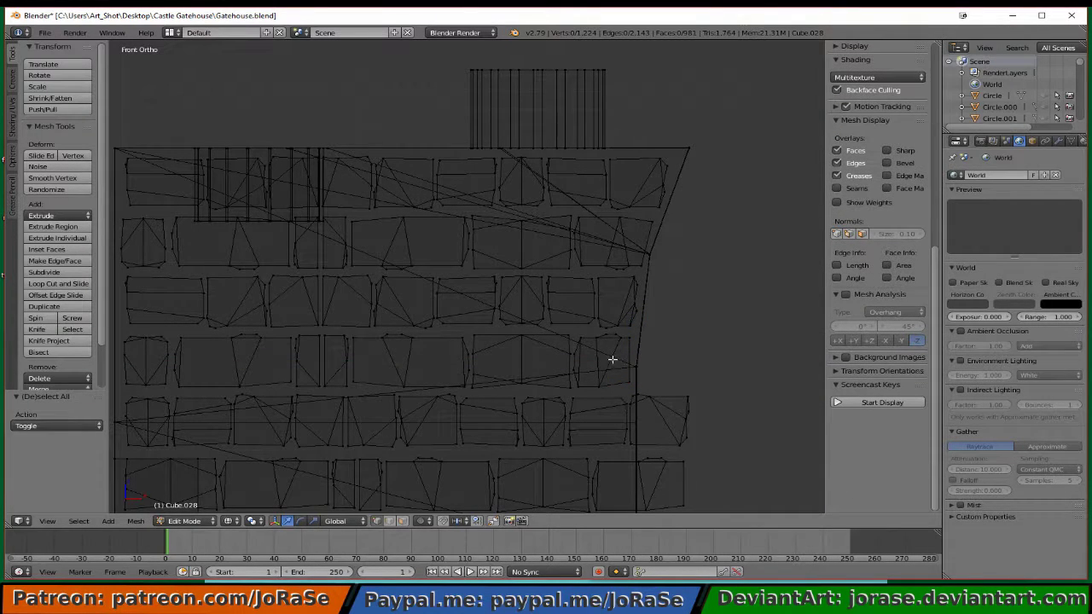
pyautogui.press('b')
pyautogui.moveTo(618, 331); pyautogui.dragTo(653, 337)
pyautogui.press('a')
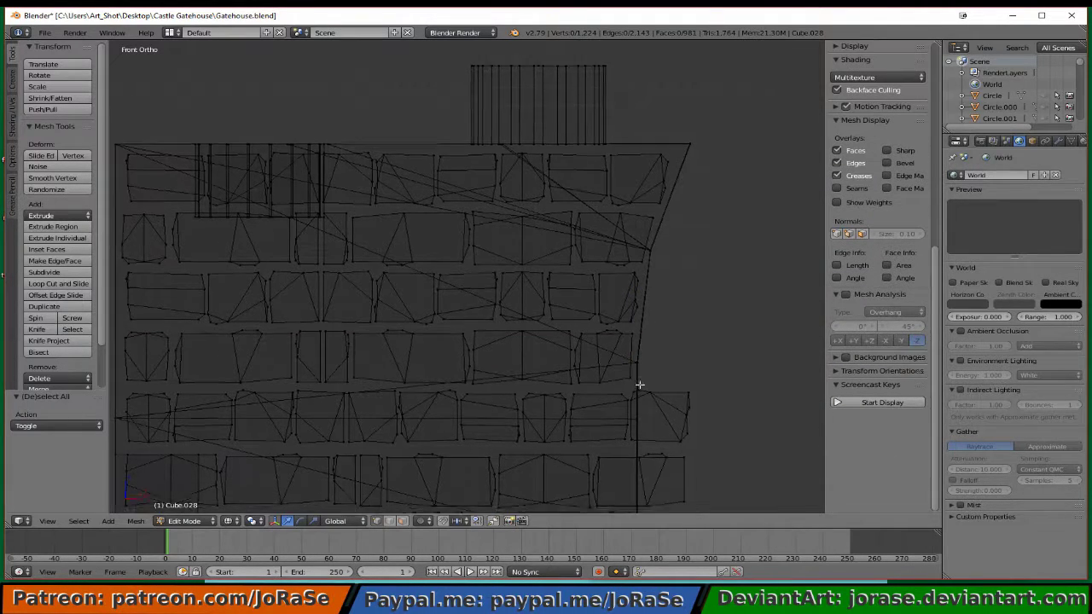
# - Select the fifth row's whole overhanging end brick and move it clear of the block, 0.358 on X and 0.161 on Z
pyautogui.keyDown('shift'); pyautogui.moveTo(640, 383); pyautogui.dragTo(678, 293, button='middle'); pyautogui.keyUp('shift')
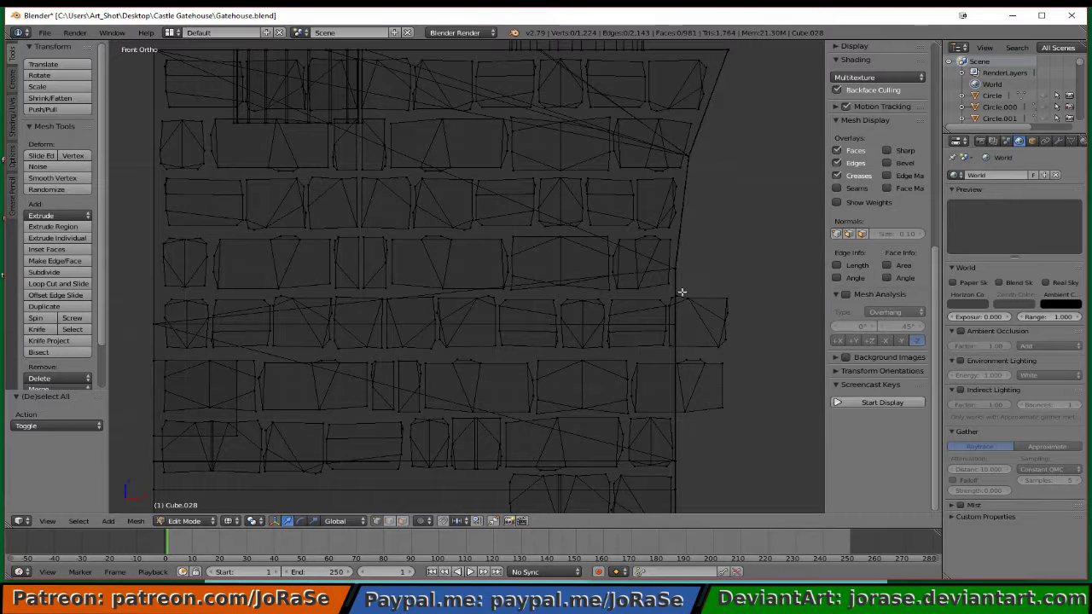
pyautogui.press('b')
pyautogui.moveTo(669, 292); pyautogui.dragTo(750, 336)
pyautogui.press('b')
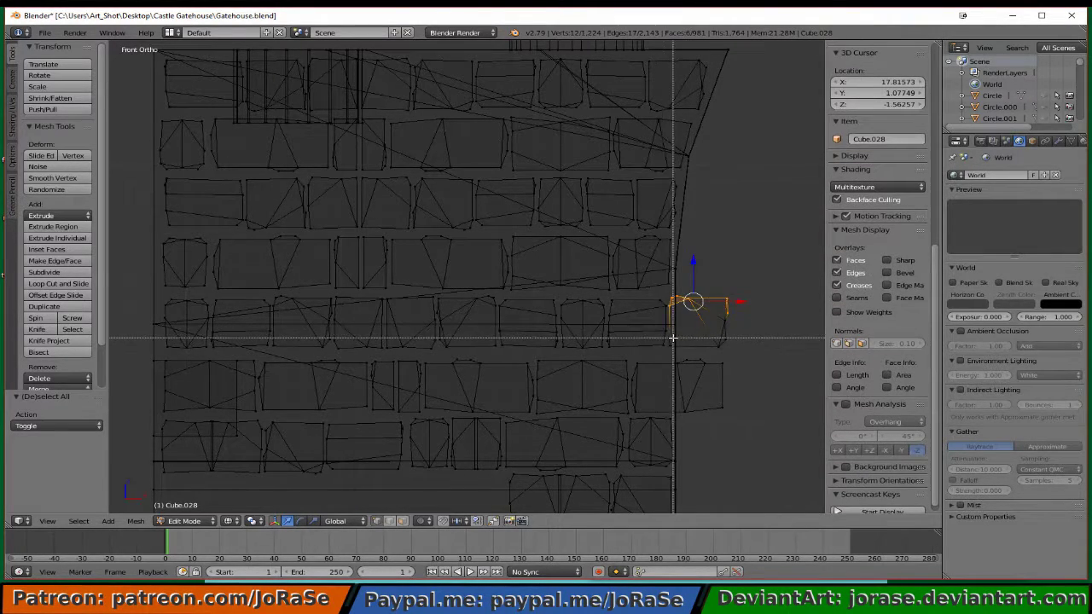
pyautogui.moveTo(670, 297); pyautogui.dragTo(747, 354)
pyautogui.press('b')
pyautogui.moveTo(710, 313); pyautogui.dragTo(736, 333)
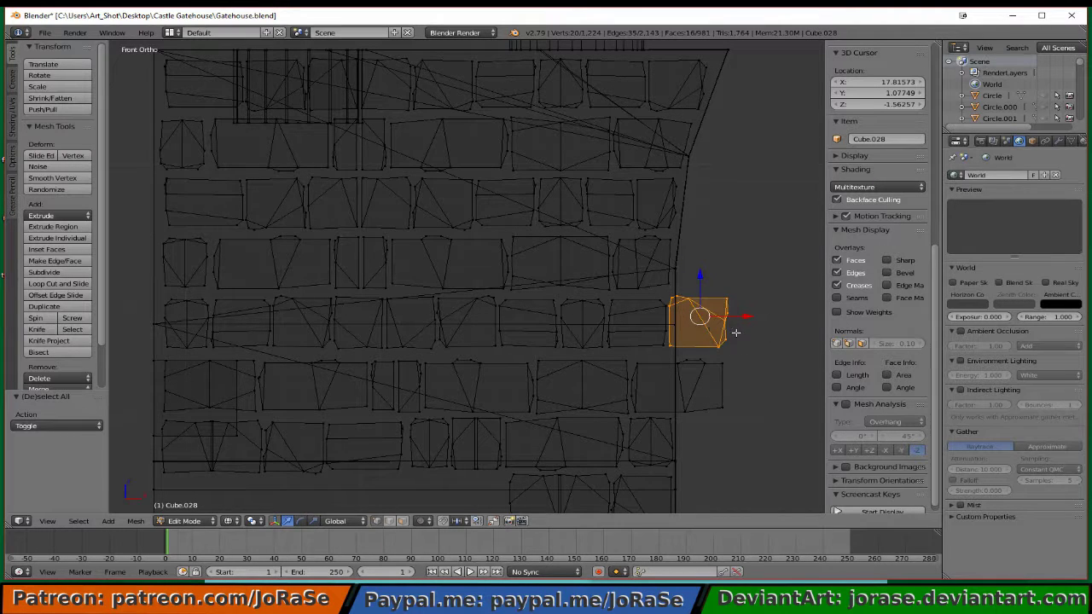
pyautogui.press('g')
pyautogui.click(778, 297)
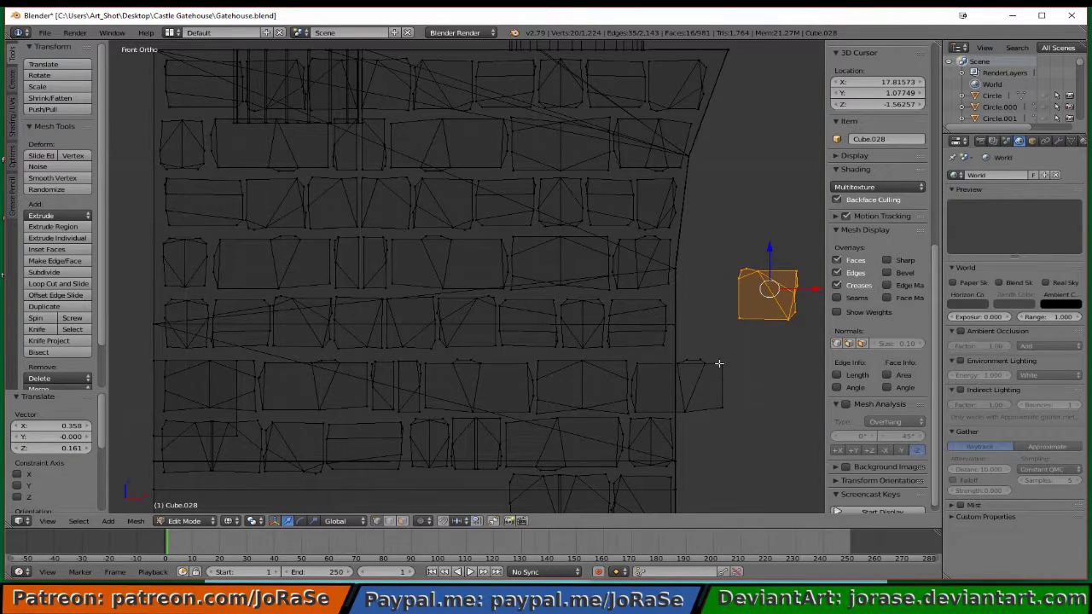
# - Move the detached brick -1.509 on X and -1.200 on Z to extend the bottom row, and clear the selection
pyautogui.scroll(-2, 719, 363)
pyautogui.press('g')
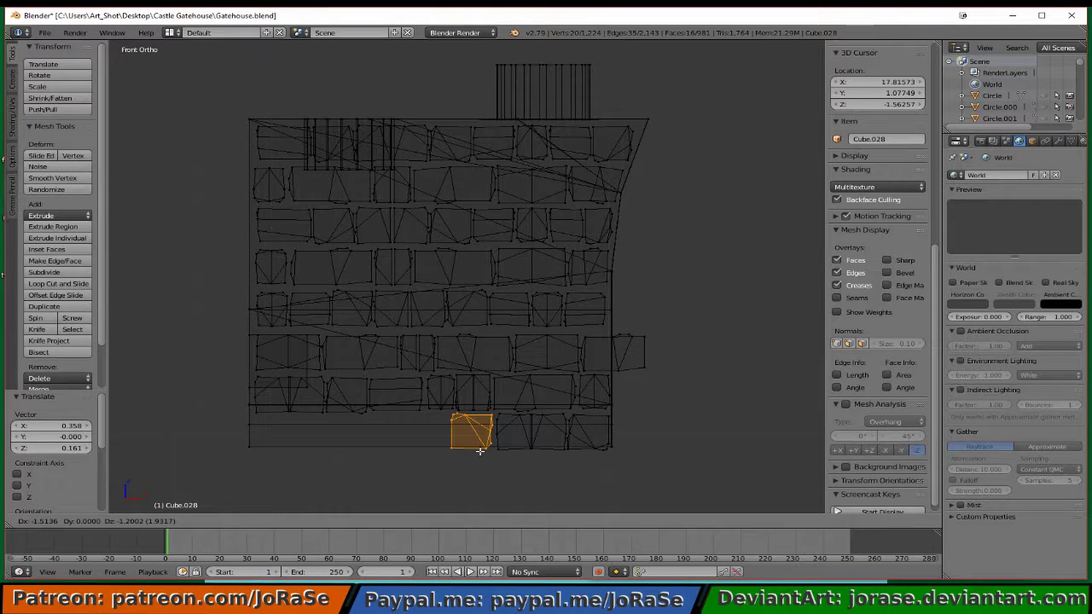
pyautogui.click(482, 449)
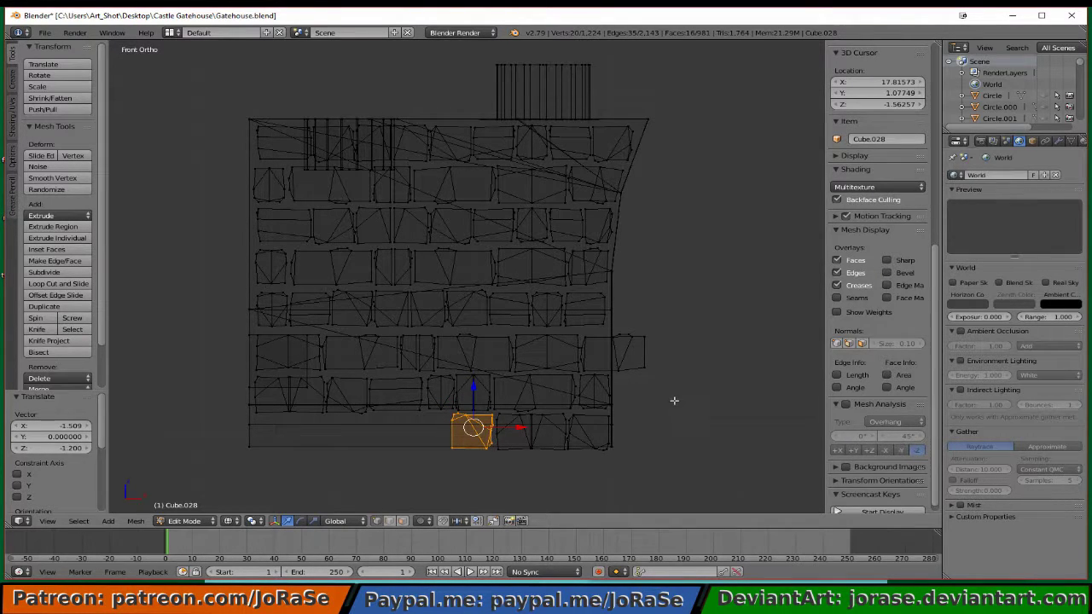
pyautogui.press('a')
# - Select the outer vertices of the sixth row's arch-side brick and move them -0.130 on X
pyautogui.press('b')
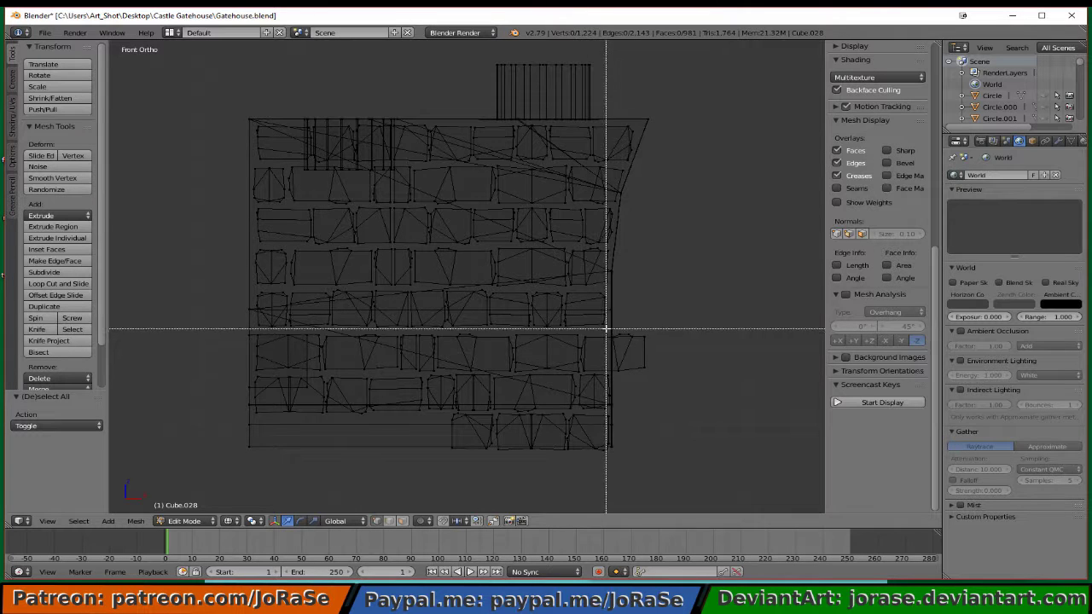
pyautogui.moveTo(606, 330); pyautogui.dragTo(674, 373)
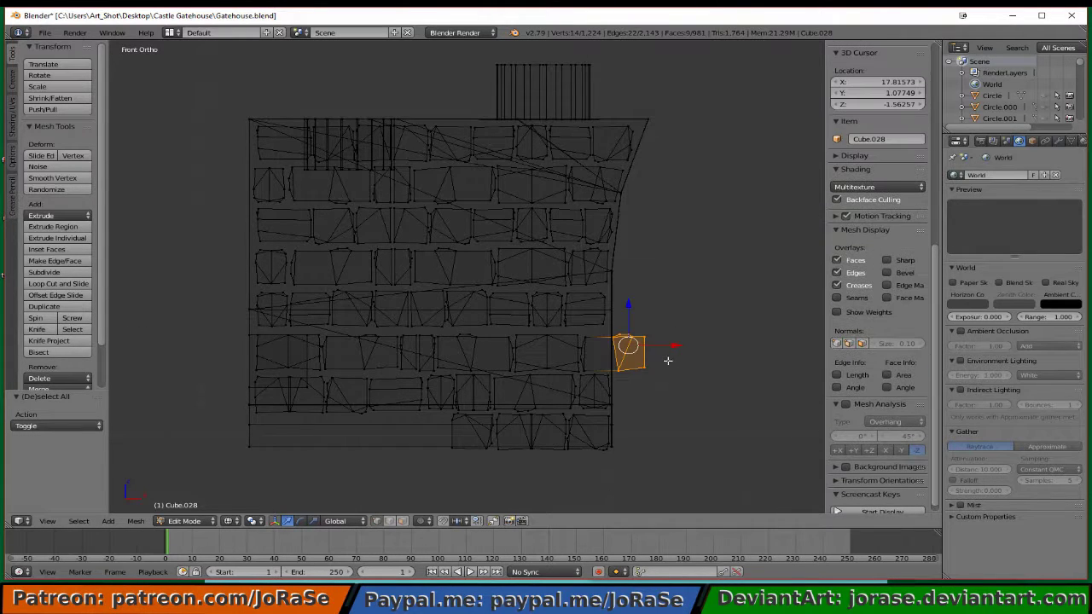
pyautogui.press('g')
pyautogui.press('x')
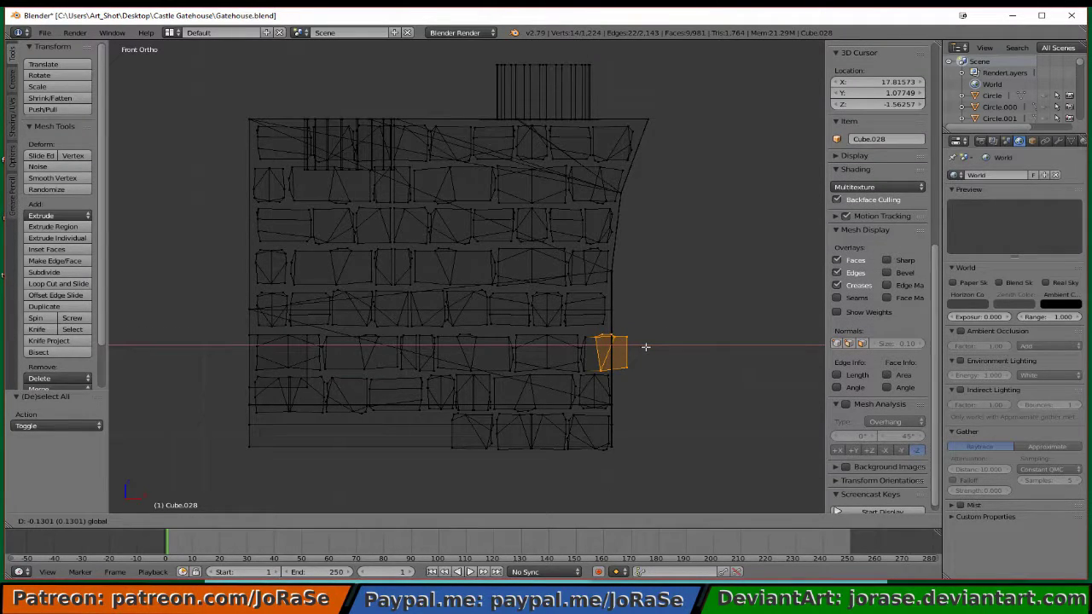
pyautogui.click(635, 348)
pyautogui.scroll(2, 633, 348)
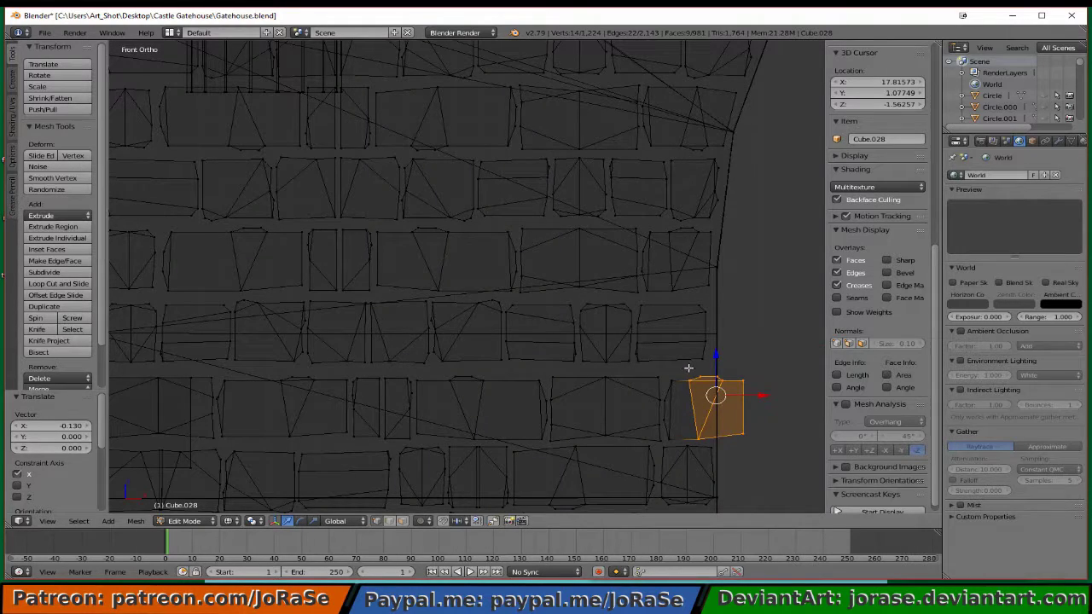
# - Add the rest of the sixth row's end brick and its neighbour's adjoining end to the selection, and move them -0.064 on X
pyautogui.keyDown('shift'); pyautogui.moveTo(689, 368); pyautogui.dragTo(651, 328, button='middle'); pyautogui.keyUp('shift')
pyautogui.press('b')
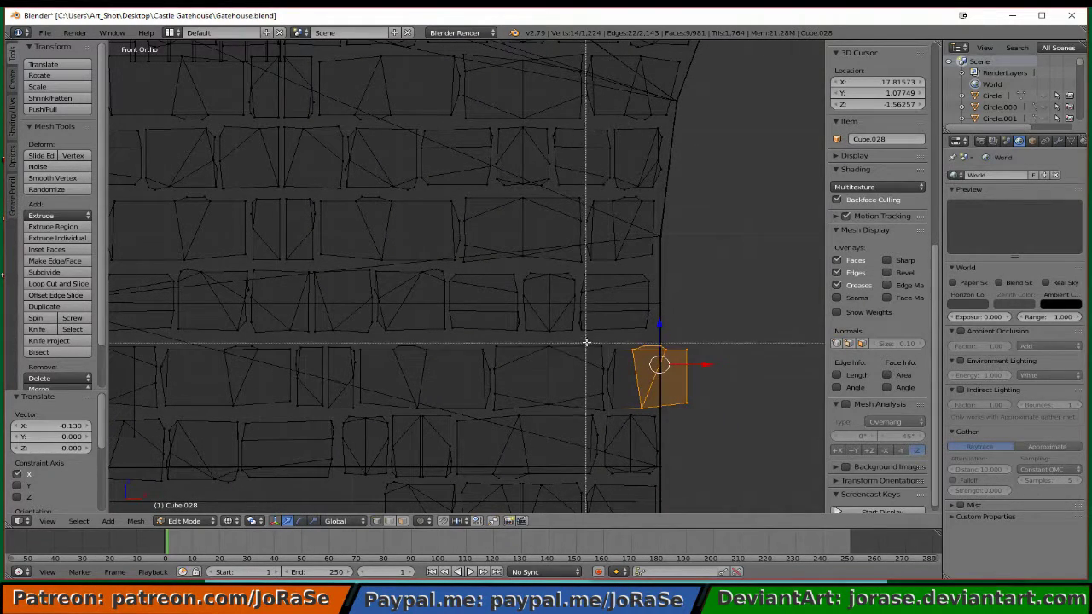
pyautogui.moveTo(586, 343); pyautogui.dragTo(631, 416)
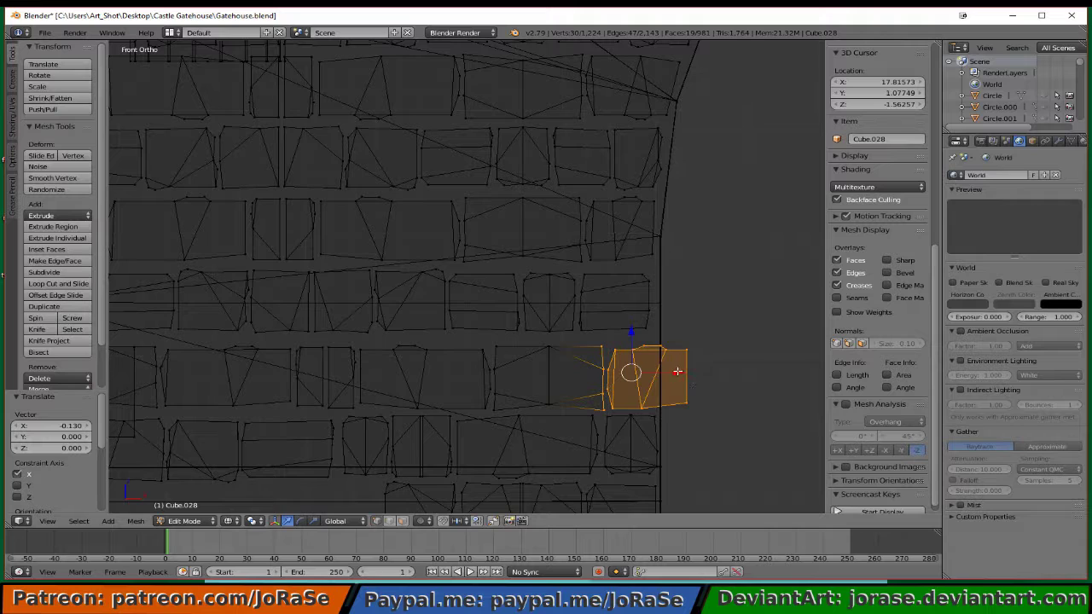
pyautogui.moveTo(676, 372); pyautogui.dragTo(662, 371)
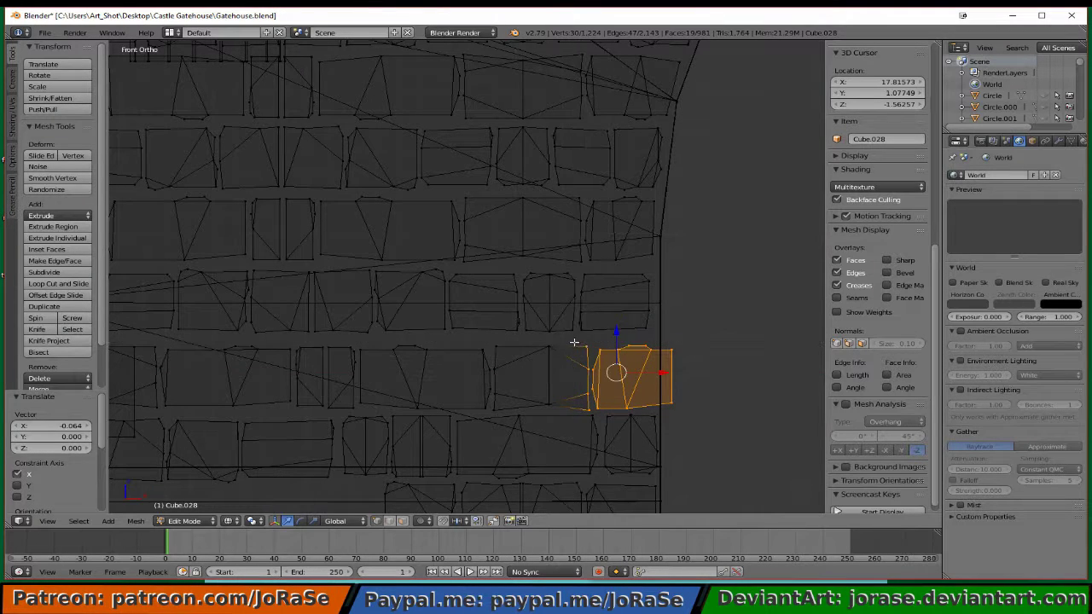
# - Reduce the selection to the outer eight vertices of the sixth row's end brick and move them -0.036 on X
pyautogui.press('b')
pyautogui.moveTo(574, 342); pyautogui.dragTo(623, 418, button='middle')
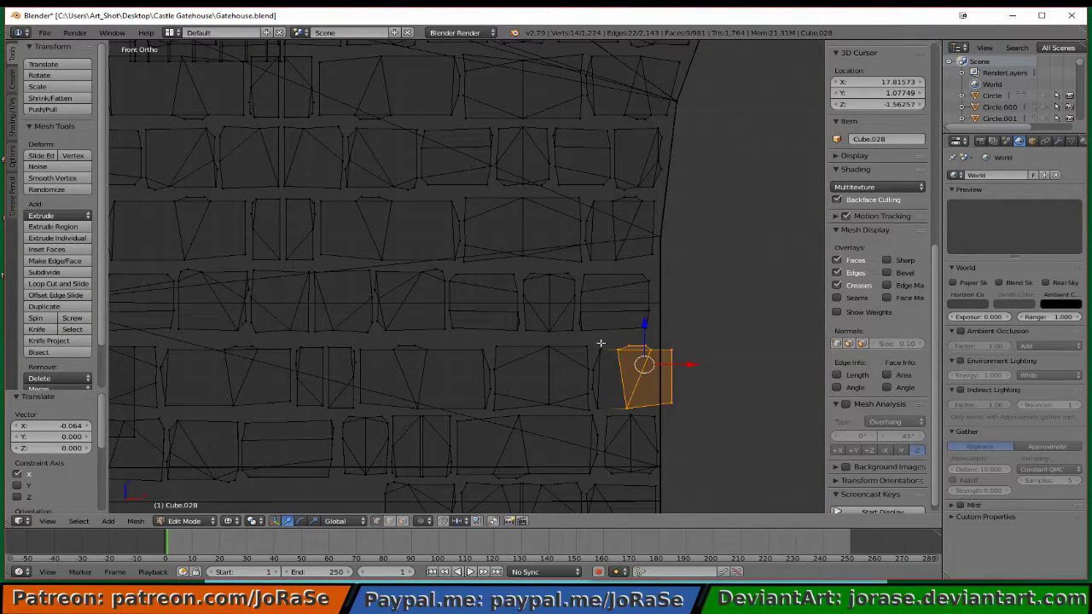
pyautogui.press('b')
pyautogui.moveTo(585, 336); pyautogui.dragTo(640, 418, button='middle')
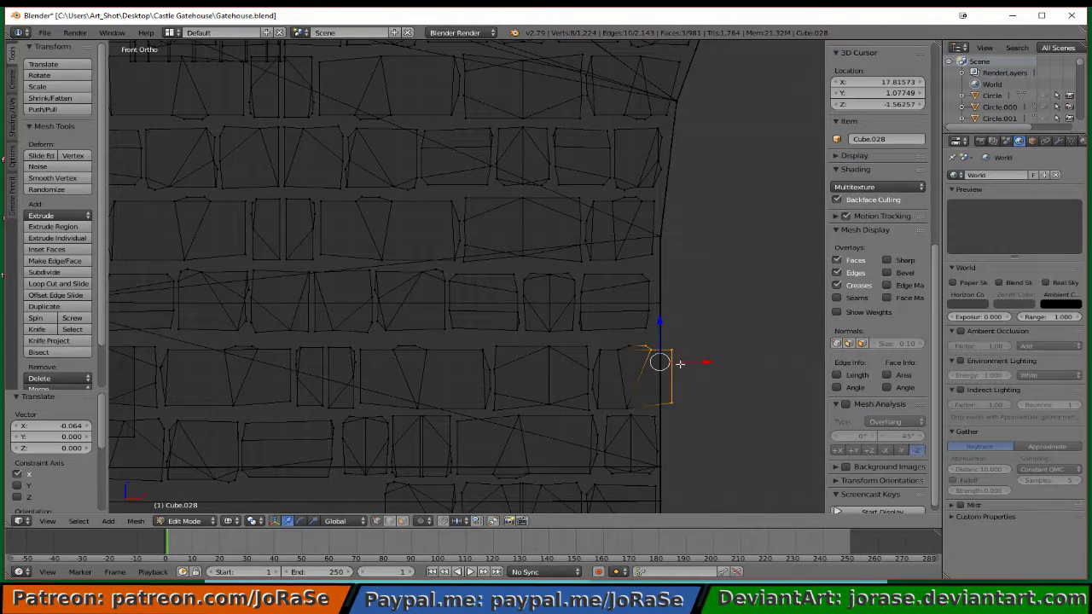
pyautogui.moveTo(681, 362); pyautogui.dragTo(673, 362)
# - Shift more of the sixth row's end brick inward, then its four outermost vertices to just inside the block's edge, and clear the selection
pyautogui.press('b')
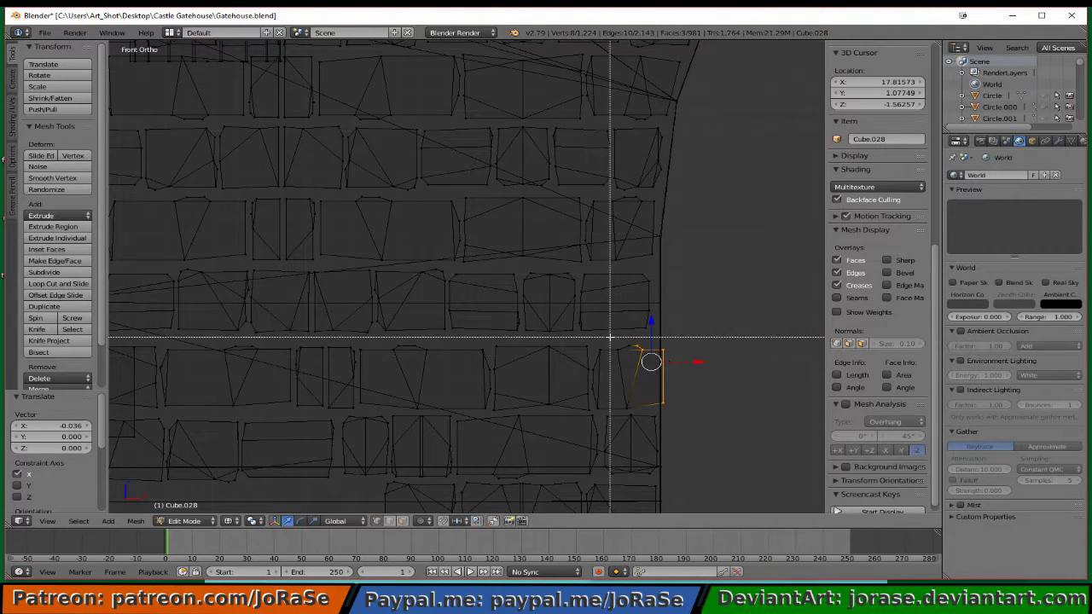
pyautogui.moveTo(610, 339); pyautogui.dragTo(624, 364, button='middle')
pyautogui.moveTo(624, 364); pyautogui.dragTo(636, 411)
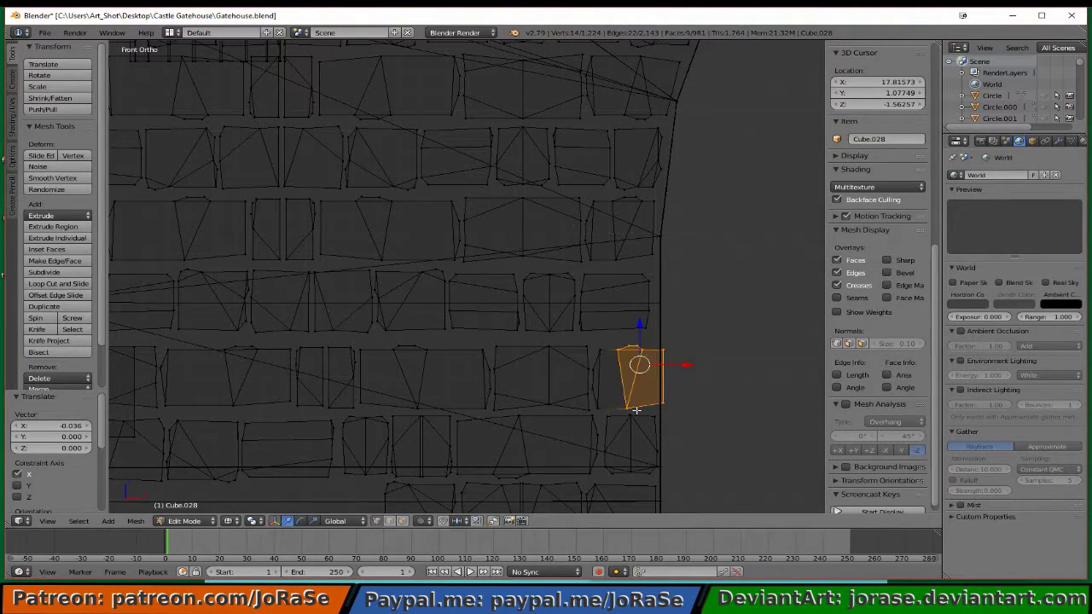
pyautogui.moveTo(672, 365); pyautogui.dragTo(665, 363)
pyautogui.press('b')
pyautogui.moveTo(606, 341); pyautogui.dragTo(641, 423)
pyautogui.moveTo(642, 423); pyautogui.dragTo(642, 423, button='middle')
pyautogui.moveTo(677, 372); pyautogui.dragTo(672, 370)
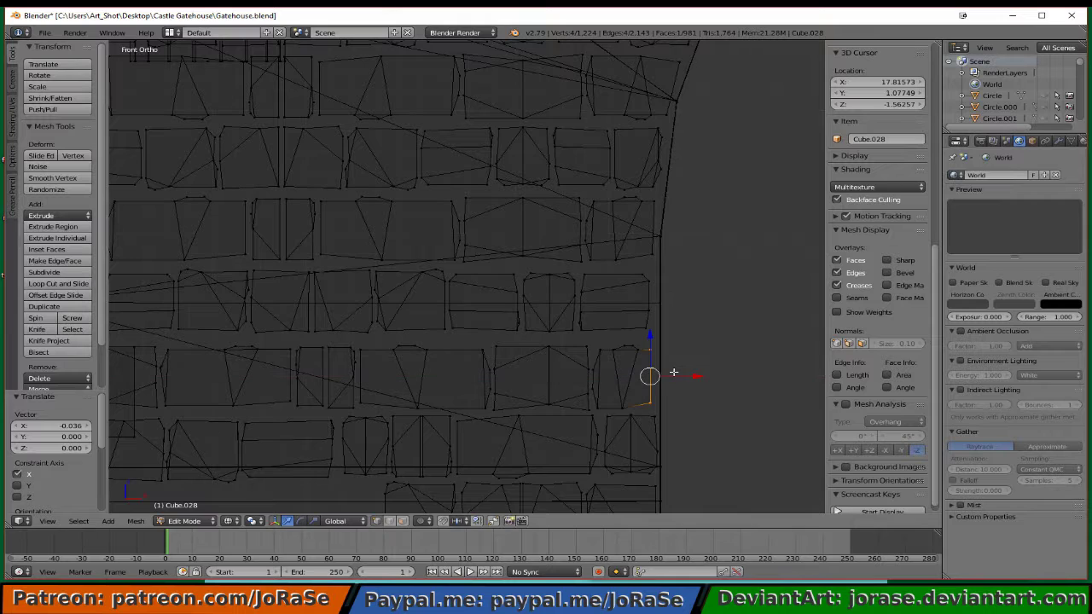
pyautogui.press('a')
# - Move the end brick above the bottom row, with its neighbour's adjoining end, -0.031 on X and clear the selection
pyautogui.keyDown('shift'); pyautogui.moveTo(686, 398); pyautogui.dragTo(725, 318, button='middle'); pyautogui.keyUp('shift')
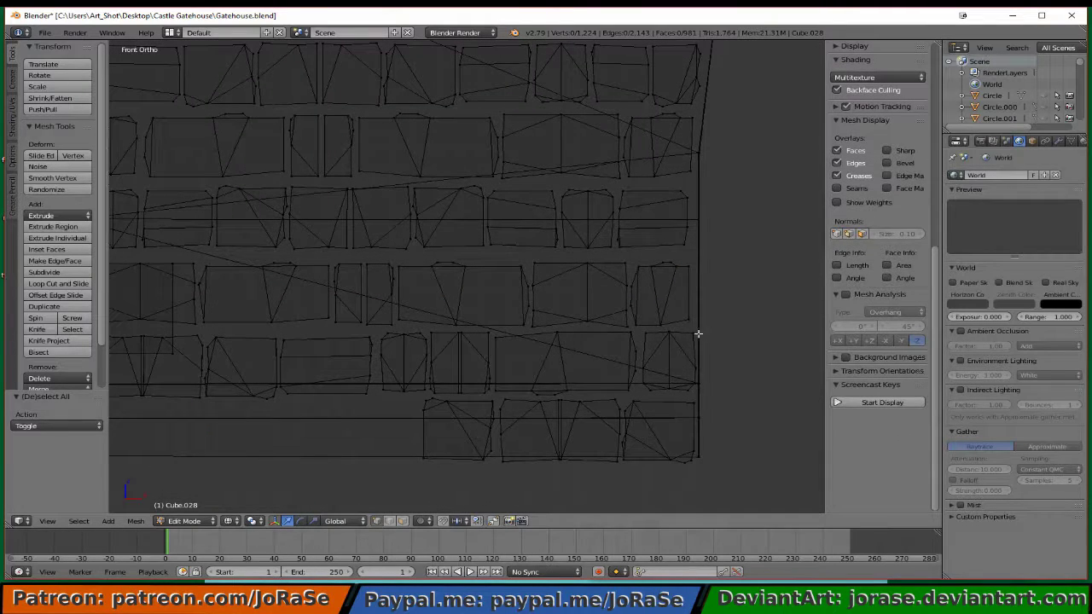
pyautogui.press('b')
pyautogui.moveTo(619, 329); pyautogui.dragTo(694, 388)
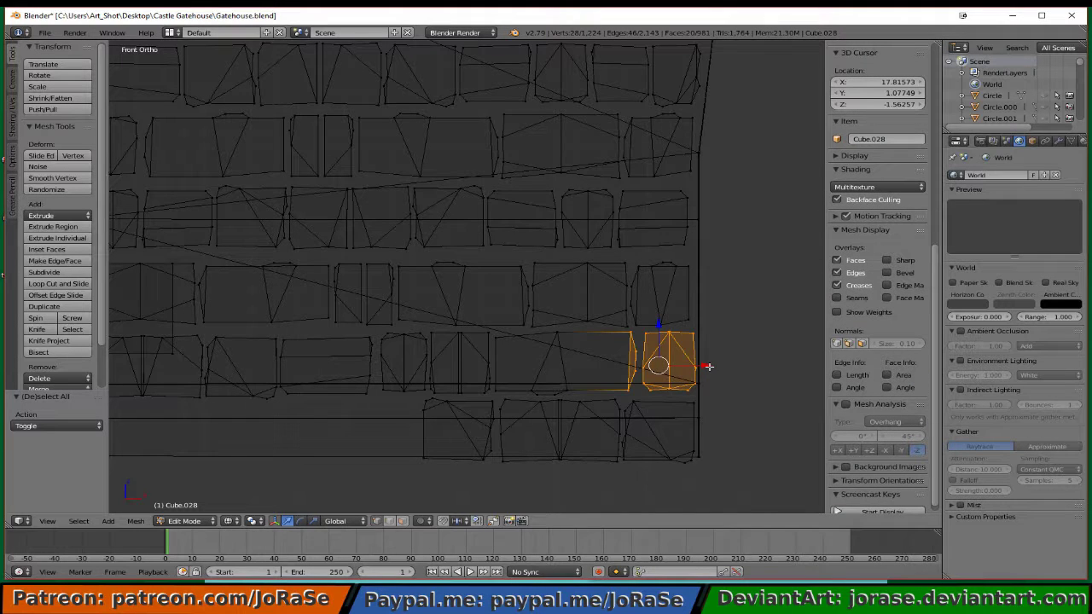
pyautogui.press('g')
pyautogui.press('x')
pyautogui.click(702, 369)
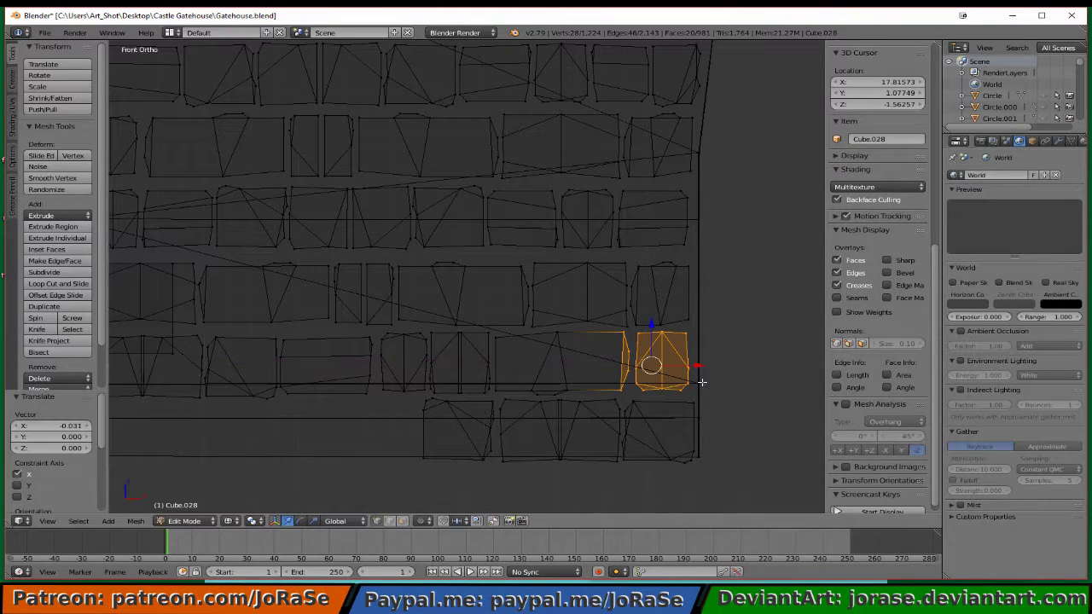
pyautogui.press('a')
# - Select the bottom row's three arch-side bricks, duplicate them in place, and move the copy -1.752 on X
pyautogui.keyDown('shift'); pyautogui.moveTo(679, 414); pyautogui.dragTo(688, 356, button='middle'); pyautogui.keyUp('shift')
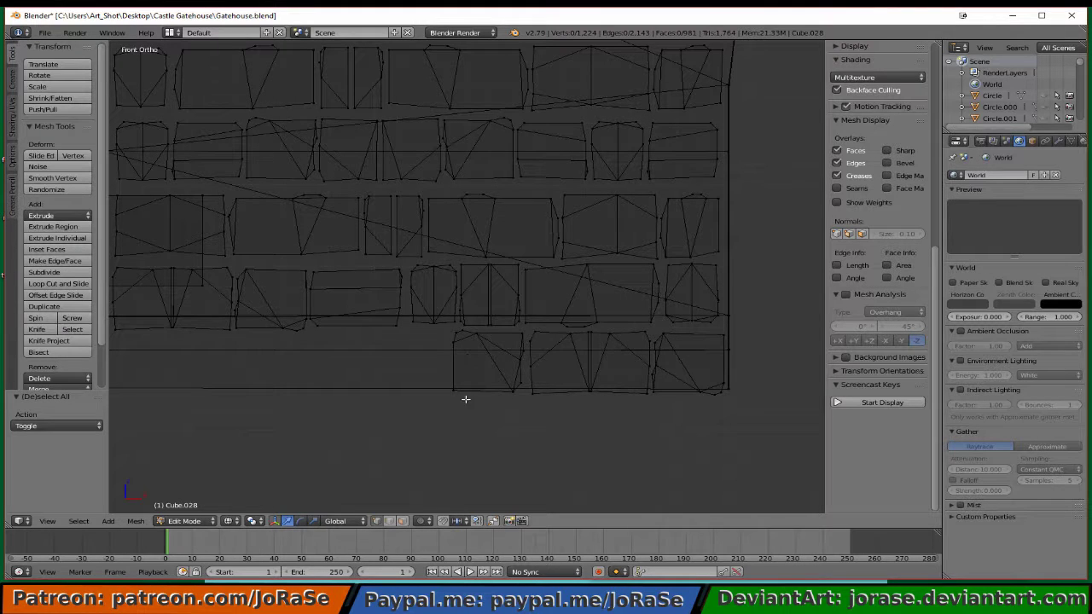
pyautogui.press('b')
pyautogui.moveTo(441, 378); pyautogui.dragTo(730, 444)
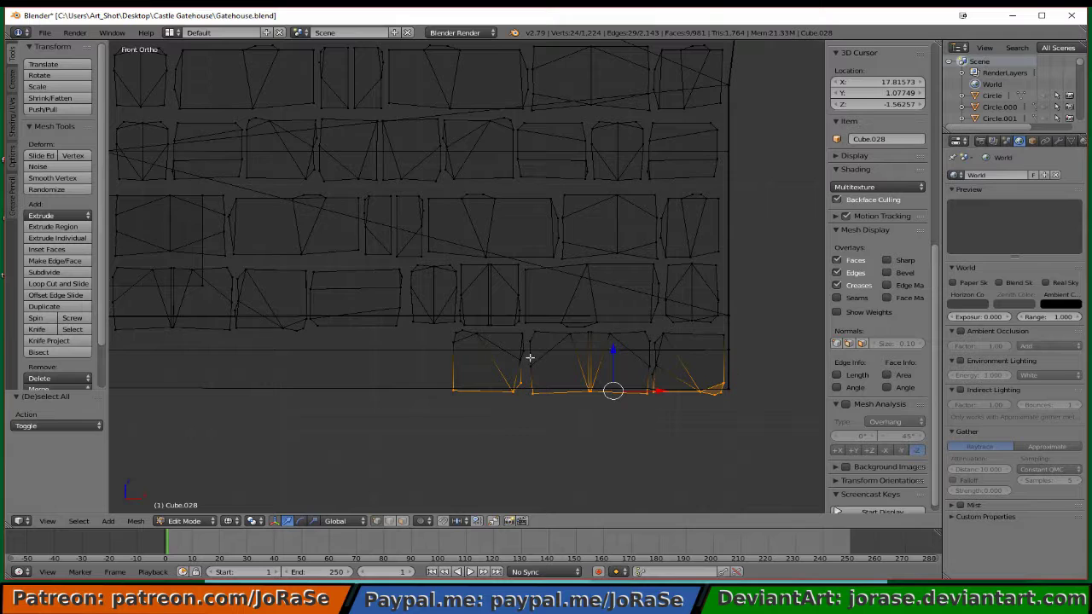
pyautogui.press('b')
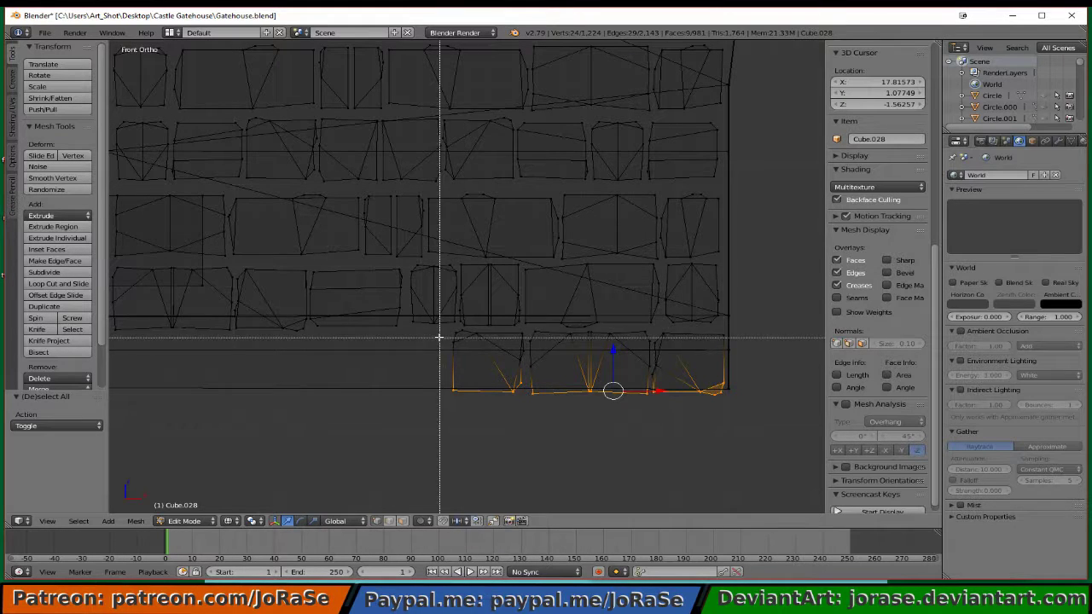
pyautogui.moveTo(439, 328); pyautogui.dragTo(540, 377)
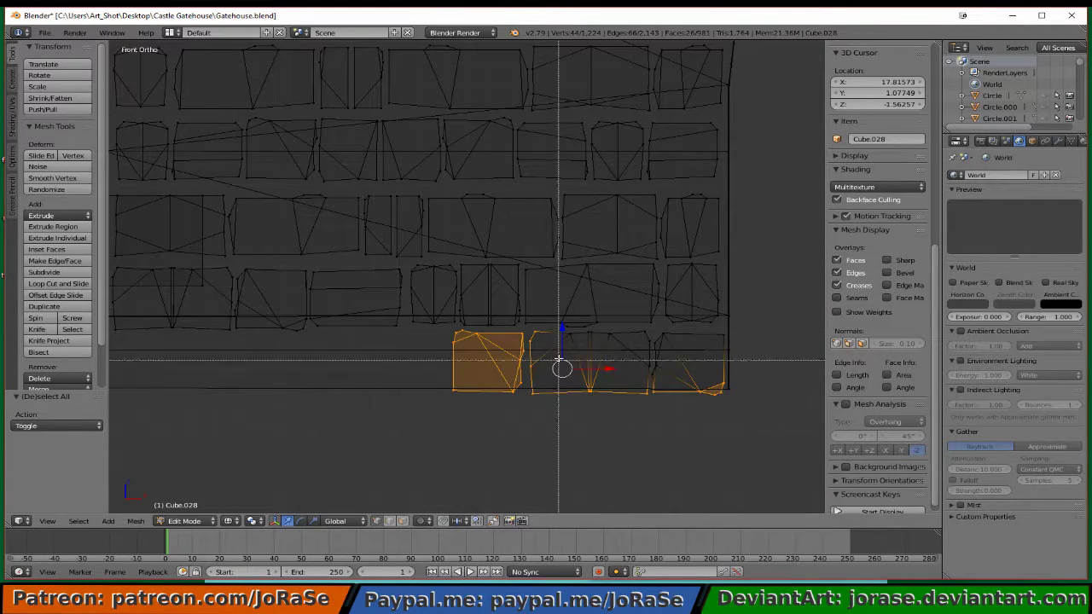
pyautogui.press('b')
pyautogui.moveTo(556, 331); pyautogui.dragTo(724, 376)
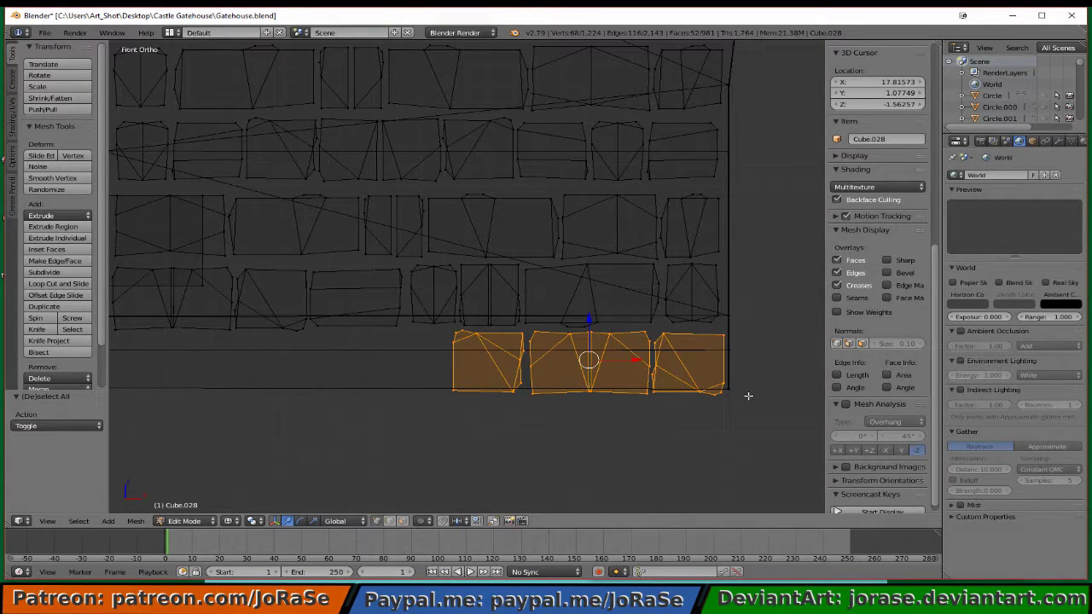
pyautogui.hotkey('shift', 'd')
pyautogui.rightClick(748, 396)
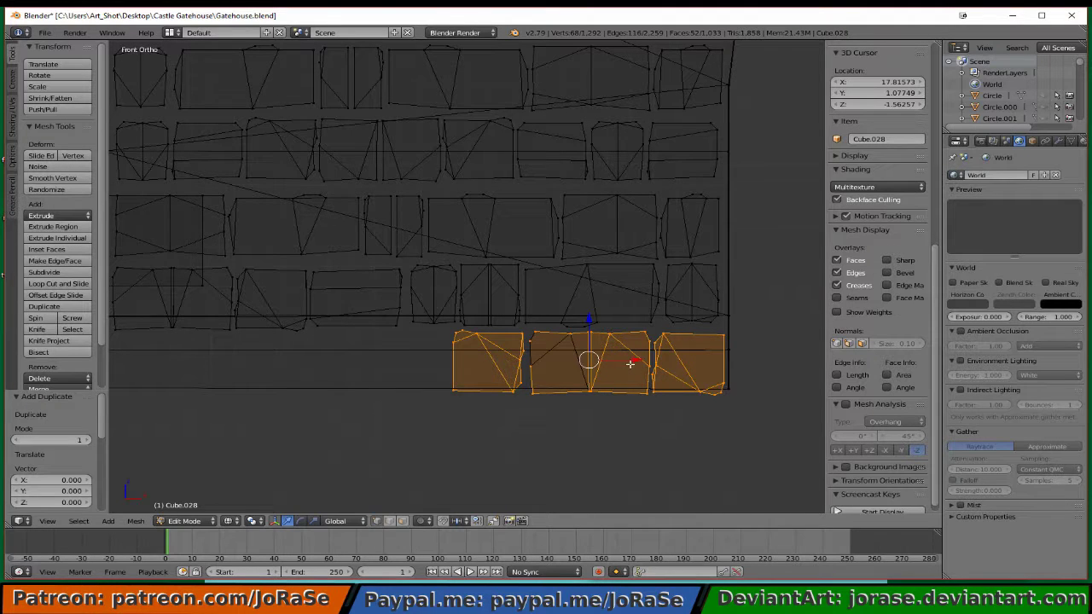
pyautogui.press('g')
pyautogui.press('x')
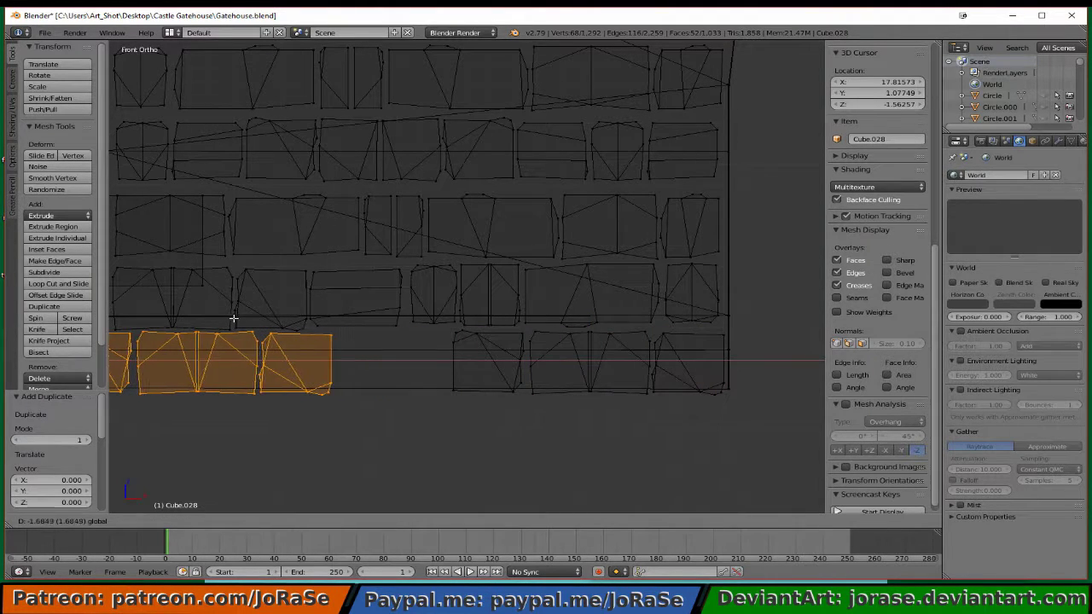
pyautogui.click(230, 317)
# - Move the copied bricks 0.285 on X to just inside the block's outer edge, and -0.022 on Z
pyautogui.keyDown('shift'); pyautogui.moveTo(275, 309); pyautogui.dragTo(511, 319, button='middle'); pyautogui.keyUp('shift')
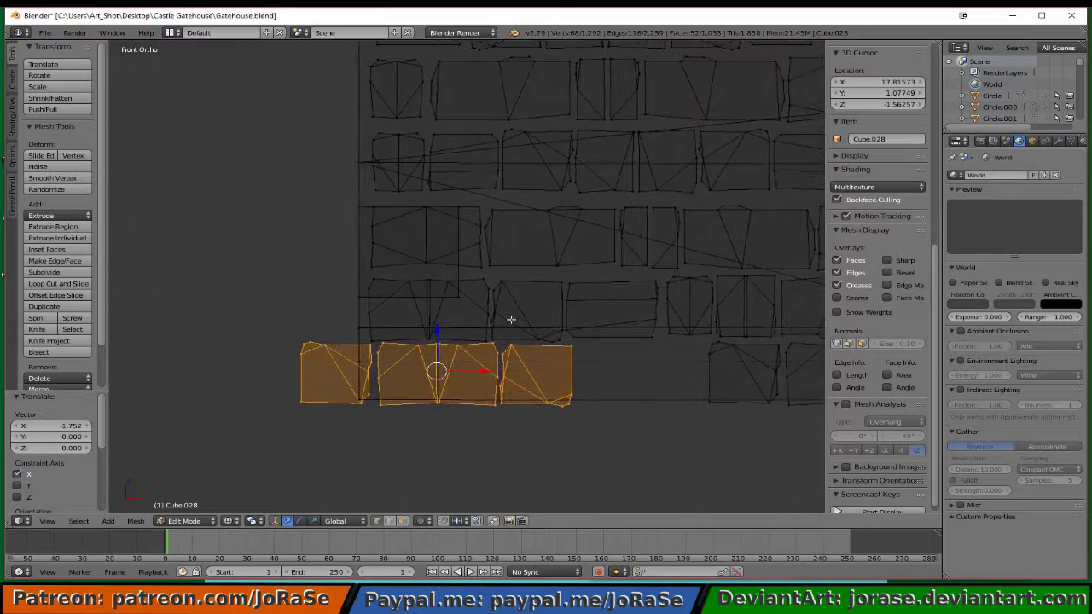
pyautogui.press('g')
pyautogui.press('x')
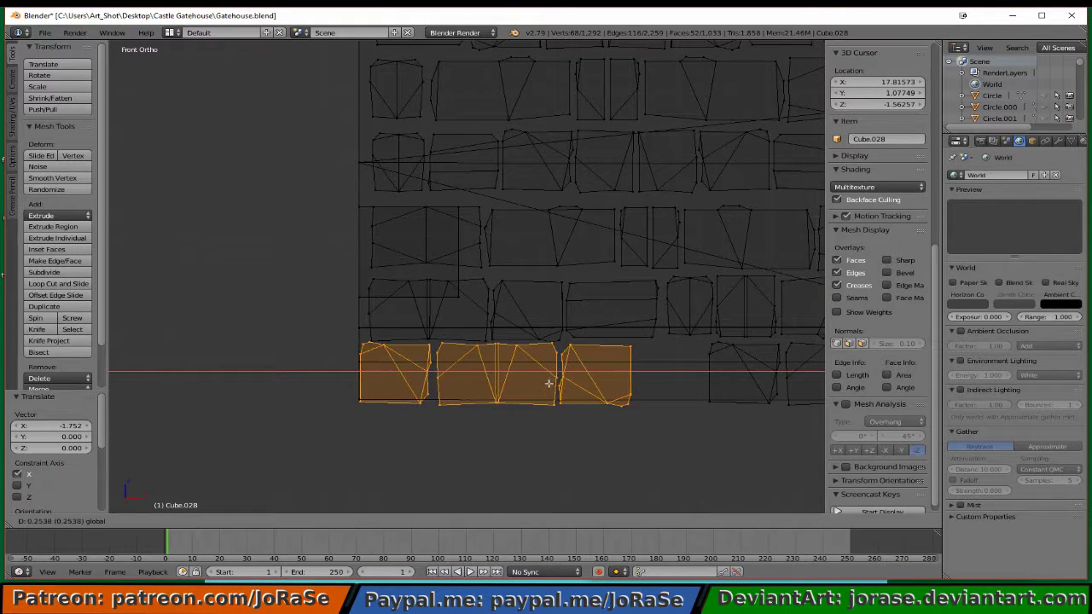
pyautogui.click(555, 384)
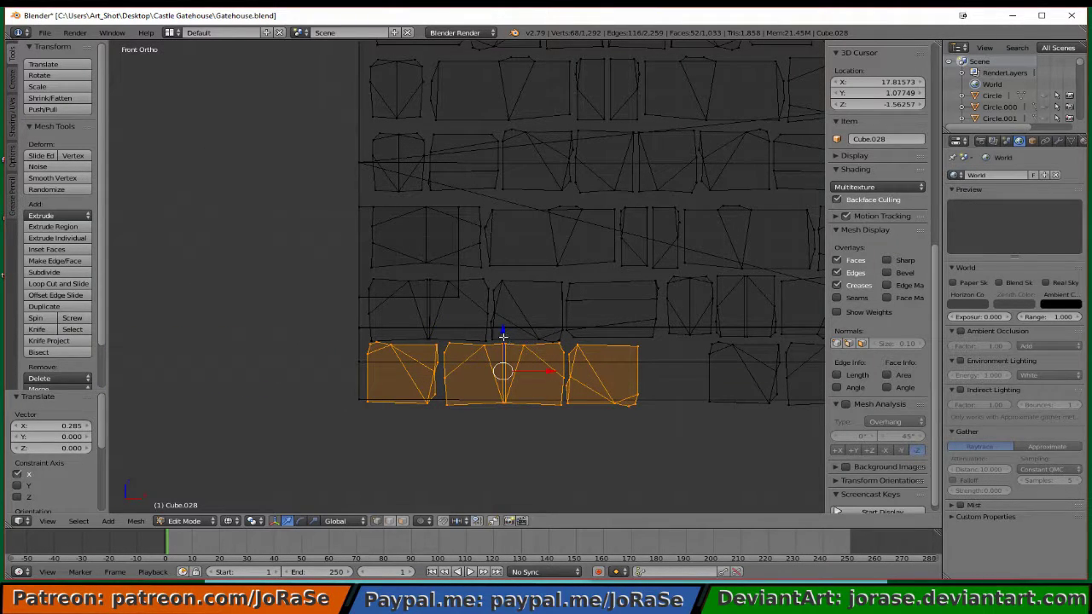
pyautogui.press('g')
pyautogui.press('z')
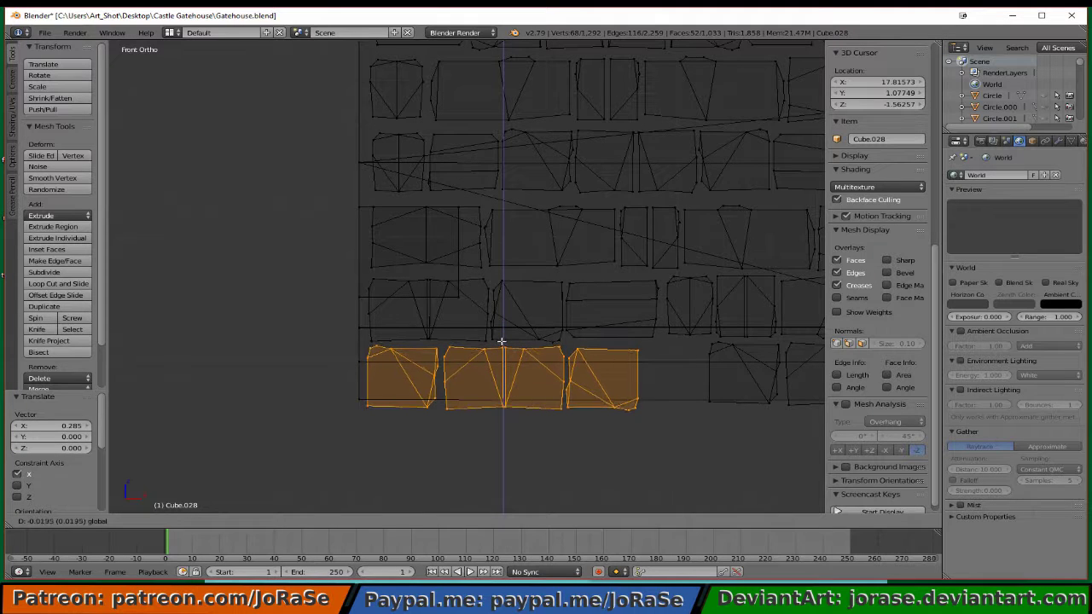
pyautogui.click(501, 342)
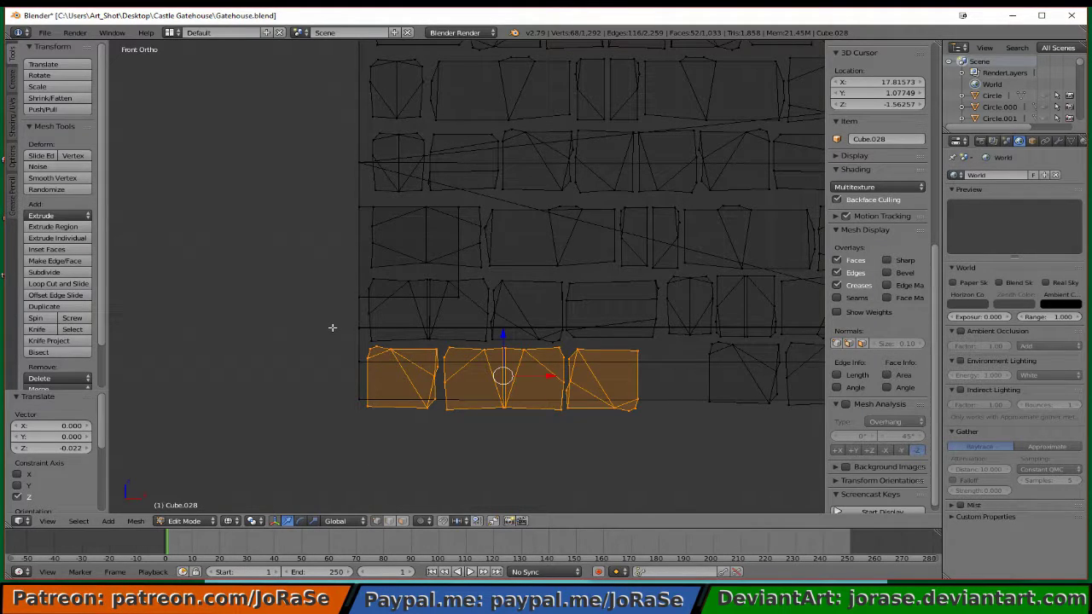
# - Mirror the copied bricks along global Y and check them briefly in solid shading
pyautogui.press('g')
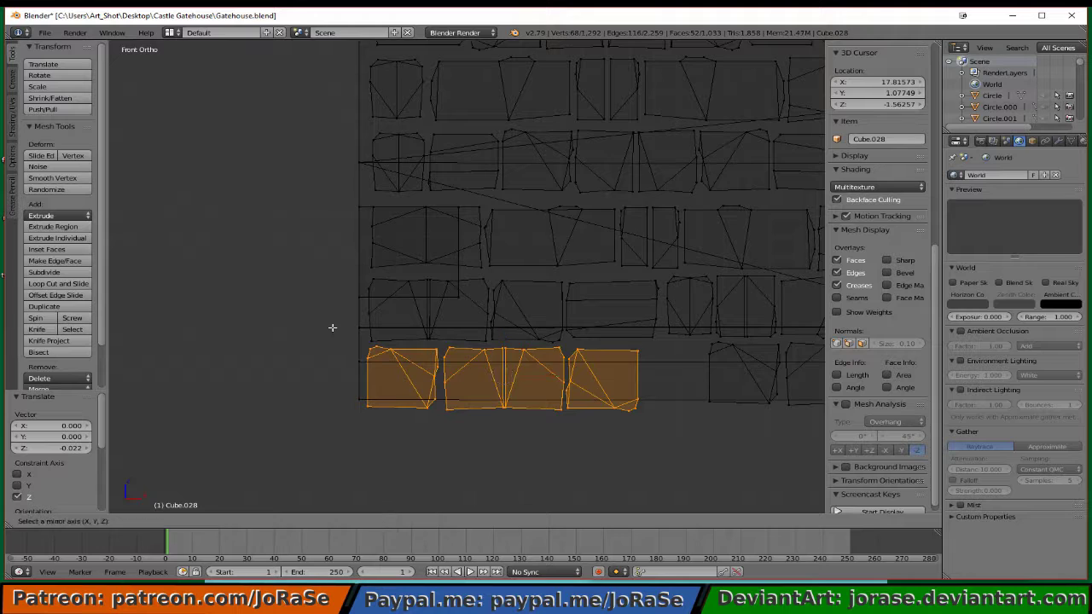
pyautogui.press('z')
pyautogui.press('Return')
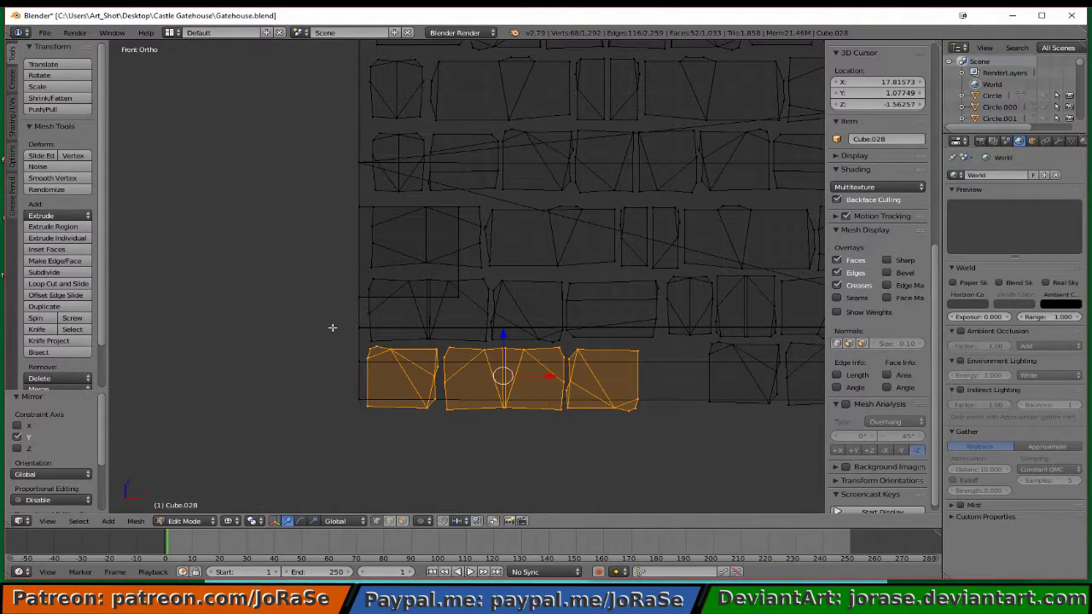
pyautogui.press('z')
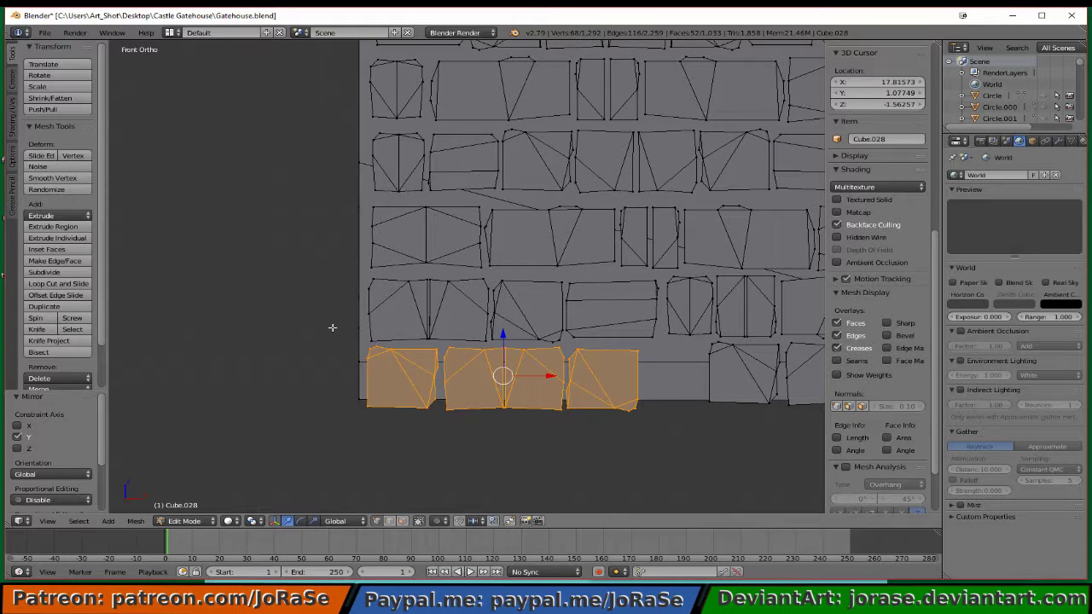
pyautogui.press('z')
# - Mirror the copied bottom-row bricks along global Z
pyautogui.hotkey('ctrl', 'm')
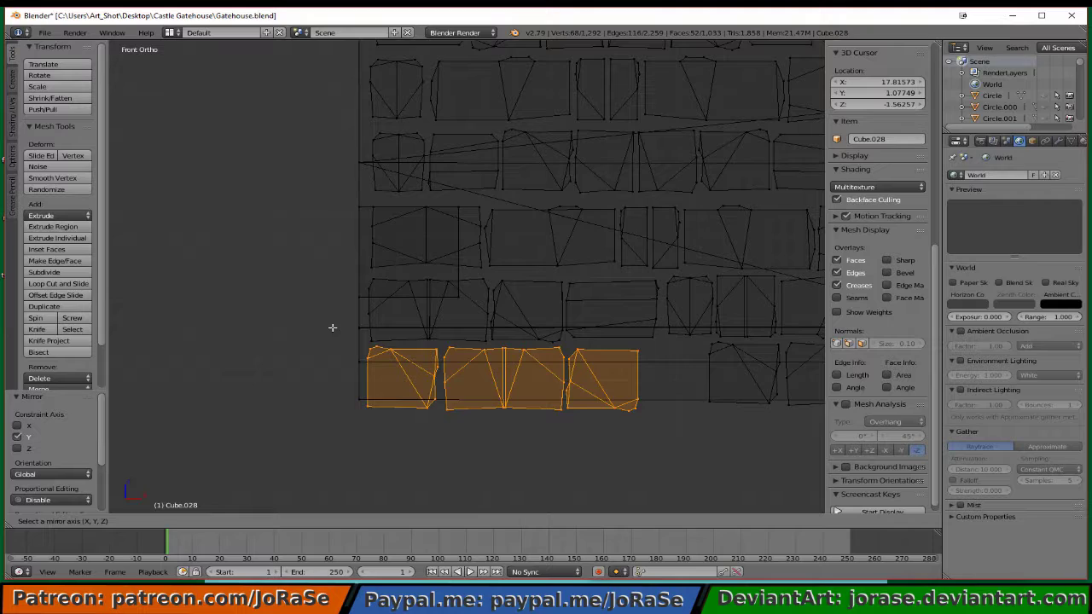
pyautogui.press('z')
pyautogui.click(333, 327)
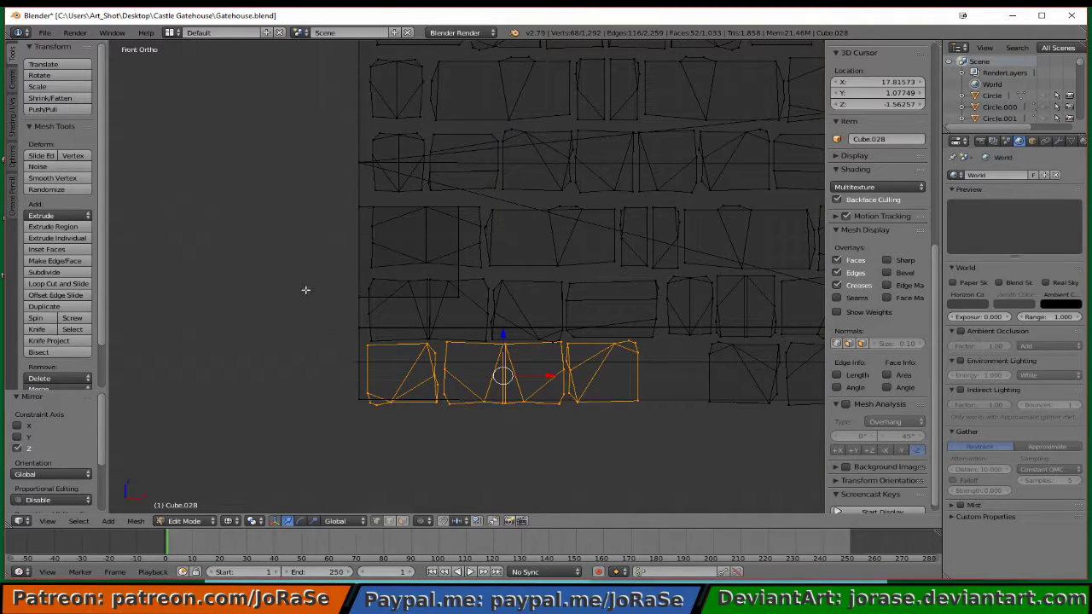
# - Mirror the copied bricks along global Y again and flip their normals
pyautogui.moveTo(305, 290); pyautogui.dragTo(386, 329, button='middle')
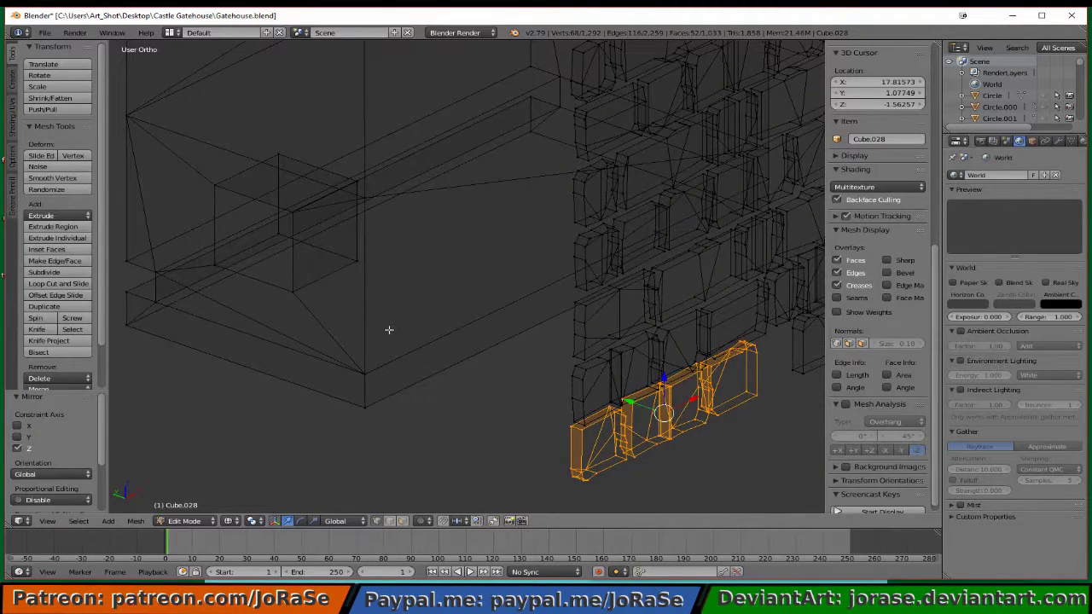
pyautogui.hotkey('ctrl', 'm')
pyautogui.press('y')
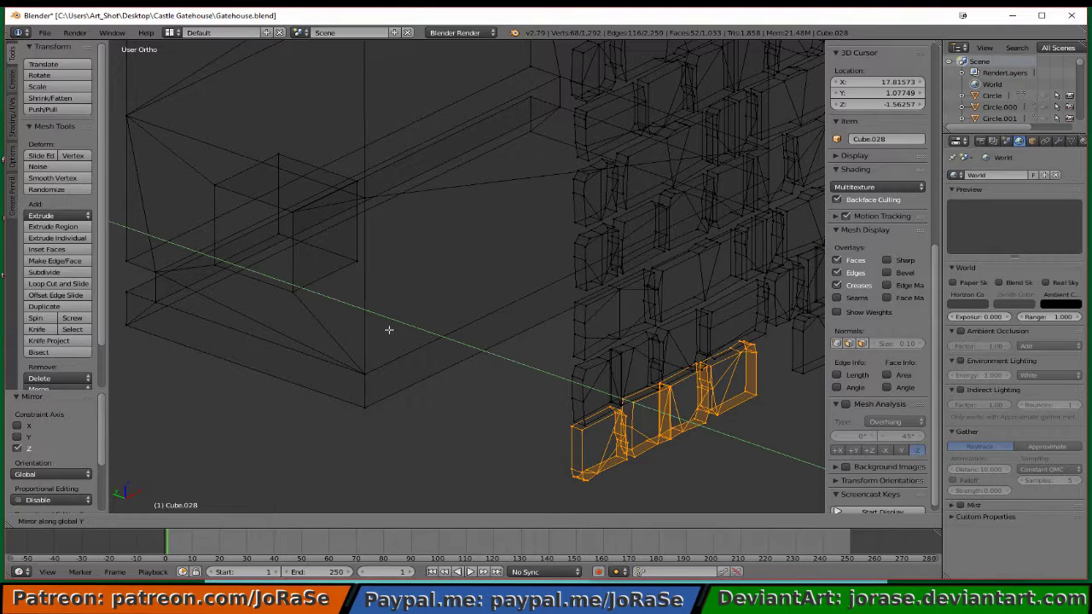
pyautogui.click(389, 330)
pyautogui.press('w')
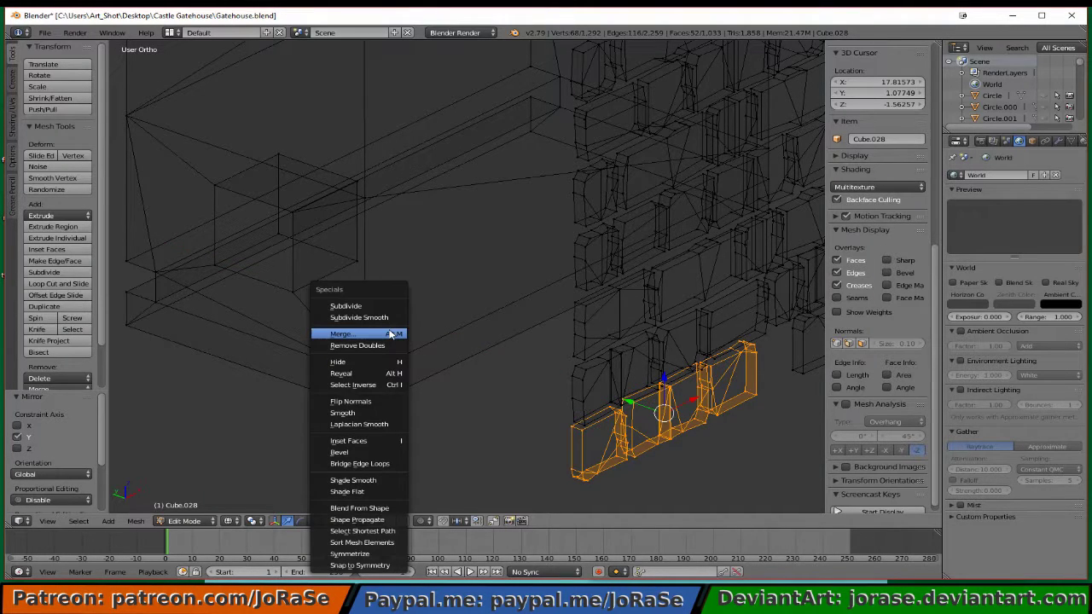
pyautogui.click(396, 401)
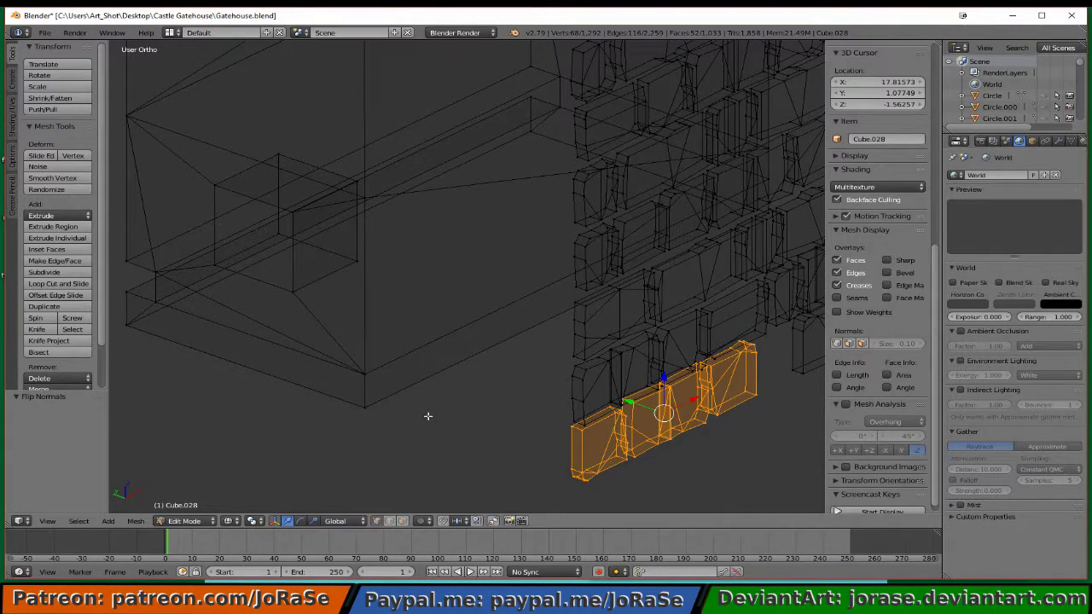
# - Return to the front view and move the mirrored bricks -0.025 on Z
pyautogui.press('KP_3')
pyautogui.press('KP_1')
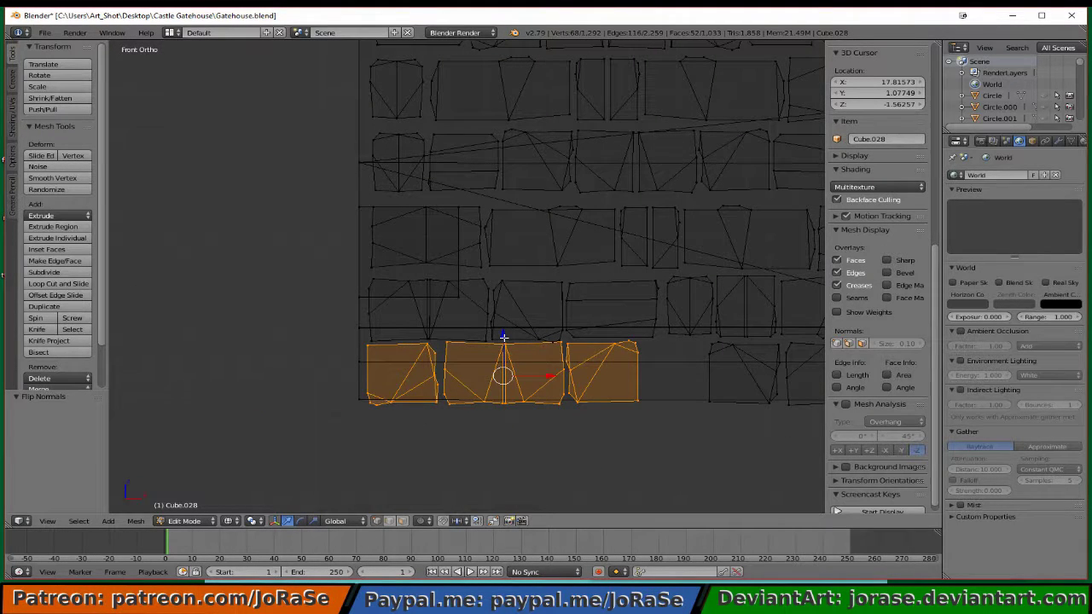
pyautogui.press('g')
pyautogui.press('z')
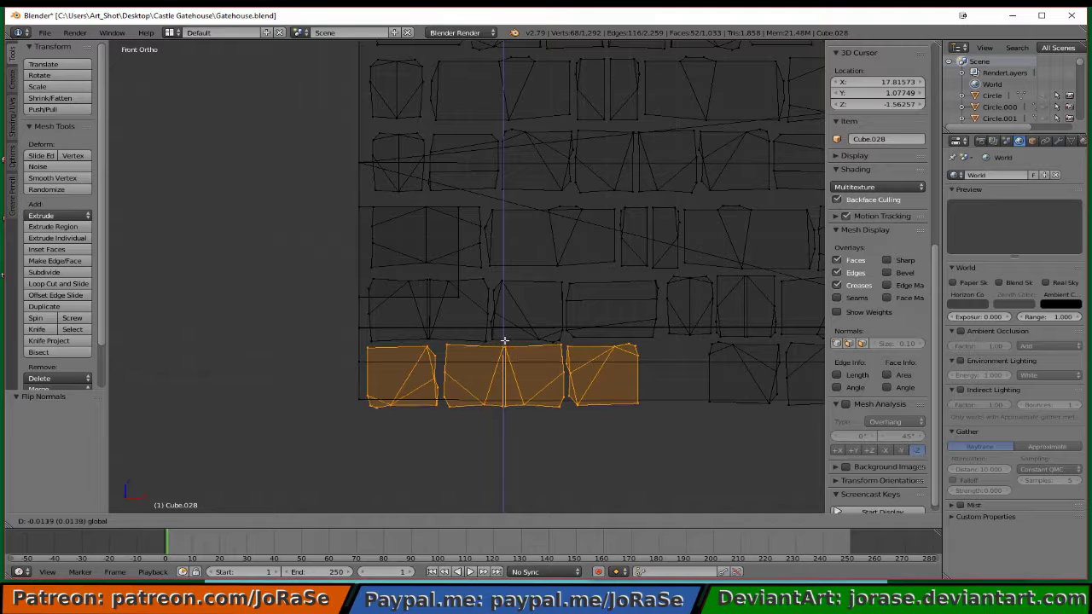
pyautogui.click(504, 343)
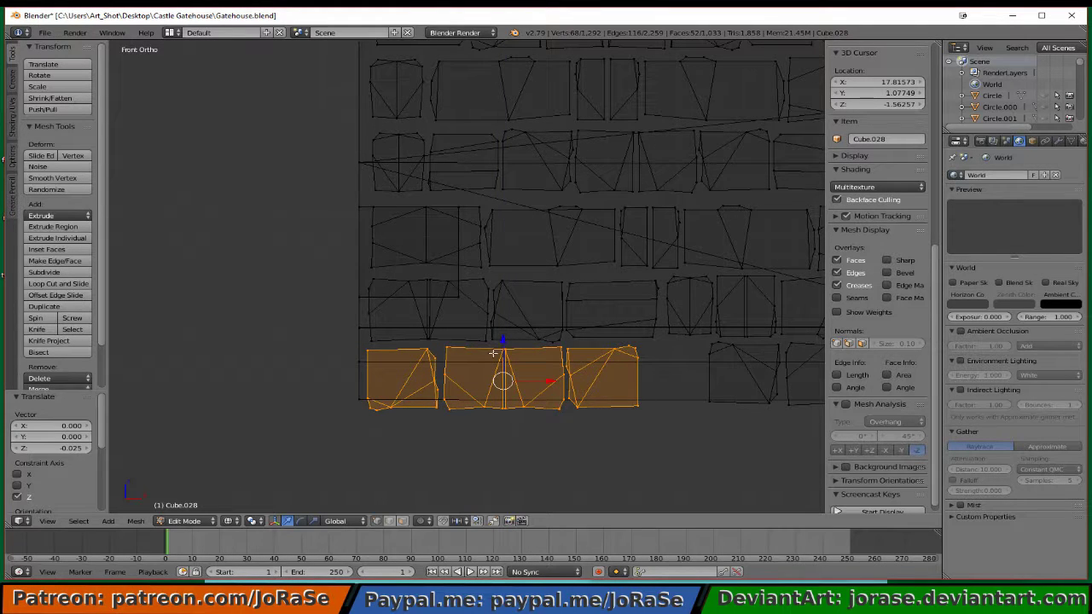
# - Duplicate the arch-side end brick of the third row from the bottom into the bottom row's gap, offset -1.172 on X and -0.672 on Z
pyautogui.press('a')
pyautogui.keyDown('shift'); pyautogui.moveTo(616, 389); pyautogui.dragTo(446, 390, button='middle'); pyautogui.keyUp('shift')
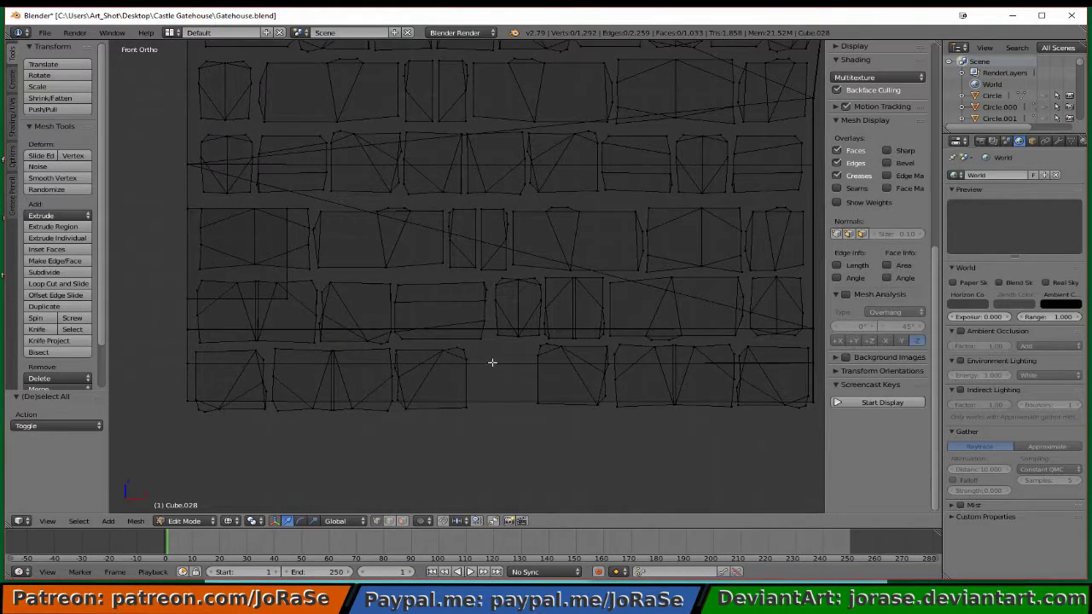
pyautogui.keyDown('shift'); pyautogui.moveTo(493, 360); pyautogui.dragTo(471, 385, button='middle'); pyautogui.keyUp('shift')
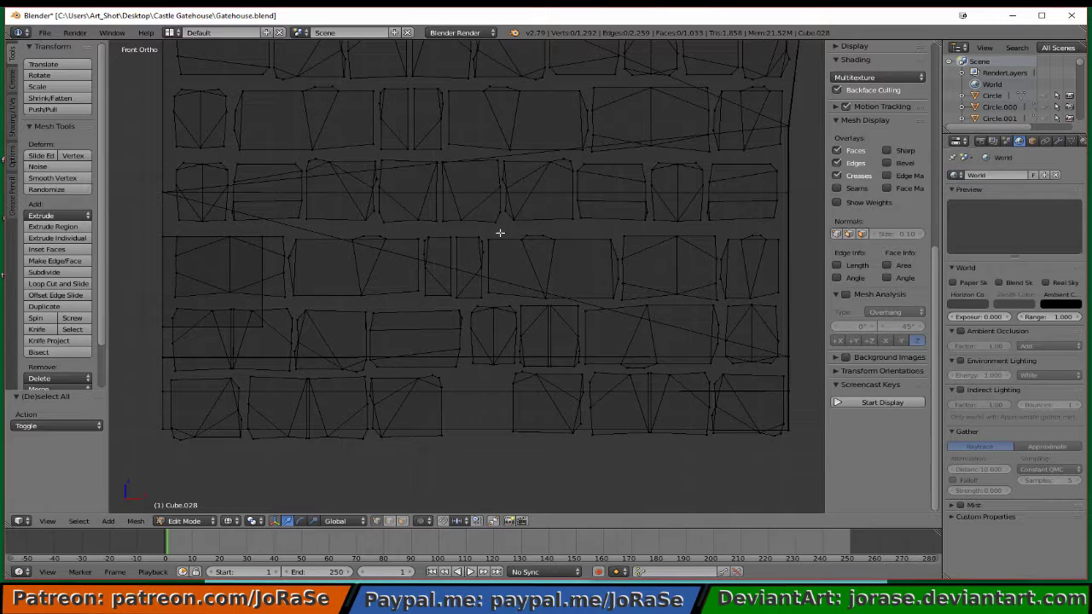
pyautogui.press('b')
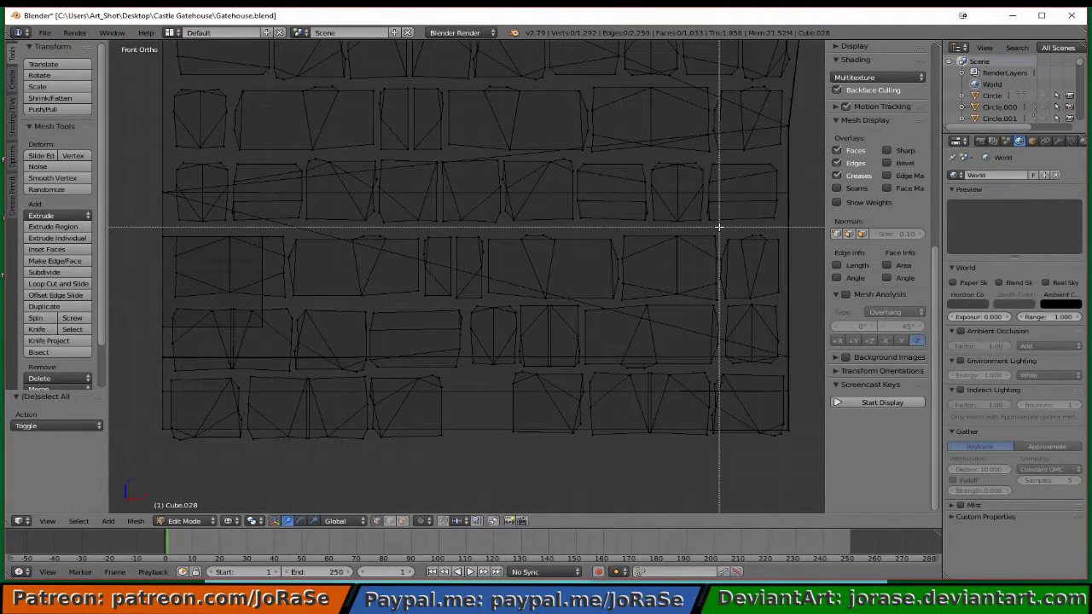
pyautogui.moveTo(719, 227); pyautogui.dragTo(784, 300)
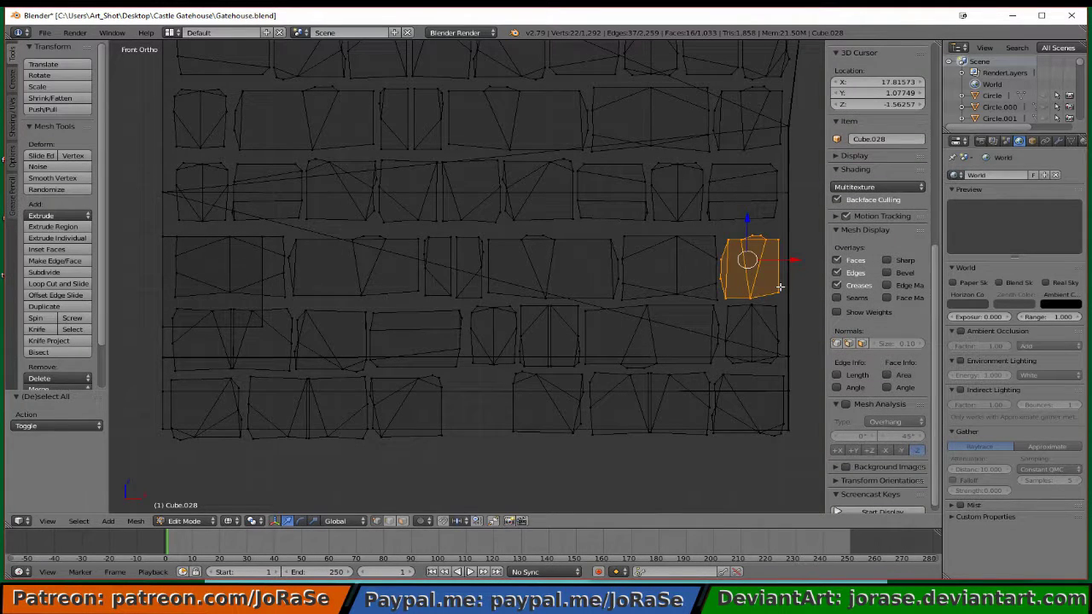
pyautogui.press('g')
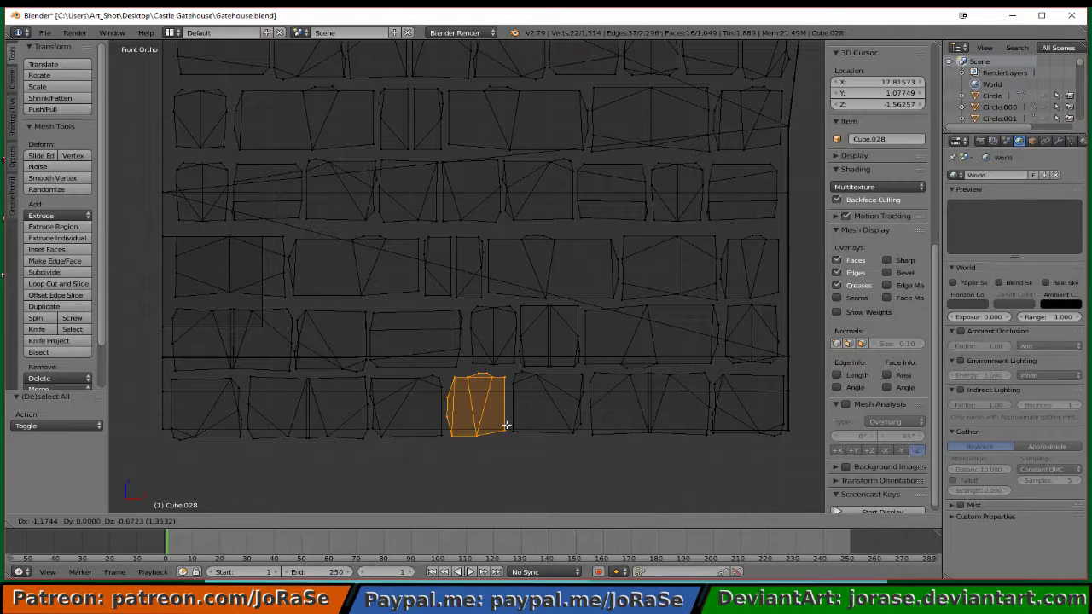
pyautogui.click(507, 425)
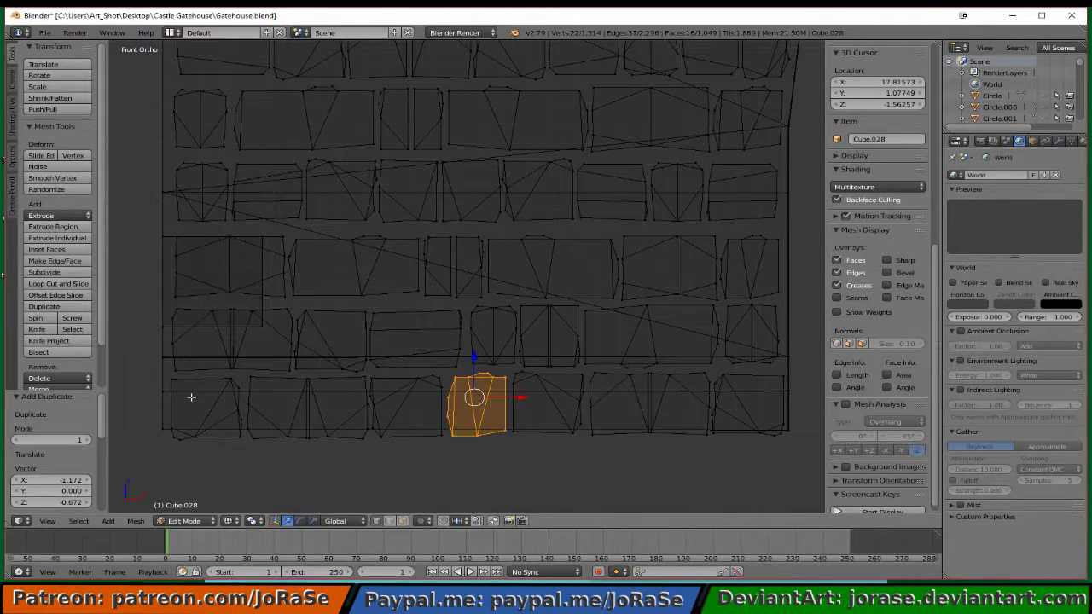
pyautogui.scroll(-3, 207, 407)
pyautogui.press('a')
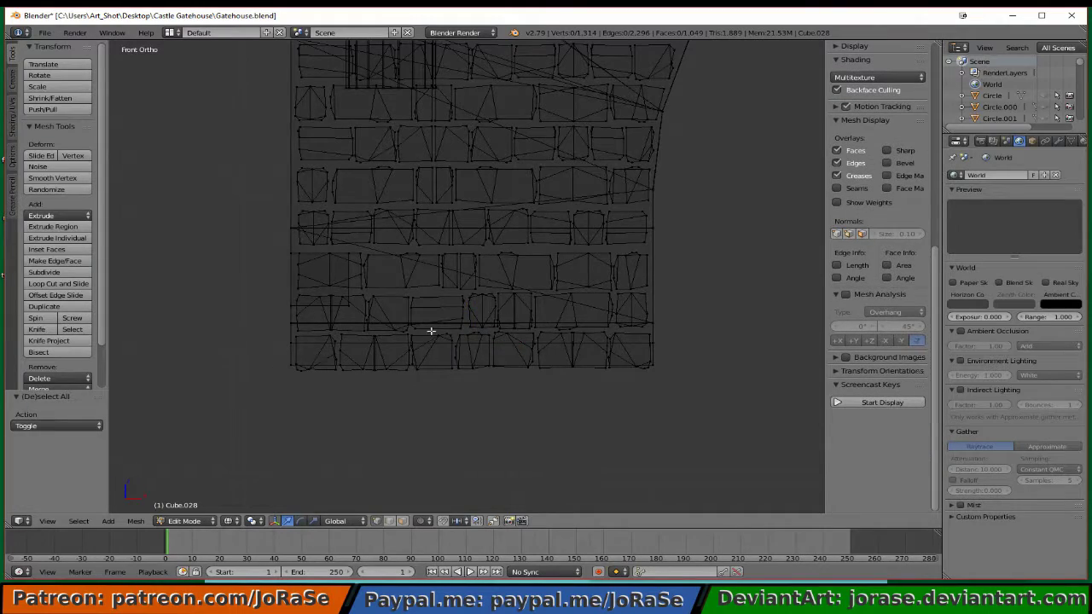
# - Select all the front bricks and raise them 0.024 and another 0.014 on Z to fit the block's outline
pyautogui.moveTo(432, 330); pyautogui.dragTo(247, 156, button='middle')
pyautogui.press('b')
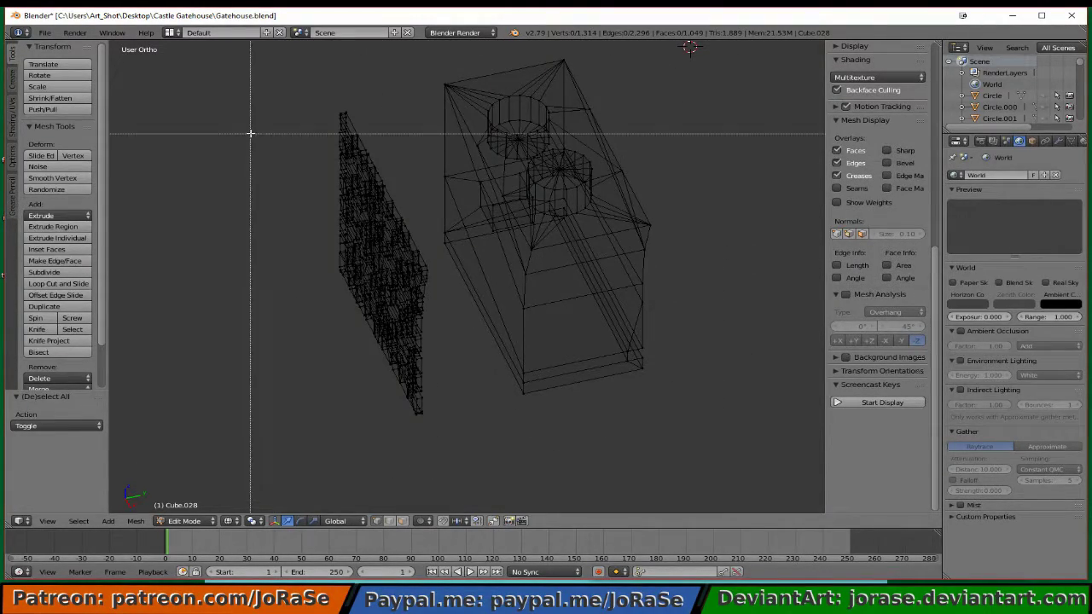
pyautogui.moveTo(250, 105); pyautogui.dragTo(422, 431)
pyautogui.press('KP_1')
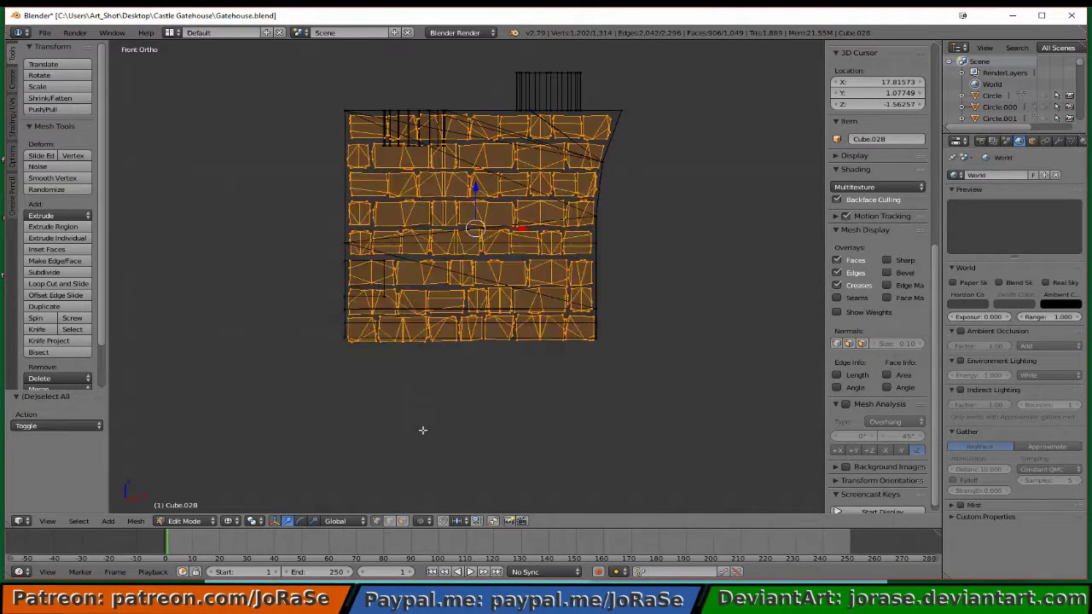
pyautogui.scroll(2, 482, 229)
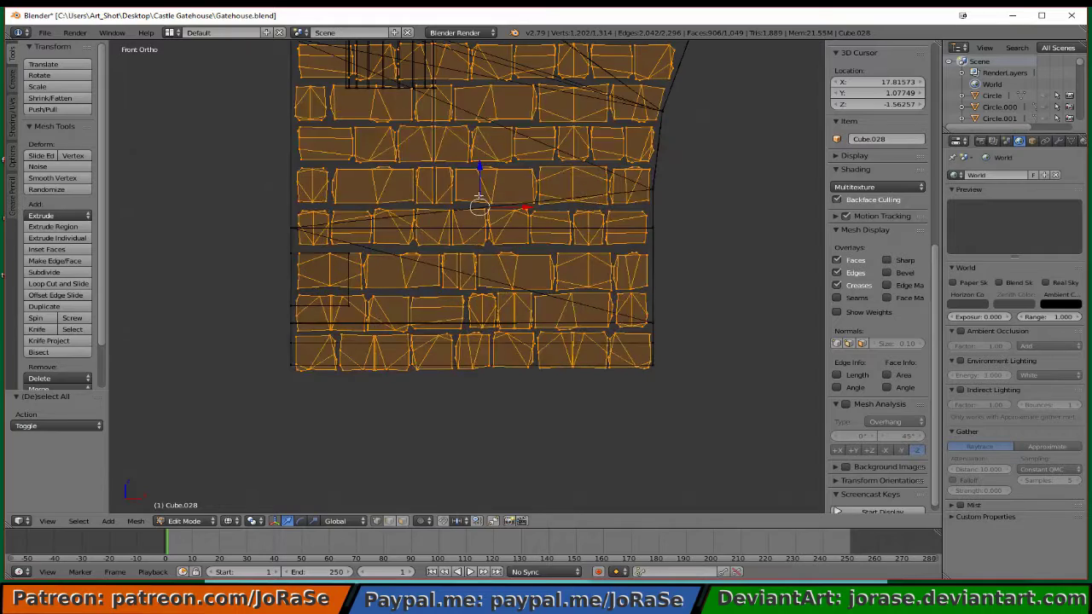
pyautogui.moveTo(480, 178); pyautogui.dragTo(479, 170)
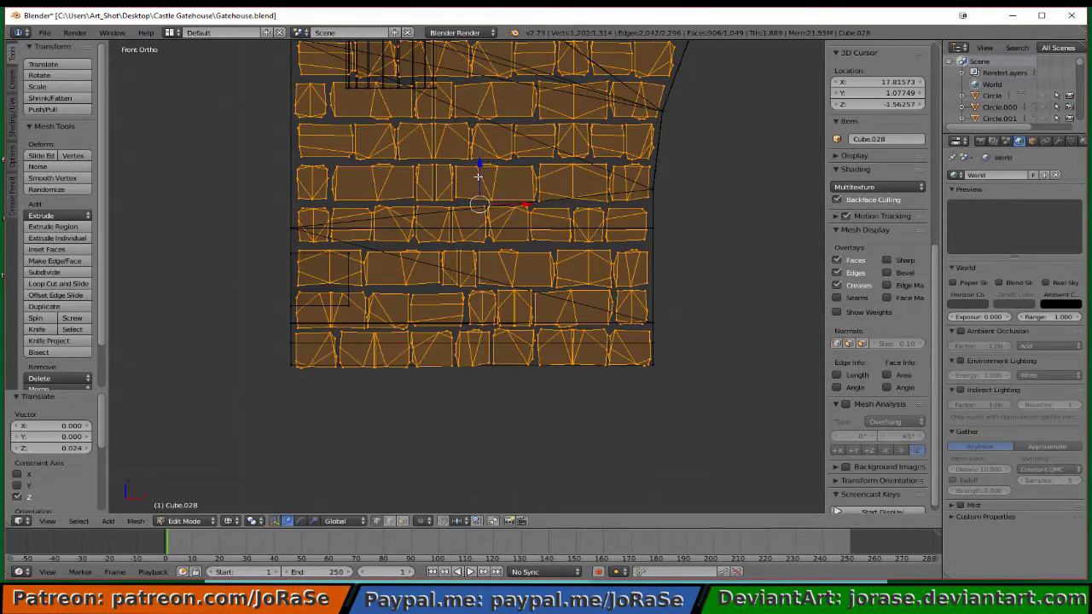
pyautogui.keyDown('shift'); pyautogui.scroll(2, 516, 226); pyautogui.keyUp('shift')
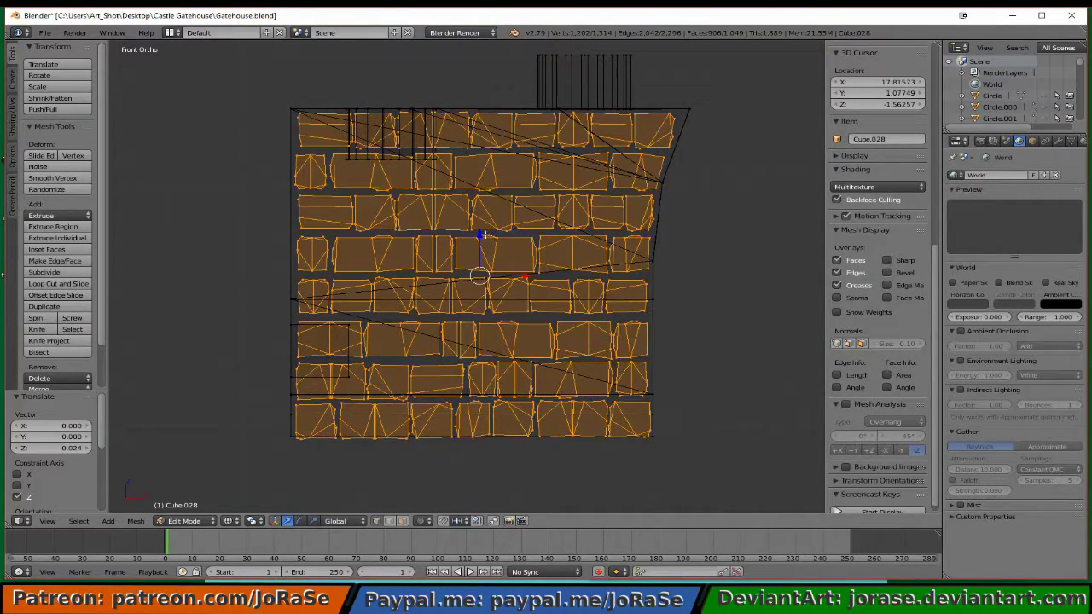
pyautogui.moveTo(482, 232); pyautogui.dragTo(480, 232)
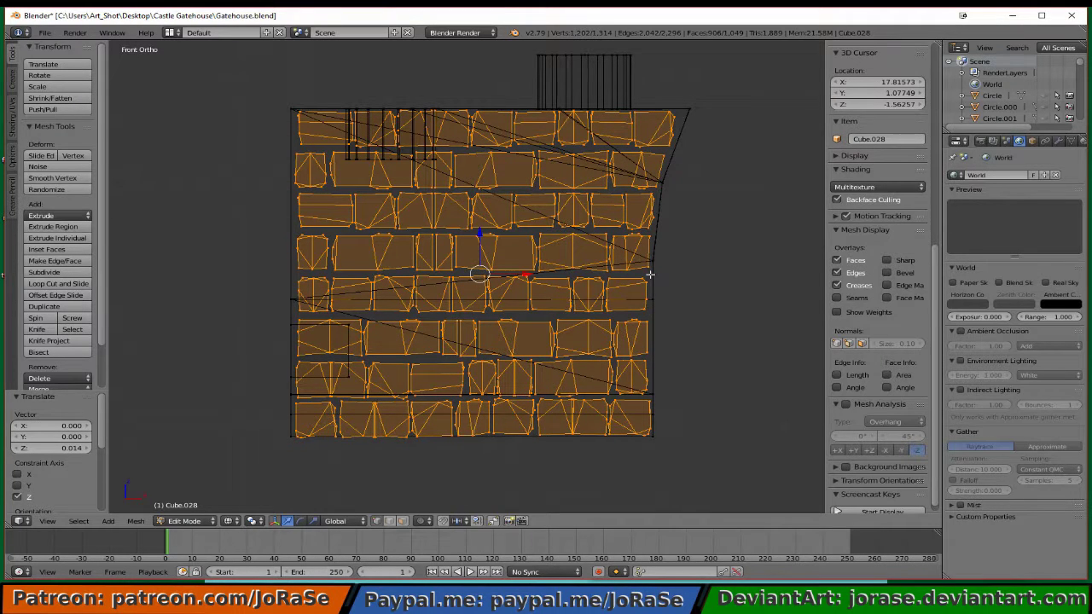
# - Scale the selected bricks to 0.985 along global Z and raise them 0.010 on Z
pyautogui.press('s')
pyautogui.press('z')
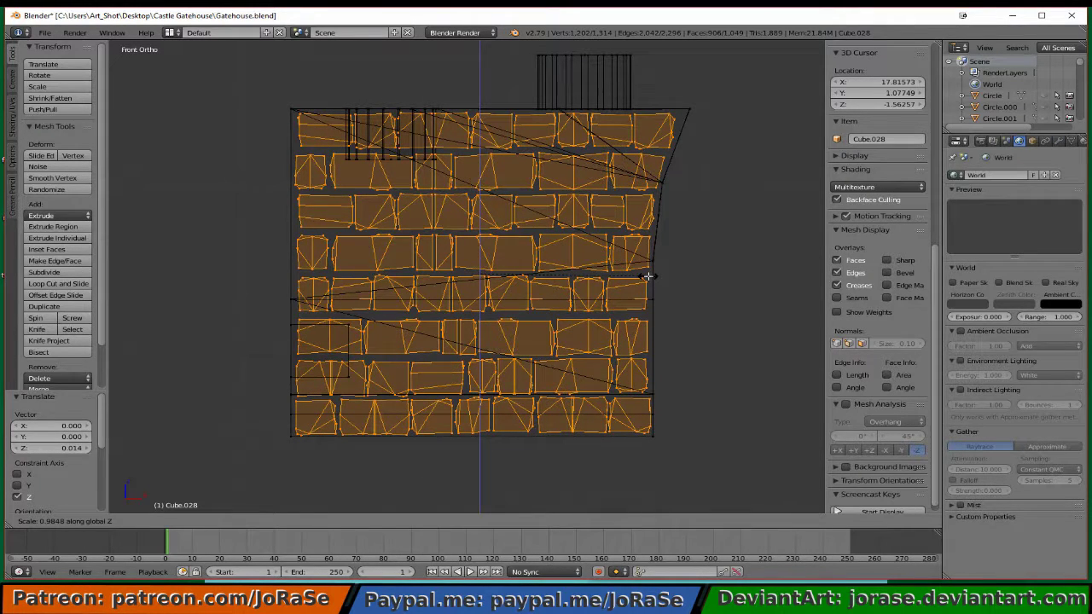
pyautogui.click(648, 275)
pyautogui.press('g')
pyautogui.press('z')
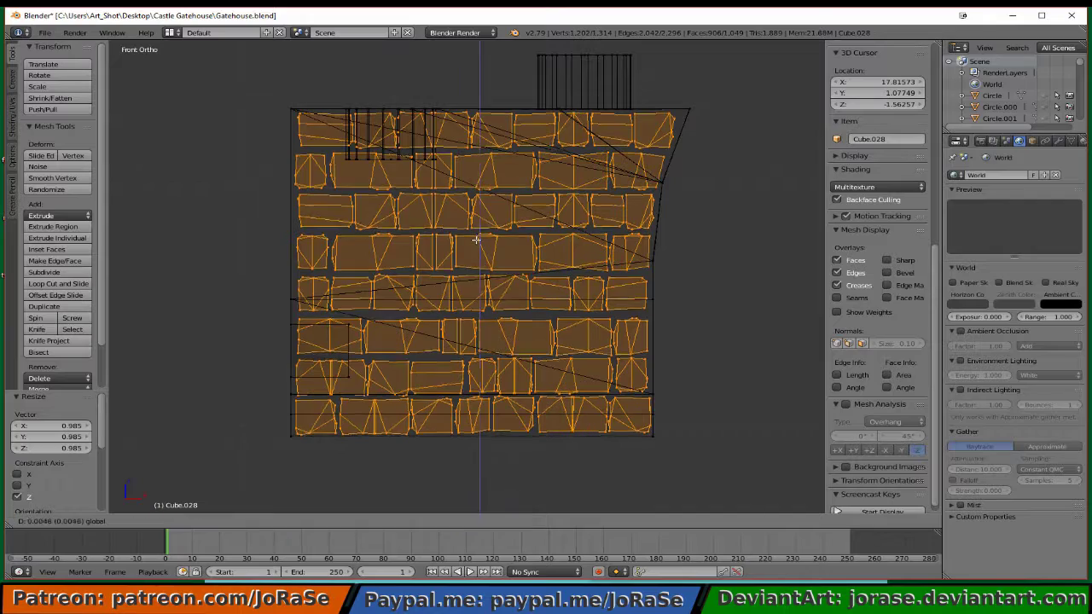
pyautogui.click(475, 239)
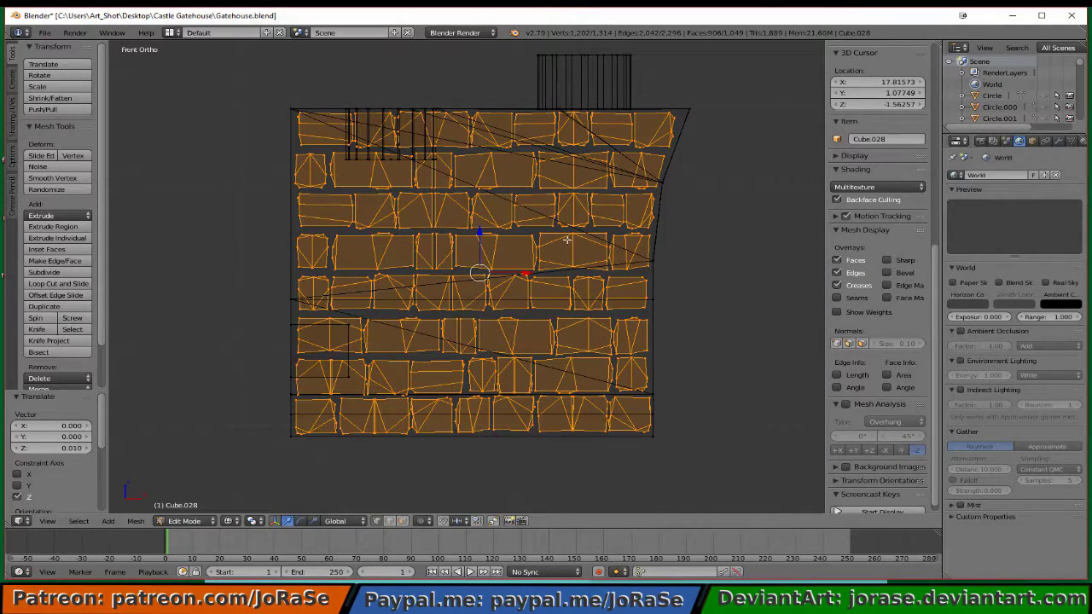
# - Move the brick panel 1.133 on Y to the block's front face, plus 0.024 on Y in the top view
pyautogui.moveTo(685, 227); pyautogui.dragTo(575, 324, button='middle')
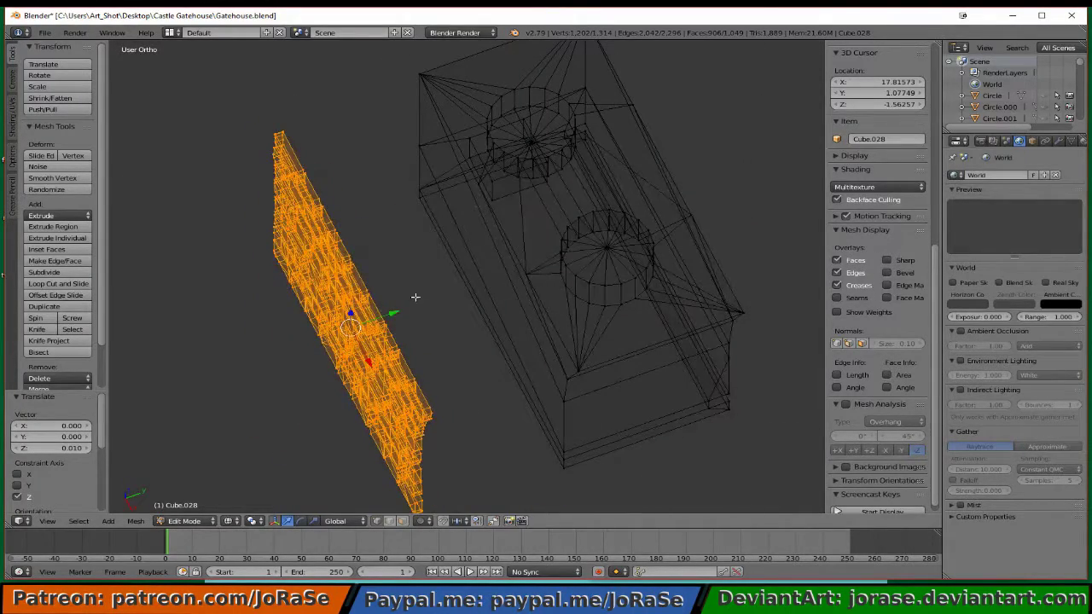
pyautogui.moveTo(393, 313); pyautogui.dragTo(548, 290)
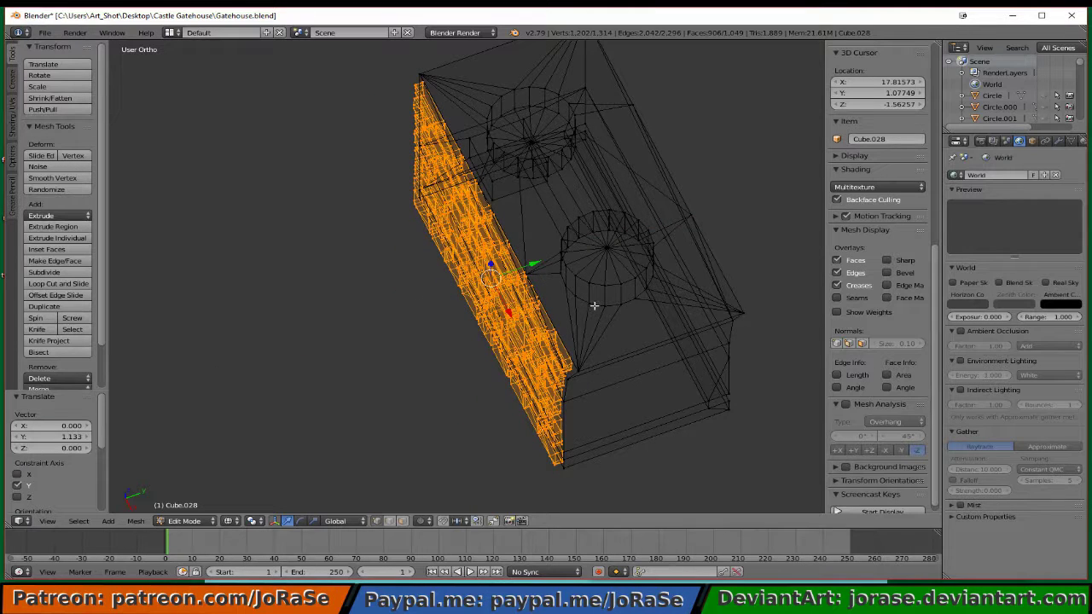
pyautogui.press('KP_7')
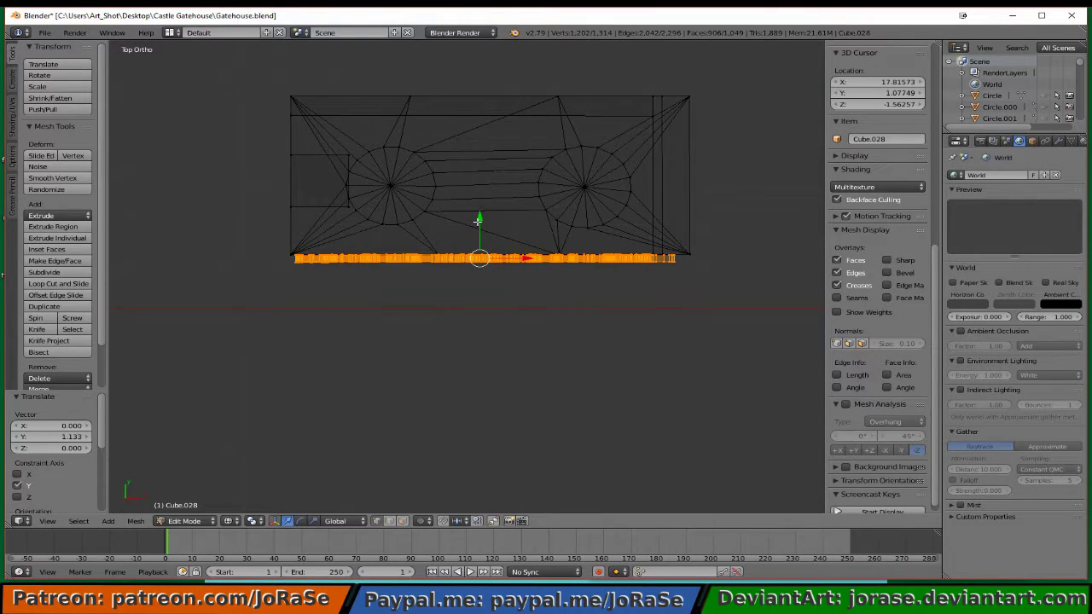
pyautogui.moveTo(478, 222); pyautogui.dragTo(478, 219)
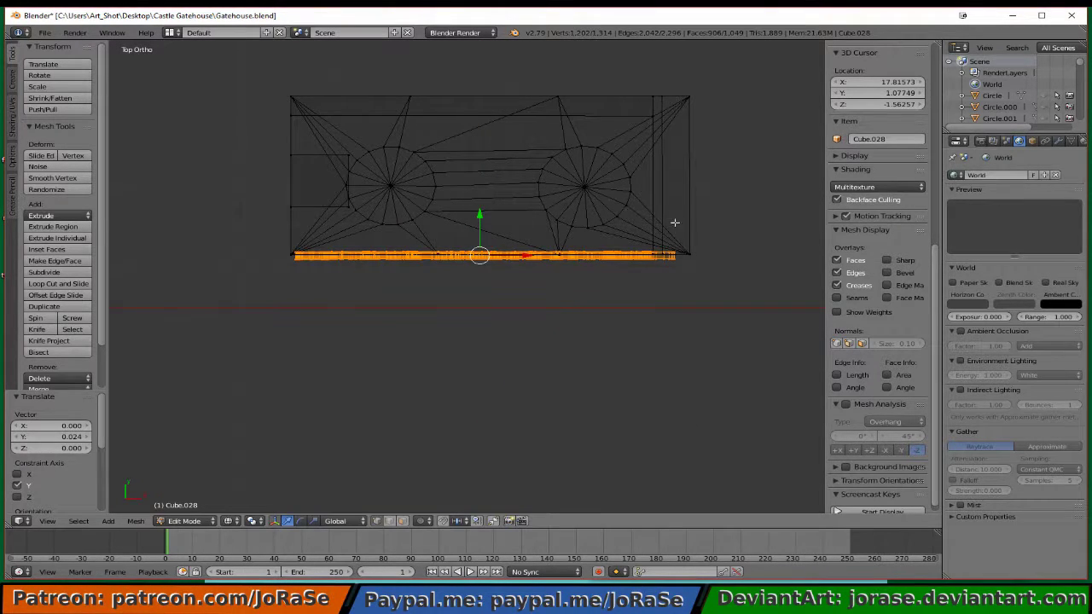
# - Return to Object Mode and reveal all the hidden castle objects
pyautogui.press('Tab')
pyautogui.hotkey('alt', 'h')
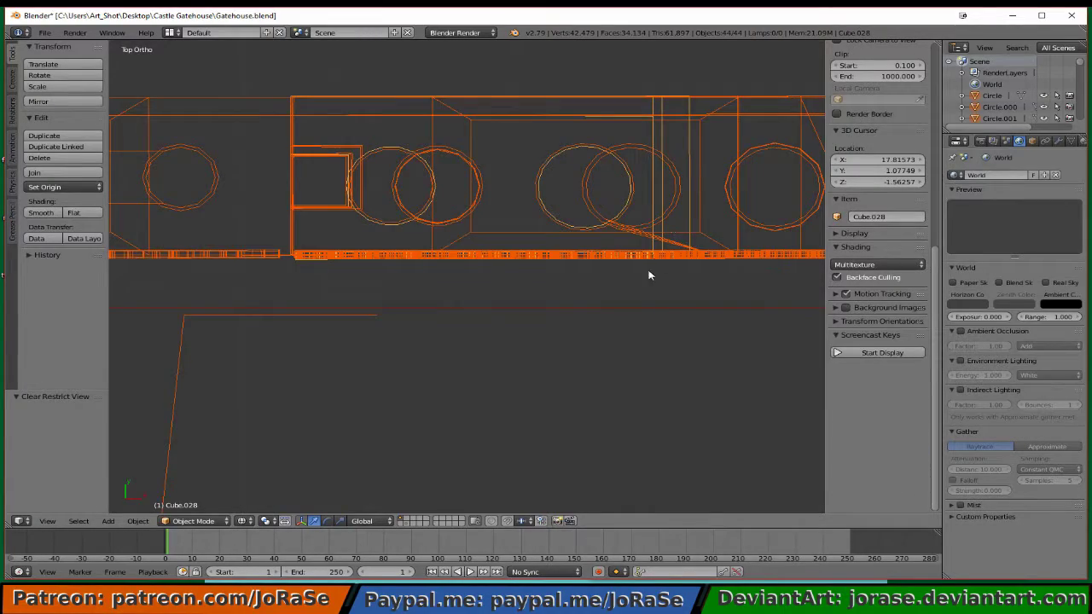
pyautogui.moveTo(626, 324); pyautogui.dragTo(567, 309, button='middle')
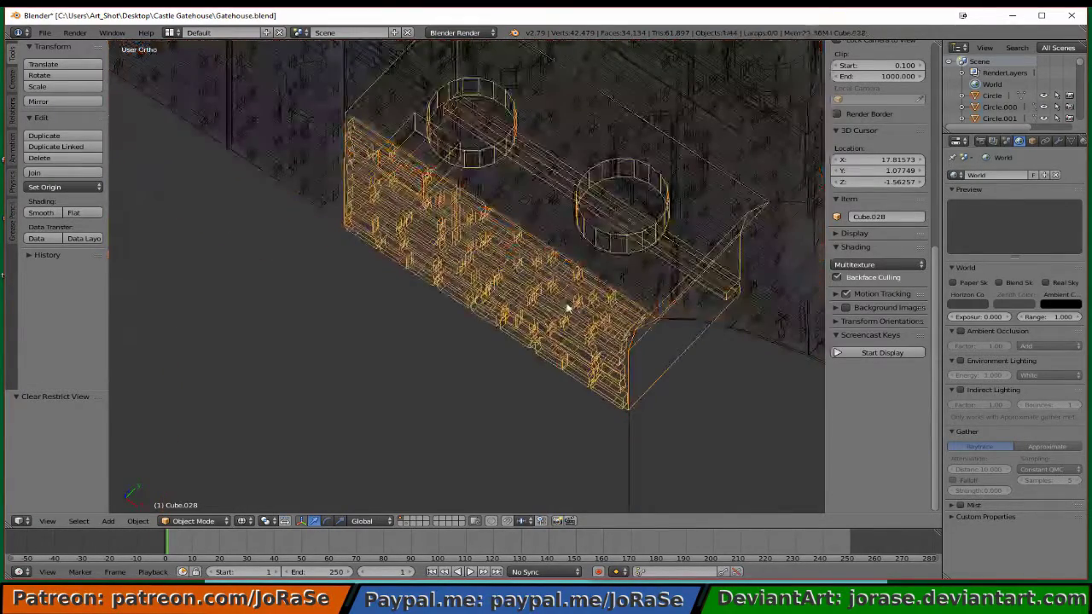
# - Edit the block in the right view and shift its bricks 0.005 on Y to align with the neighbouring brickwork
pyautogui.press('Tab')
pyautogui.press('KP_3')
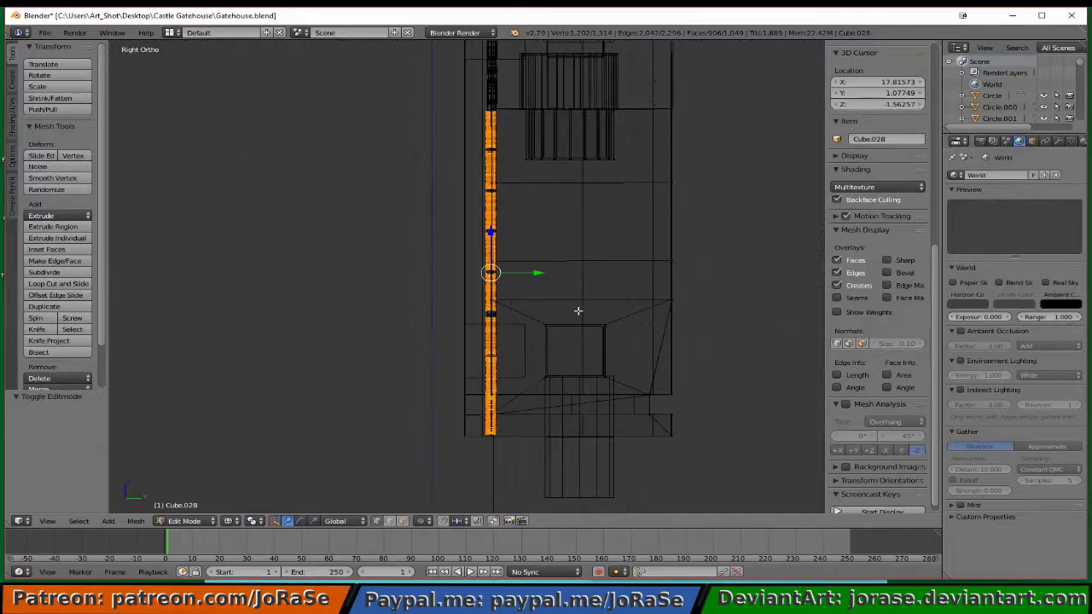
pyautogui.scroll(5, 581, 286)
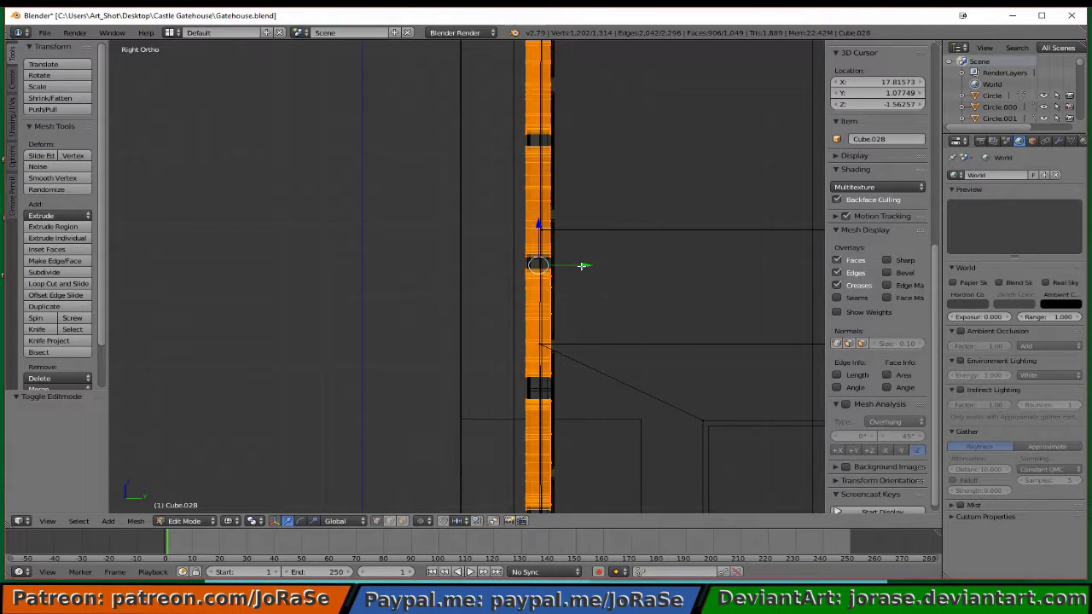
pyautogui.moveTo(581, 266); pyautogui.dragTo(585, 267)
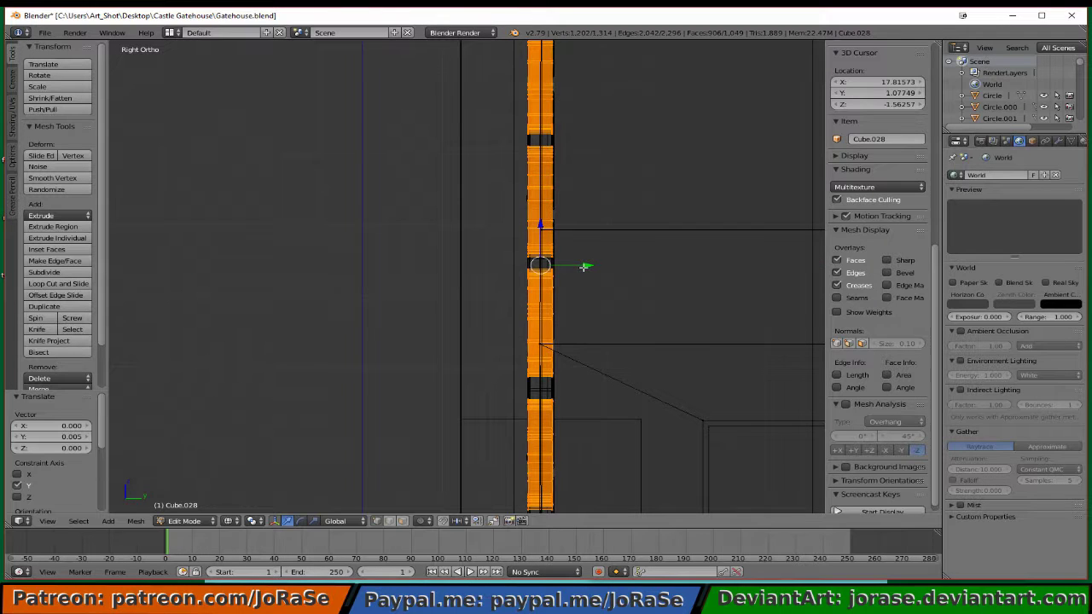
pyautogui.scroll(-2, 466, 276)
pyautogui.scroll(-2, 466, 275)
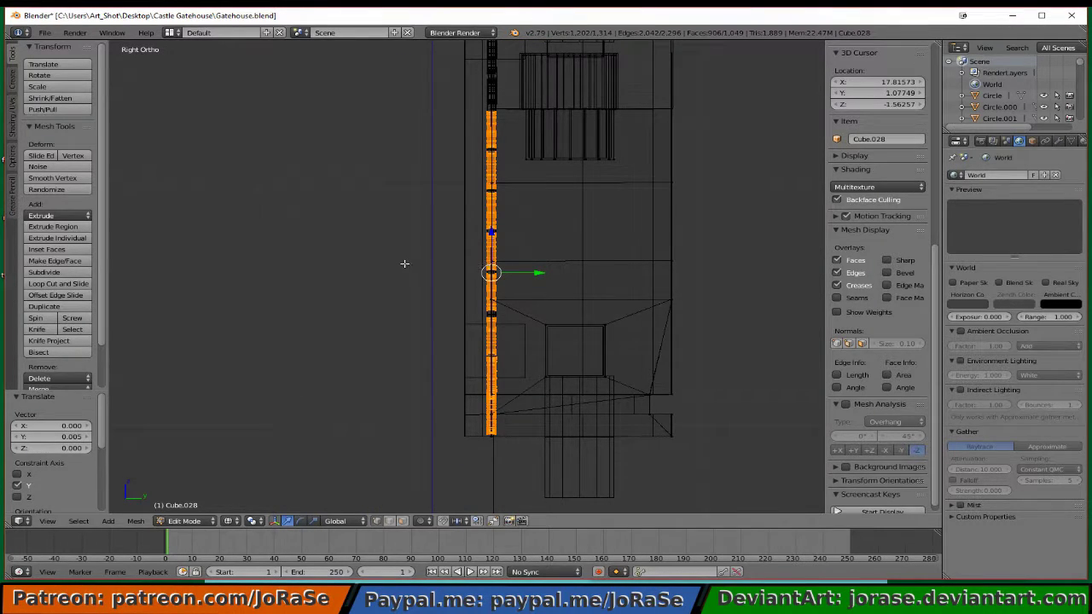
# - Switch to solid shading and Object Mode with nothing selected, showing the whole gatehouse wall
pyautogui.moveTo(404, 261); pyautogui.dragTo(475, 270, button='middle')
pyautogui.press('z')
pyautogui.press('Tab')
pyautogui.press('a')
pyautogui.scroll(-6, 450, 277)
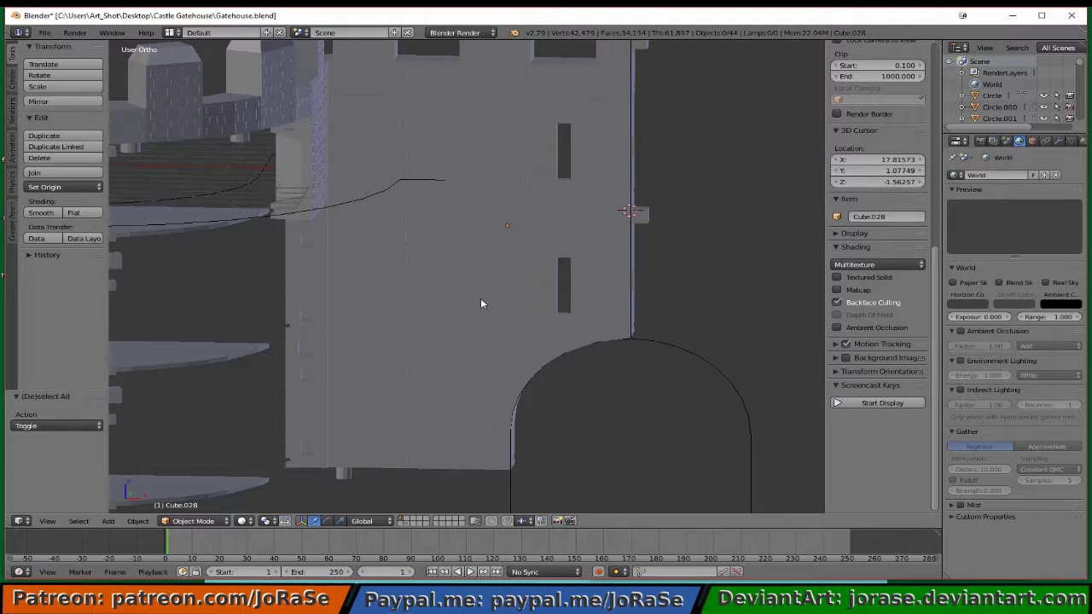
# - Examine the gatehouse's lower edge against the tower's sloped base, selecting the base and the wall block above the gatehouse's bottom outer corner
pyautogui.scroll(-3, 486, 312)
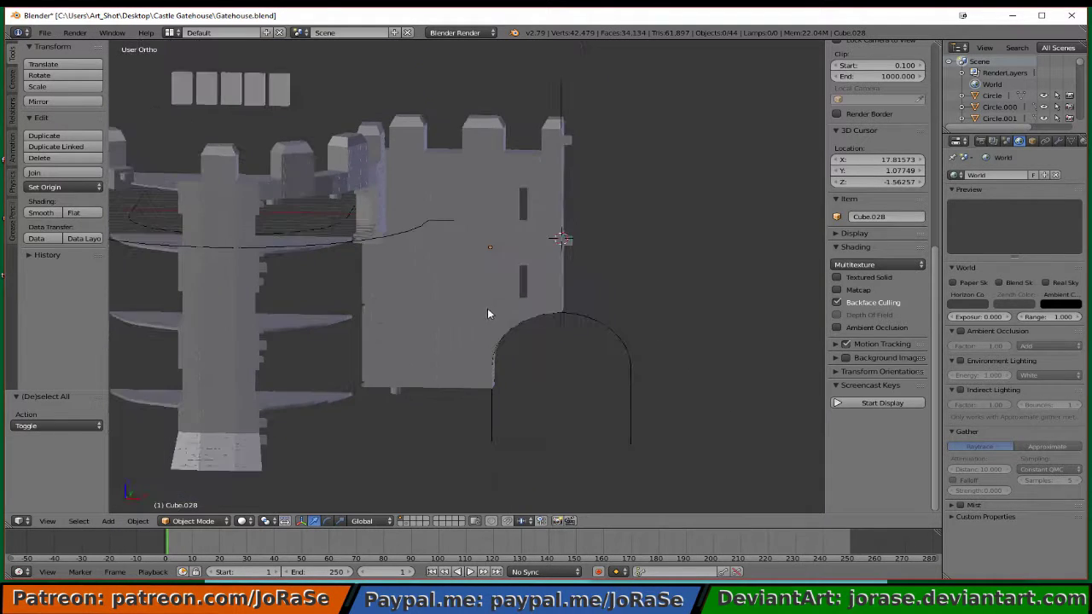
pyautogui.keyDown('shift'); pyautogui.moveTo(496, 295); pyautogui.dragTo(467, 292, button='middle'); pyautogui.keyUp('shift')
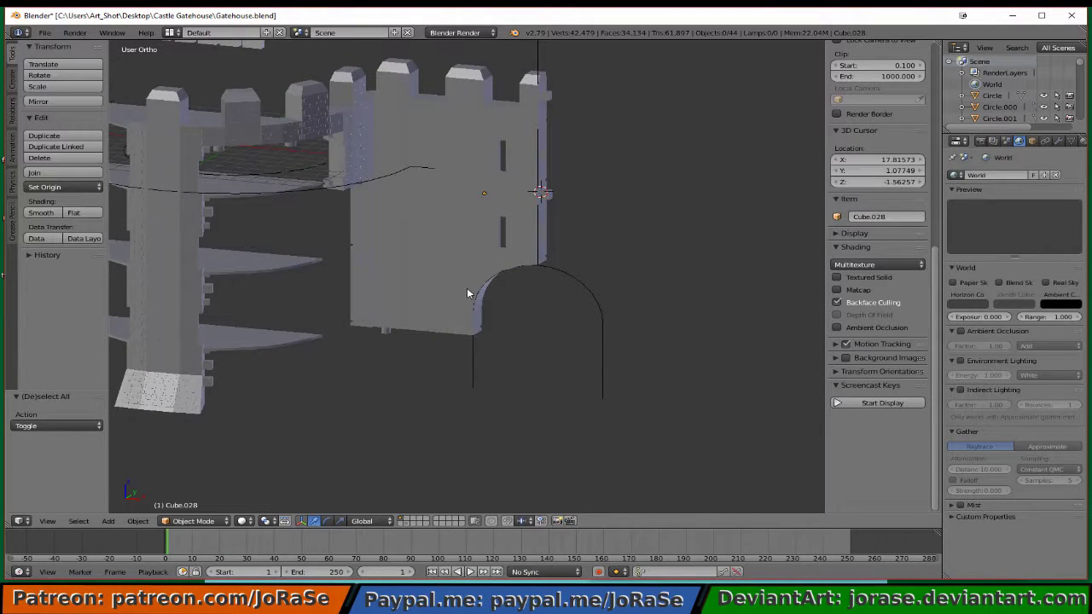
pyautogui.moveTo(466, 292); pyautogui.dragTo(484, 273, button='middle')
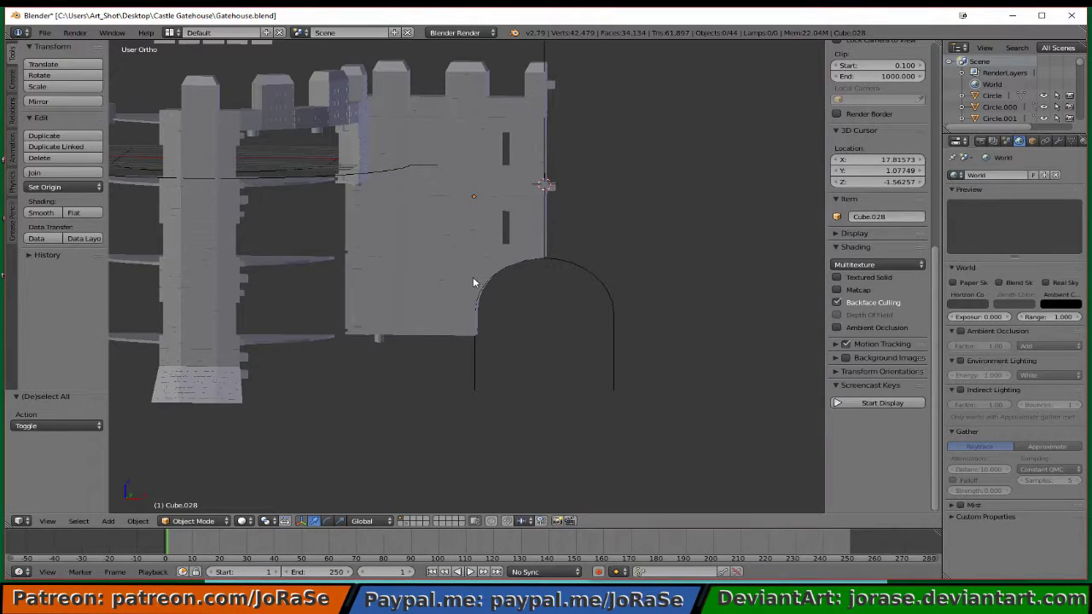
pyautogui.keyDown('shift'); pyautogui.scroll(-4, 473, 281); pyautogui.keyUp('shift')
pyautogui.moveTo(468, 290)
pyautogui.mouseDown(button='middle')
pyautogui.moveTo(494, 285)
pyautogui.moveTo(481, 285)
pyautogui.mouseUp(button='middle')
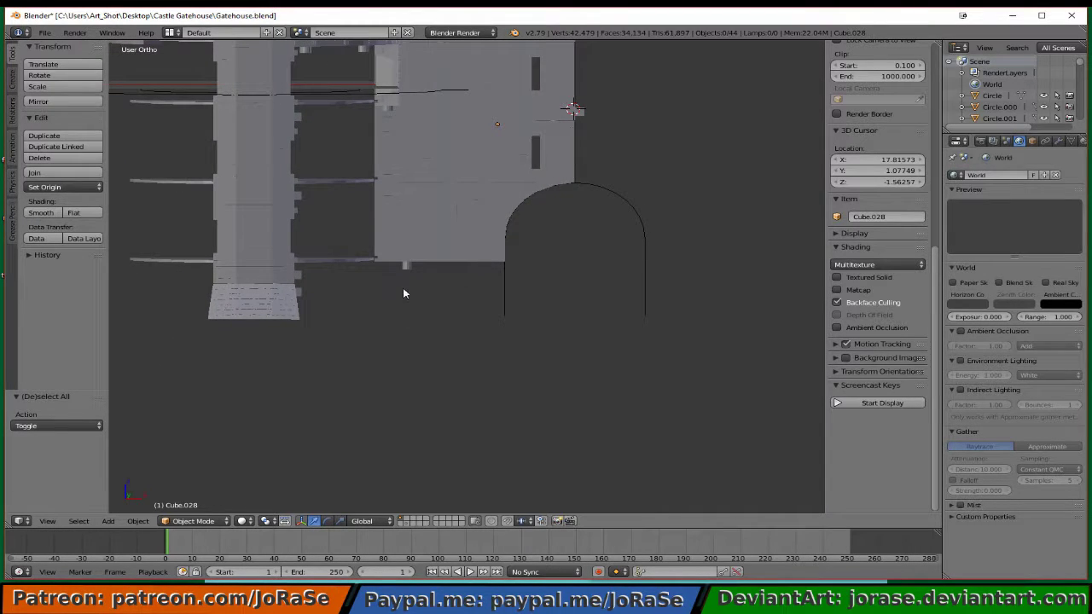
pyautogui.moveTo(284, 292); pyautogui.dragTo(241, 298, button='middle')
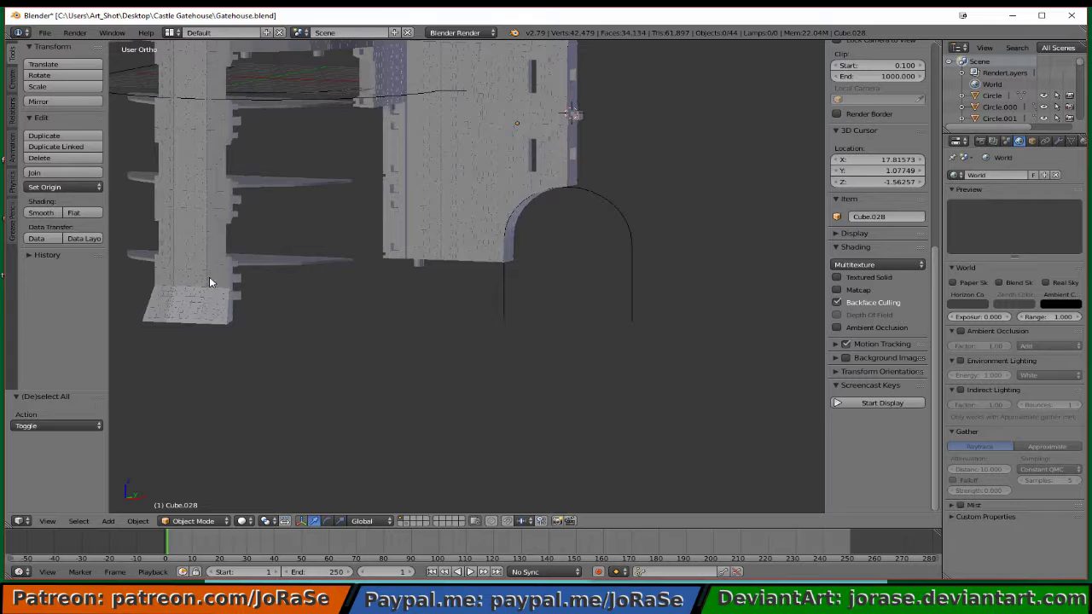
pyautogui.rightClick(209, 283)
pyautogui.rightClick(214, 311)
pyautogui.moveTo(284, 354); pyautogui.dragTo(301, 288, button='middle')
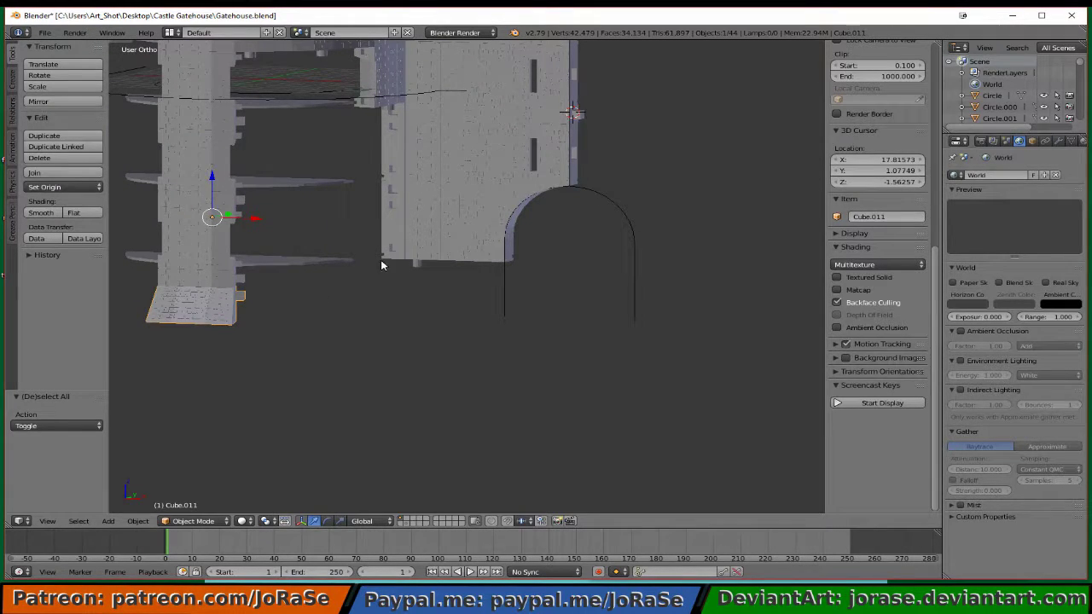
pyautogui.rightClick(395, 197)
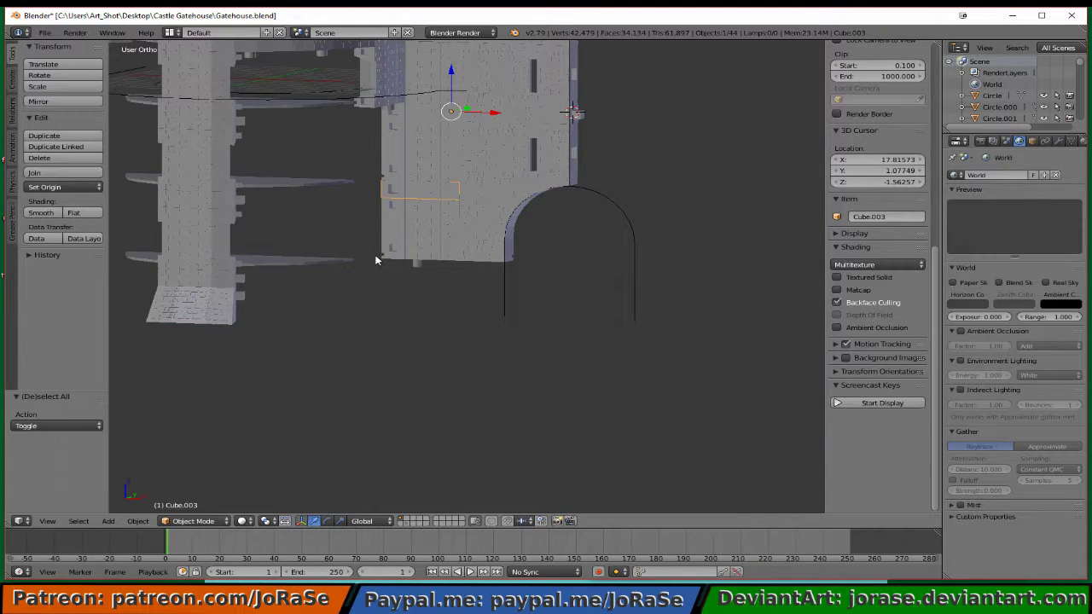
pyautogui.scroll(5, 375, 261)
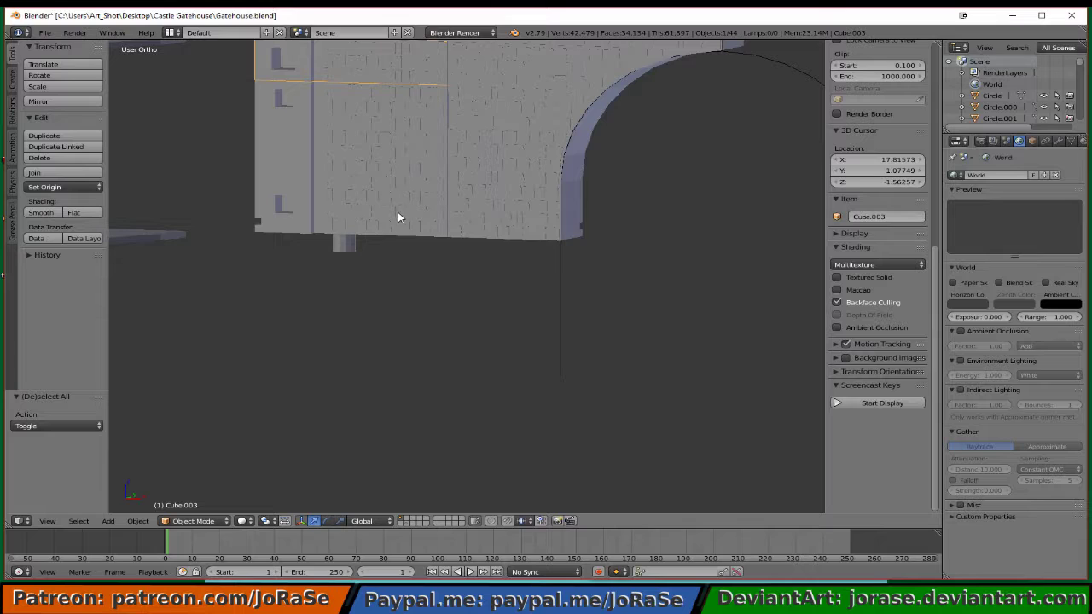
# - In wireframe, duplicate the selected short brick block and move the copy about 4.745 down on Z to the gatehouse's lower edge
pyautogui.keyDown('shift'); pyautogui.scroll(2, 398, 341); pyautogui.keyUp('shift')
pyautogui.press('z')
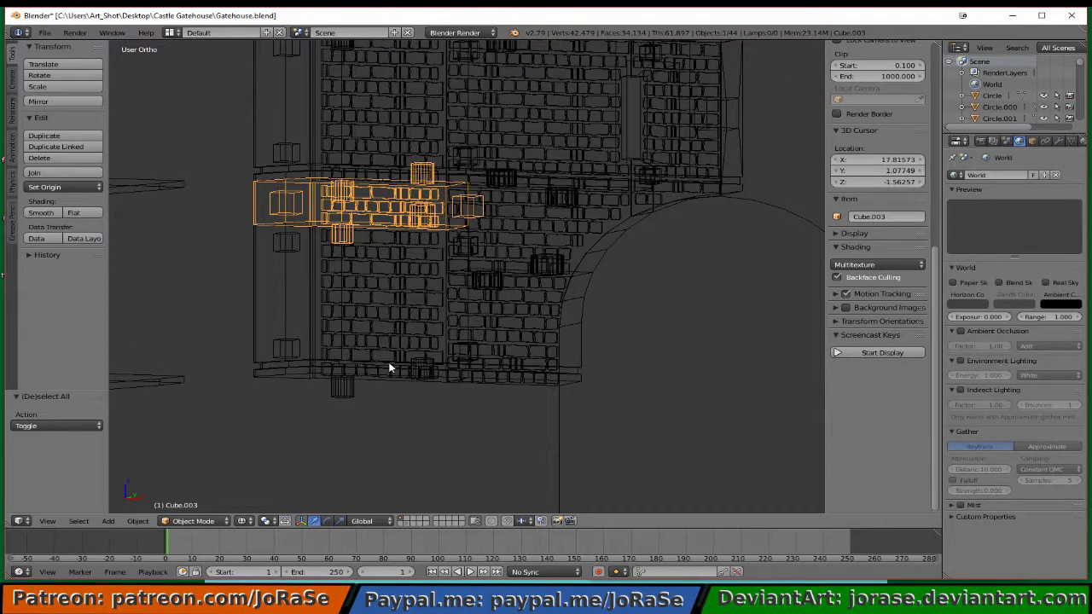
pyautogui.hotkey('shift', 'd')
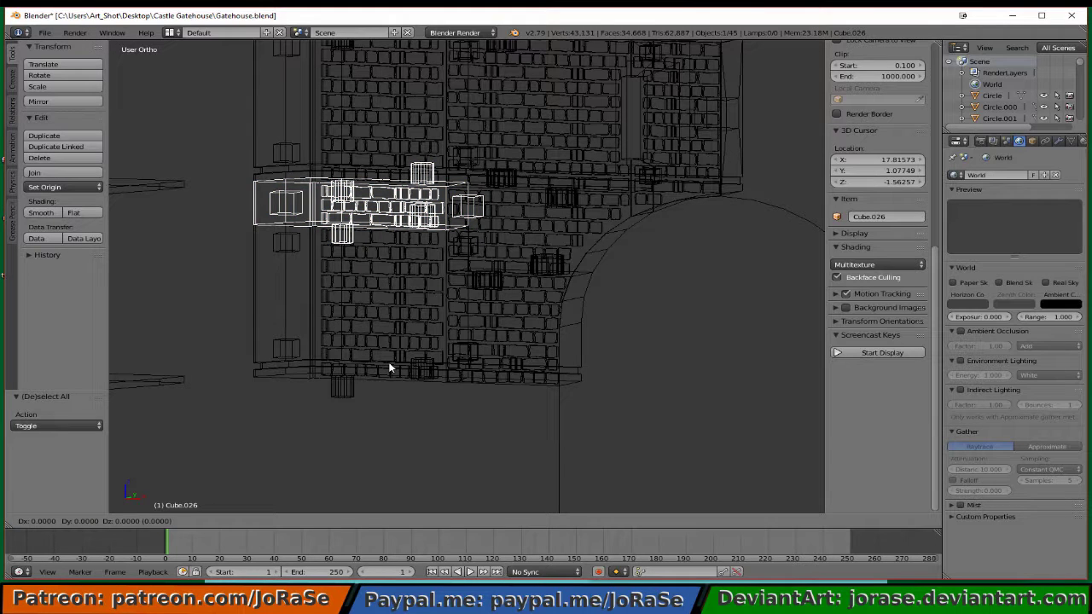
pyautogui.rightClick(389, 367)
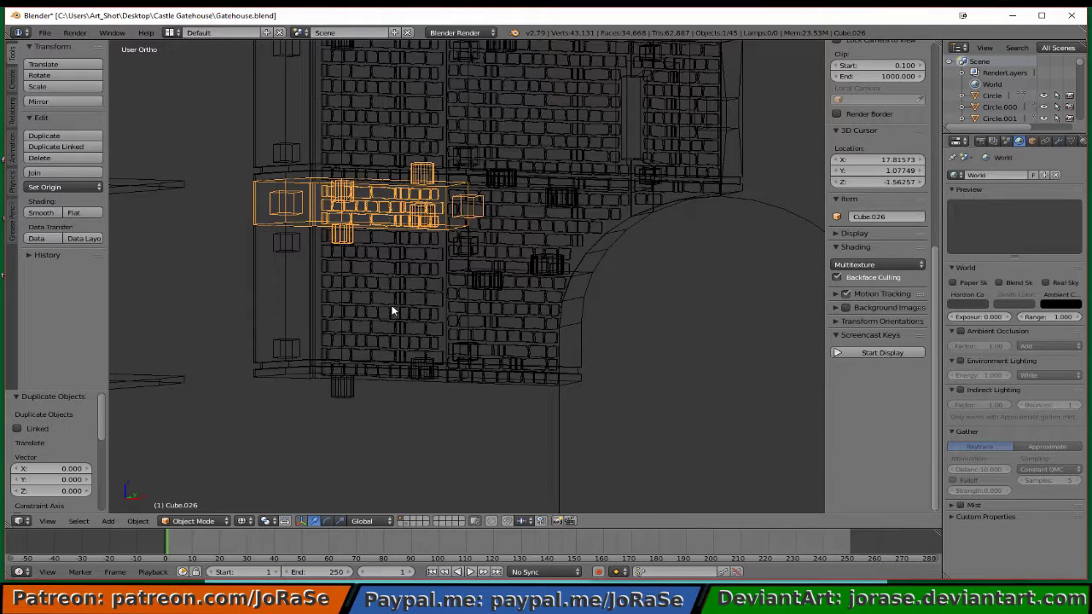
pyautogui.moveTo(401, 199); pyautogui.dragTo(458, 56, button='middle')
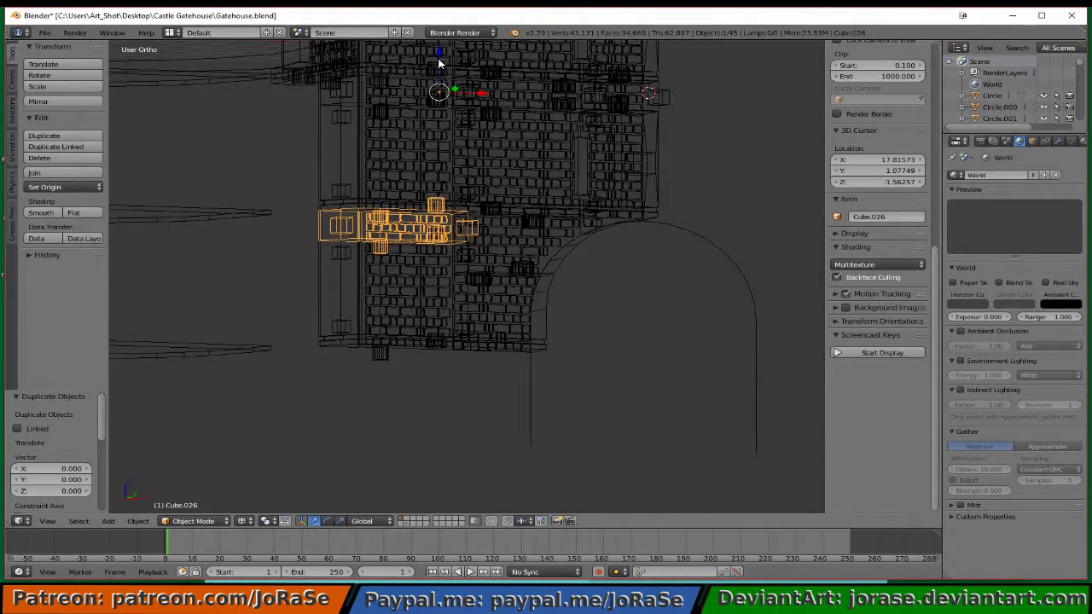
pyautogui.moveTo(438, 63); pyautogui.dragTo(443, 188)
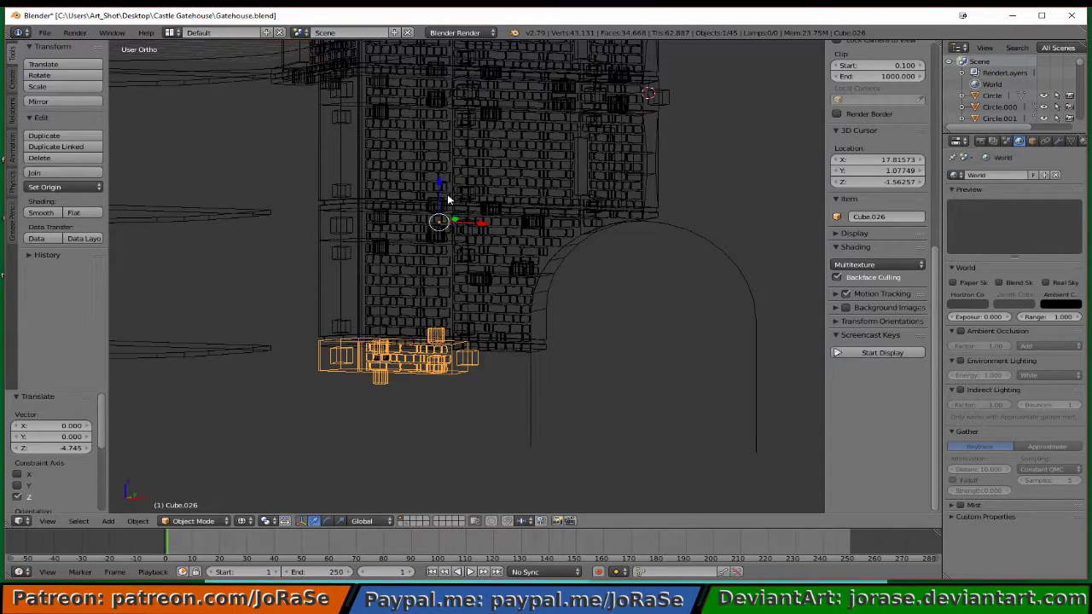
# - In the front view, lower the copied block another 0.217 on Z so its top meets the wall block's underside
pyautogui.press('KP_1')
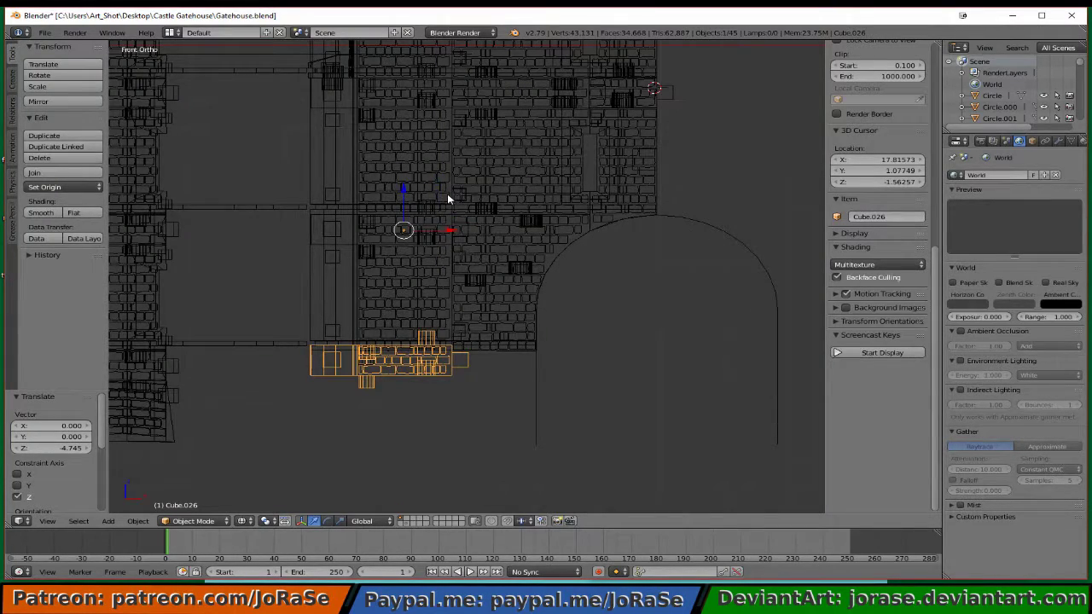
pyautogui.scroll(4, 439, 274)
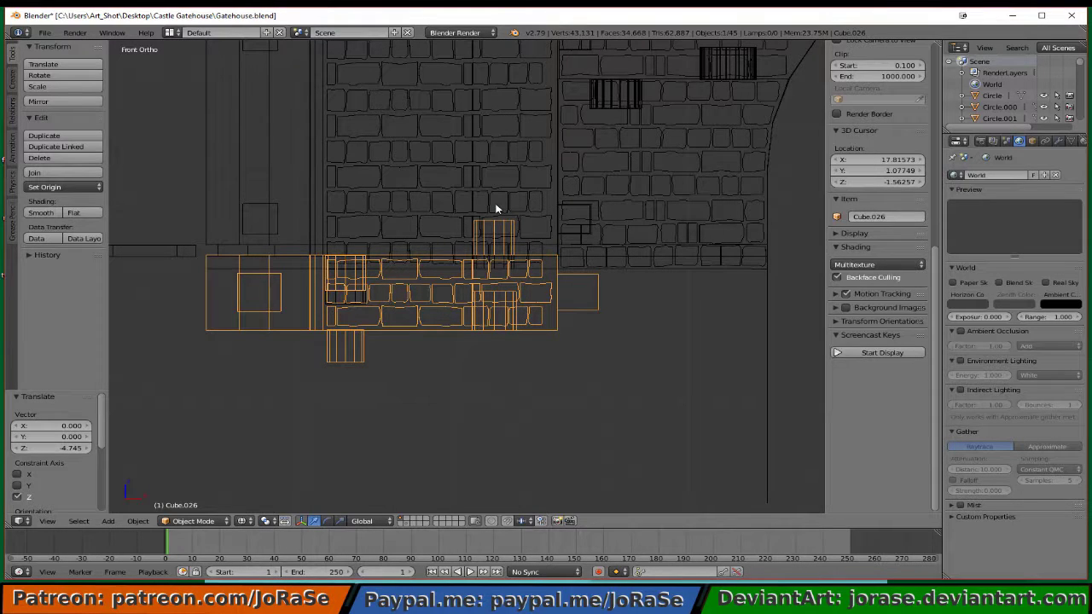
pyautogui.press('g')
pyautogui.press('z')
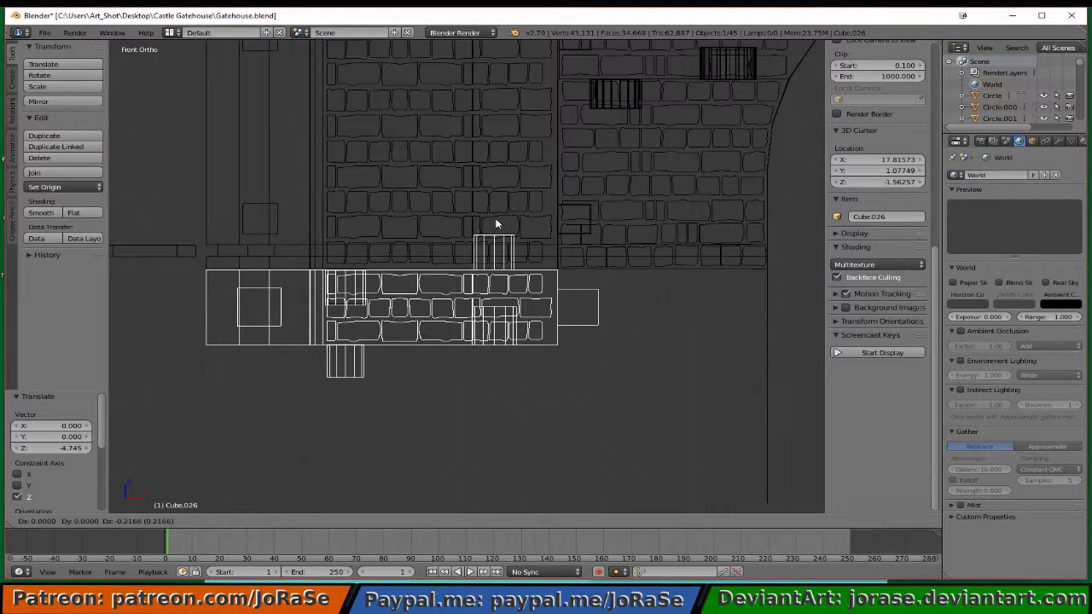
pyautogui.click(497, 223)
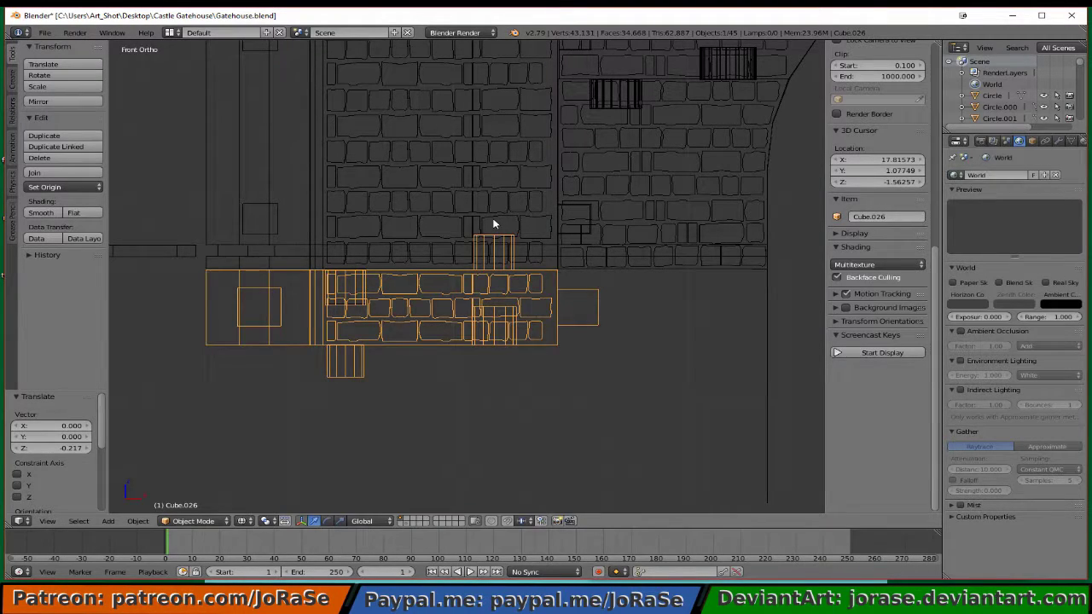
# - Select the copied block's arch-side top peg in Edit Mode, examine it from above against the wall, and return to Object Mode
pyautogui.scroll(3, 493, 224)
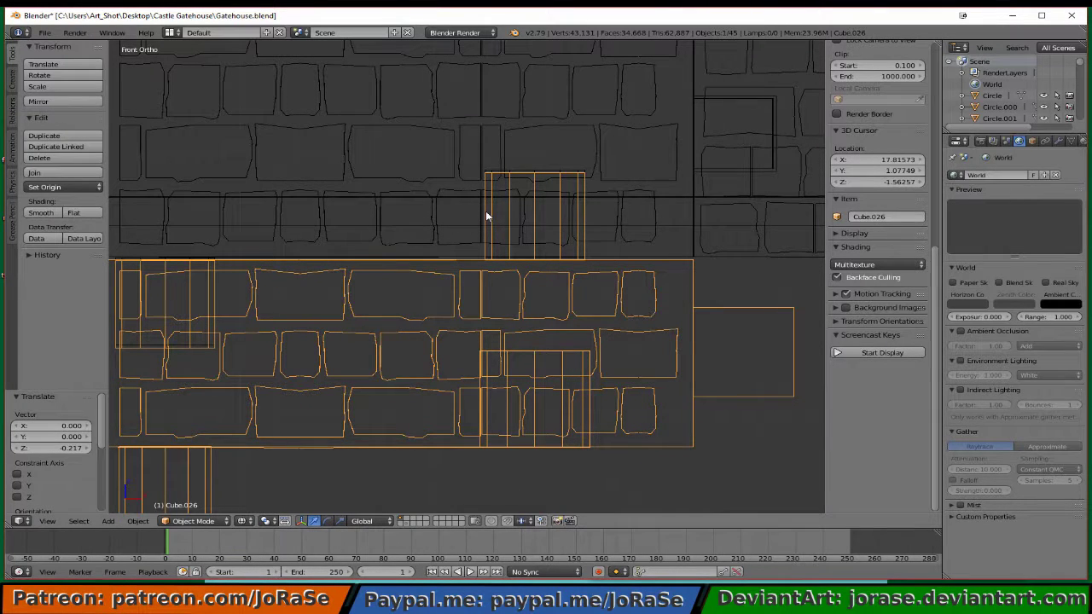
pyautogui.press('Tab')
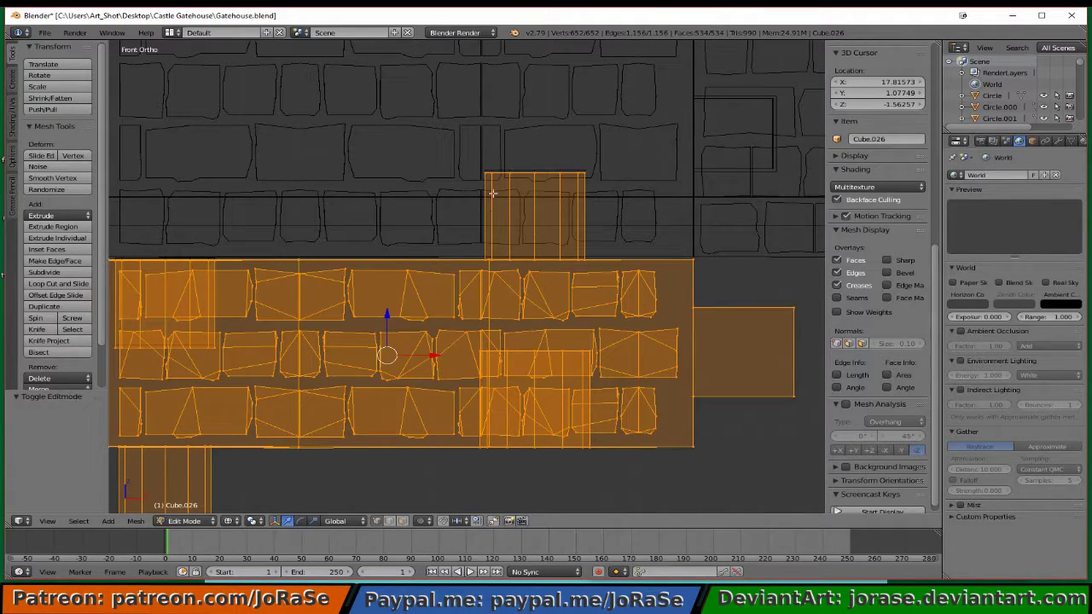
pyautogui.moveTo(492, 193); pyautogui.dragTo(494, 215, button='middle')
pyautogui.press('a')
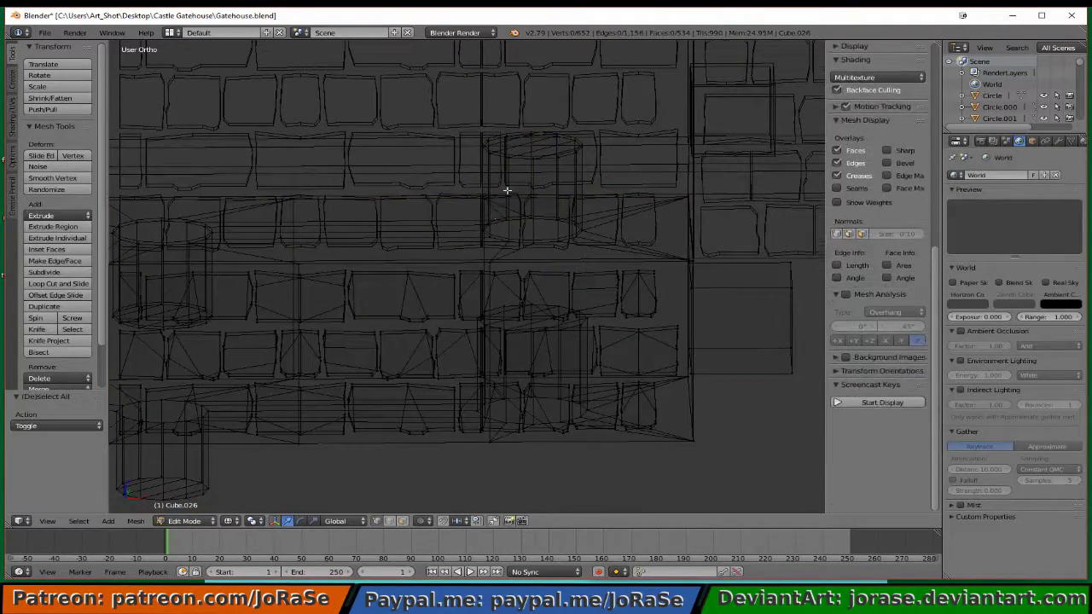
pyautogui.press('b')
pyautogui.moveTo(465, 105); pyautogui.dragTo(604, 167)
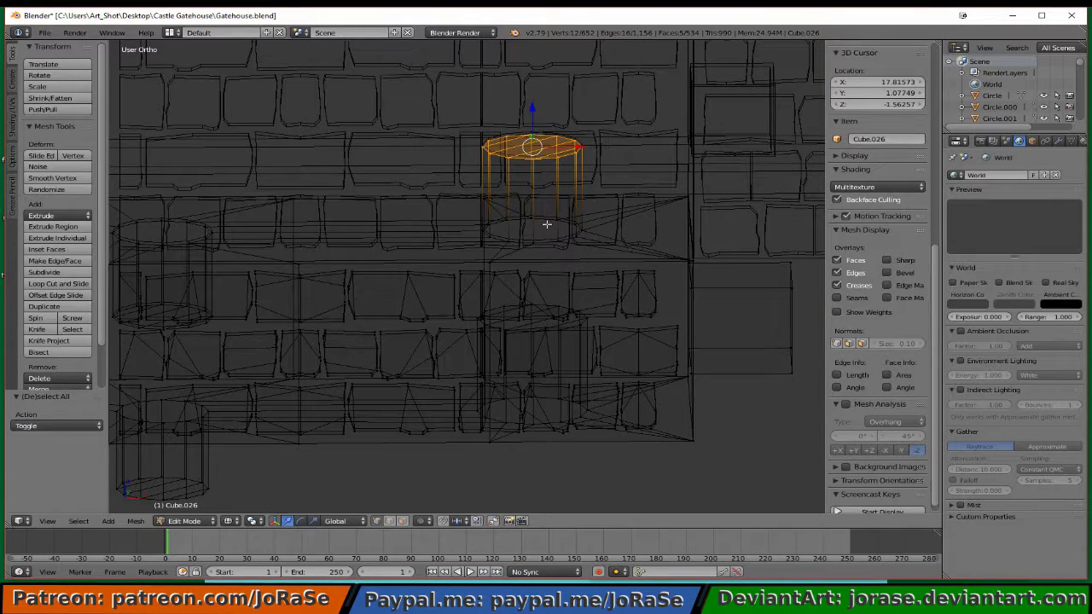
pyautogui.hotkey('ctrl', 'l')
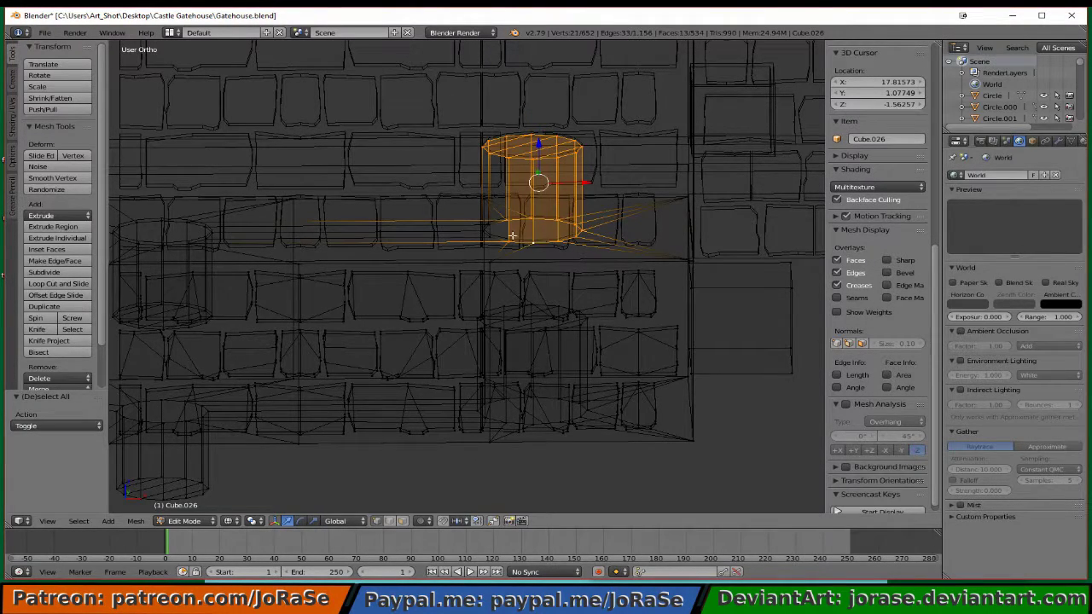
pyautogui.keyDown('shift'); pyautogui.rightClick(484, 230); pyautogui.keyUp('shift')
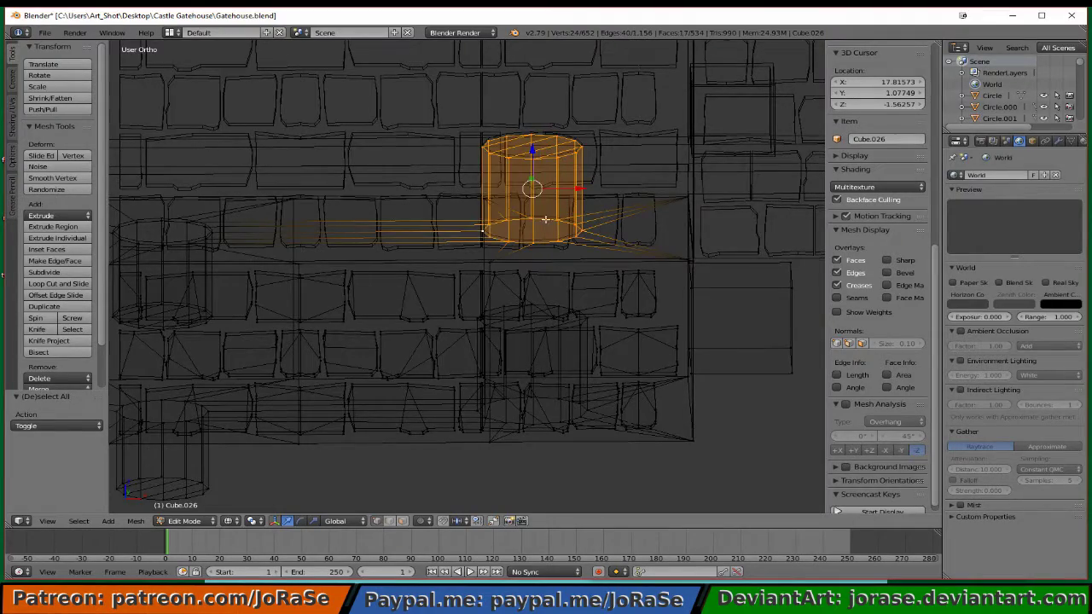
pyautogui.moveTo(545, 219); pyautogui.dragTo(418, 233, button='middle')
pyautogui.moveTo(538, 305); pyautogui.dragTo(643, 273, button='middle')
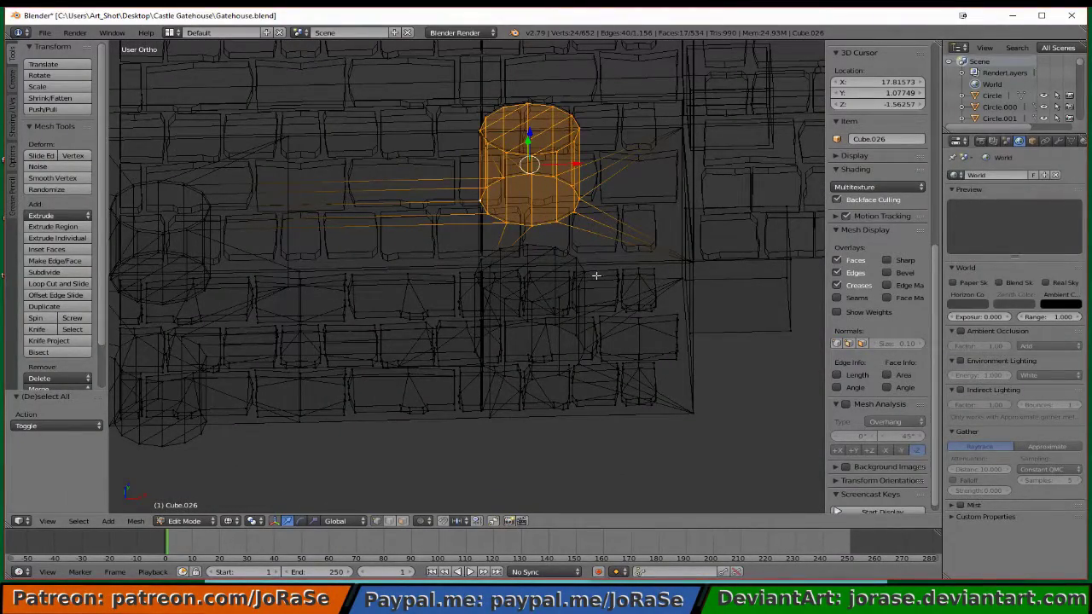
pyautogui.press('KP_7')
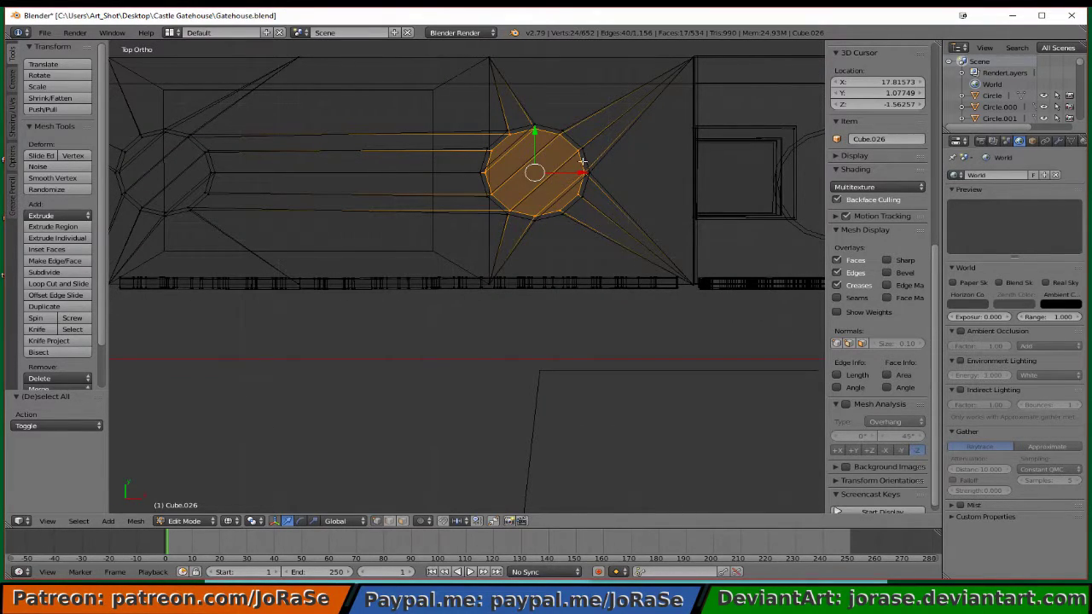
pyautogui.moveTo(558, 296); pyautogui.dragTo(548, 238, button='middle')
pyautogui.press('Tab')
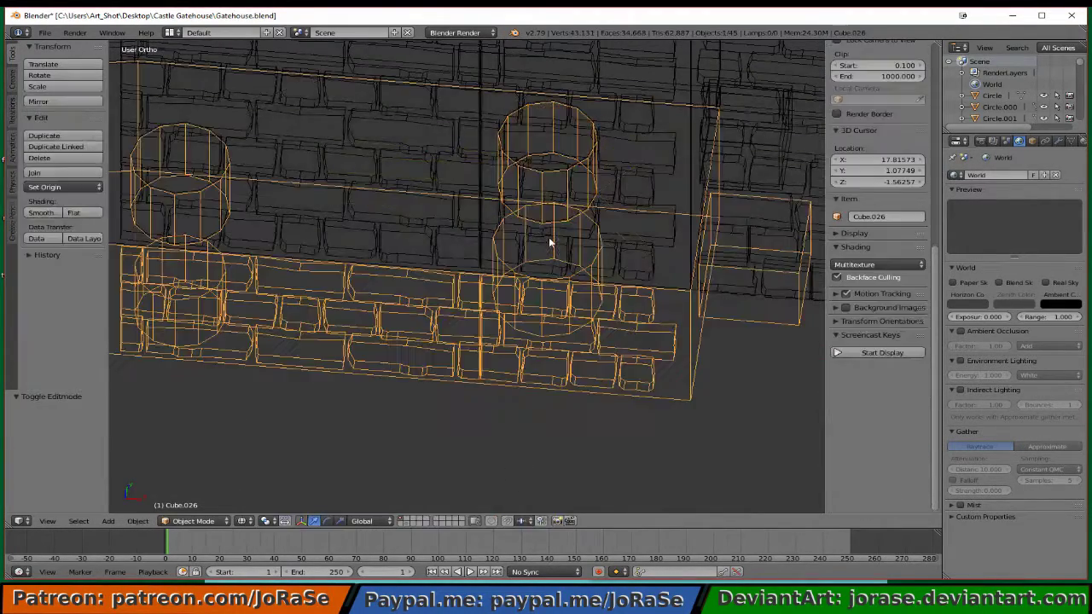
# - Edit the wall block above the copy and select the lower rim vertices of its arch-side peg socket
pyautogui.rightClick(646, 179)
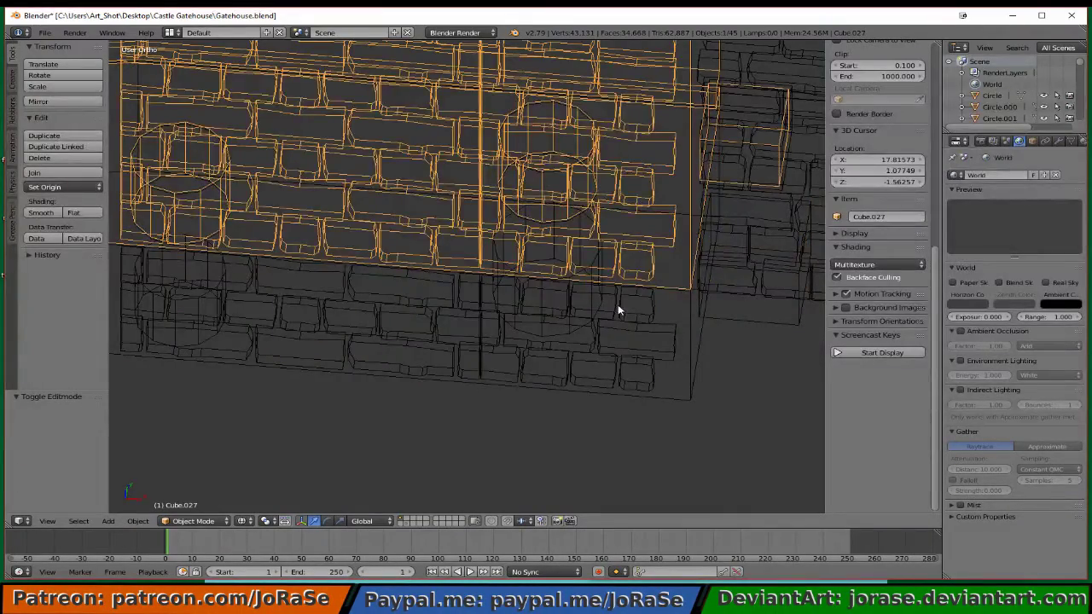
pyautogui.press('Tab')
pyautogui.moveTo(616, 315); pyautogui.dragTo(510, 315, button='middle')
pyautogui.press('a')
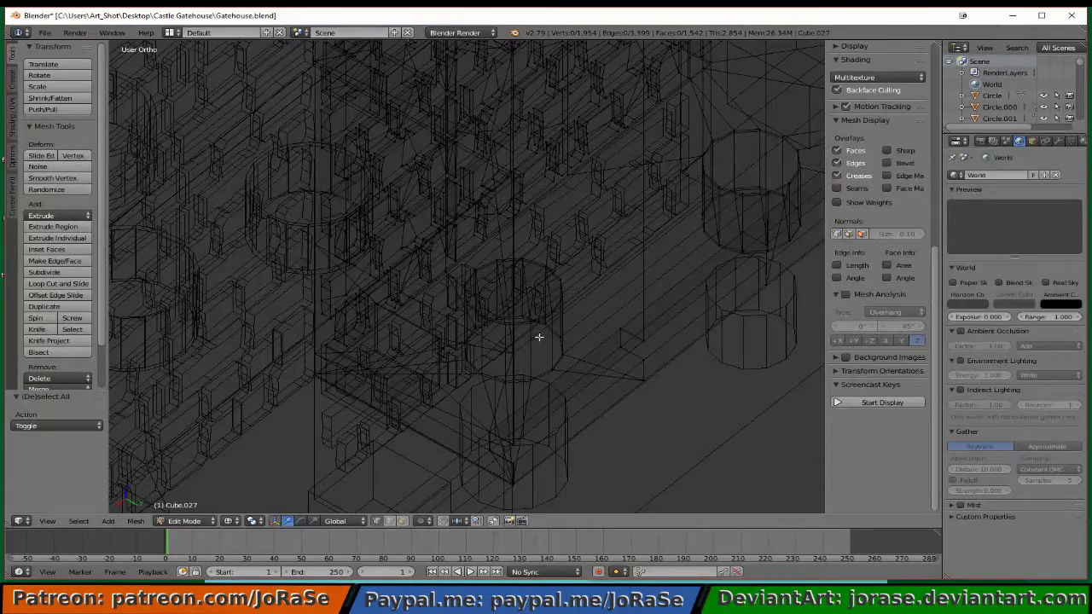
pyautogui.rightClick(538, 324)
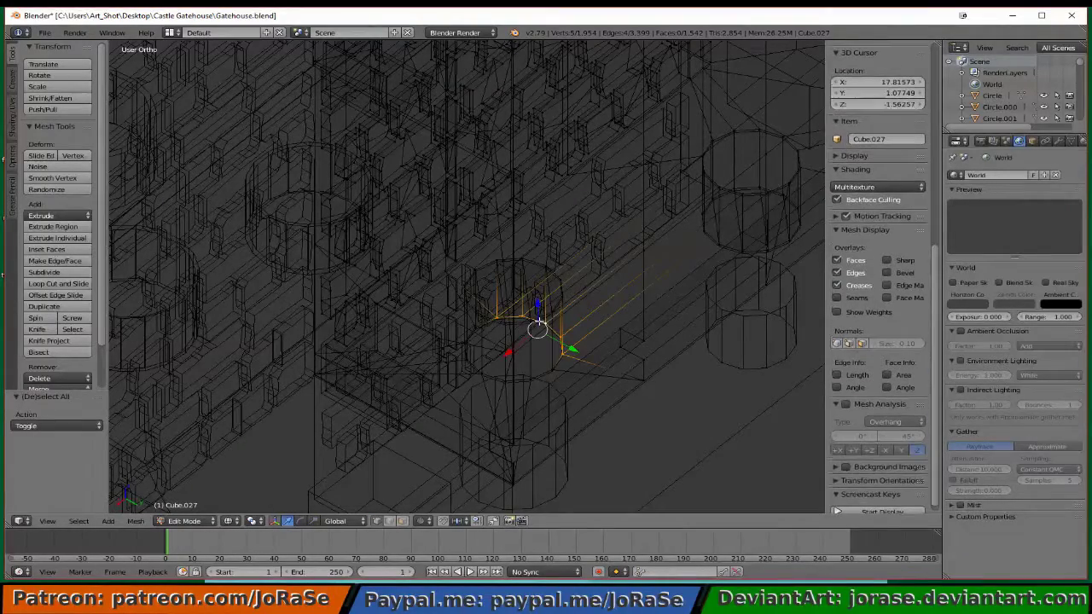
pyautogui.keyDown('shift'); pyautogui.rightClick(523, 379); pyautogui.keyUp('shift')
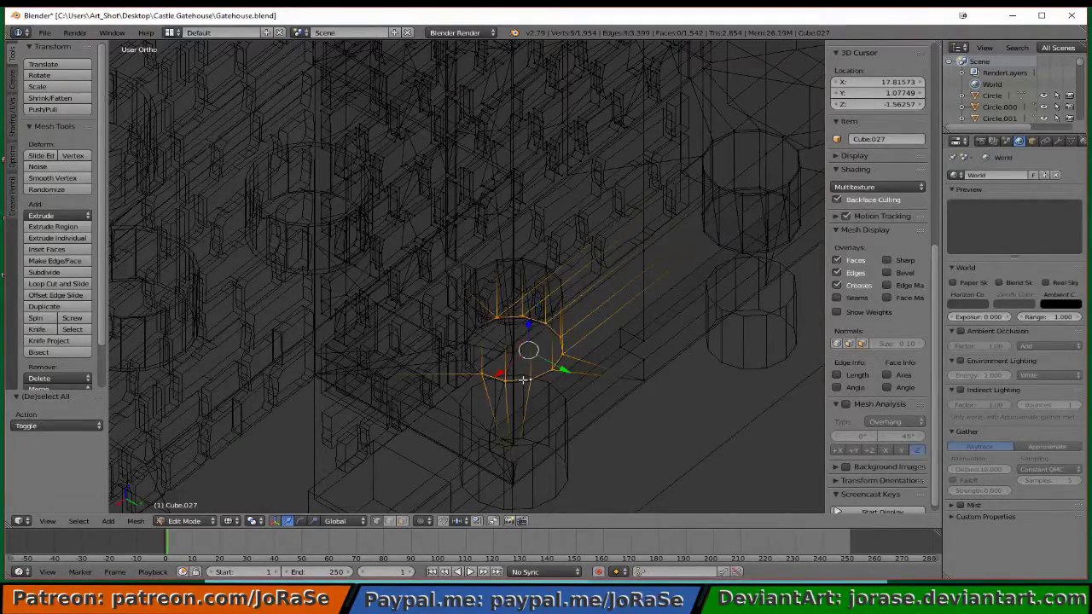
pyautogui.keyDown('shift'); pyautogui.rightClick(467, 353); pyautogui.keyUp('shift')
pyautogui.keyDown('shift'); pyautogui.rightClick(469, 345); pyautogui.keyUp('shift')
pyautogui.keyDown('shift'); pyautogui.rightClick(475, 336); pyautogui.keyUp('shift')
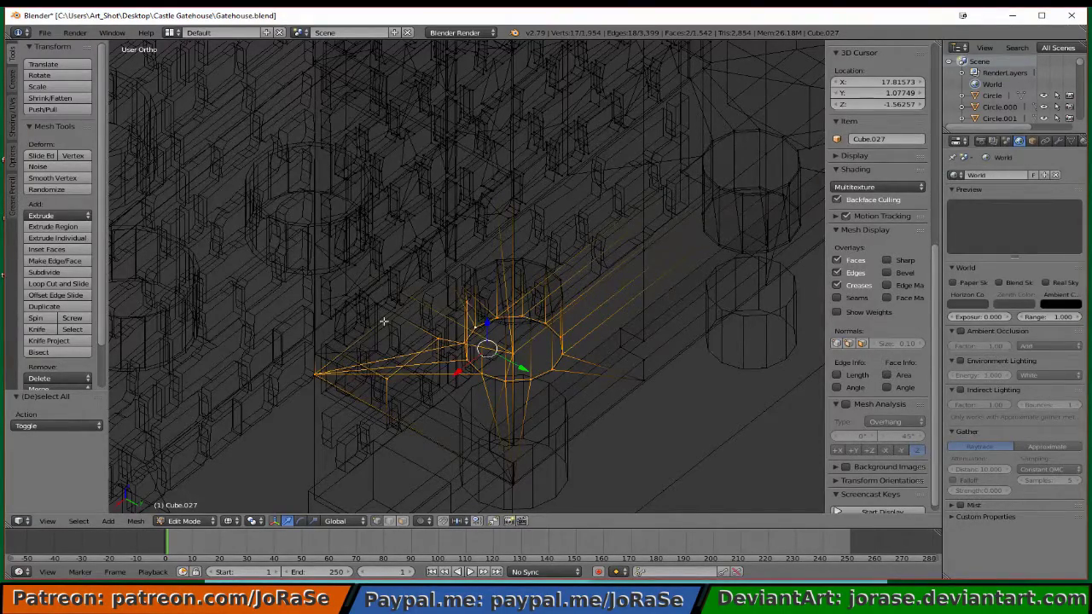
# - Add the socket's upper rim to the selection and deselect the stray vertices at the wall block's corner
pyautogui.moveTo(384, 322); pyautogui.dragTo(392, 394, button='middle')
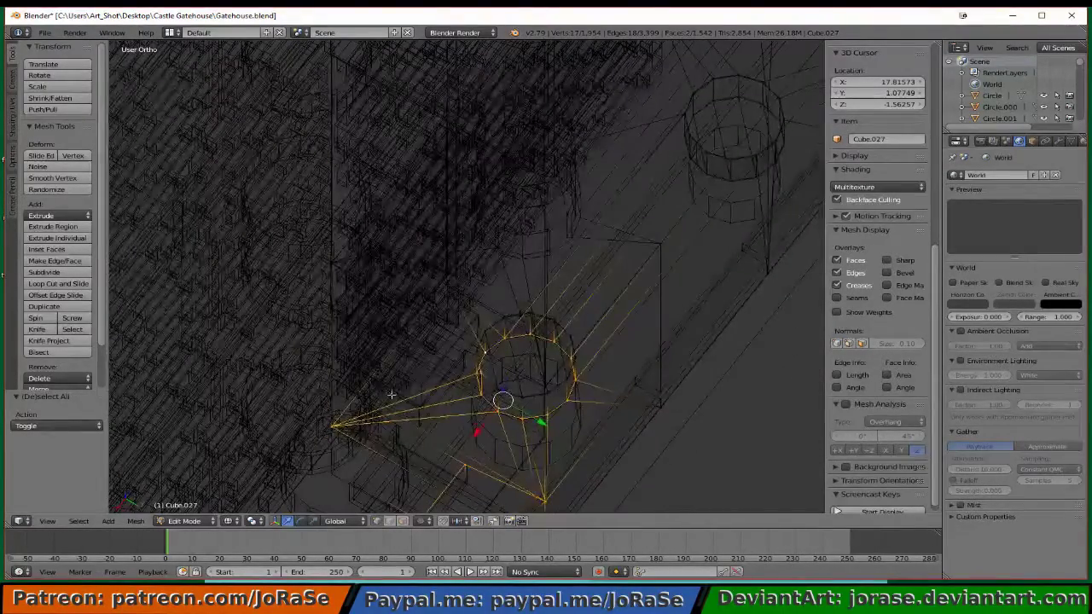
pyautogui.keyDown('ctrl'); pyautogui.rightClick(539, 316); pyautogui.keyUp('ctrl')
pyautogui.keyDown('ctrl'); pyautogui.rightClick(559, 382); pyautogui.keyUp('ctrl')
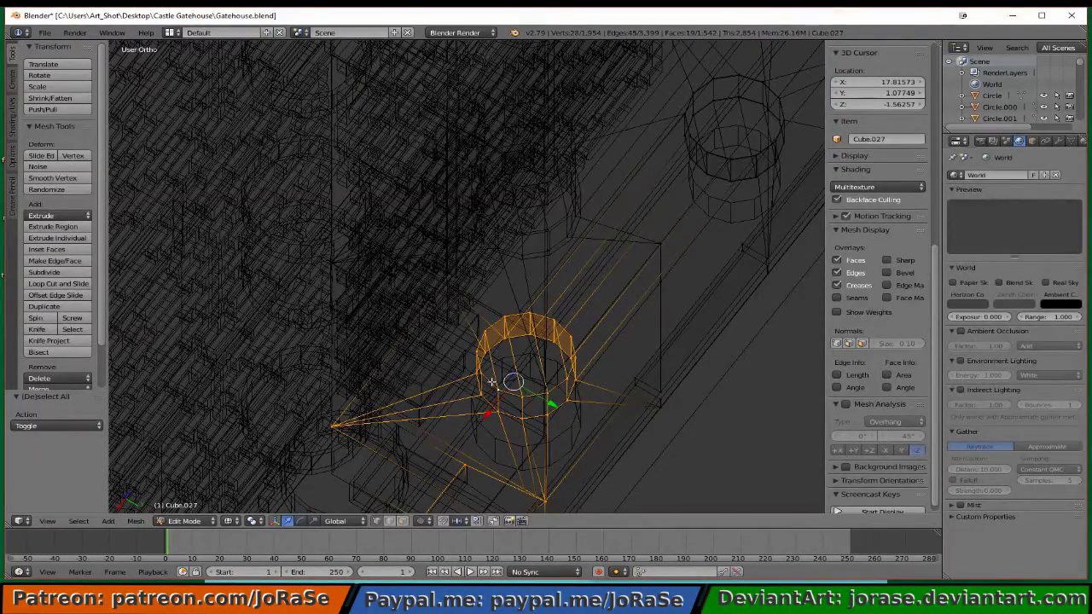
pyautogui.moveTo(502, 381)
pyautogui.mouseDown(button='middle')
pyautogui.moveTo(530, 347)
pyautogui.moveTo(500, 224)
pyautogui.moveTo(480, 343)
pyautogui.mouseUp(button='middle')
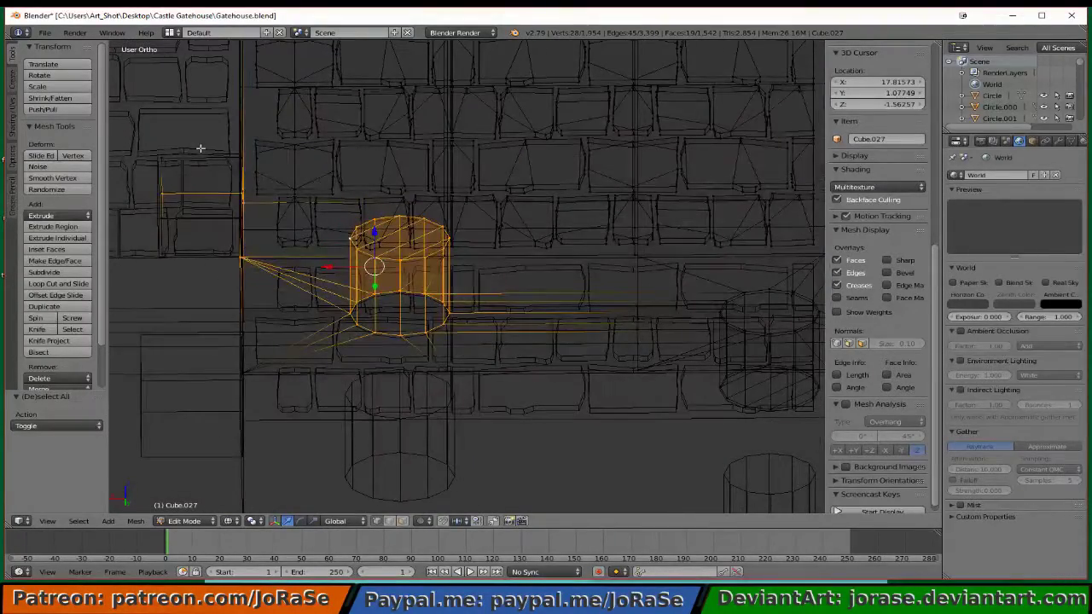
pyautogui.press('b')
pyautogui.moveTo(215, 108); pyautogui.dragTo(283, 357)
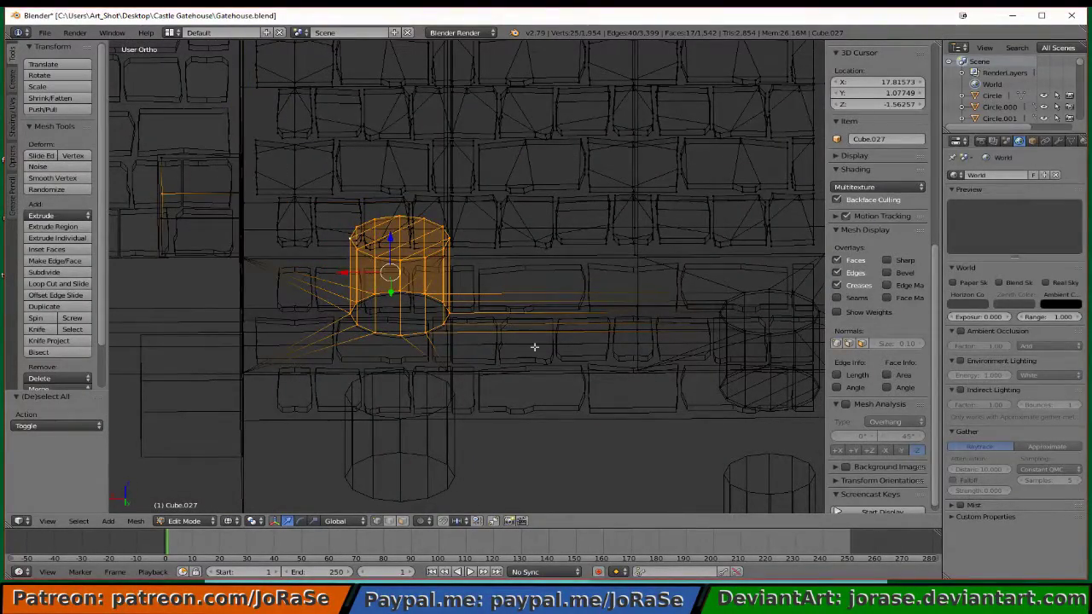
pyautogui.scroll(-3, 533, 337)
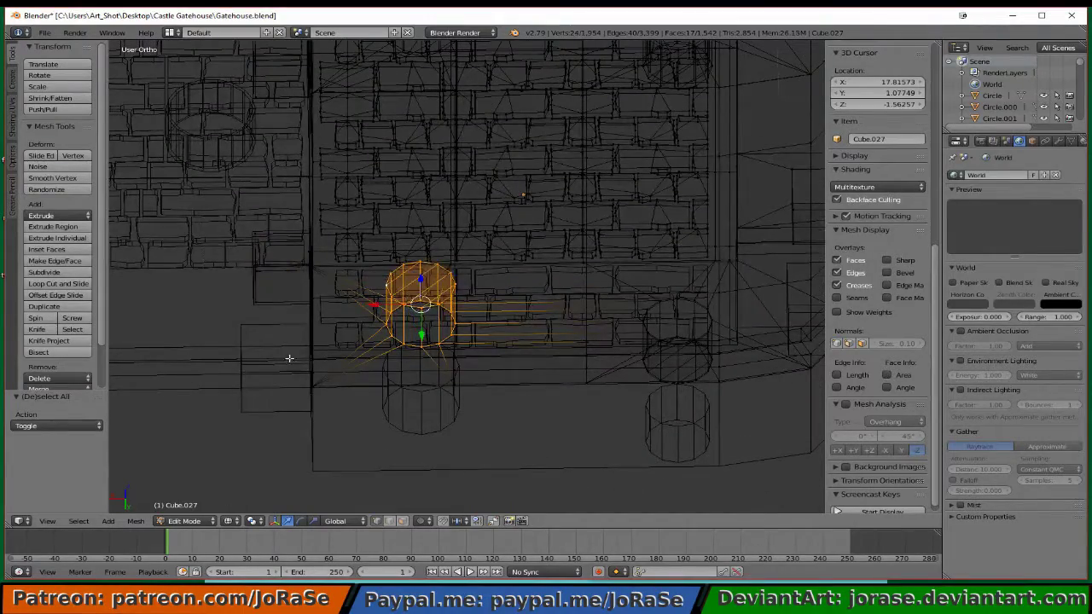
# - In the top view, scale the selected socket up by about 1.069 to fit around the peg
pyautogui.moveTo(319, 294); pyautogui.dragTo(322, 341, button='middle')
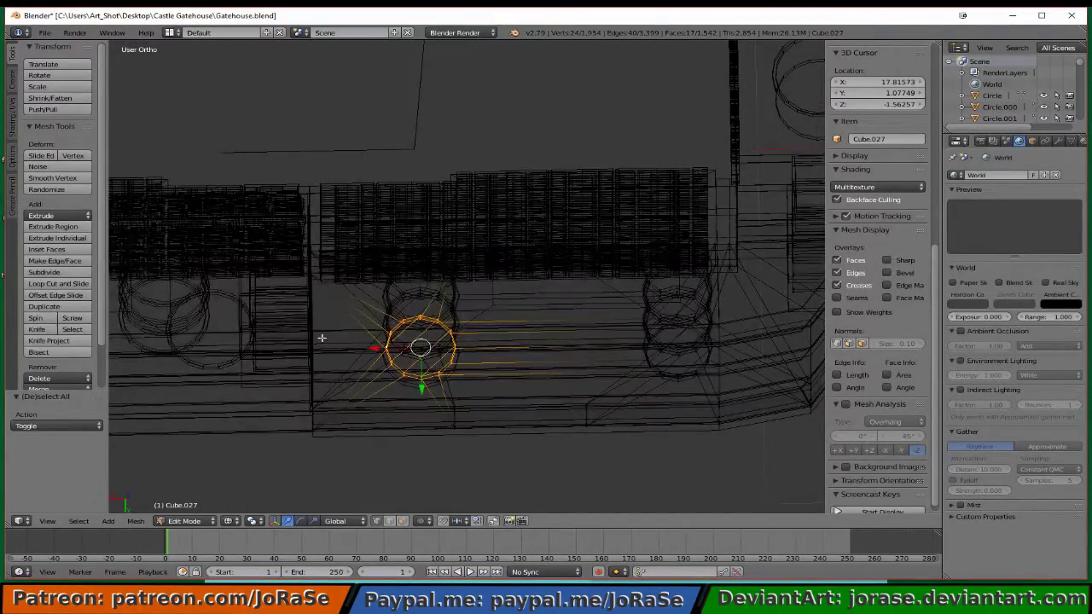
pyautogui.press('KP_7')
pyautogui.scroll(5, 468, 357)
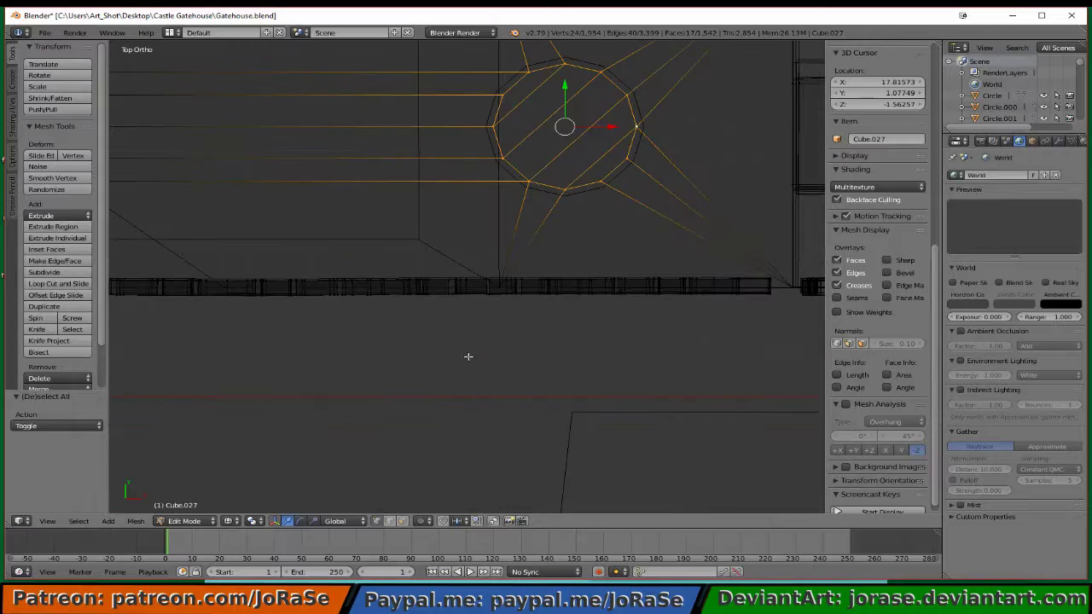
pyautogui.press('s')
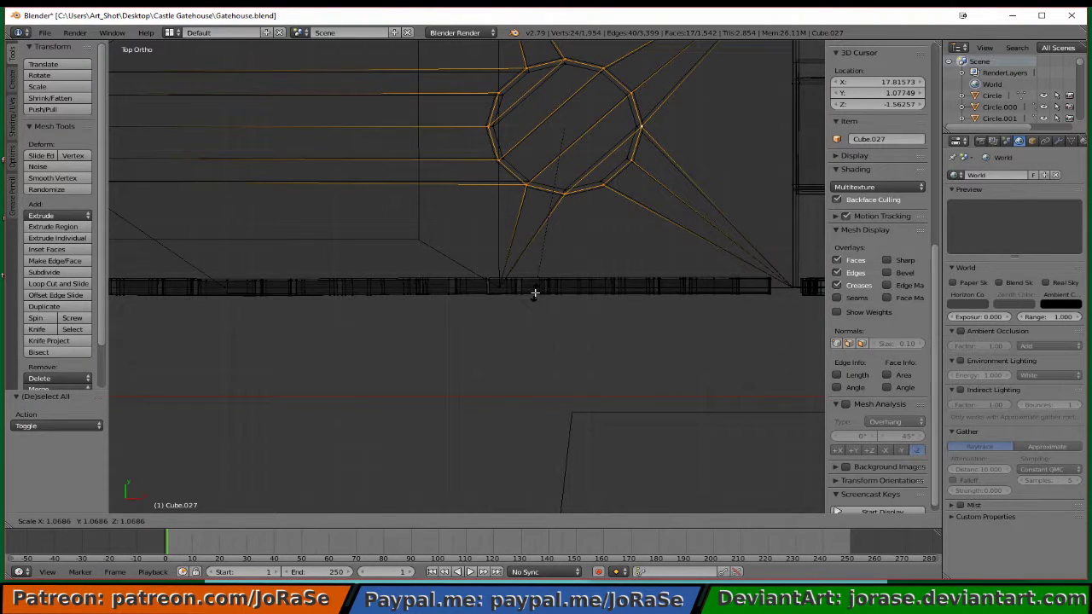
pyautogui.click(535, 298)
pyautogui.moveTo(535, 315); pyautogui.dragTo(548, 219, button='middle')
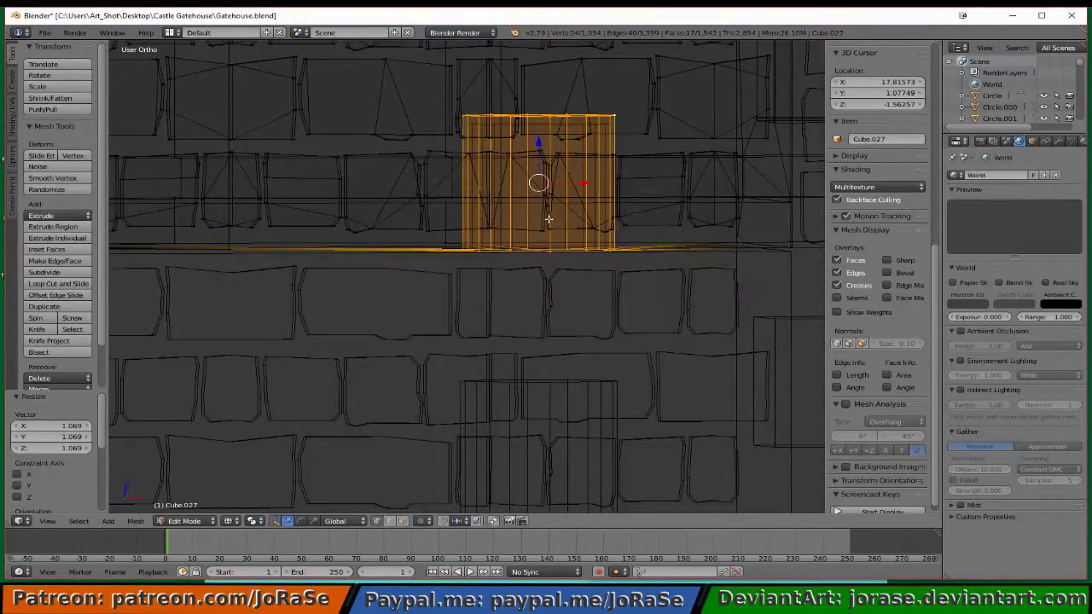
# - Scale the selected arch-side socket to about 0.934 along Z in the front view, then clear the selection
pyautogui.press('KP_7')
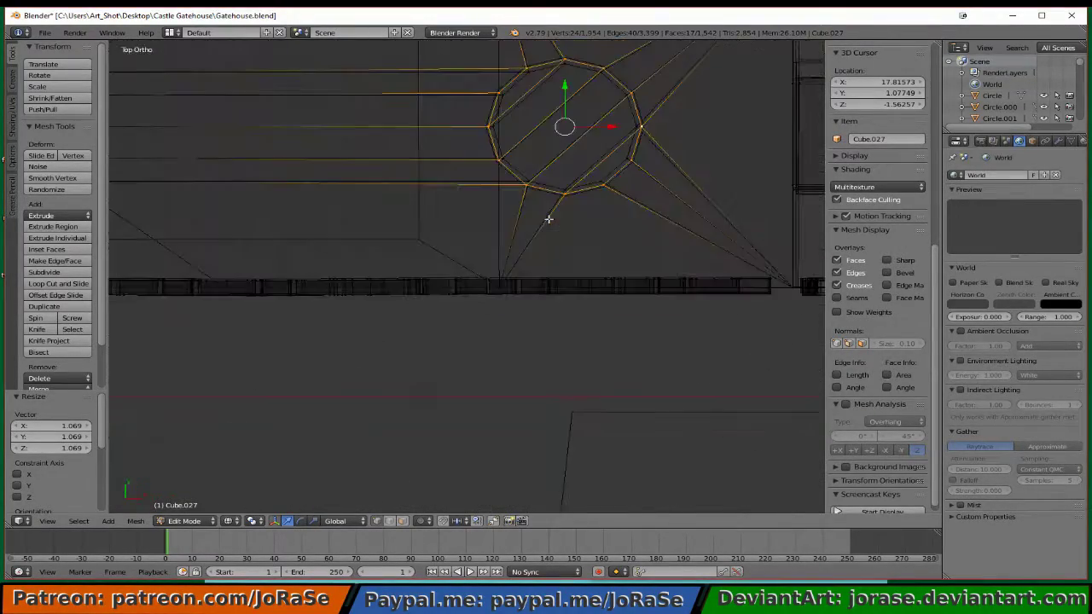
pyautogui.press('KP_1')
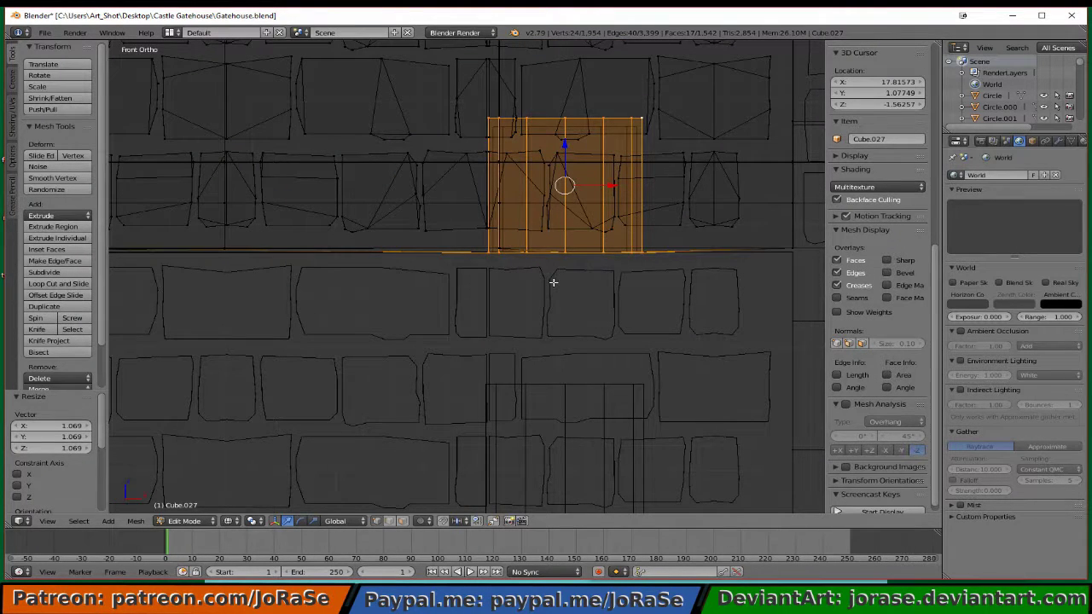
pyautogui.press('s')
pyautogui.press('z')
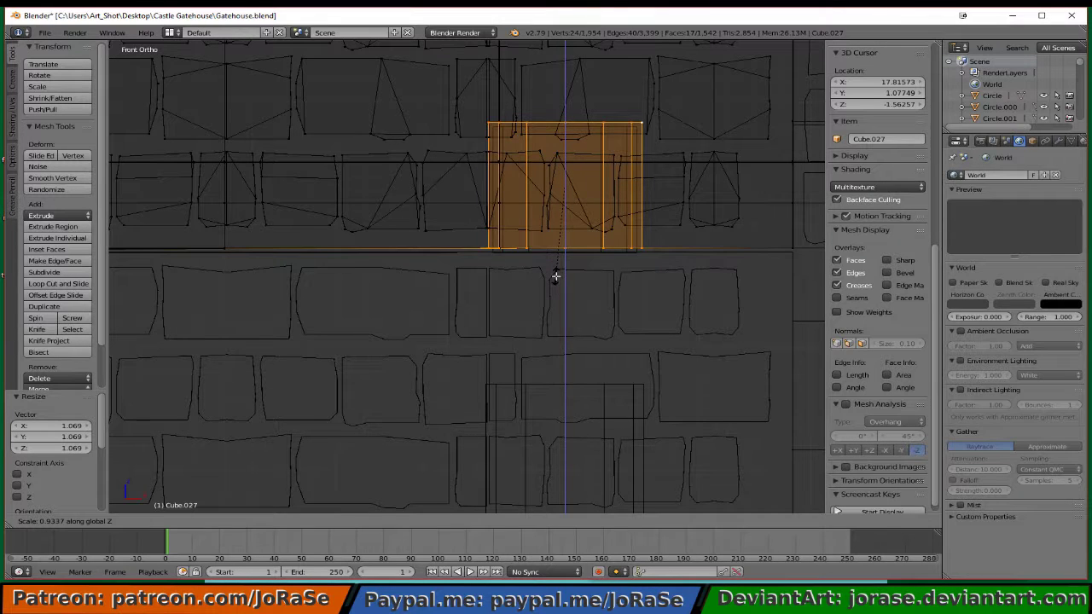
pyautogui.click(555, 276)
pyautogui.press('a')
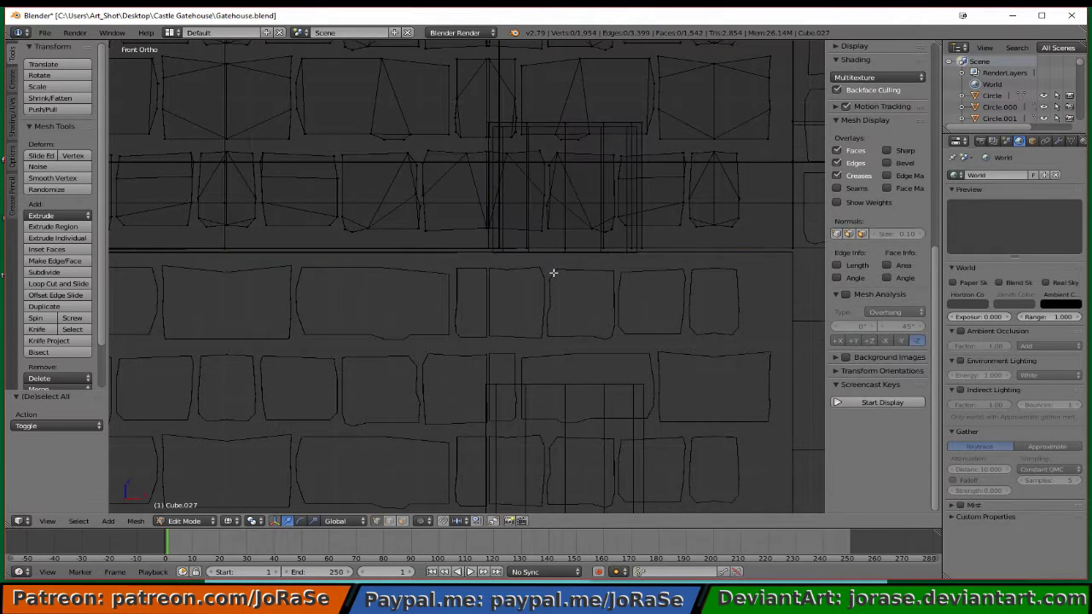
# - Select the downward peg on the wall block's end away from the arch, leaving out the stray corner vertices
pyautogui.scroll(-4, 555, 276)
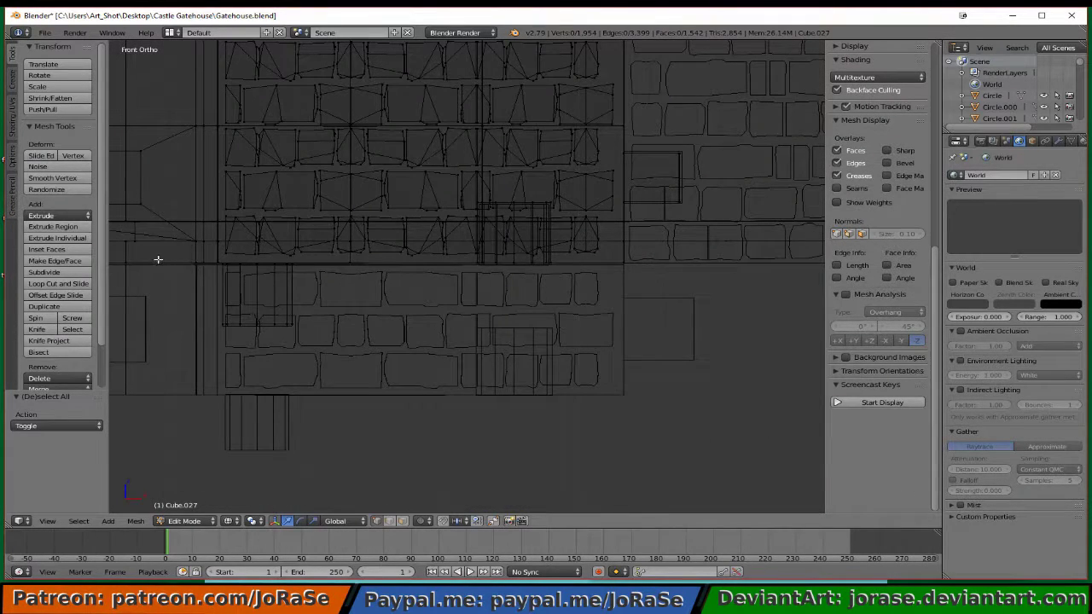
pyautogui.press('b')
pyautogui.moveTo(153, 258); pyautogui.dragTo(223, 268)
pyautogui.press('b')
pyautogui.moveTo(216, 256); pyautogui.dragTo(311, 336)
pyautogui.moveTo(362, 300); pyautogui.dragTo(213, 264, button='middle')
pyautogui.press('b')
pyautogui.moveTo(207, 267); pyautogui.dragTo(220, 284)
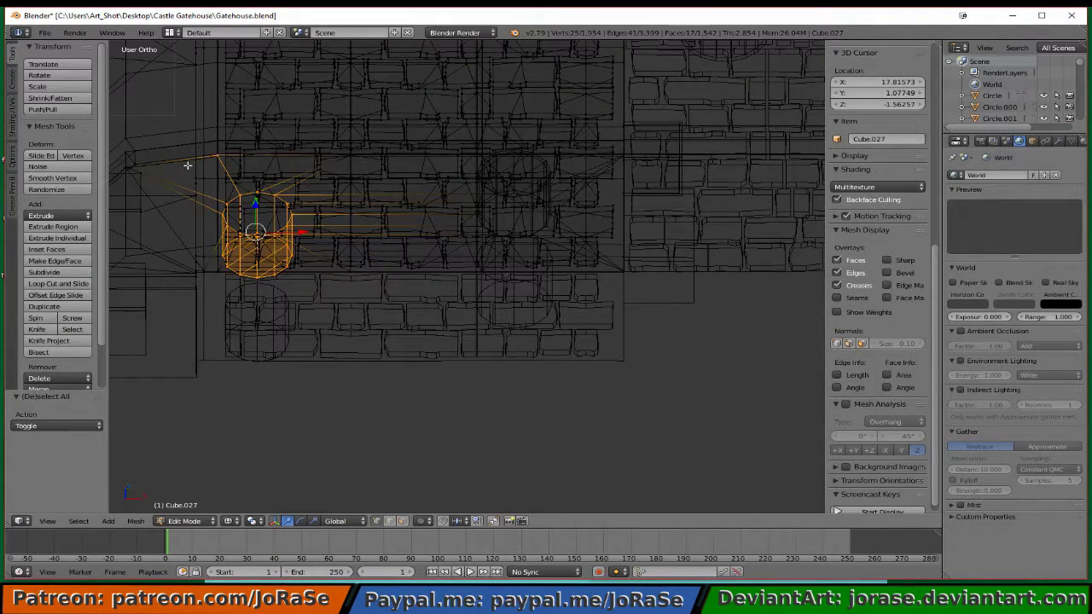
# - Scale the selected downward peg to 0.925 in the top view so it fits inside the copied block's socket
pyautogui.moveTo(344, 209); pyautogui.dragTo(353, 273, button='middle')
pyautogui.press('KP_7')
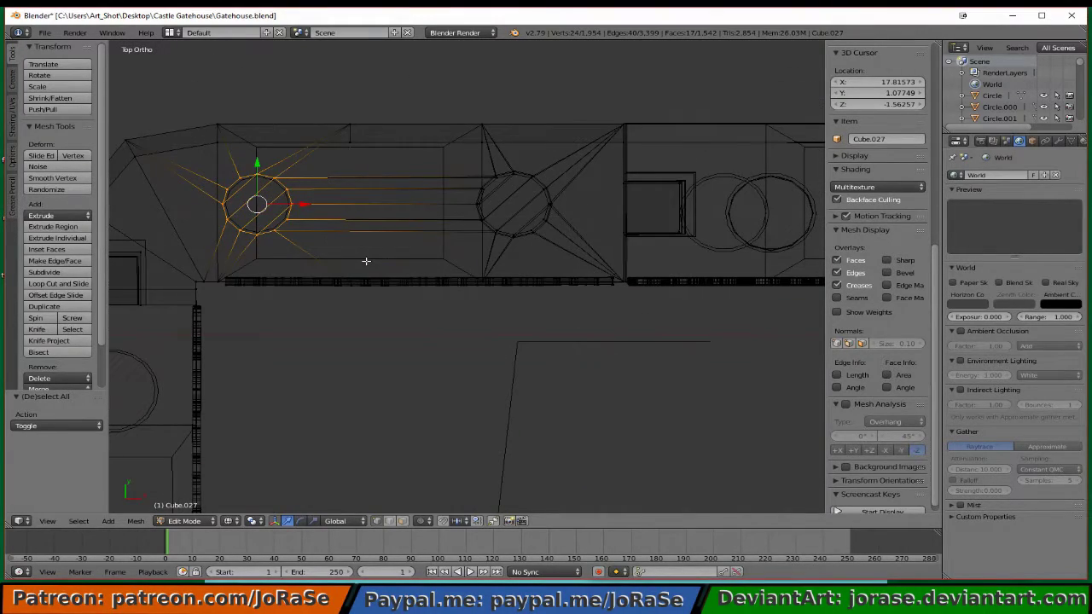
pyautogui.press('s')
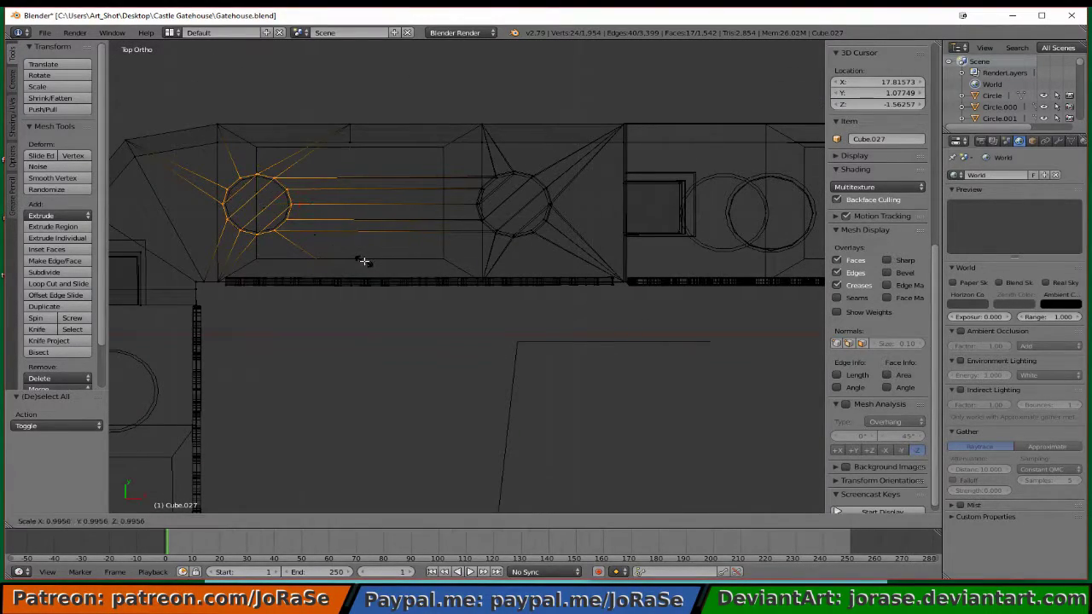
pyautogui.click(357, 254)
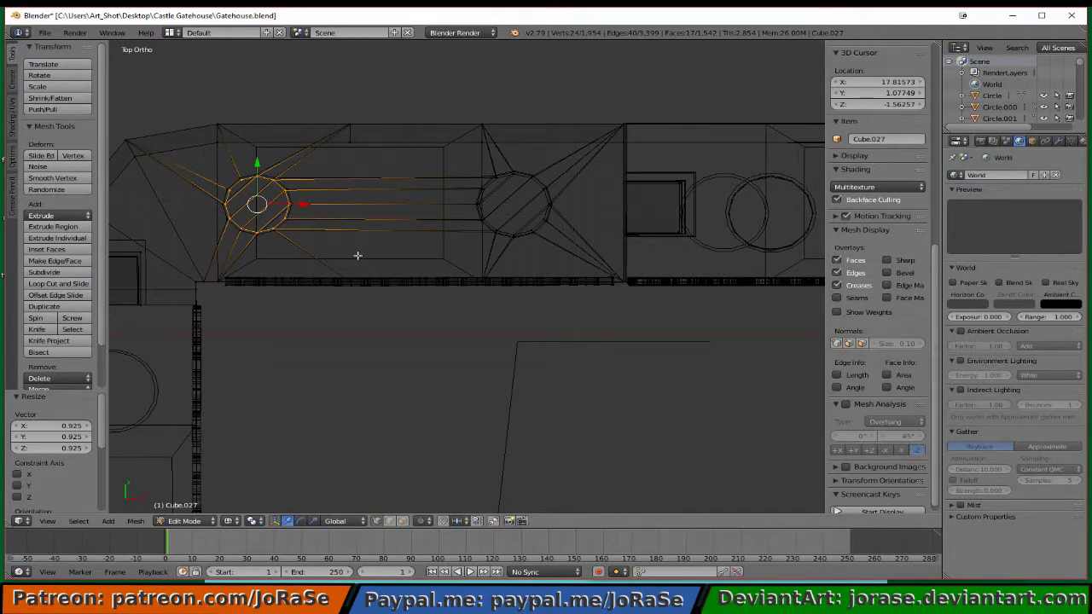
# - Stretch the downward peg by 1.082 along Z in the front view and clear the selection
pyautogui.moveTo(348, 373); pyautogui.dragTo(359, 245, button='middle')
pyautogui.press('KP_3')
pyautogui.press('KP_1')
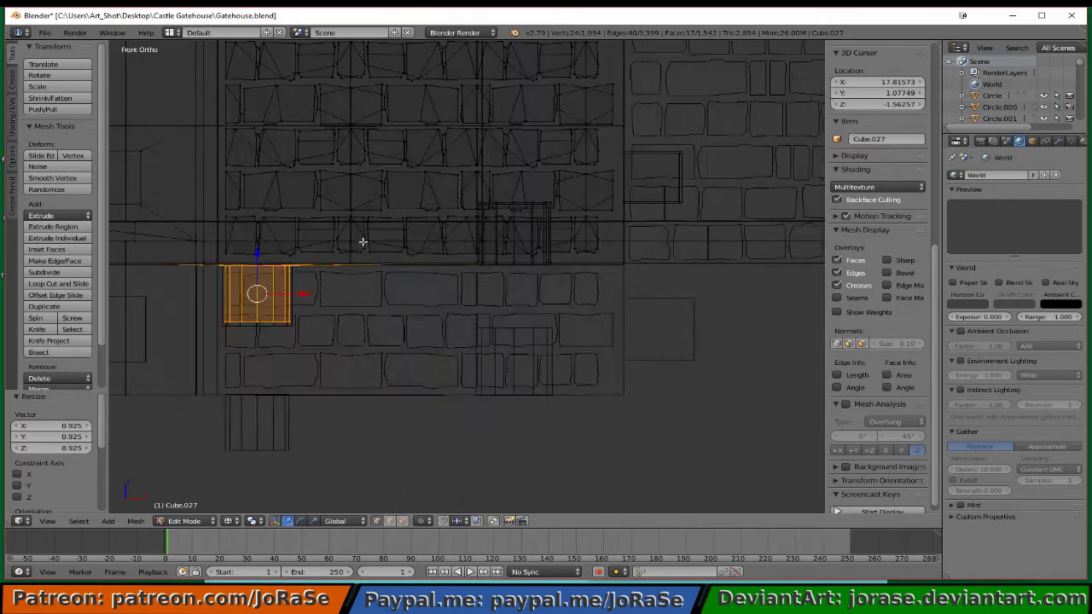
pyautogui.keyDown('shift'); pyautogui.moveTo(333, 273); pyautogui.dragTo(487, 247, button='middle'); pyautogui.keyUp('shift')
pyautogui.scroll(4, 500, 246)
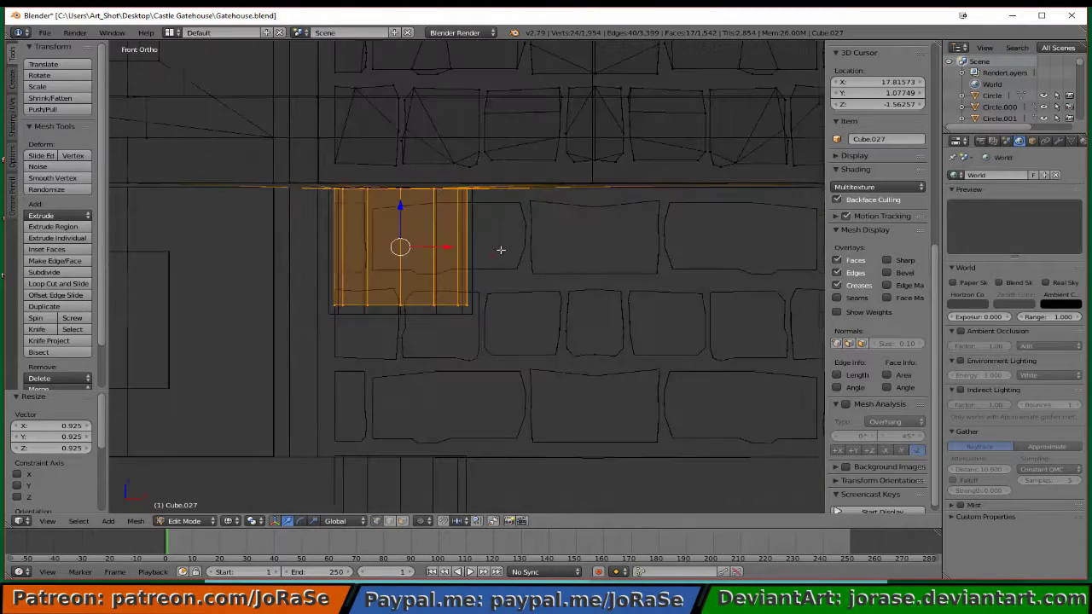
pyautogui.press('s')
pyautogui.press('z')
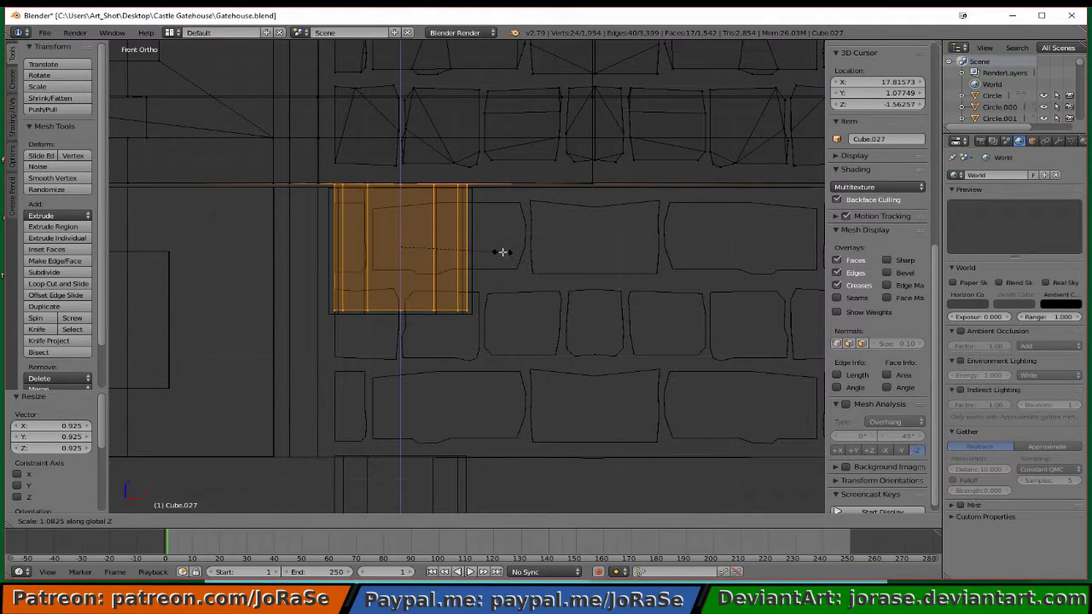
pyautogui.click(502, 252)
pyautogui.scroll(-3, 482, 256)
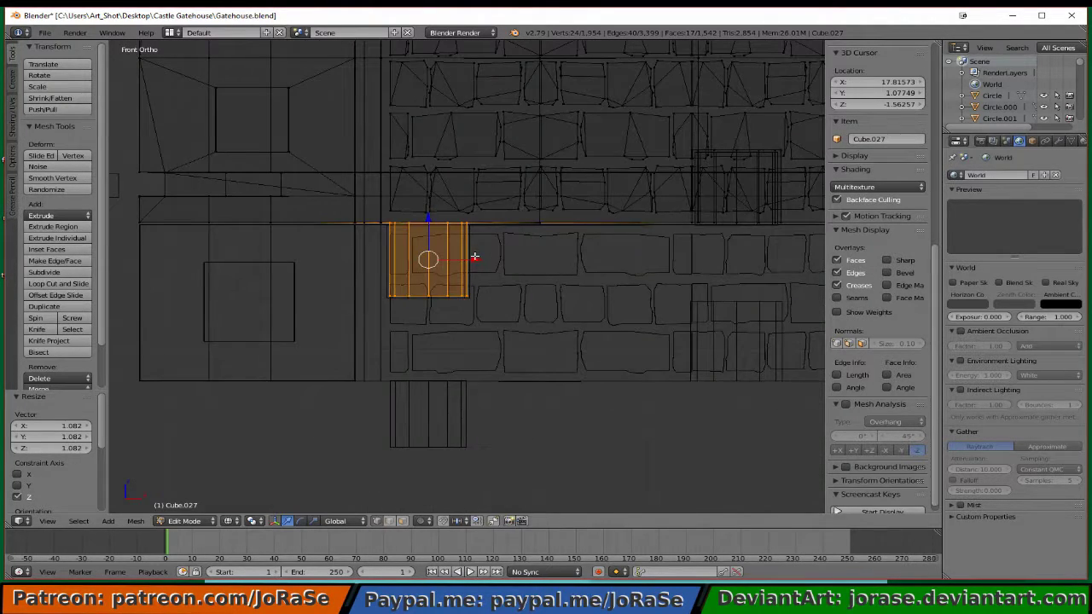
pyautogui.press('a')
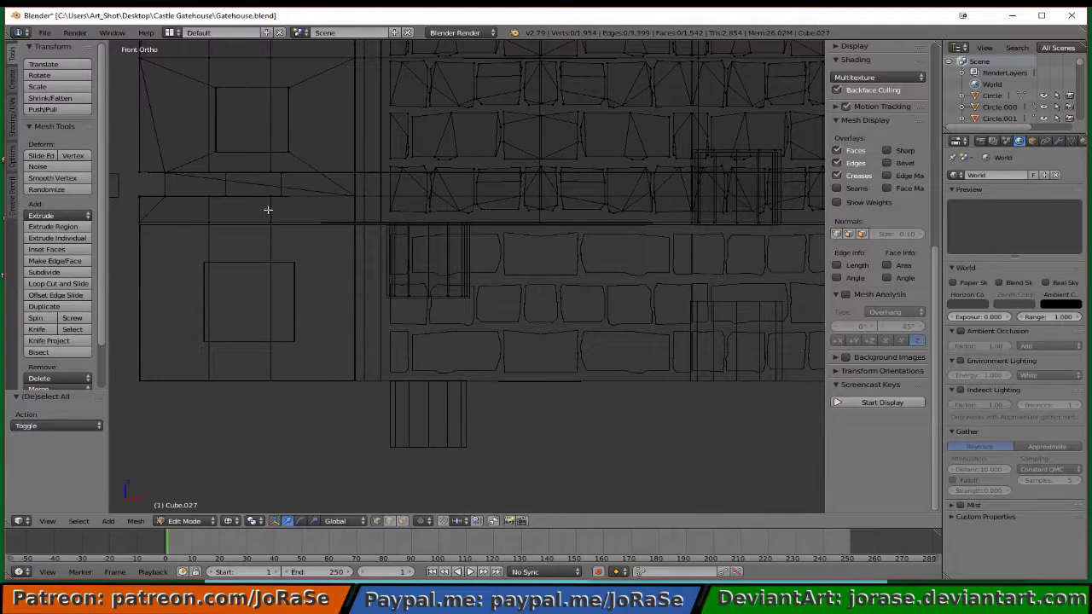
# - Box-select all vertices along the wall block's bottom face, including both peg rims, and drop the brick vertices above them
pyautogui.moveTo(268, 209); pyautogui.dragTo(797, 224)
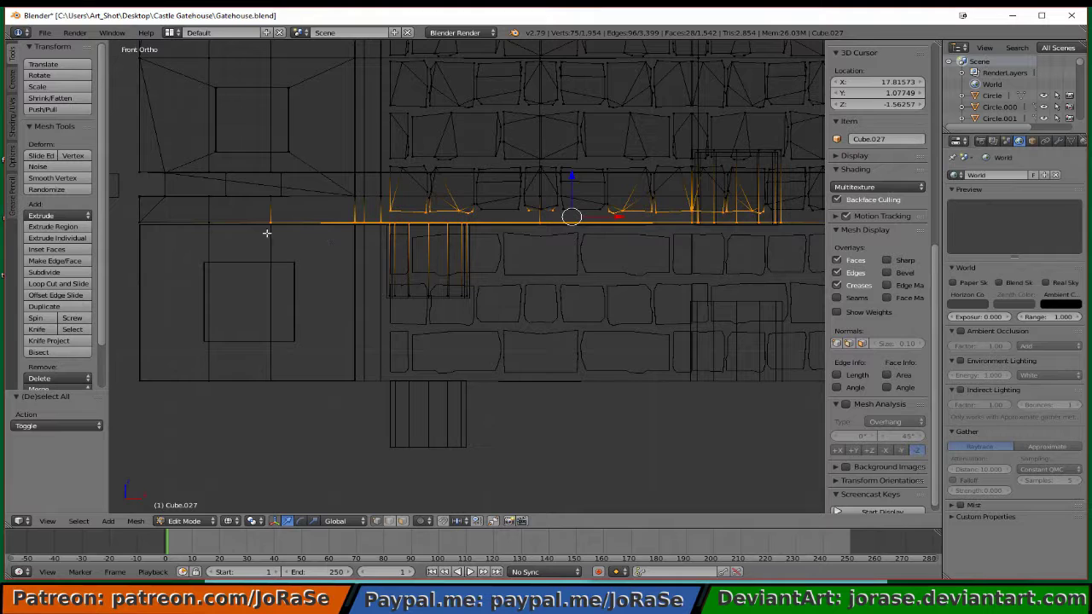
pyautogui.press('b')
pyautogui.moveTo(130, 213); pyautogui.dragTo(293, 247)
pyautogui.press('b')
pyautogui.moveTo(375, 191); pyautogui.dragTo(776, 224, button='middle')
pyautogui.press('b')
pyautogui.scroll(-2, 752, 228)
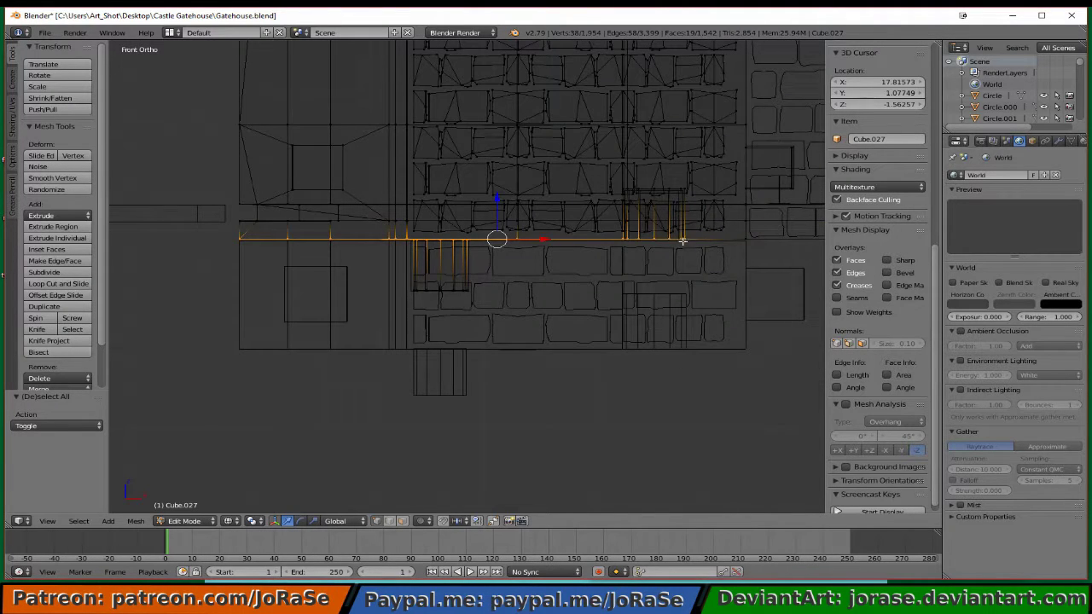
pyautogui.press('b')
pyautogui.moveTo(679, 238); pyautogui.dragTo(750, 247)
# - Flatten the wall block's bottom vertices by scaling them to 0 along Z, then return to Object Mode
pyautogui.scroll(-2, 744, 271)
pyautogui.moveTo(735, 256); pyautogui.dragTo(725, 300, button='middle')
pyautogui.write('s')
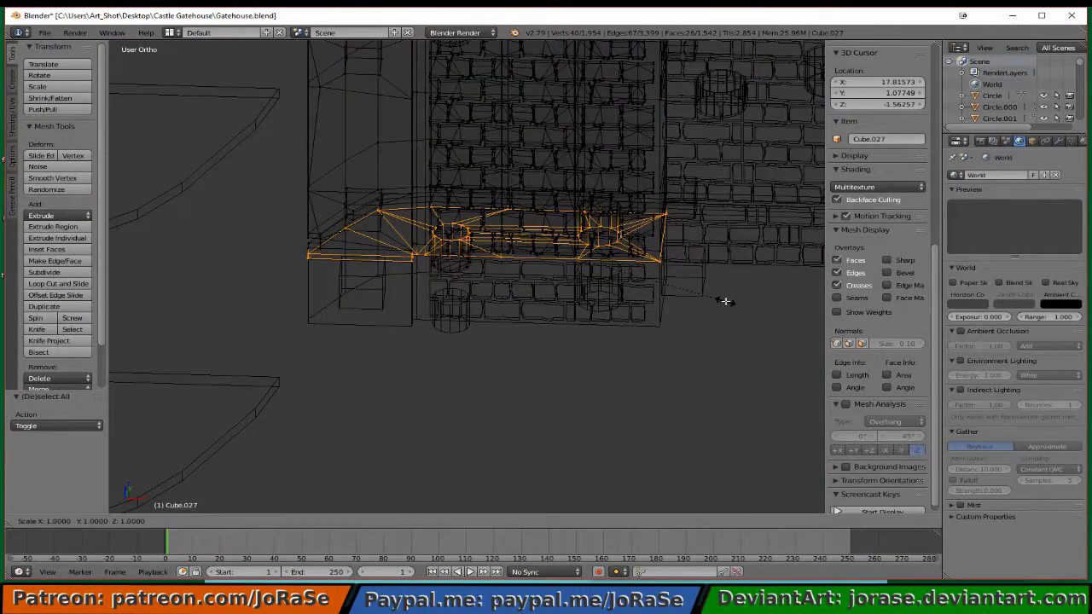
pyautogui.write('z')
pyautogui.write('0')
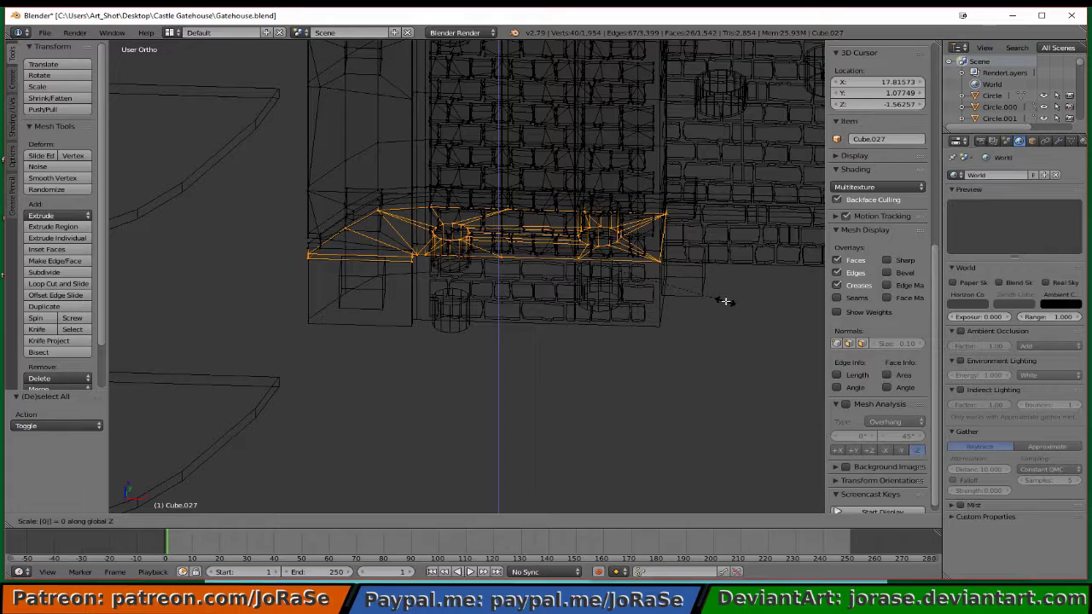
pyautogui.press('Return')
pyautogui.press('a')
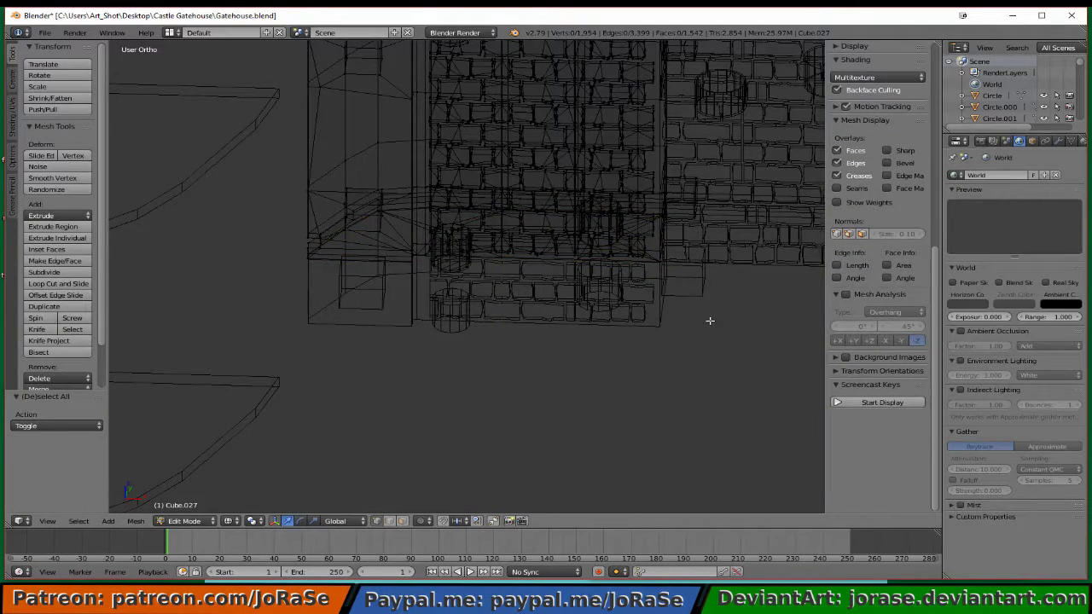
pyautogui.press('Tab')
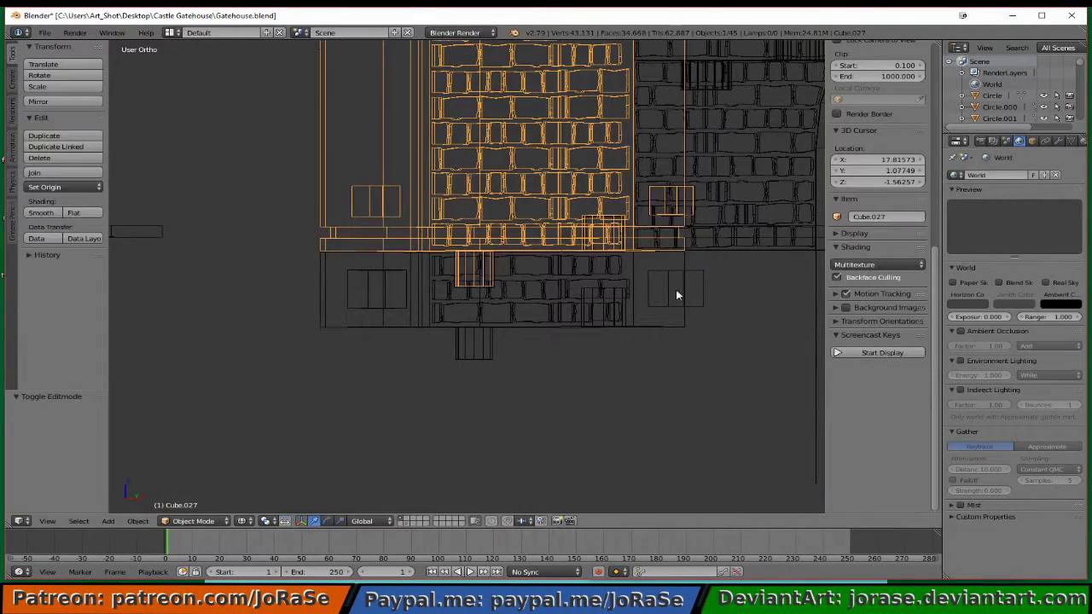
# - Select the copied block, clear its mesh selection in Edit Mode, and return to Object Mode with solid shading
pyautogui.moveTo(672, 314); pyautogui.dragTo(680, 313, button='middle')
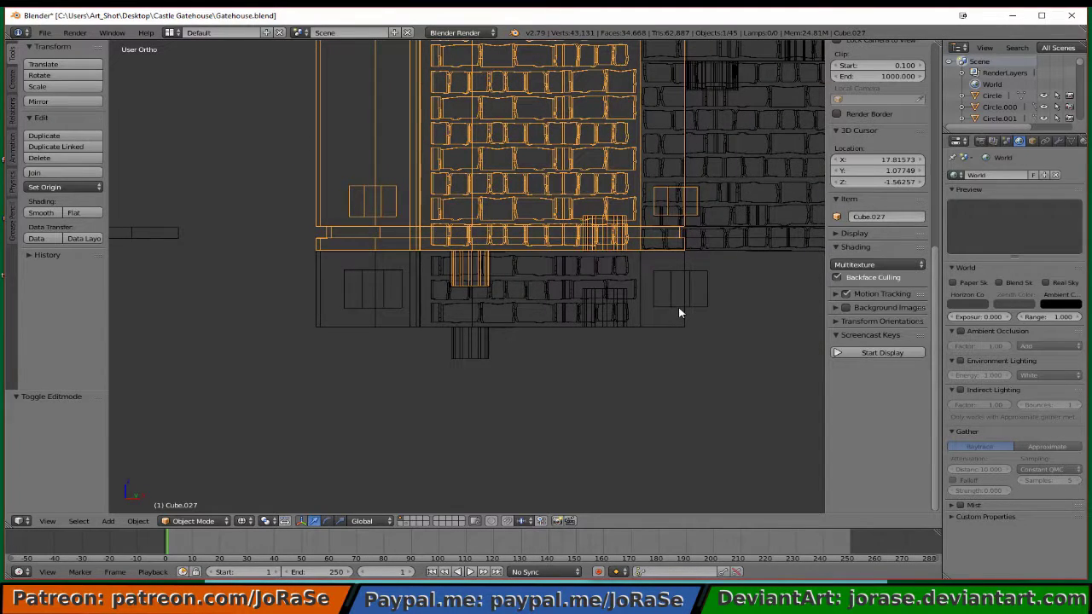
pyautogui.press('a')
pyautogui.rightClick(664, 307)
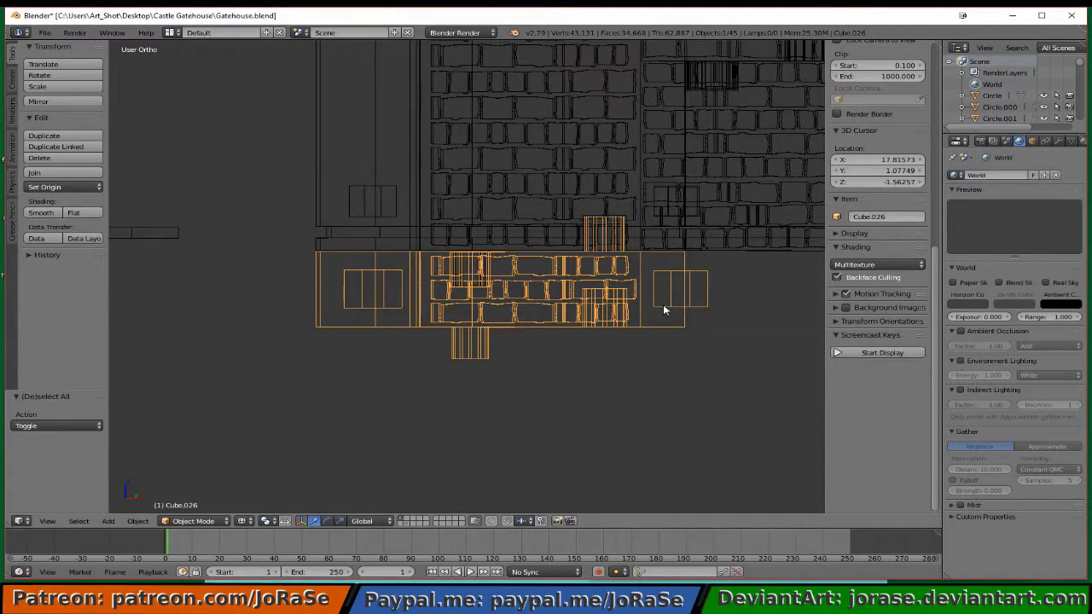
pyautogui.press('Tab')
pyautogui.press('a')
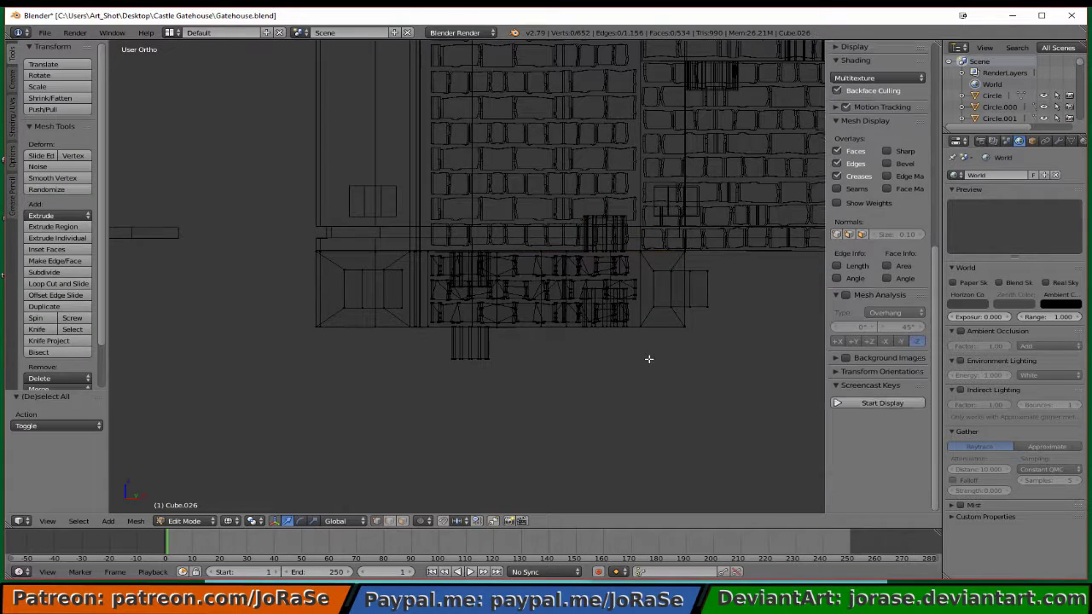
pyautogui.moveTo(427, 335); pyautogui.dragTo(487, 365, button='middle')
pyautogui.press('z')
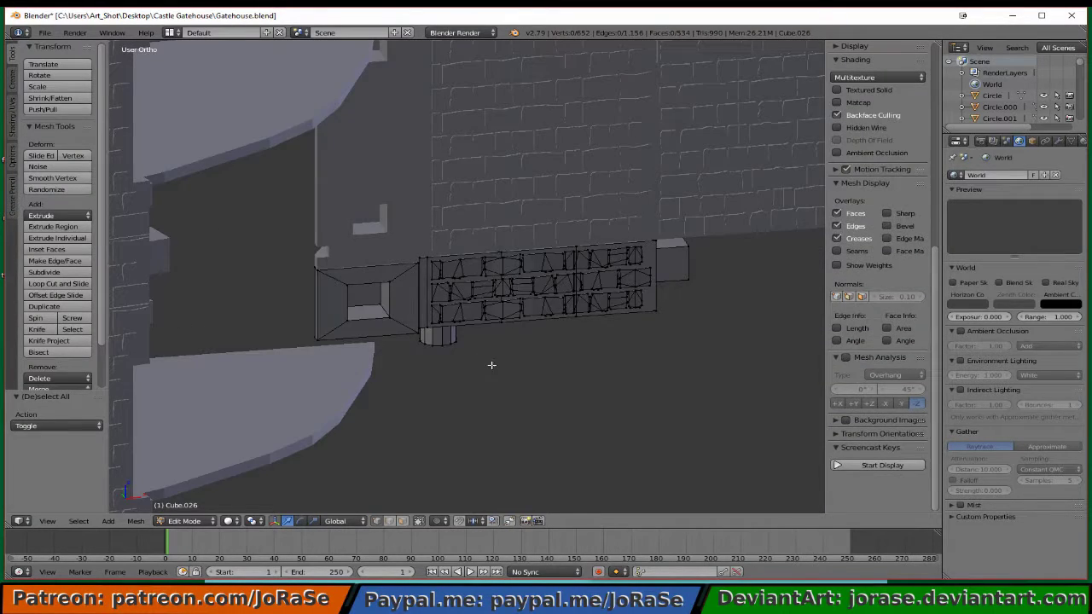
pyautogui.press('Tab')
# - Move the copied block up 0.041 along Z against the wall's underside and deselect it
pyautogui.moveTo(678, 373)
pyautogui.mouseDown(button='middle')
pyautogui.moveTo(555, 342)
pyautogui.moveTo(633, 340)
pyautogui.moveTo(615, 337)
pyautogui.mouseUp(button='middle')
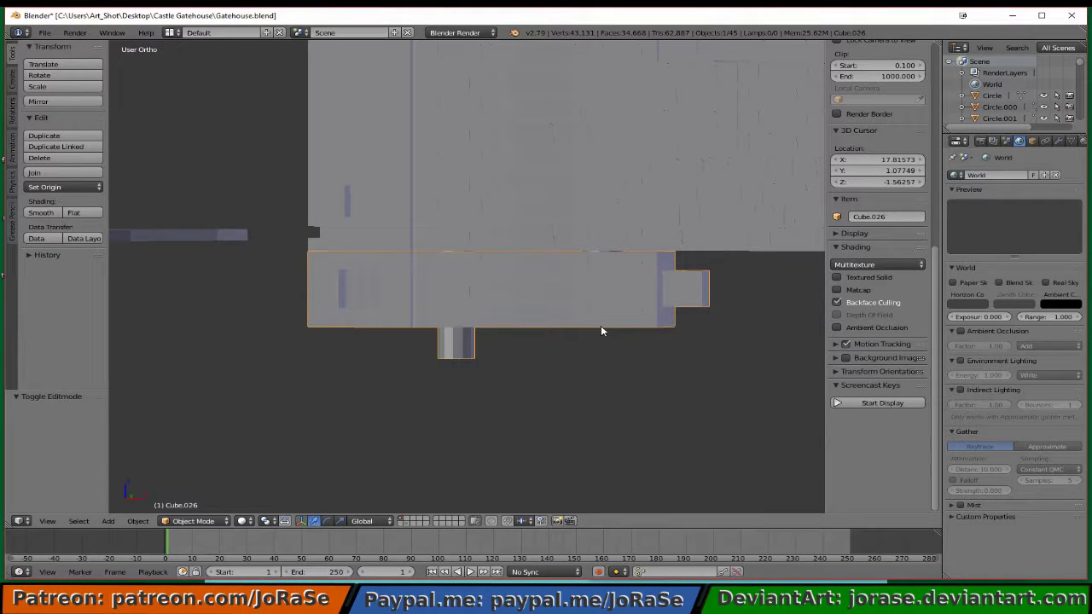
pyautogui.scroll(-5, 600, 325)
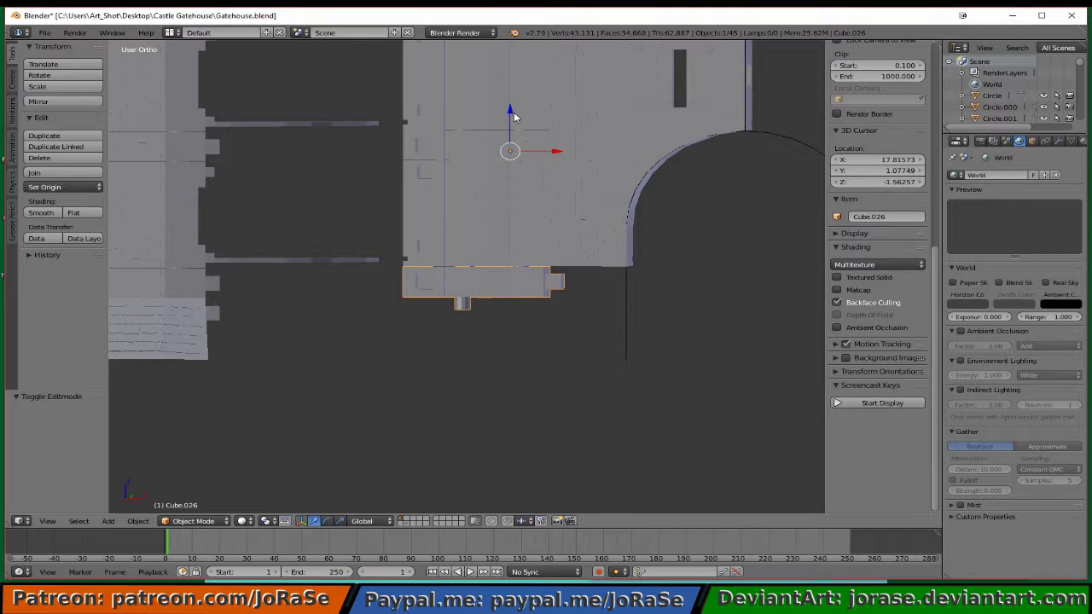
pyautogui.moveTo(512, 113); pyautogui.dragTo(510, 109)
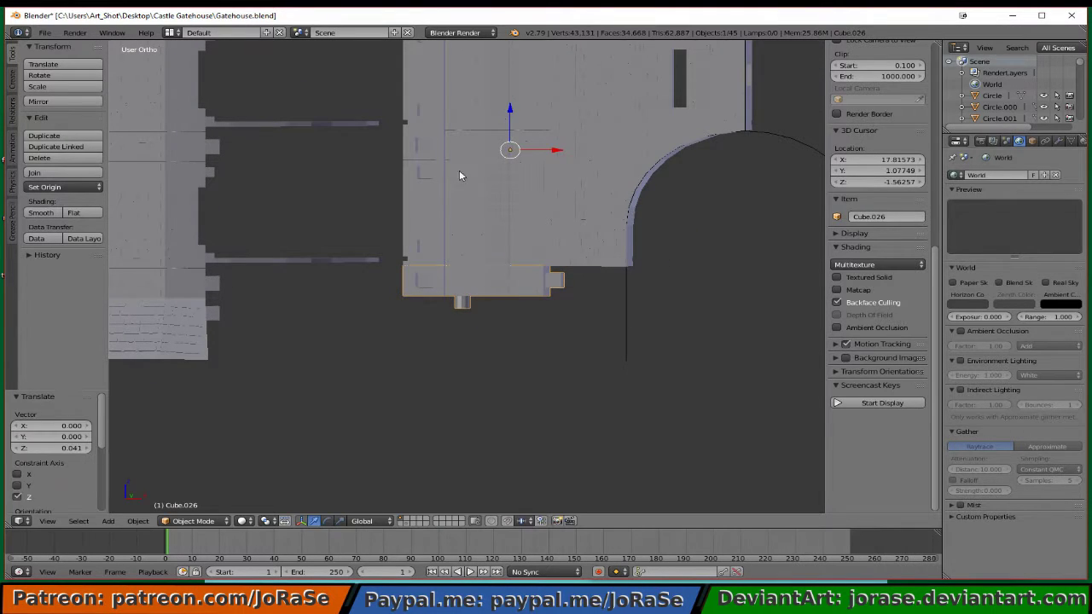
pyautogui.press('a')
# - Examine the tower's sloped brick base from the side and compare it with the wall's new bottom block
pyautogui.moveTo(397, 302); pyautogui.dragTo(456, 313, button='middle')
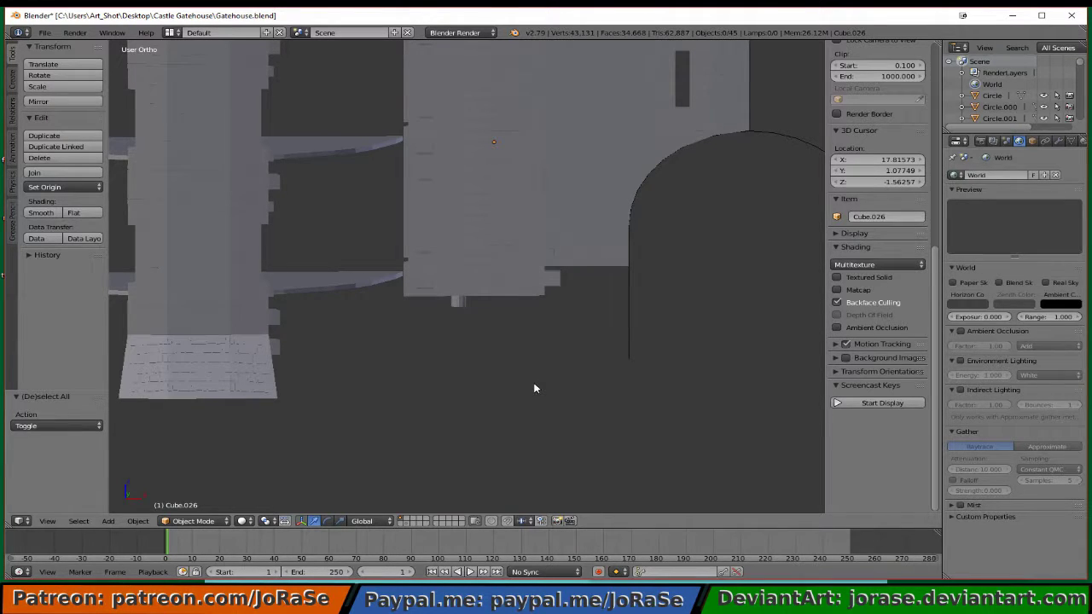
pyautogui.scroll(2, 439, 349)
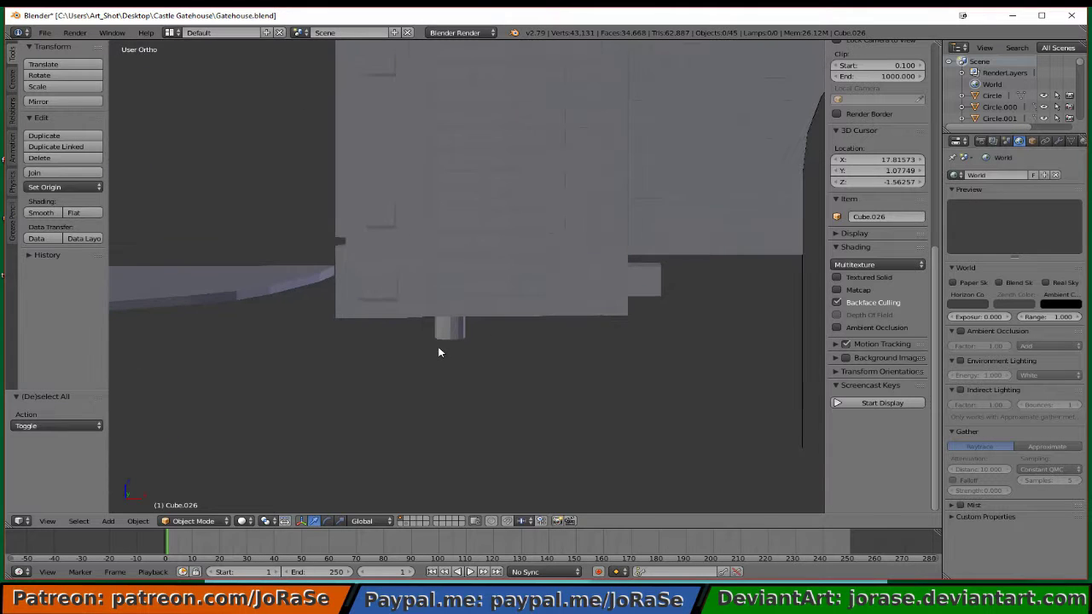
pyautogui.press('KP_3')
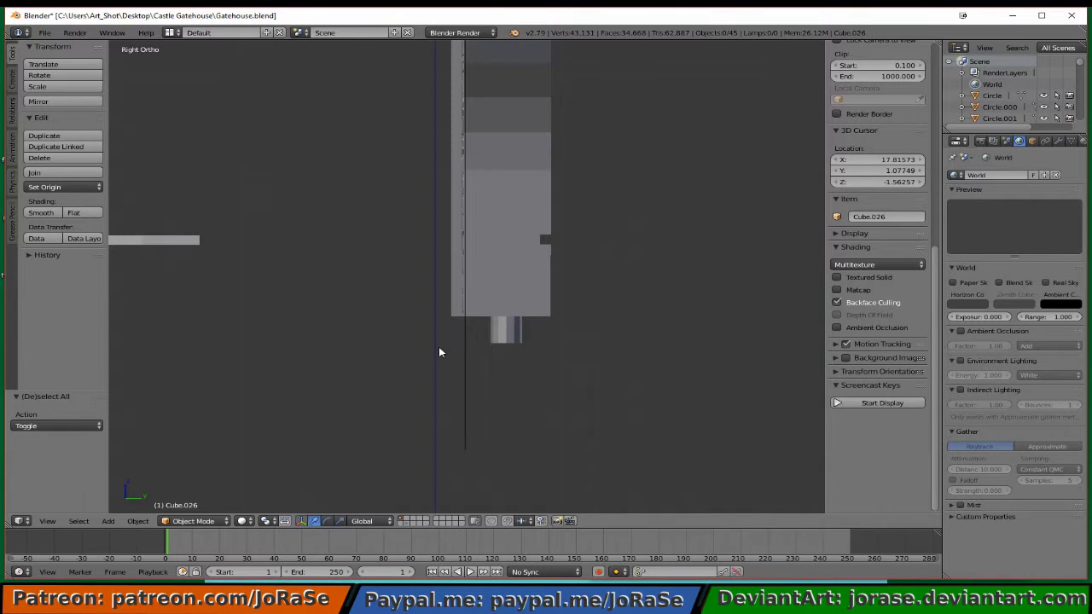
pyautogui.keyDown('shift'); pyautogui.moveTo(260, 345); pyautogui.dragTo(583, 349, button='middle'); pyautogui.keyUp('shift')
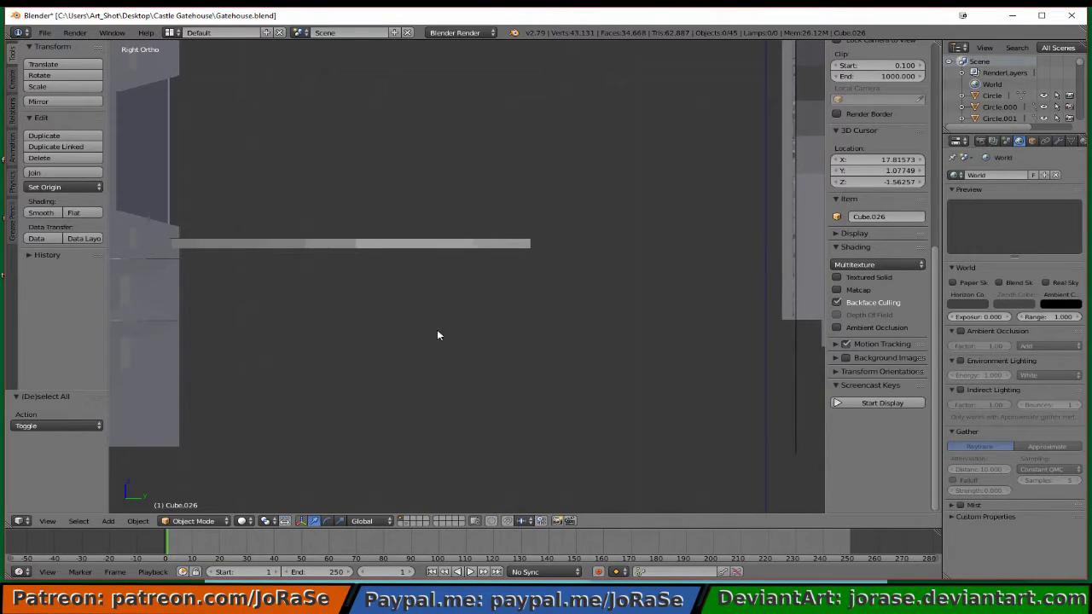
pyautogui.keyDown('shift'); pyautogui.moveTo(436, 335); pyautogui.dragTo(719, 342, button='middle'); pyautogui.keyUp('shift')
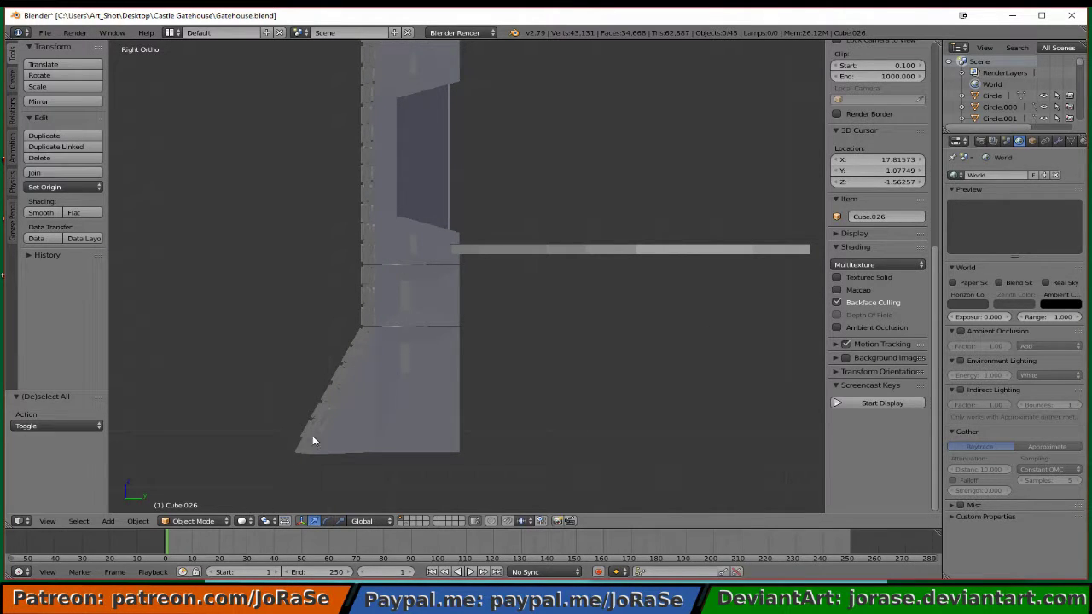
pyautogui.moveTo(284, 348); pyautogui.dragTo(390, 353, button='middle')
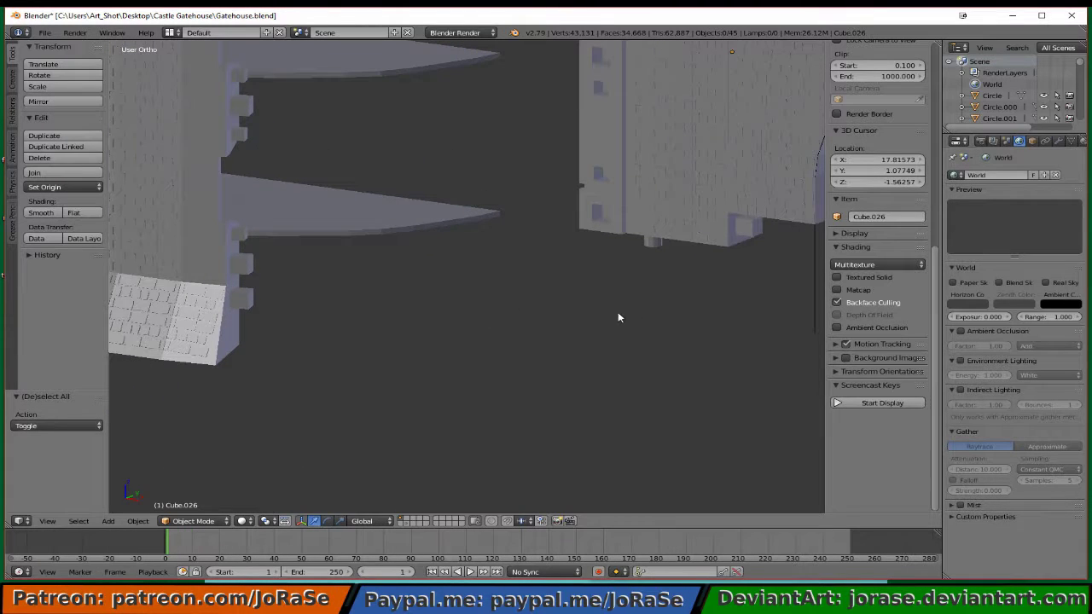
pyautogui.moveTo(600, 302); pyautogui.dragTo(570, 337, button='middle')
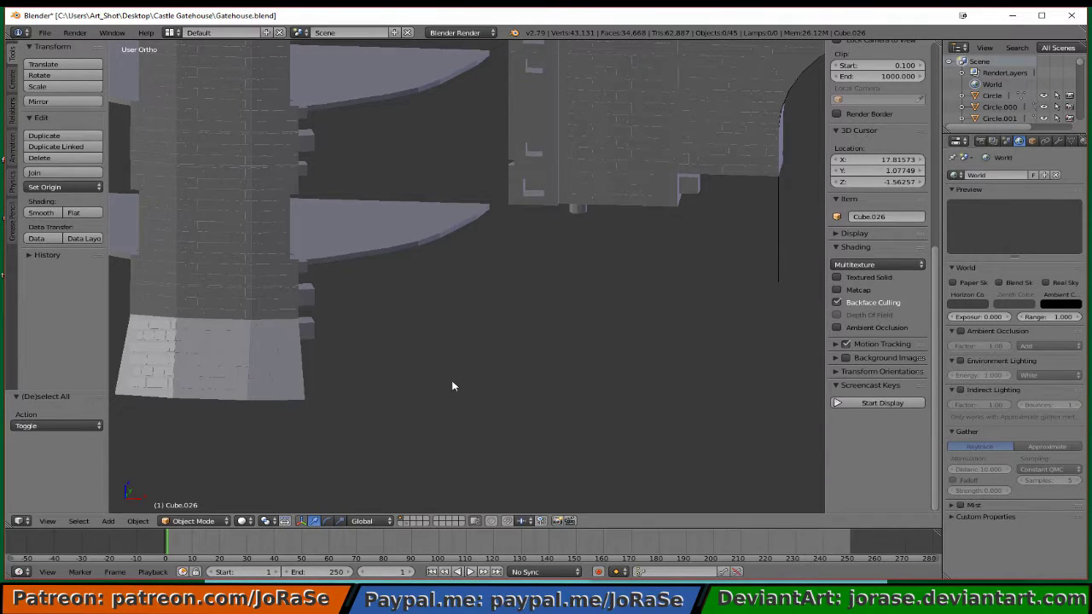
pyautogui.press('KP_3')
pyautogui.scroll(3, 426, 389)
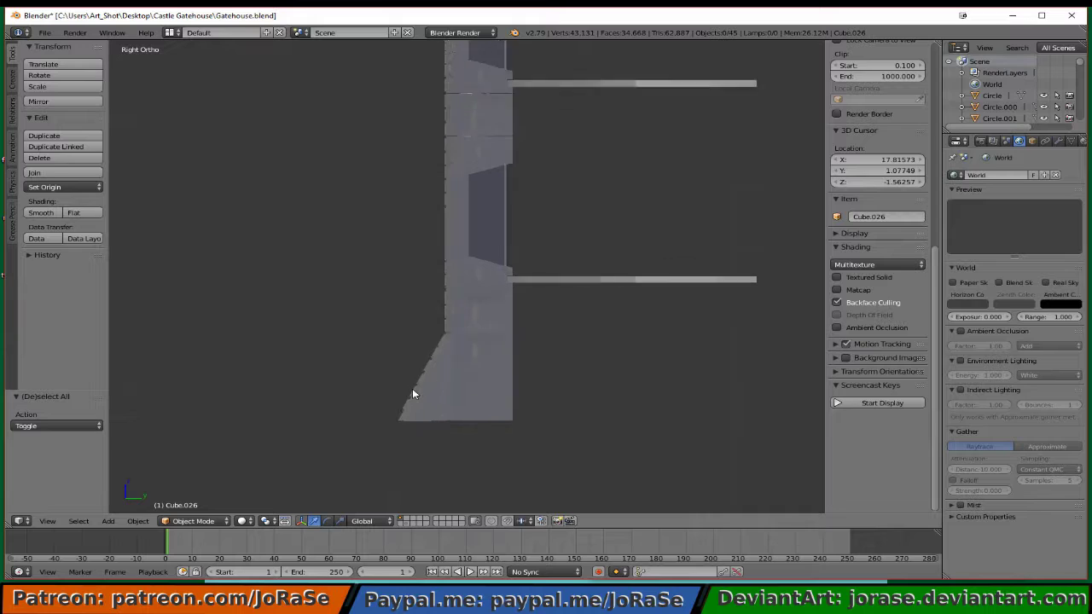
# - Add a plane and move it about -5.42 along Y and -2.29 along Z in the right orthographic view
pyautogui.keyDown('shift'); pyautogui.moveTo(374, 412); pyautogui.dragTo(539, 280, button='middle'); pyautogui.keyUp('shift')
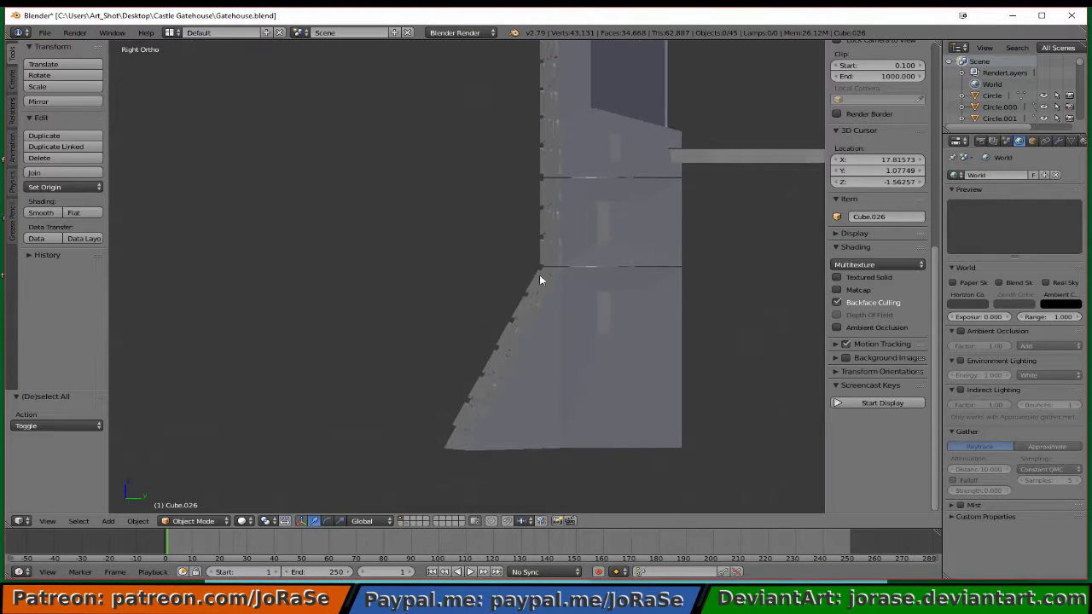
pyautogui.click(12, 85)
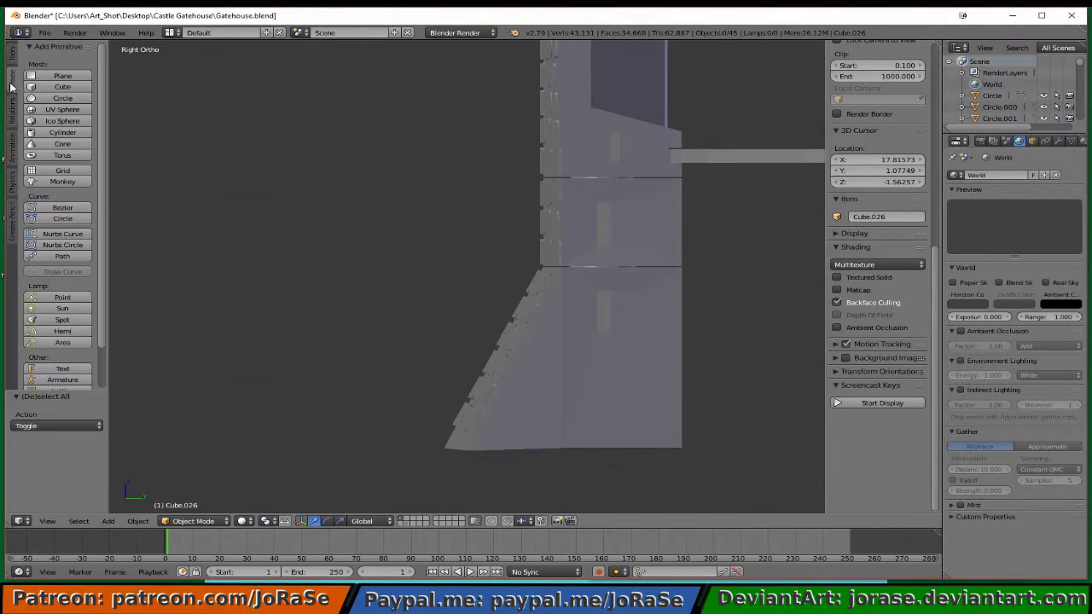
pyautogui.click(57, 76)
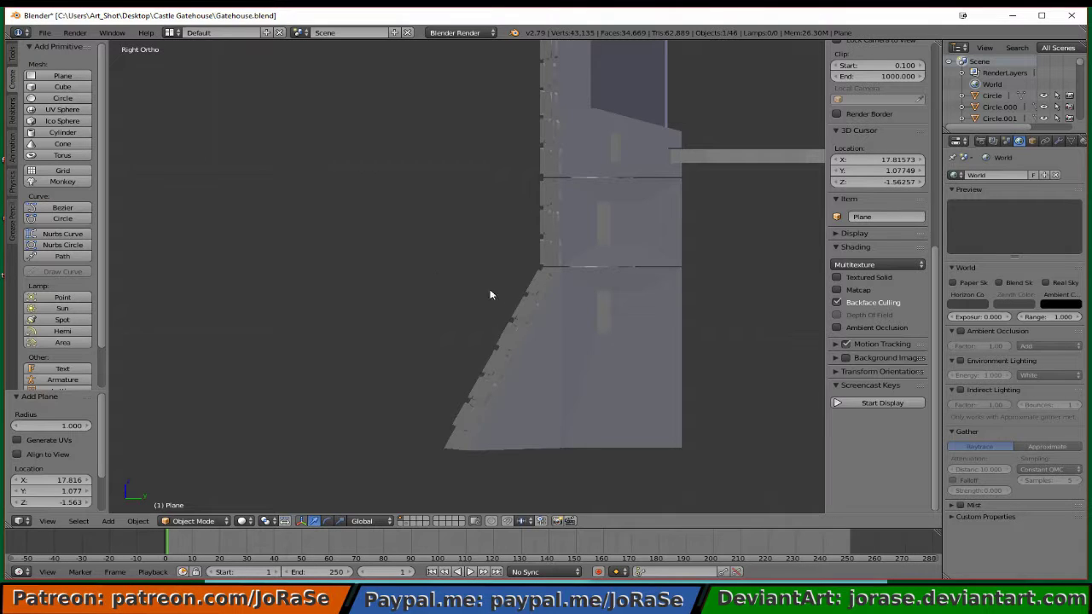
pyautogui.press('g')
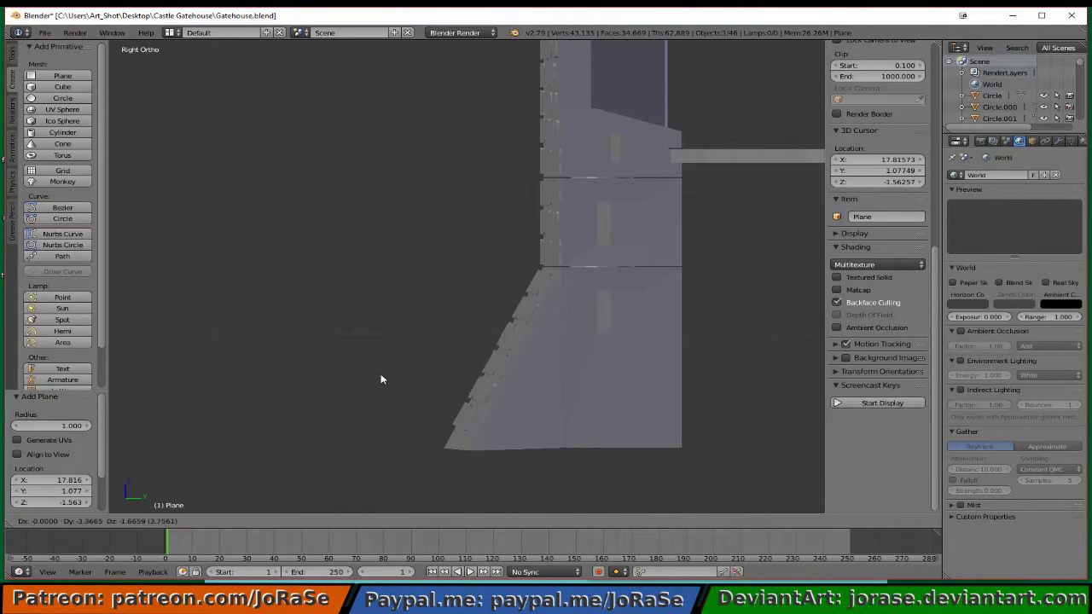
pyautogui.click(210, 414)
# - Move the plane about -5.77 along Y and -9.42 along Z onto the tower's sloped base
pyautogui.press('g')
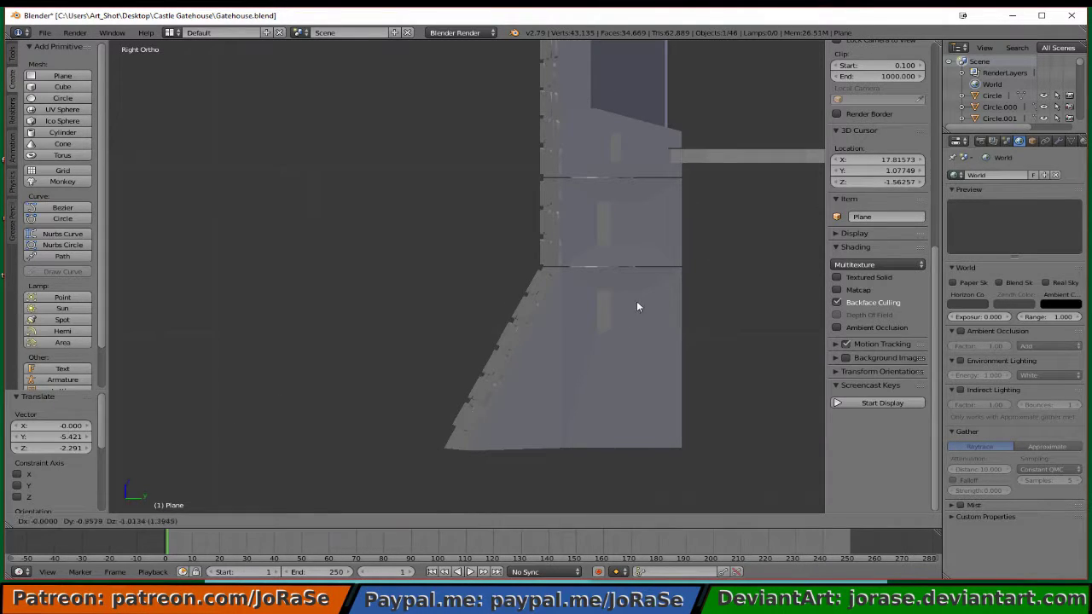
pyautogui.rightClick(462, 386)
pyautogui.scroll(-3, 469, 365)
pyautogui.press('g')
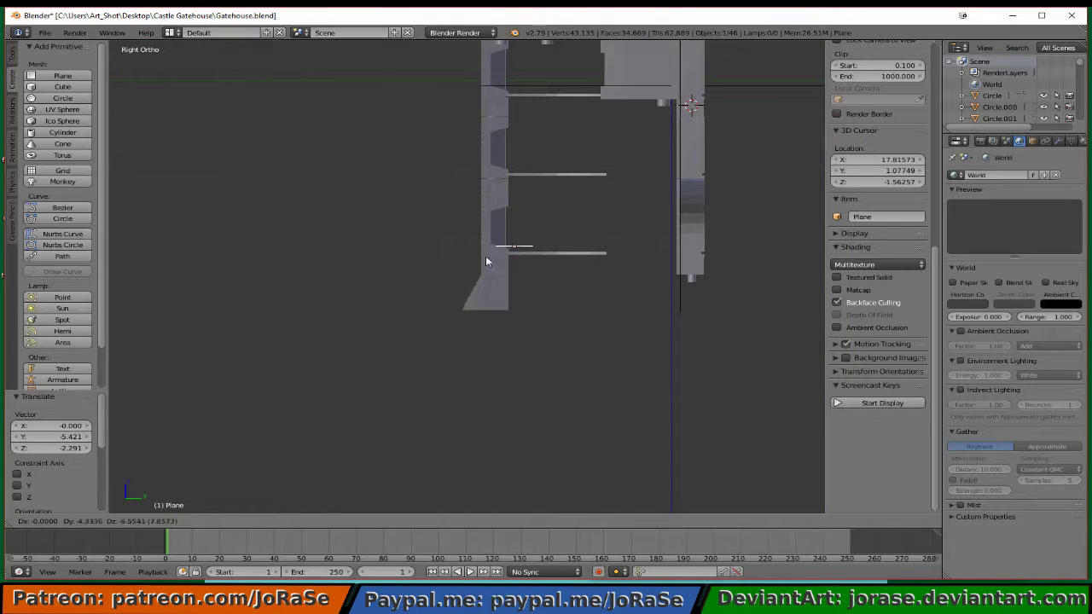
pyautogui.click(481, 289)
pyautogui.scroll(3, 483, 299)
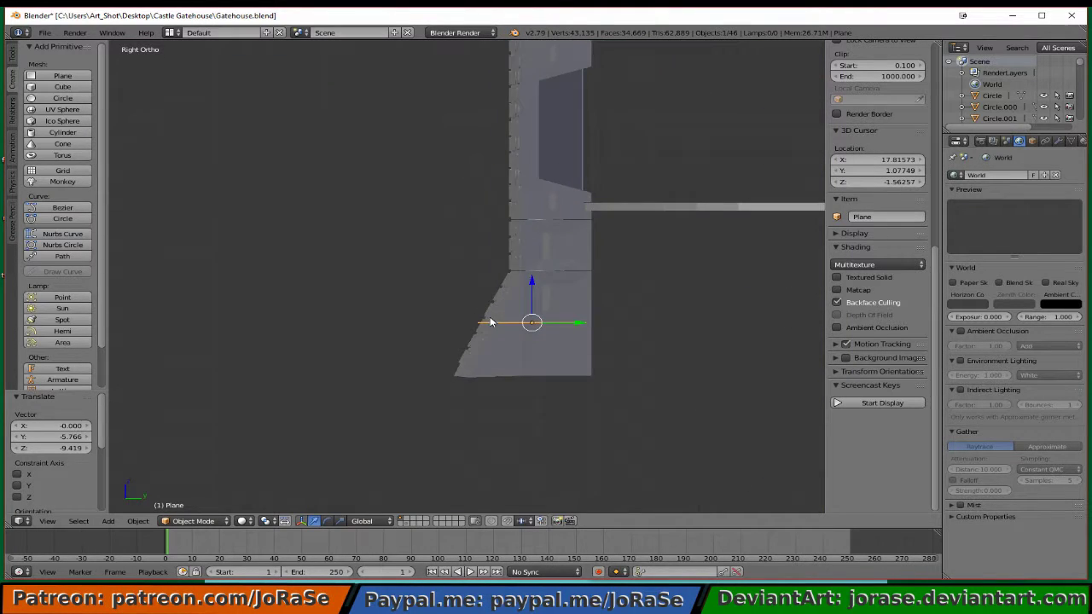
pyautogui.scroll(4, 488, 326)
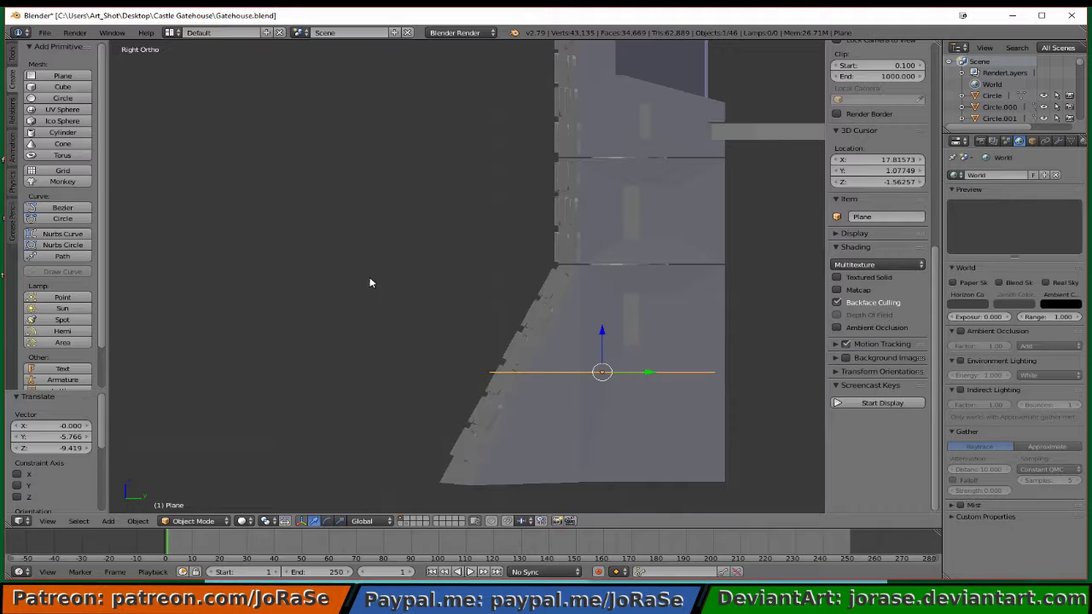
# - Rotate the plane about -60.5° and, in wireframe, move it -0.845 along Y and 0.098 along Z onto the base's sloped bricks
pyautogui.press('r')
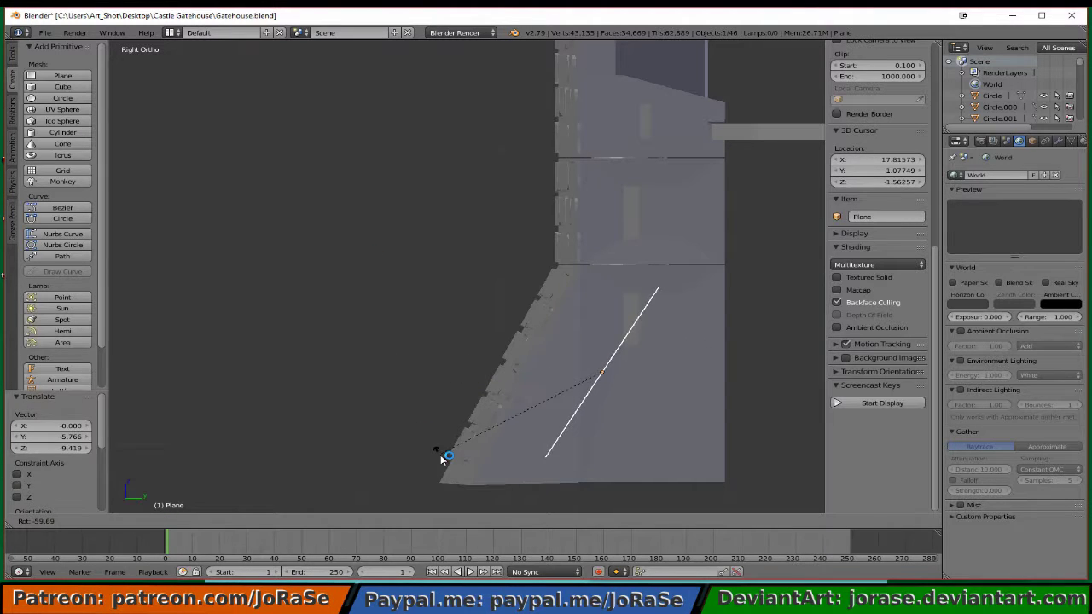
pyautogui.click(442, 456)
pyautogui.press('z')
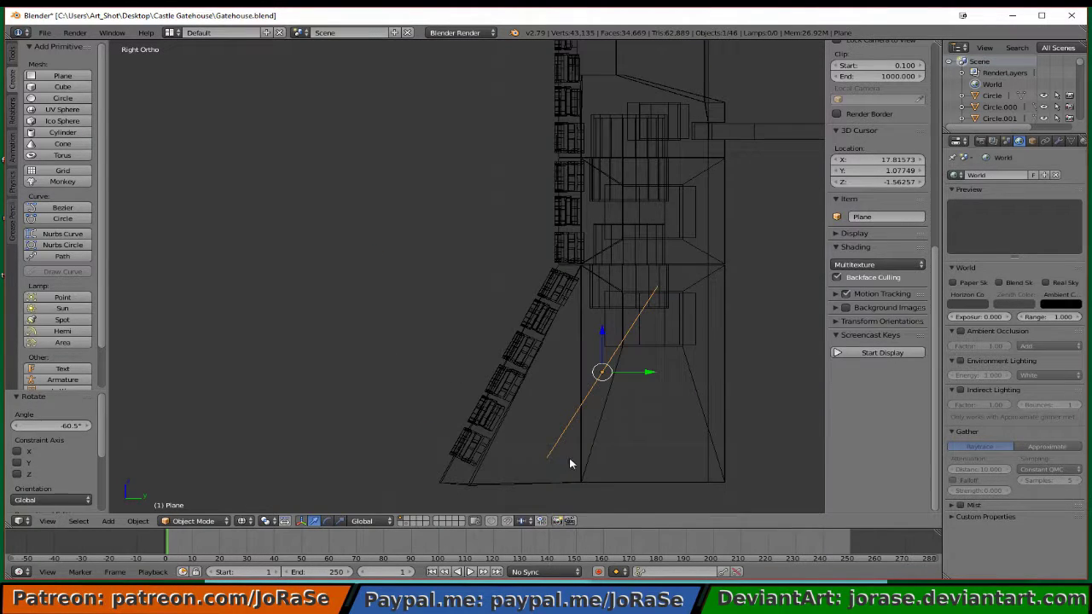
pyautogui.press('g')
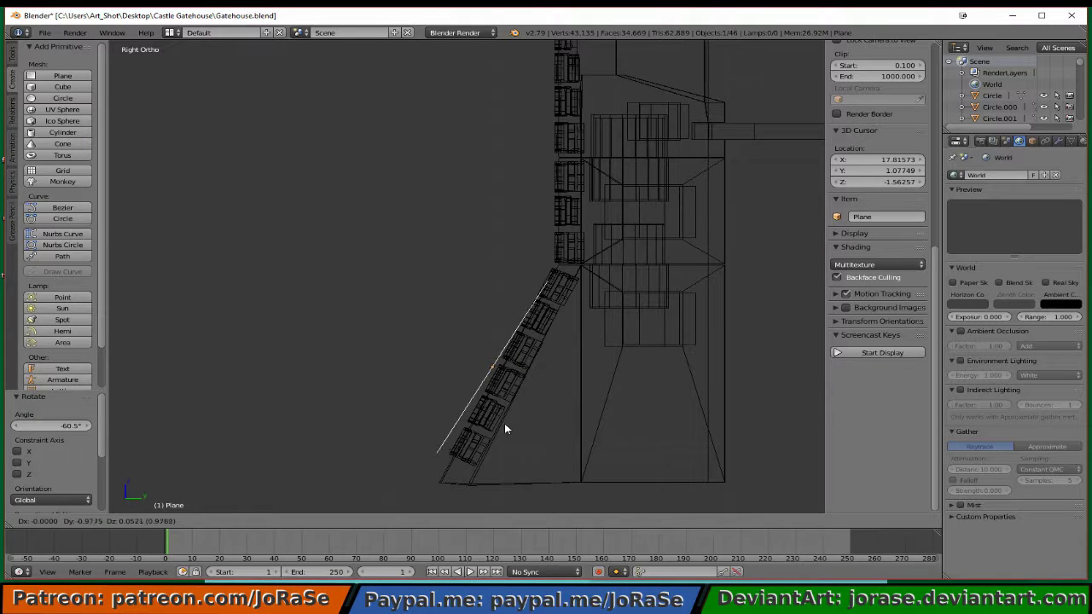
pyautogui.click(521, 424)
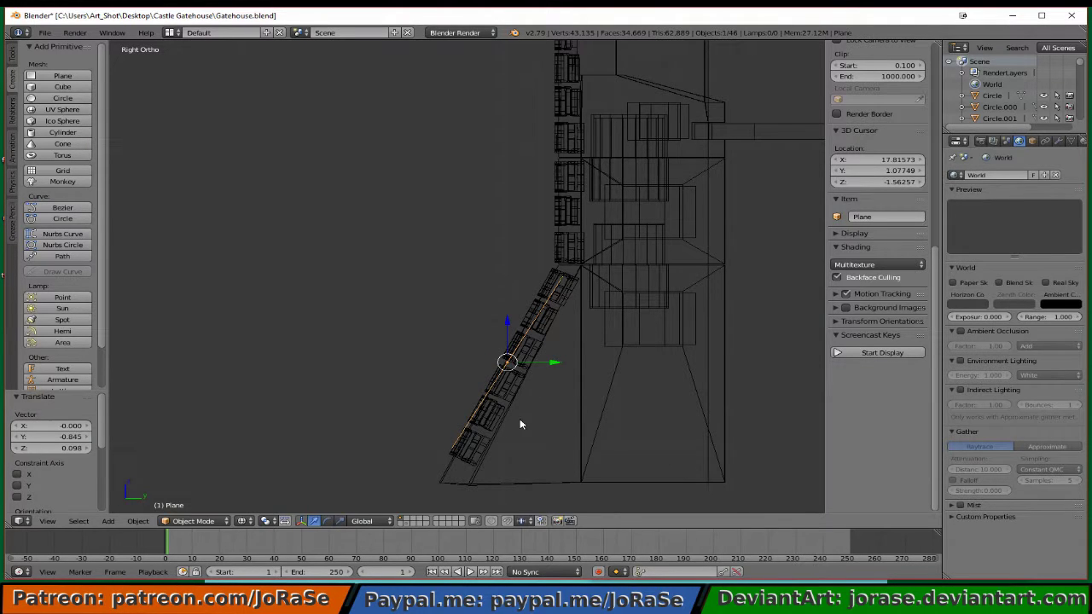
# - Rotate the plane a further -3.7° to follow the brick slope and raise it 0.039 along Z
pyautogui.press('r')
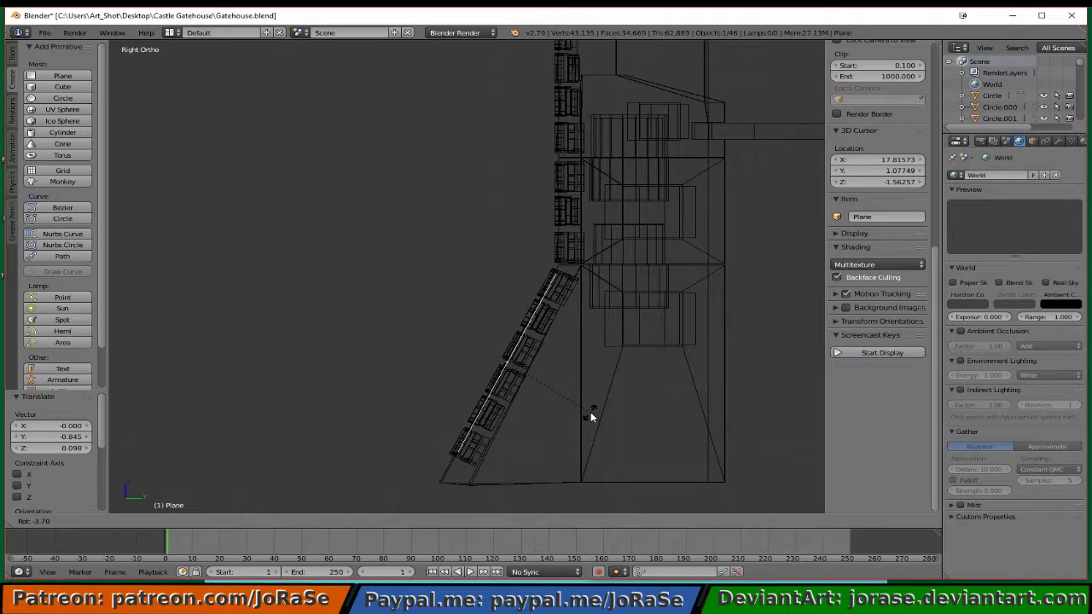
pyautogui.click(590, 412)
pyautogui.scroll(3, 588, 415)
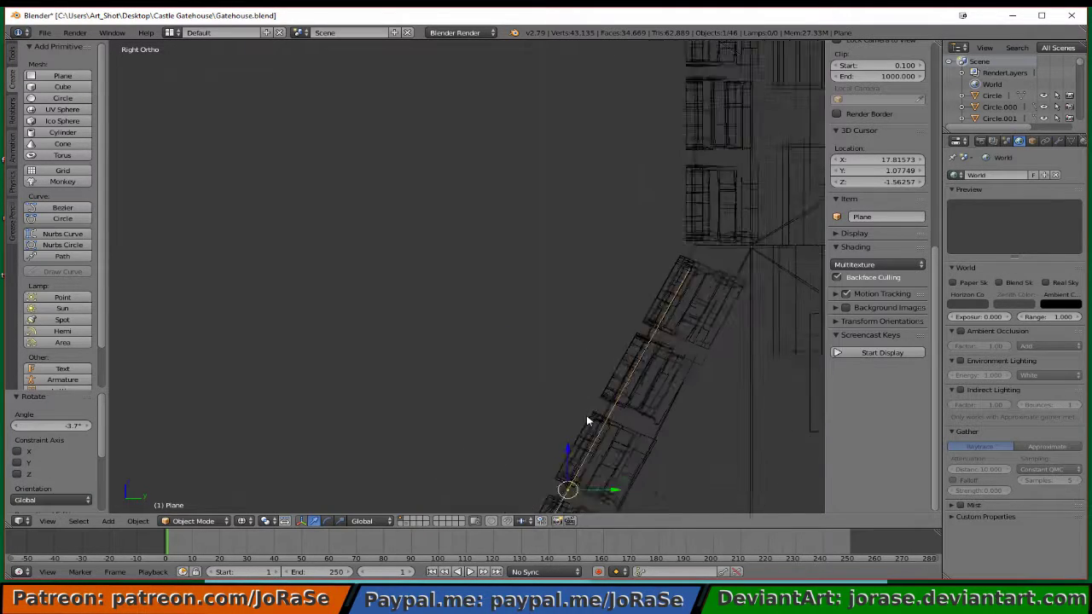
pyautogui.scroll(2, 587, 421)
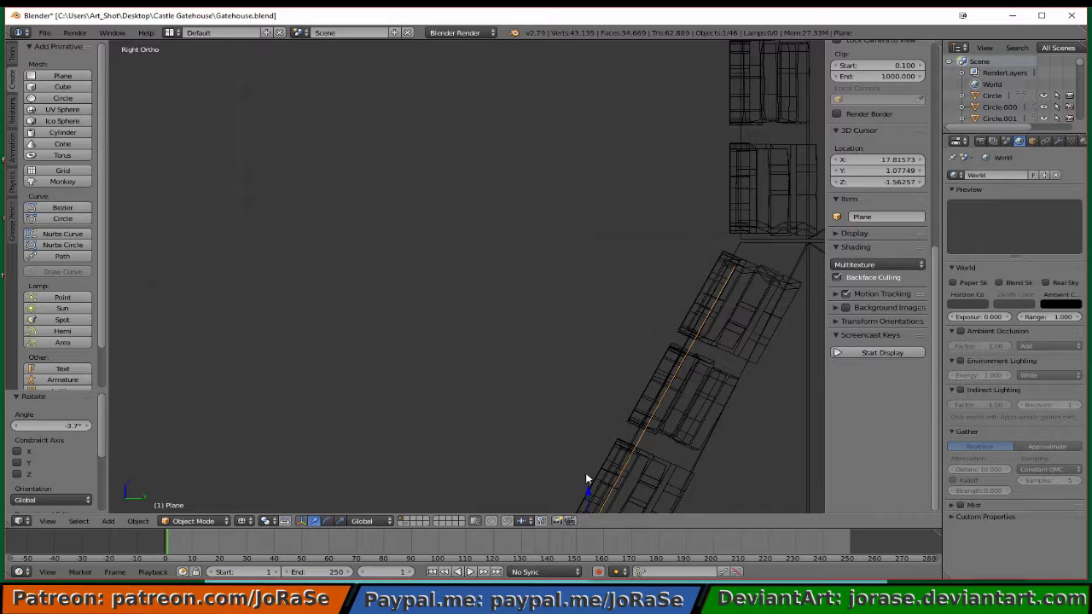
pyautogui.press('g')
pyautogui.press('z')
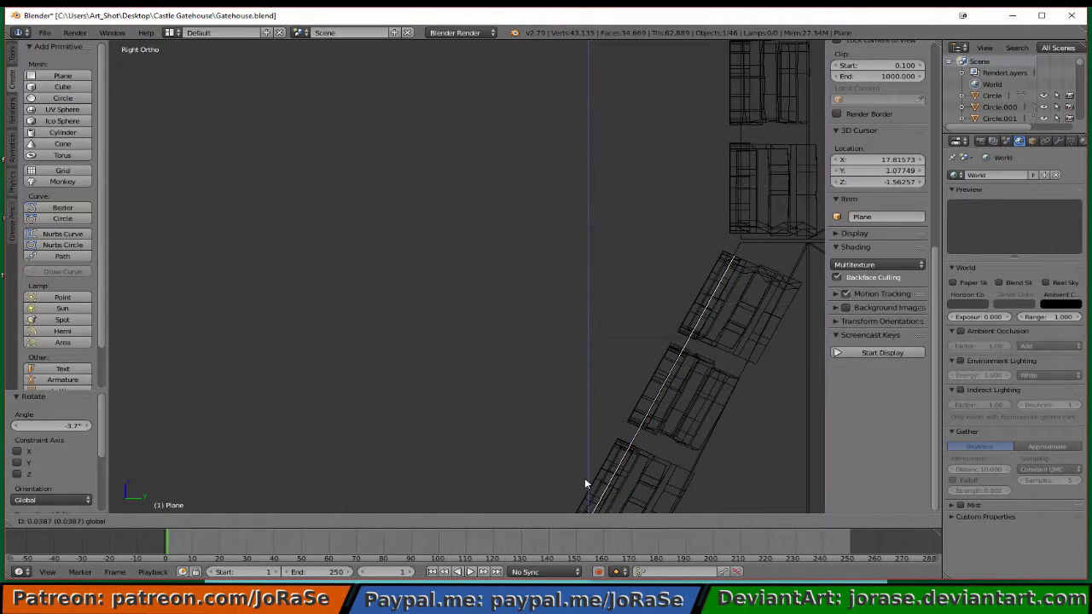
pyautogui.click(585, 483)
# - Fine-tune the plane's tilt by -0.219° and check its alignment along the whole row of sloped bricks
pyautogui.keyDown('shift'); pyautogui.moveTo(575, 469); pyautogui.dragTo(745, 178, button='middle'); pyautogui.keyUp('shift')
pyautogui.keyDown('shift'); pyautogui.moveTo(686, 305); pyautogui.dragTo(548, 423, button='middle'); pyautogui.keyUp('shift')
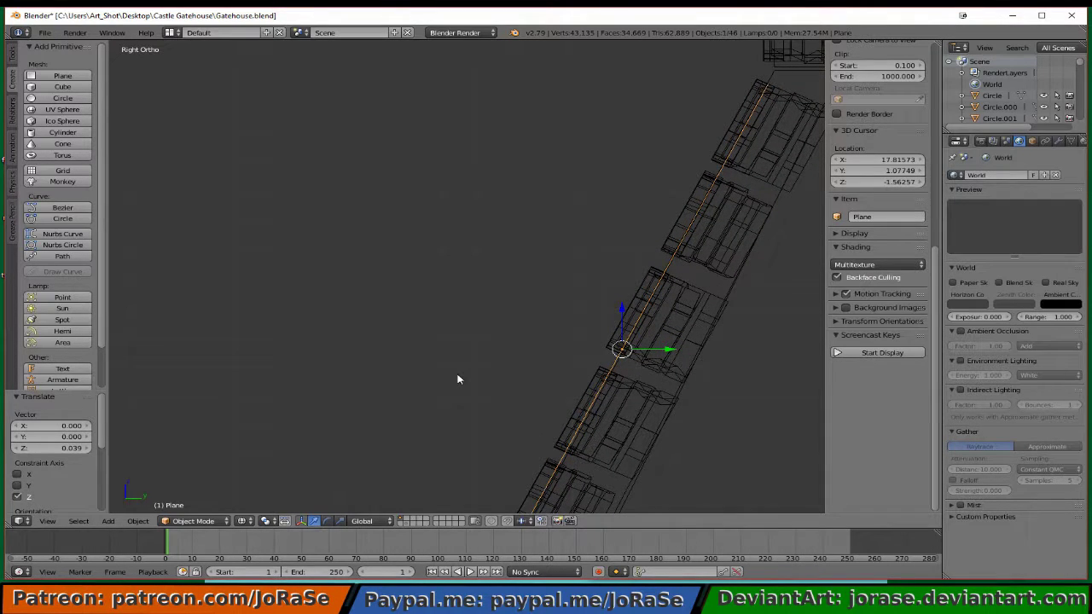
pyautogui.press('r')
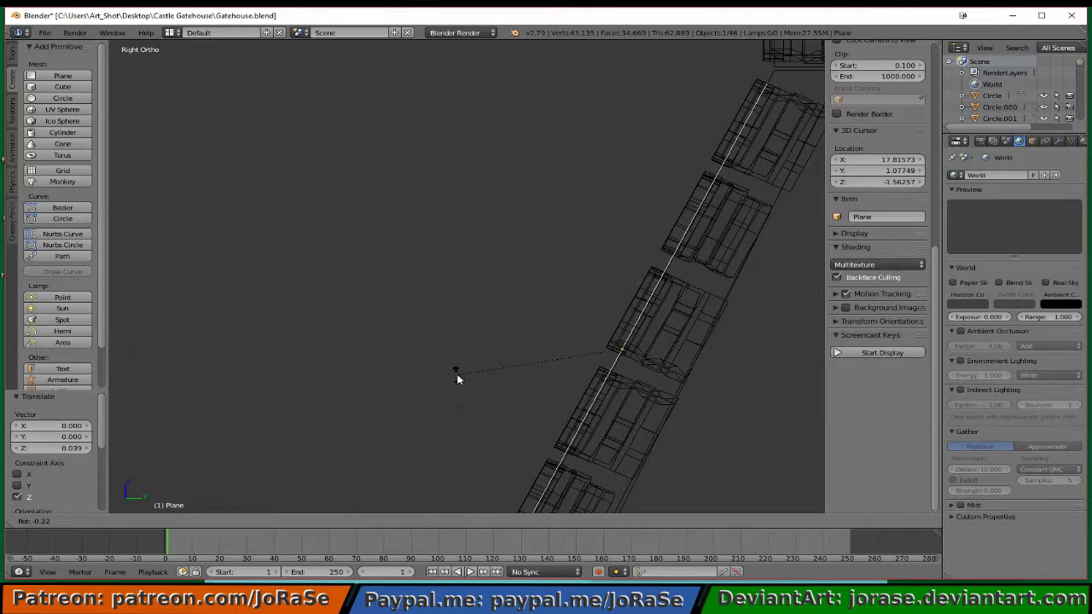
pyautogui.click(458, 379)
pyautogui.keyDown('shift'); pyautogui.moveTo(452, 377); pyautogui.dragTo(512, 185, button='middle'); pyautogui.keyUp('shift')
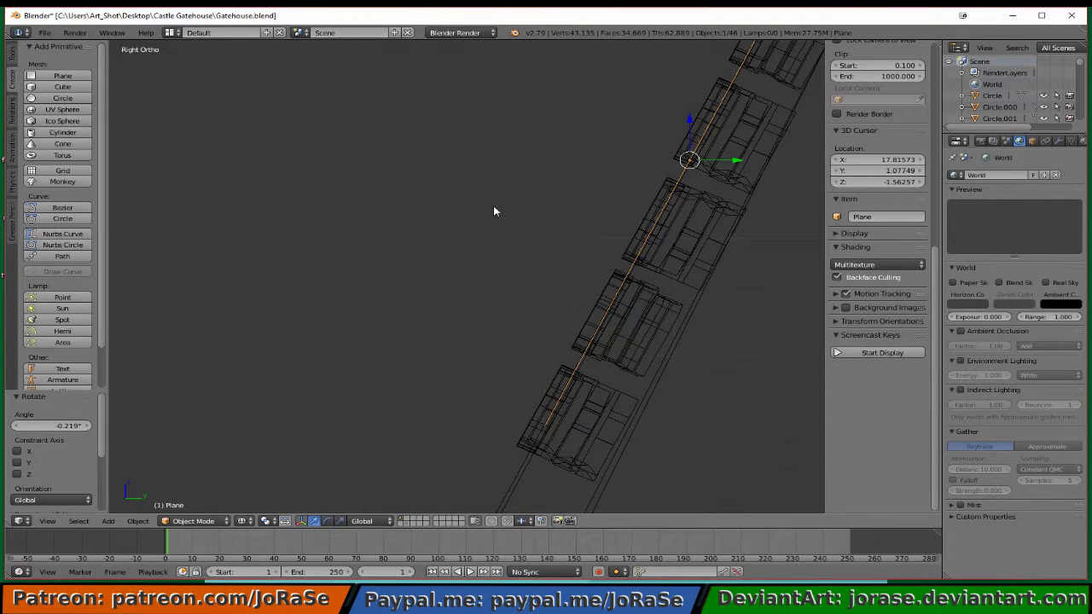
pyautogui.keyDown('shift'); pyautogui.moveTo(493, 211); pyautogui.dragTo(391, 429, button='middle'); pyautogui.keyUp('shift')
pyautogui.scroll(-6, 392, 429)
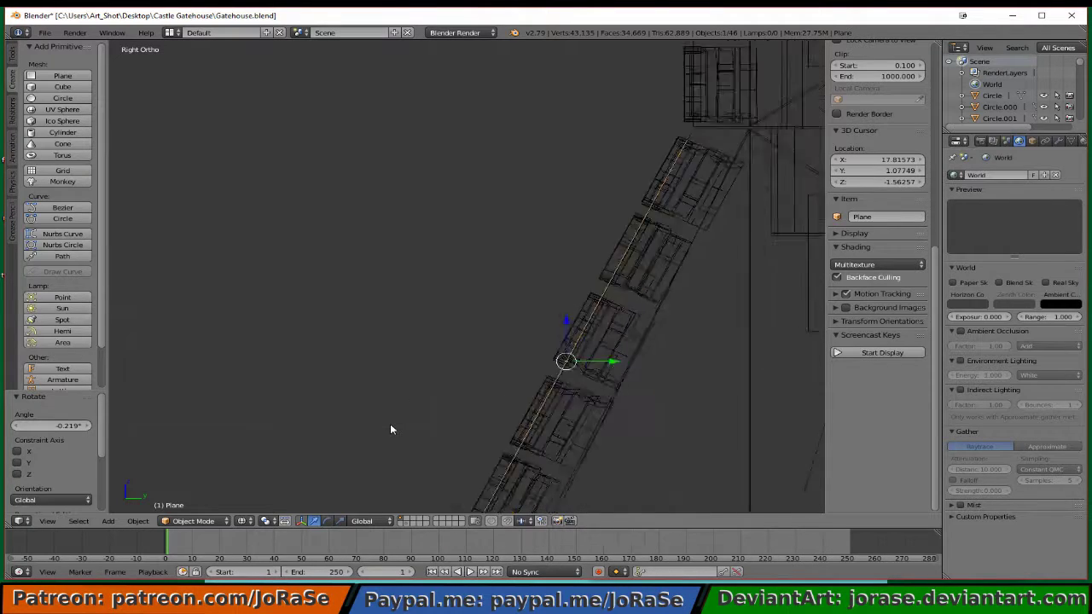
# - Move the tilted plane about 10 units along Y towards the gatehouse wall in the top view
pyautogui.moveTo(325, 314); pyautogui.dragTo(454, 332, button='middle')
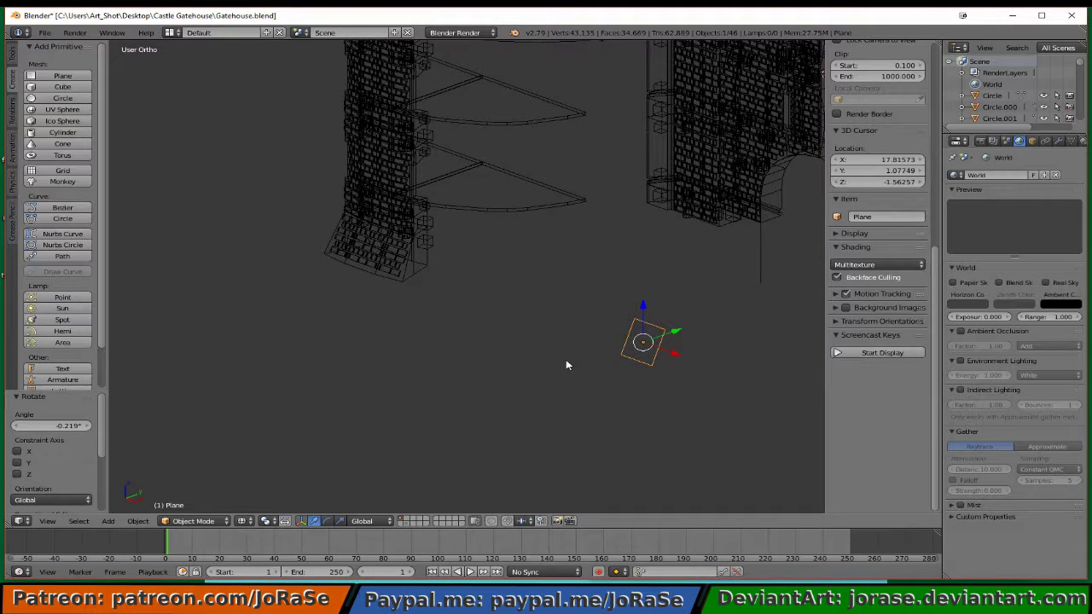
pyautogui.press('KP_7')
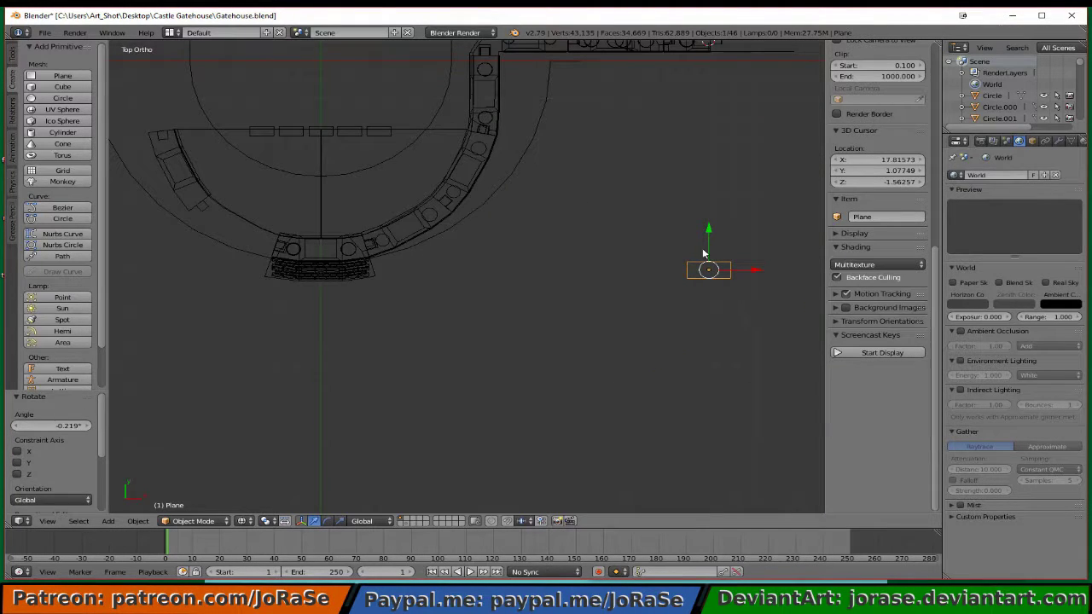
pyautogui.moveTo(712, 247); pyautogui.dragTo(714, 58)
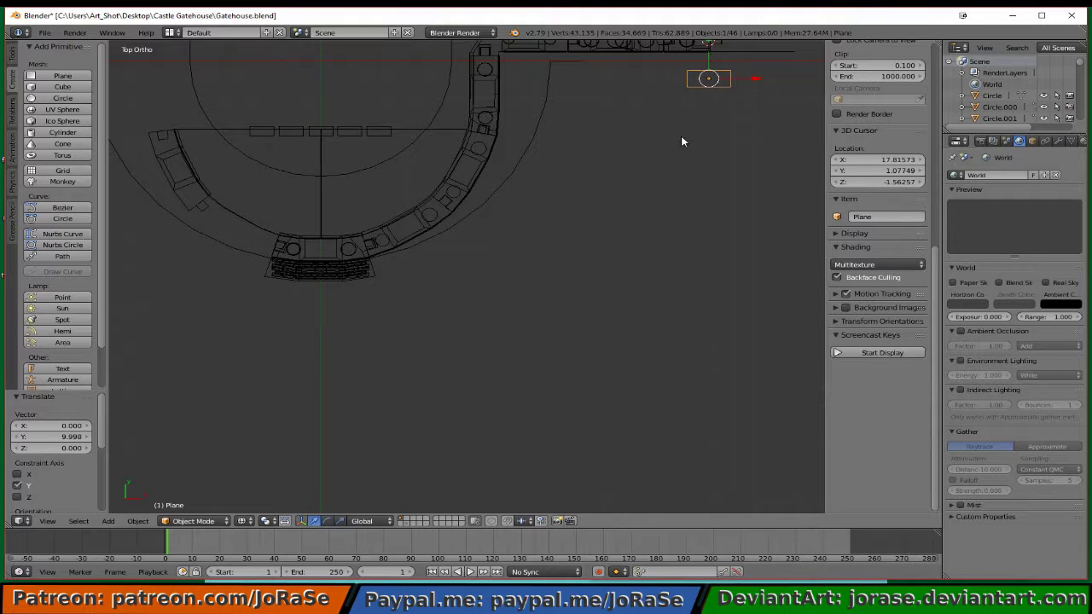
# - Position the tilted plane in front of the gatehouse wall by moving it 0.716 along Y and -4.72 along X
pyautogui.moveTo(614, 367); pyautogui.dragTo(578, 283, button='middle')
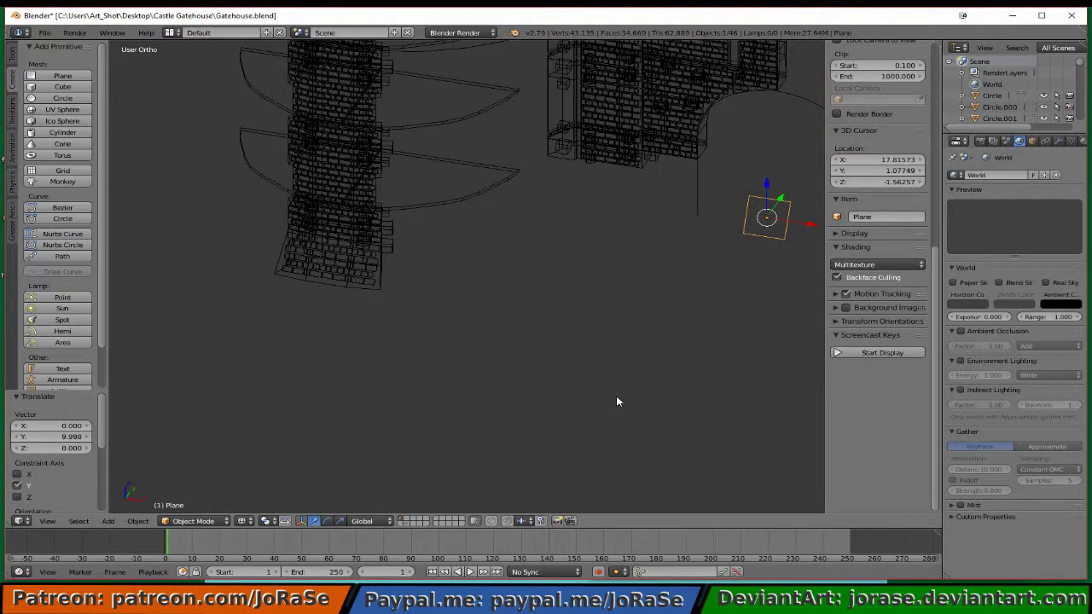
pyautogui.press('KP_3')
pyautogui.moveTo(741, 289); pyautogui.dragTo(748, 290)
pyautogui.moveTo(614, 341); pyautogui.dragTo(732, 236, button='middle')
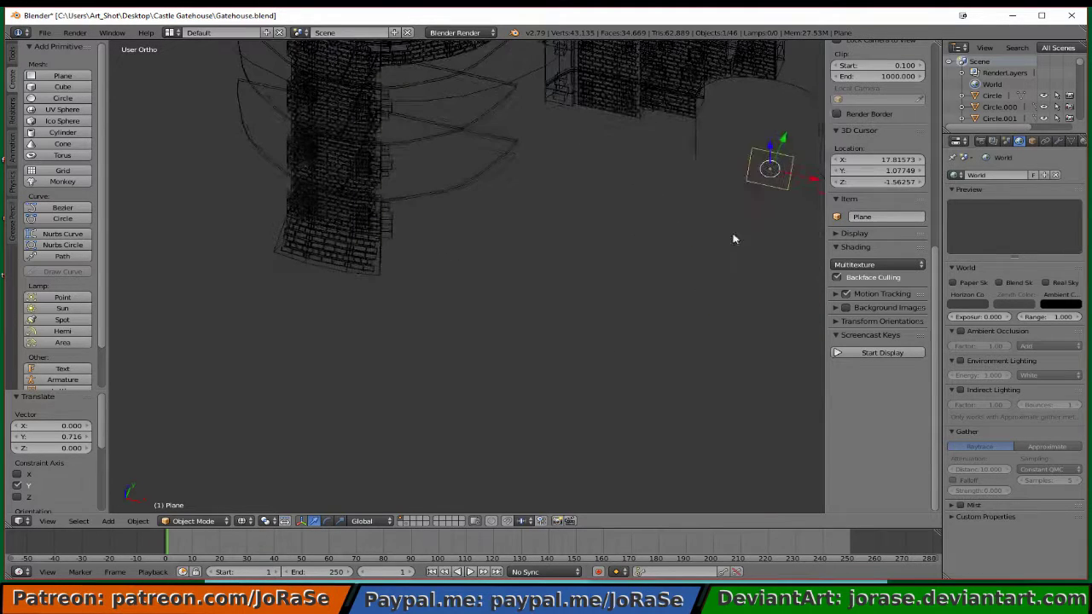
pyautogui.moveTo(815, 186); pyautogui.dragTo(715, 166)
# - Duplicate the tilted plane and move the copy about -3.52 along X, towards the tower side of the wall
pyautogui.press('KP_7')
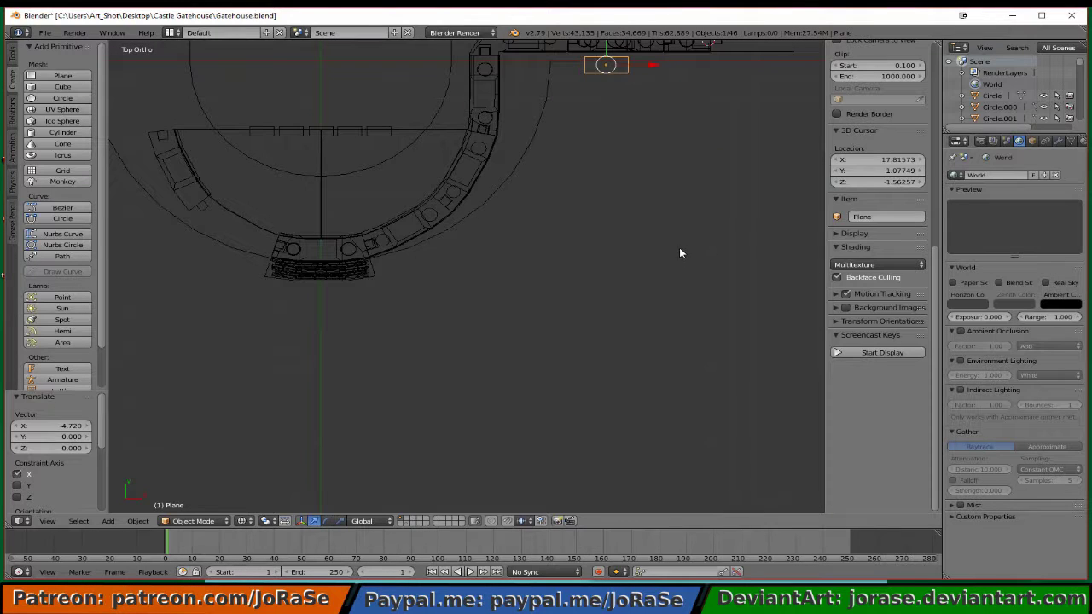
pyautogui.keyDown('shift'); pyautogui.moveTo(666, 168); pyautogui.dragTo(644, 381, button='middle'); pyautogui.keyUp('shift')
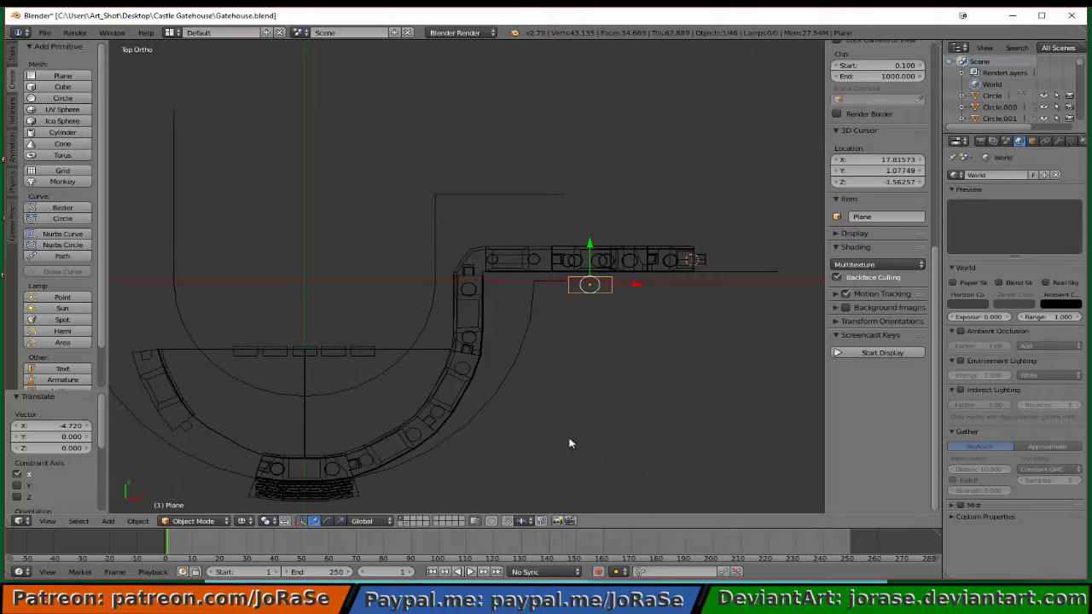
pyautogui.hotkey('shift', 'd')
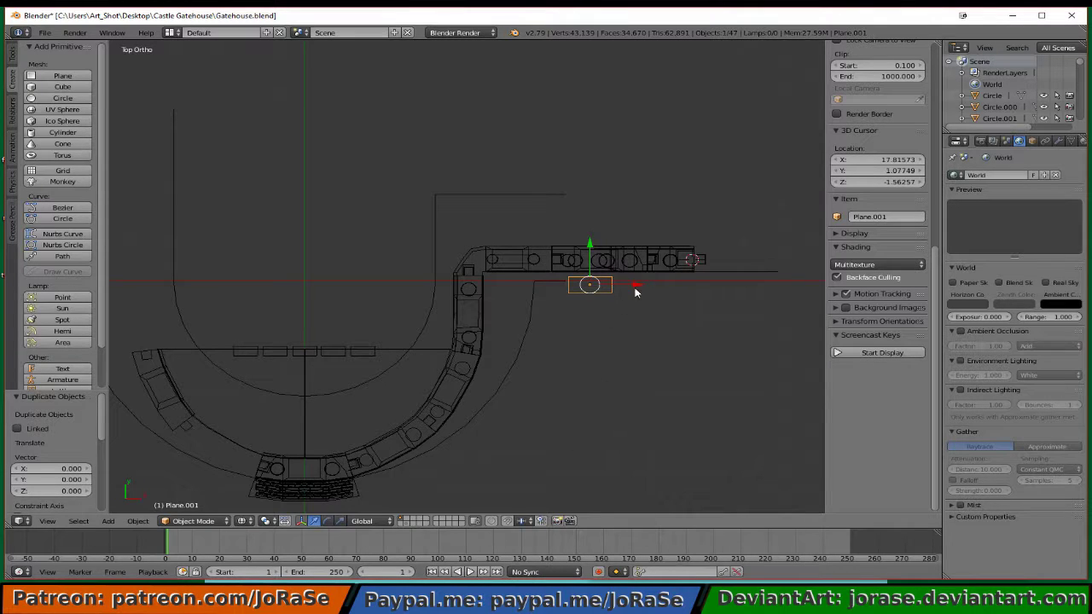
pyautogui.press('x')
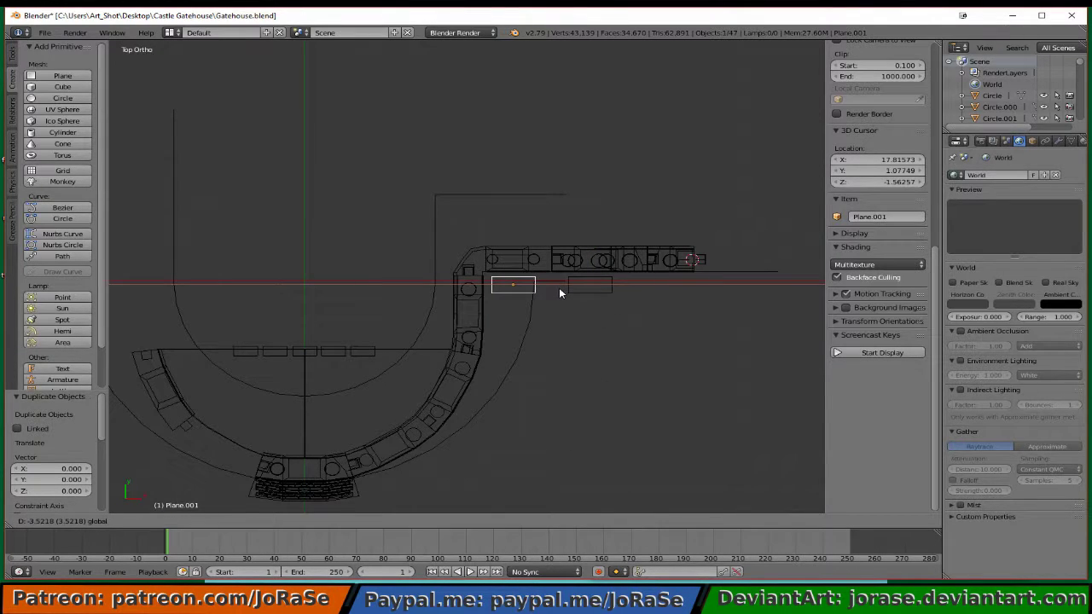
pyautogui.click(560, 292)
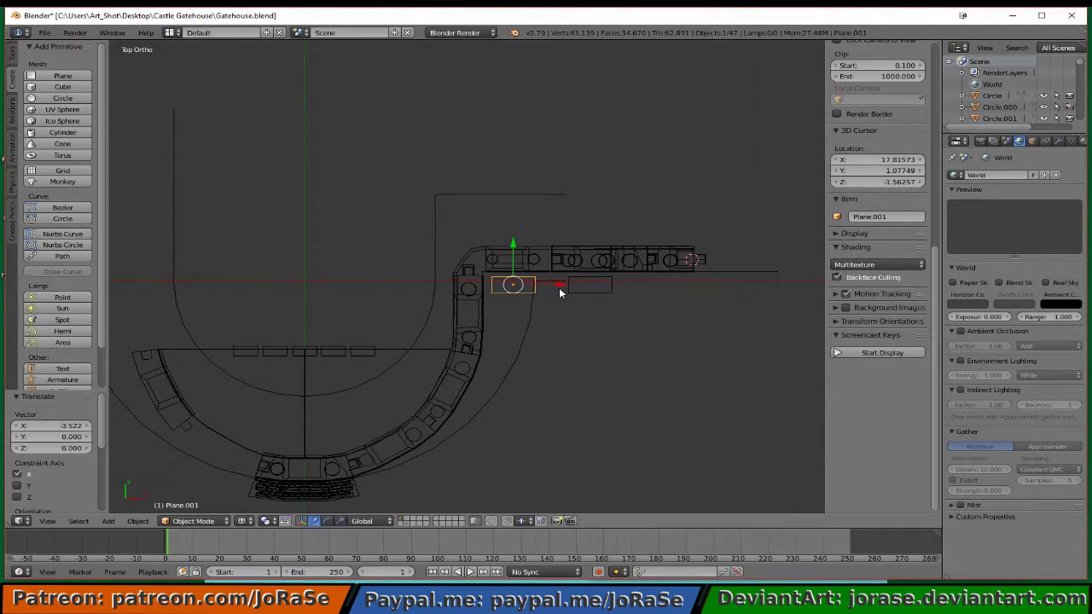
# - Duplicate the second tilted plane in place and rotate the new copy 90° in the top view
pyautogui.hotkey('shift', 'd')
pyautogui.rightClick(602, 402)
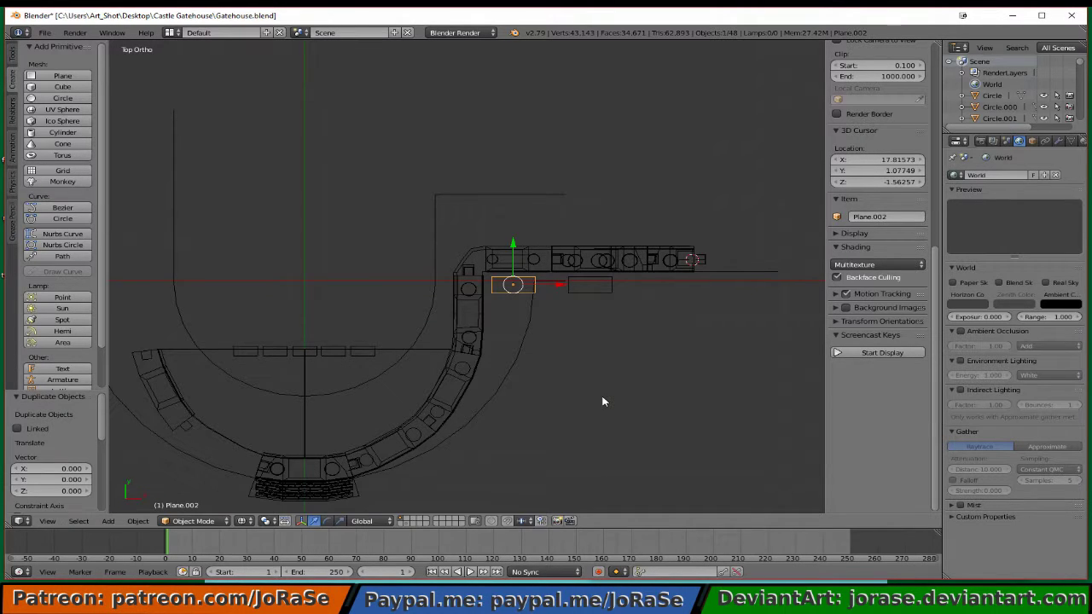
pyautogui.write('r')
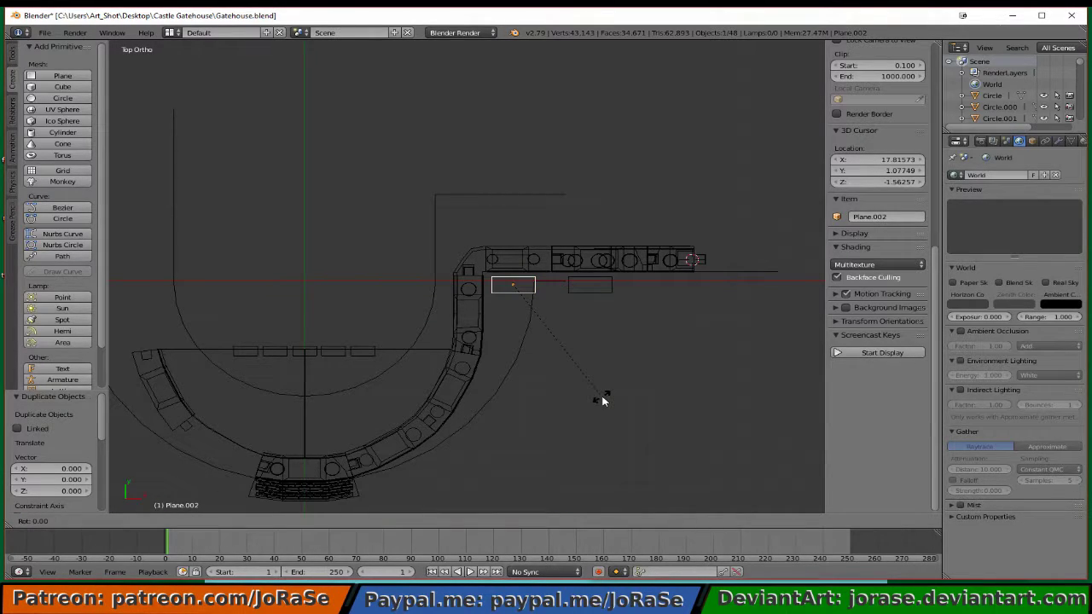
pyautogui.write('90')
pyautogui.press('Return')
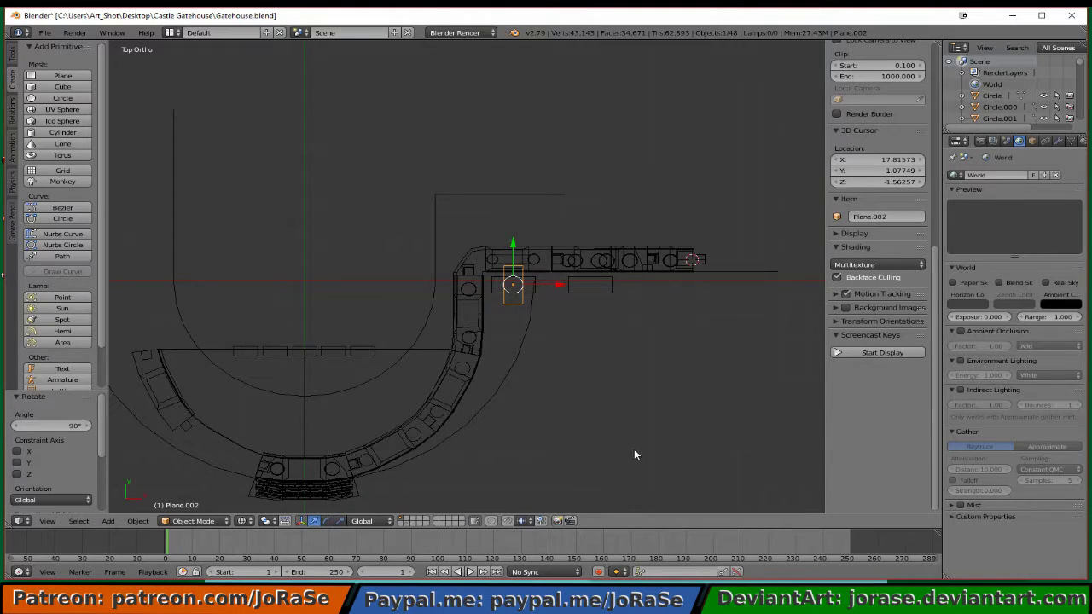
# - Rotate the newest plane copy 180° about the global Z axis so it slopes the opposite way
pyautogui.moveTo(634, 451); pyautogui.dragTo(645, 381, button='middle')
pyautogui.write('rz')
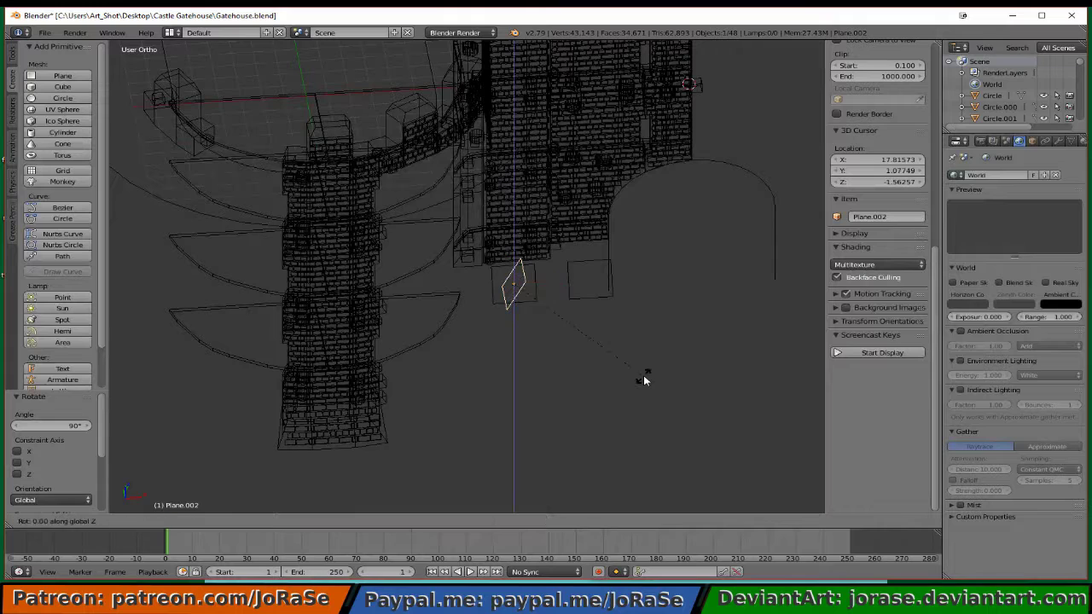
pyautogui.write('180')
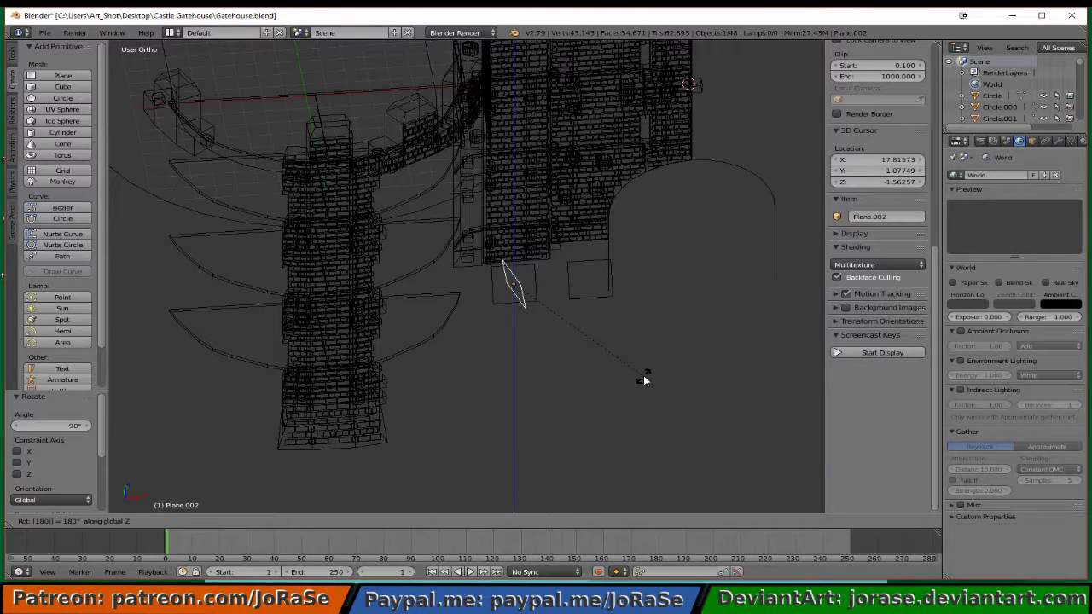
pyautogui.press('Return')
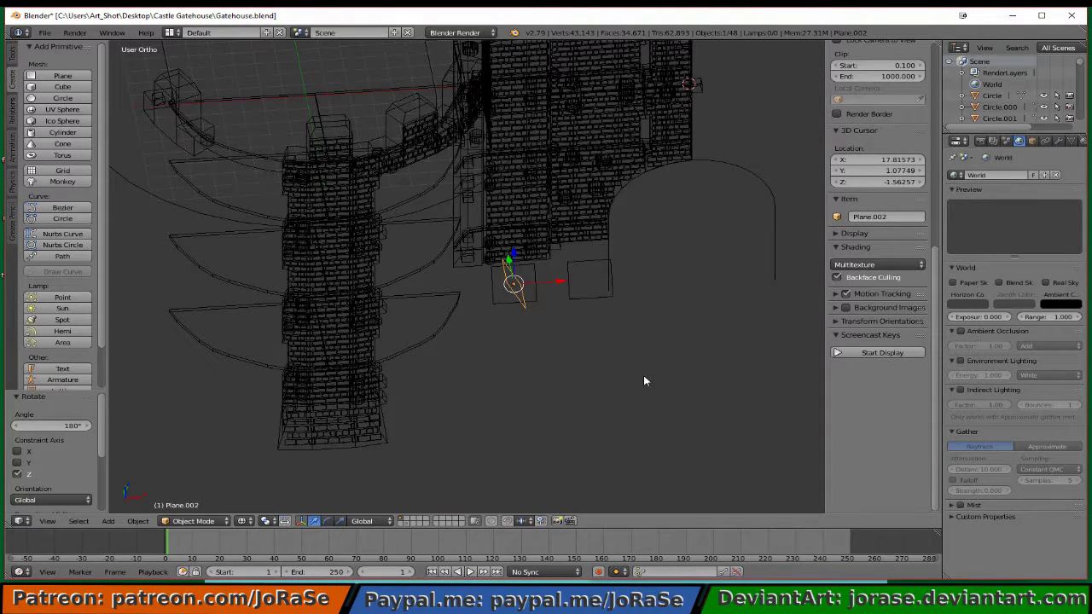
# - Move the rotated plane -1.462 along X in the front view, towards the tower side of the gatehouse wall
pyautogui.press('KP_1')
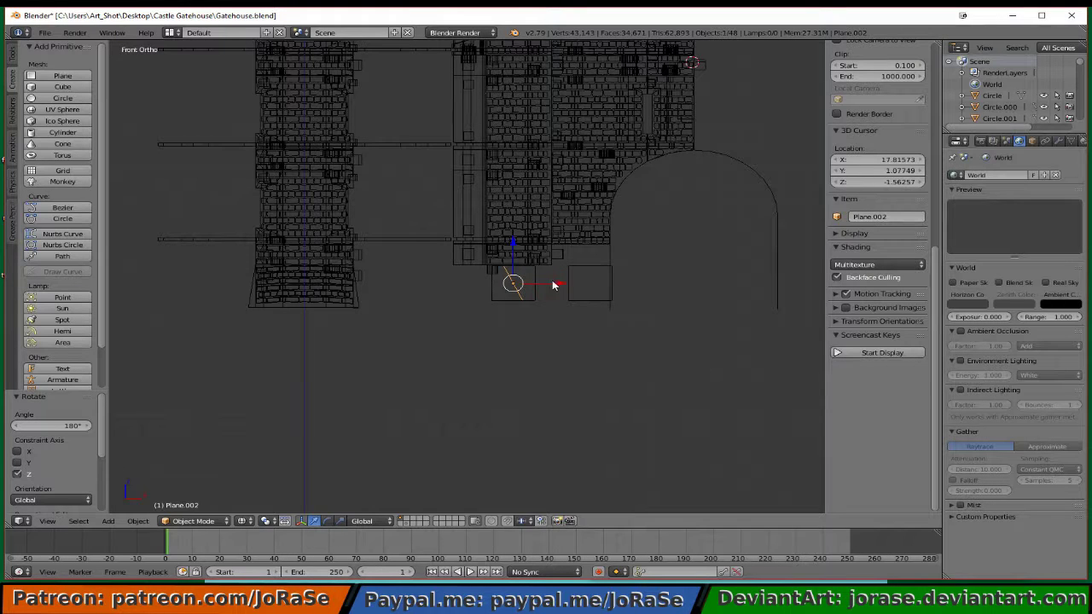
pyautogui.press('g')
pyautogui.press('x')
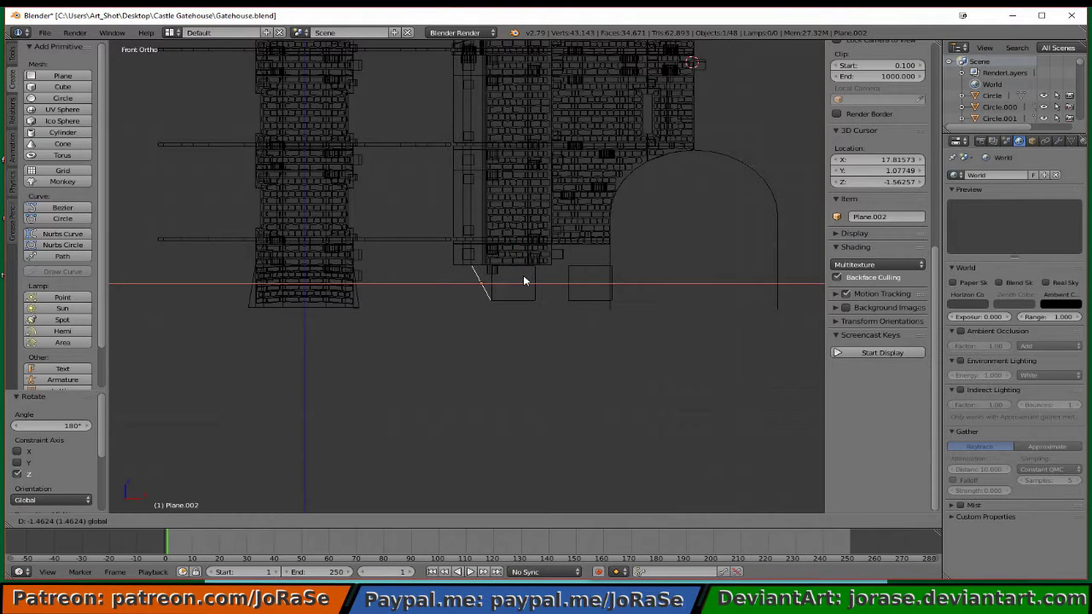
pyautogui.click(524, 280)
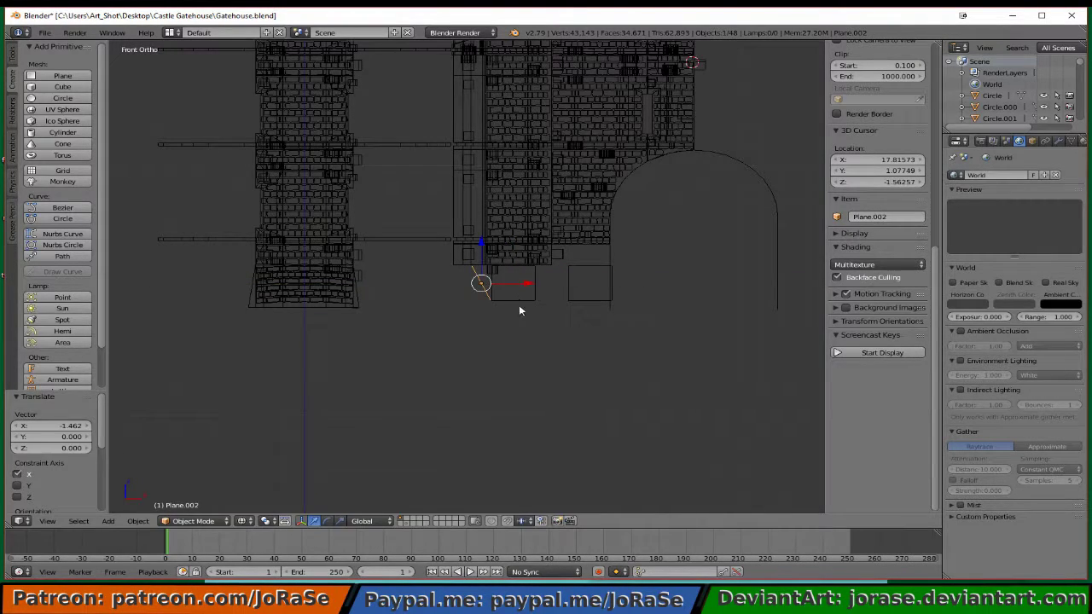
pyautogui.moveTo(529, 281); pyautogui.dragTo(515, 322, button='middle')
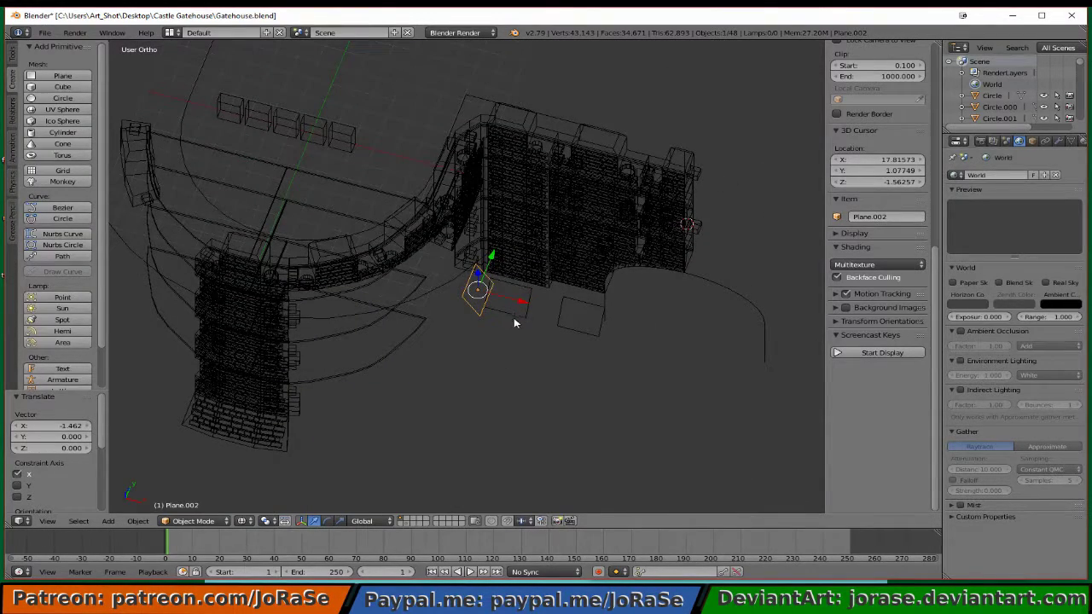
# - Select the neighbouring wall plane together with the rotated one and move both 0.478 along X in the top view
pyautogui.press('KP_7')
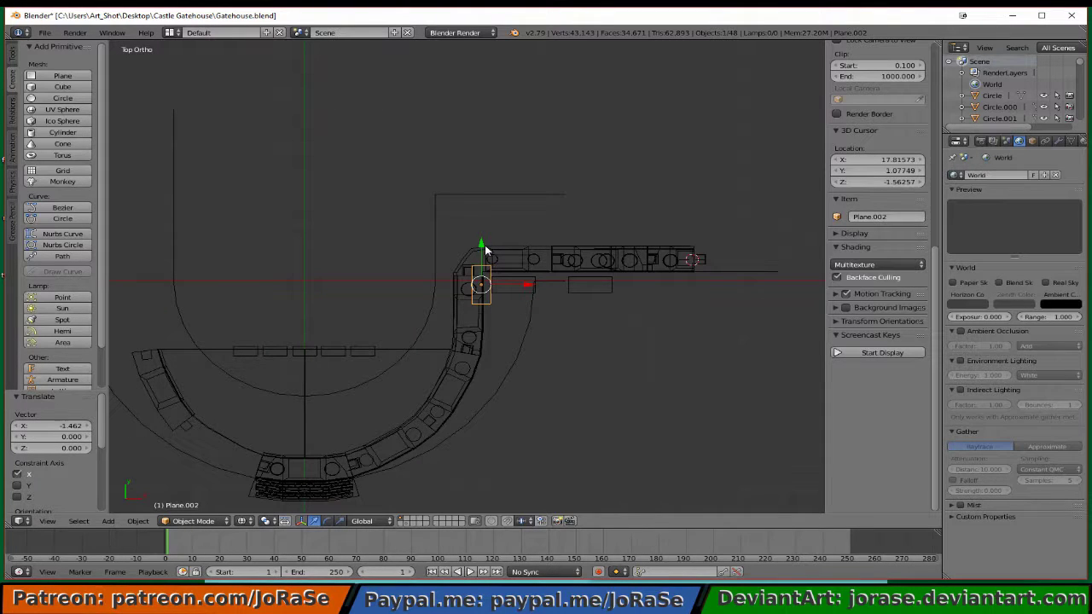
pyautogui.keyDown('shift'); pyautogui.rightClick(510, 289); pyautogui.keyUp('shift')
pyautogui.press('g')
pyautogui.press('x')
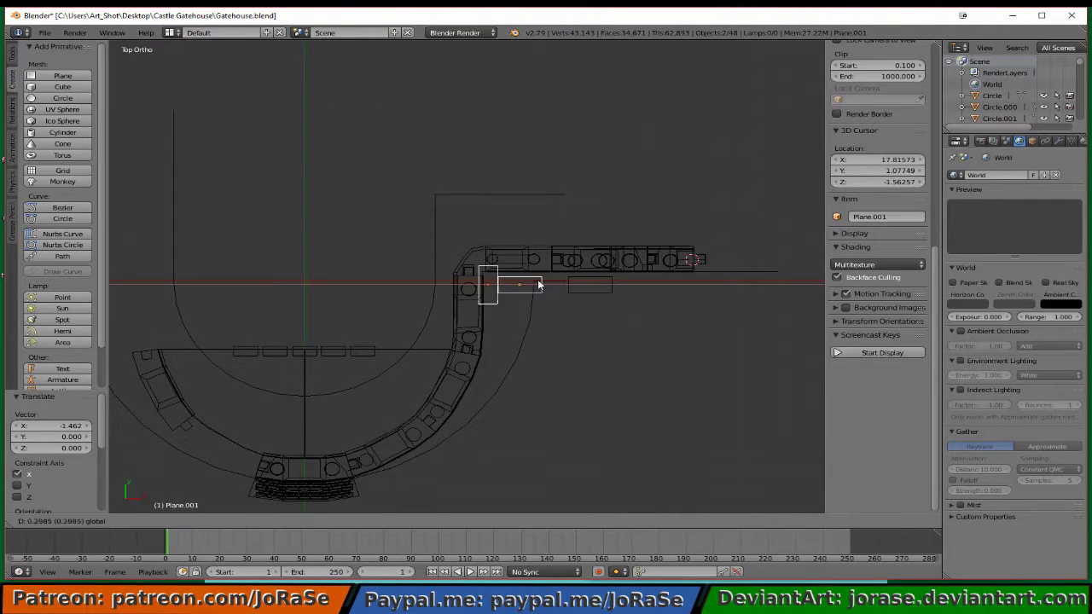
pyautogui.click(543, 281)
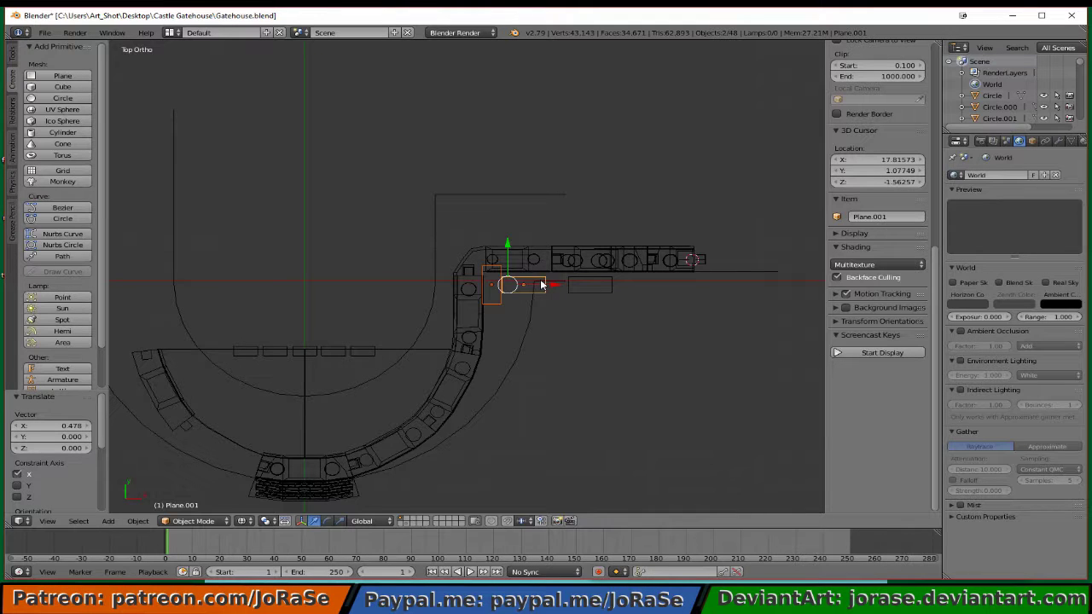
# - Move only the rotated plane along Y by -0.597 and another -0.836, so its corner meets the neighbouring plane's outer corner
pyautogui.rightClick(500, 304)
pyautogui.press('g')
pyautogui.press('y')
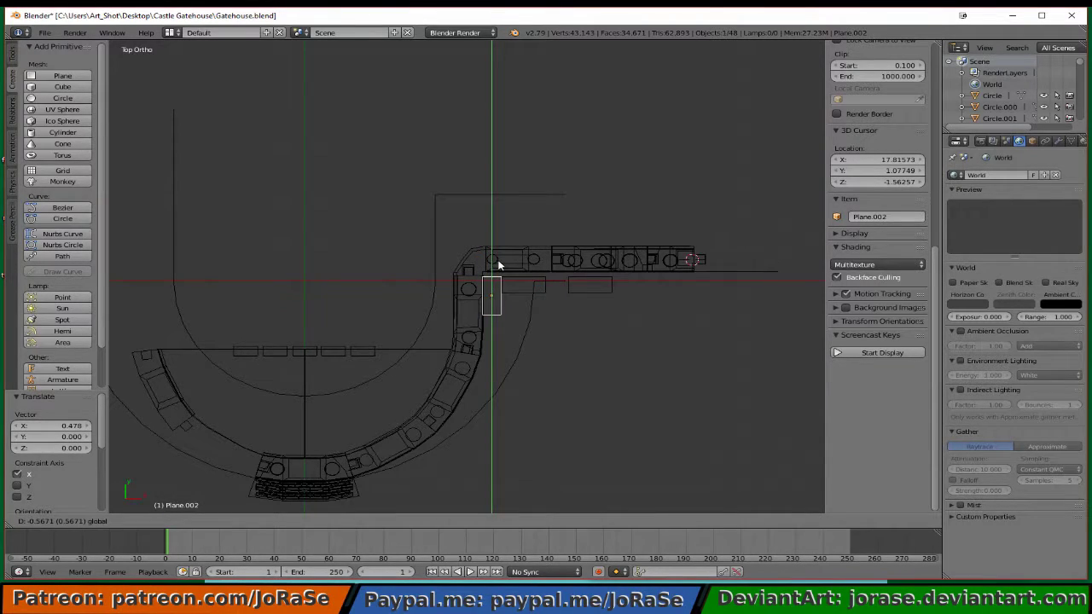
pyautogui.click(498, 261)
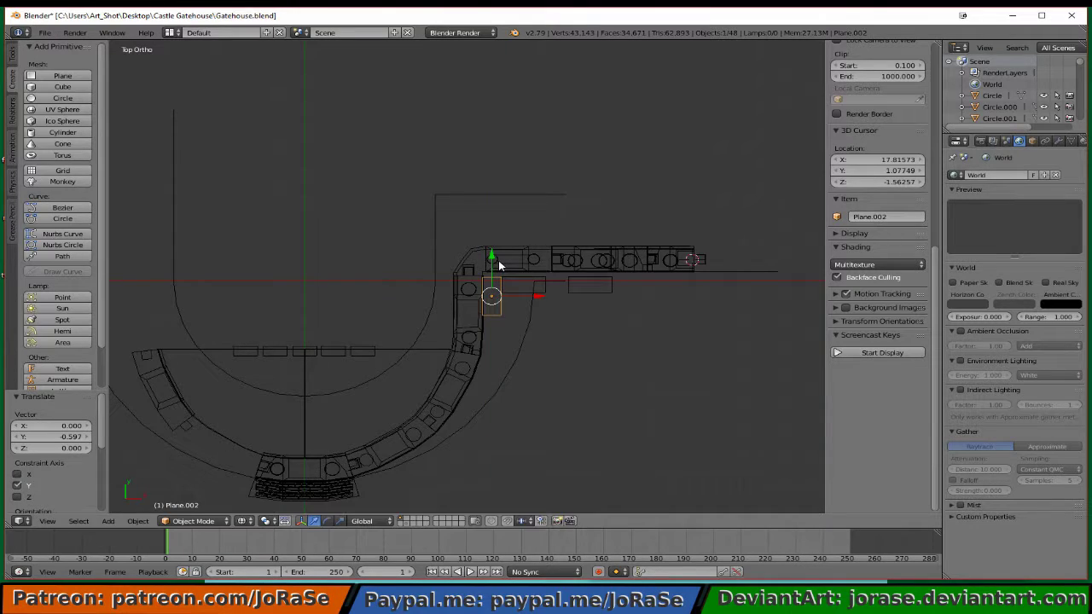
pyautogui.moveTo(543, 390); pyautogui.dragTo(546, 307, button='middle')
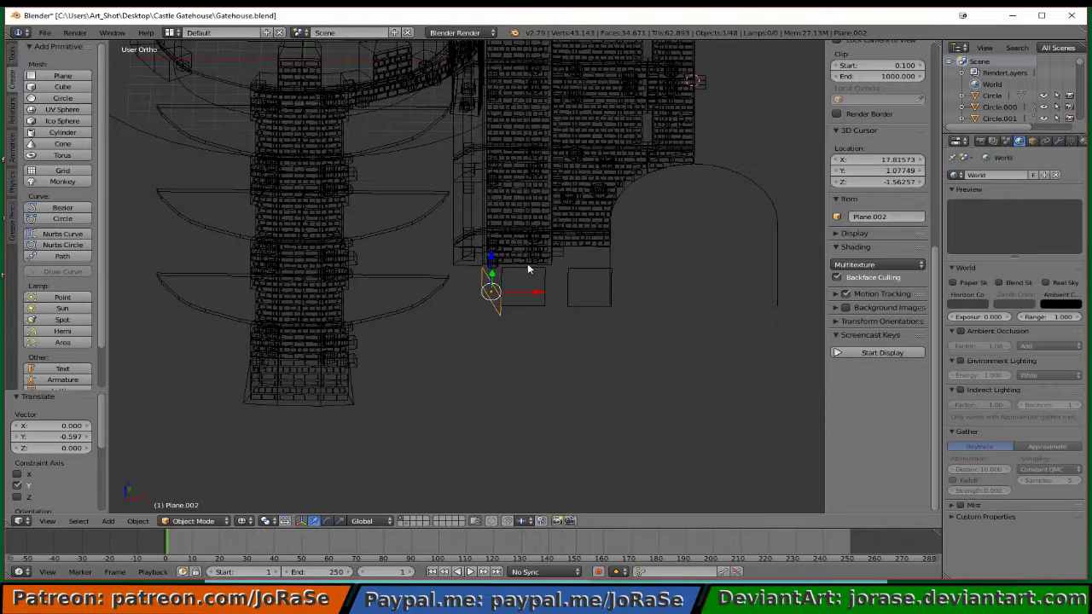
pyautogui.press('KP_7')
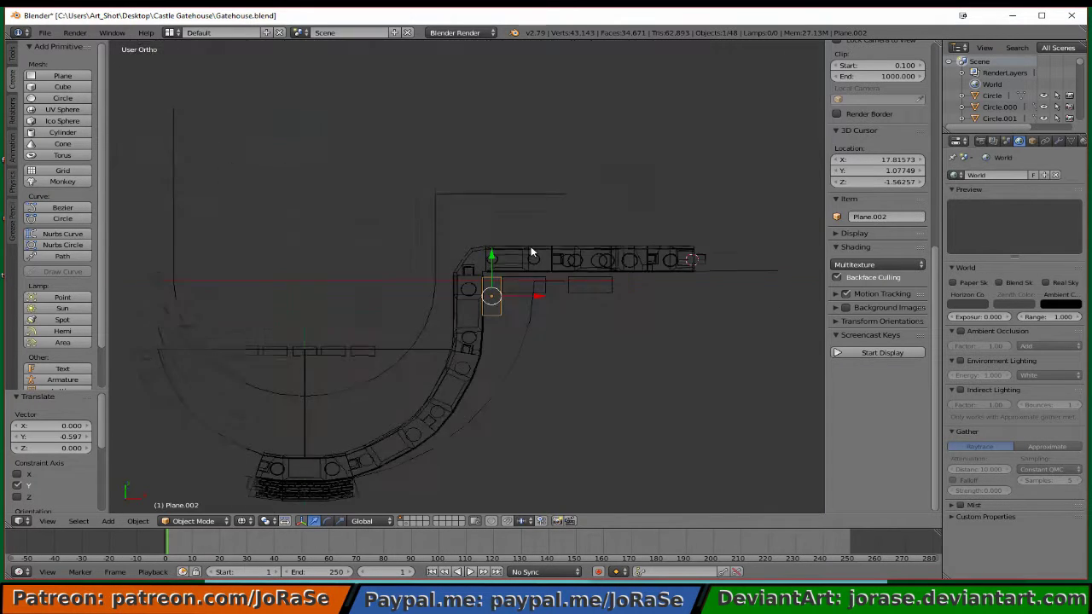
pyautogui.press('g')
pyautogui.press('y')
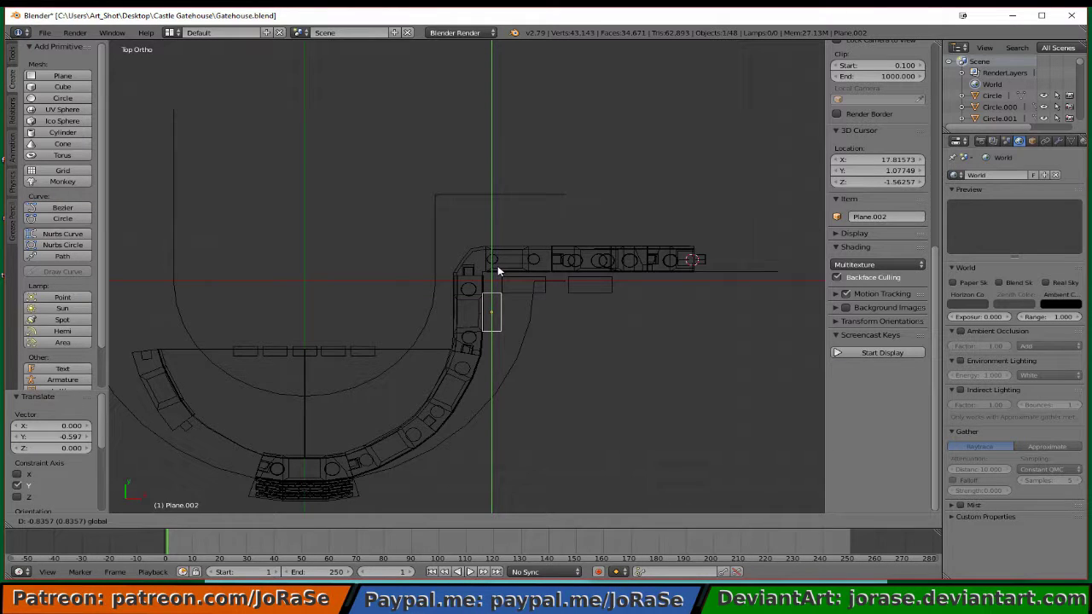
pyautogui.click(499, 272)
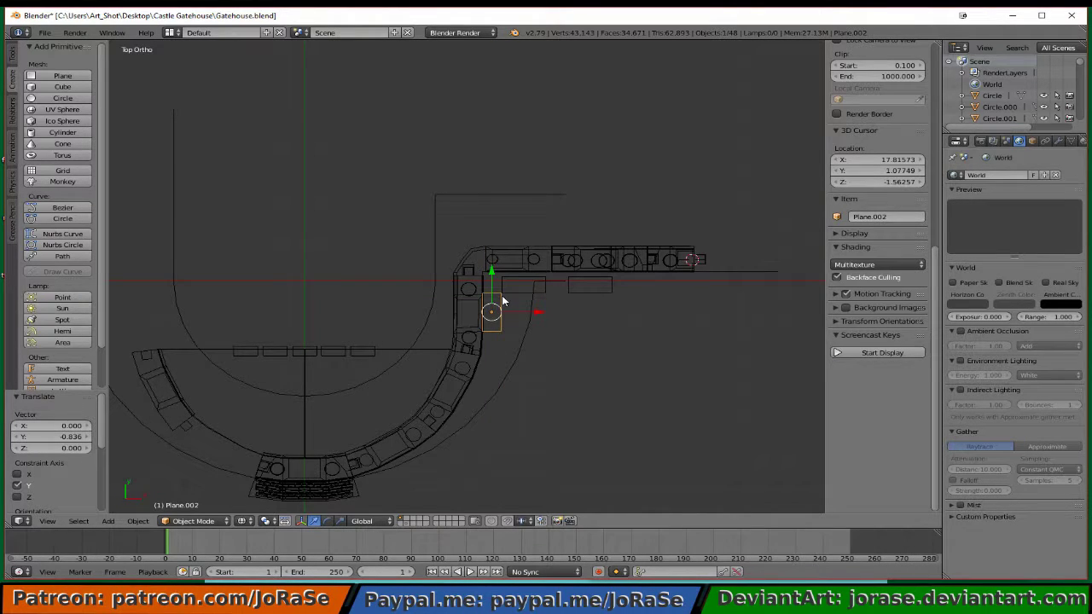
# - Join the two tilted planes into one mesh and merge their touching outer corner vertices at center
pyautogui.keyDown('shift'); pyautogui.rightClick(506, 293); pyautogui.keyUp('shift')
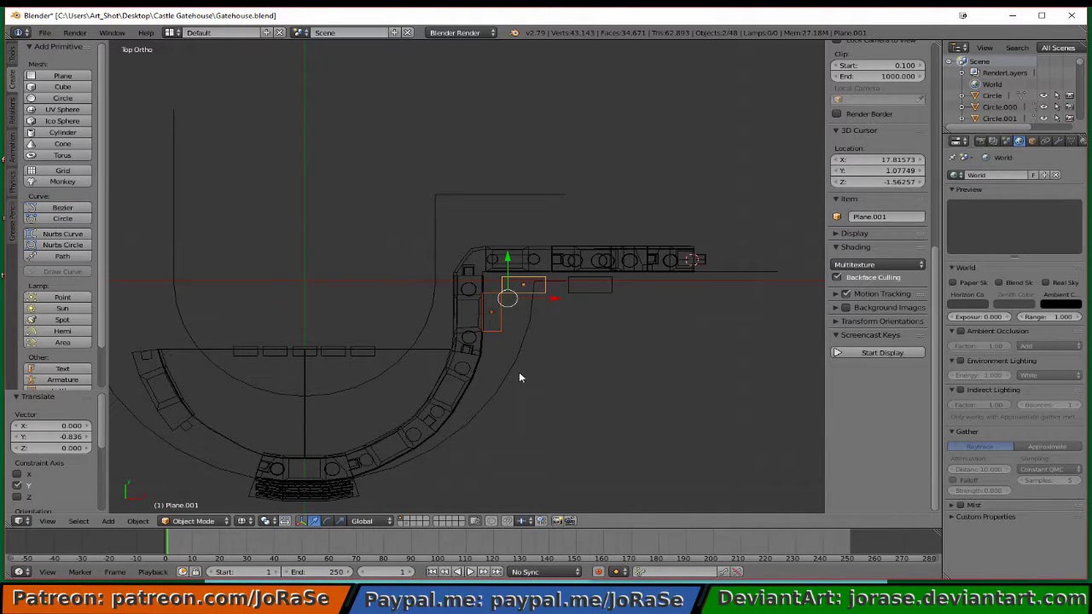
pyautogui.hotkey('ctrl', 'j')
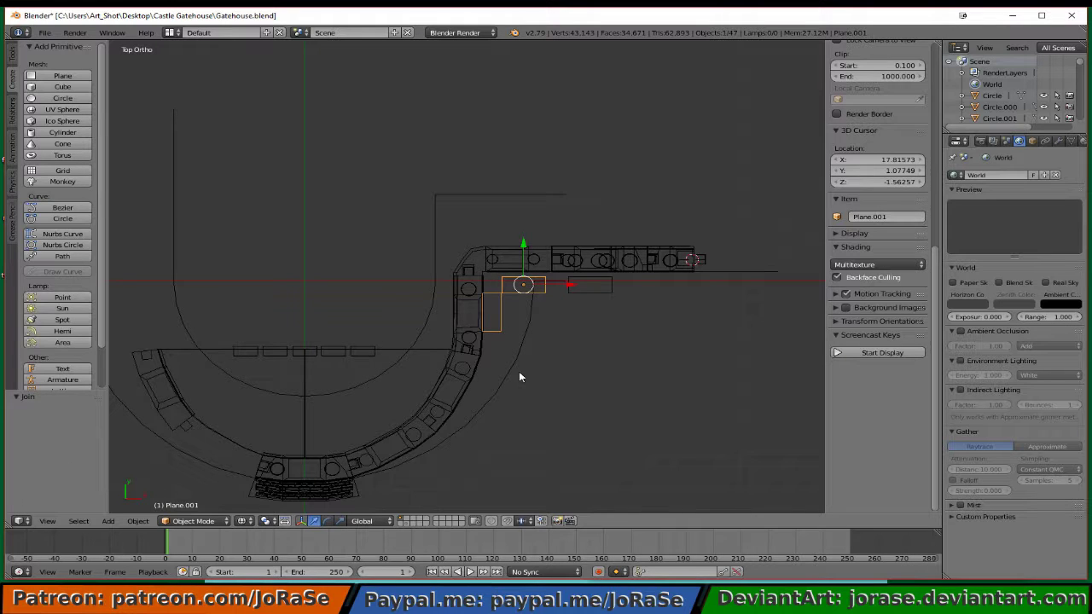
pyautogui.press('Tab')
pyautogui.press('a')
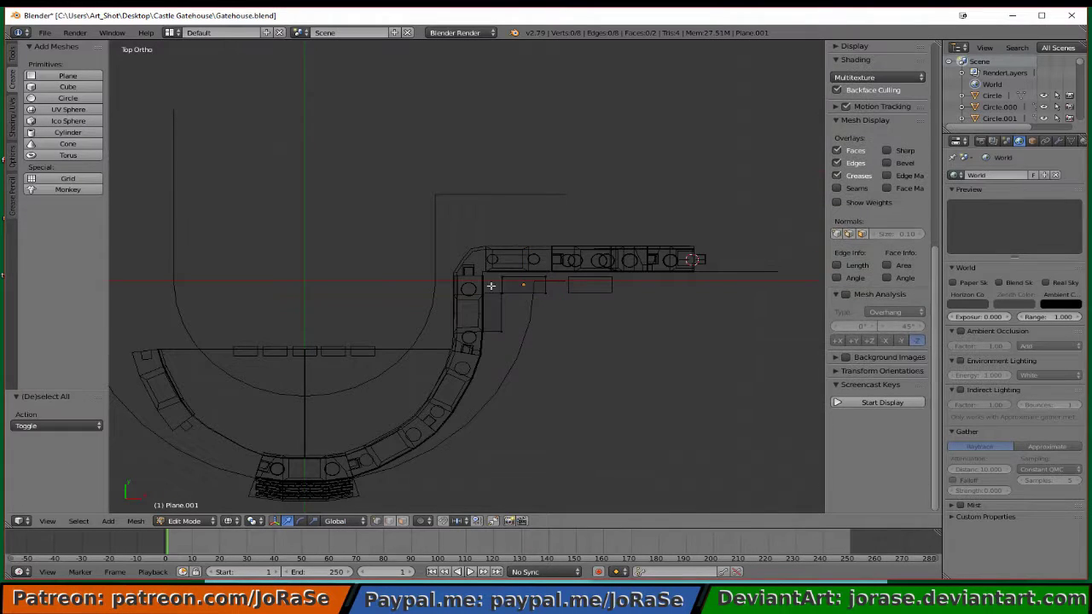
pyautogui.scroll(8, 468, 365)
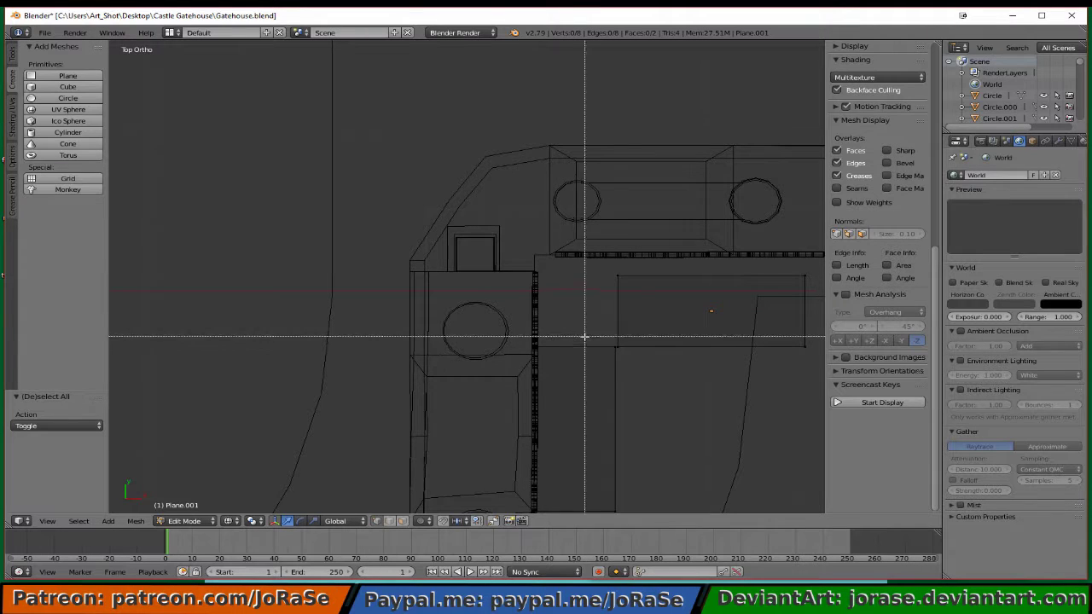
pyautogui.rightClick(615, 346)
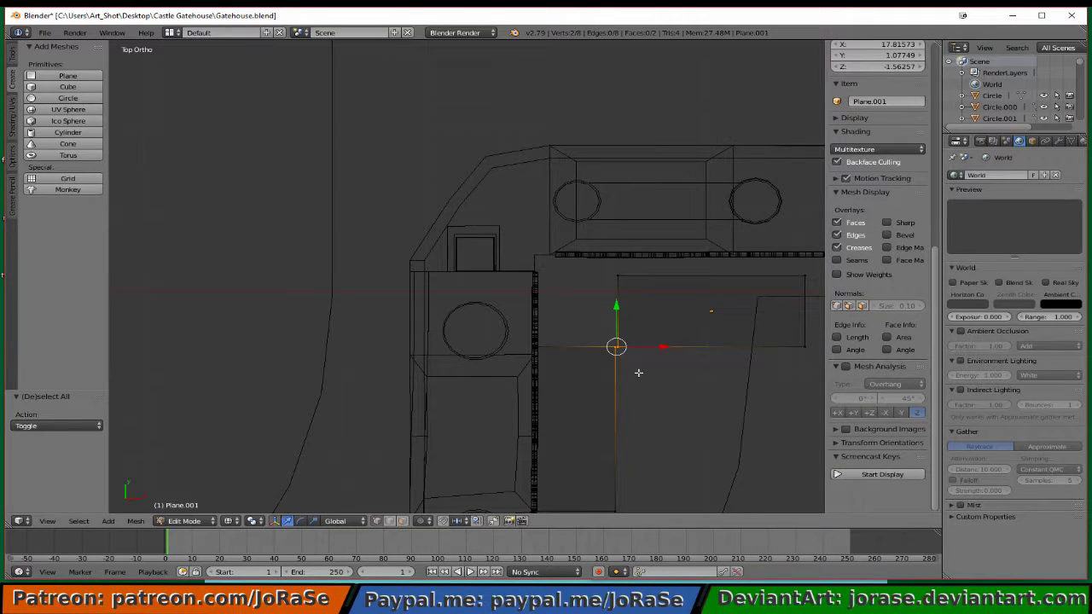
pyautogui.hotkey('ctrl', 'm')
pyautogui.press('x')
pyautogui.hotkey('alt', 'm')
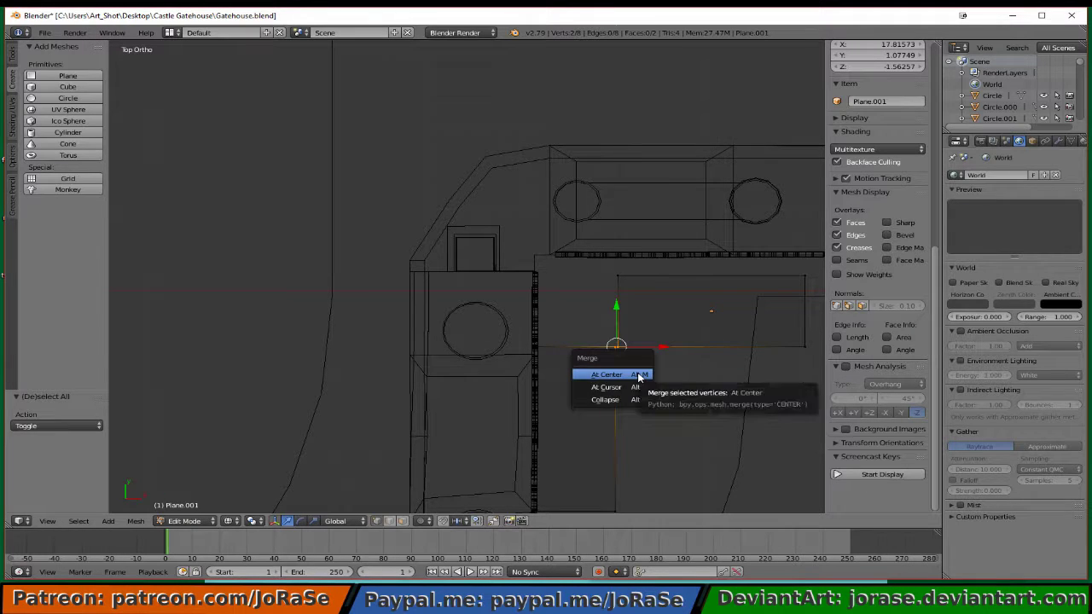
pyautogui.click(634, 371)
pyautogui.press('a')
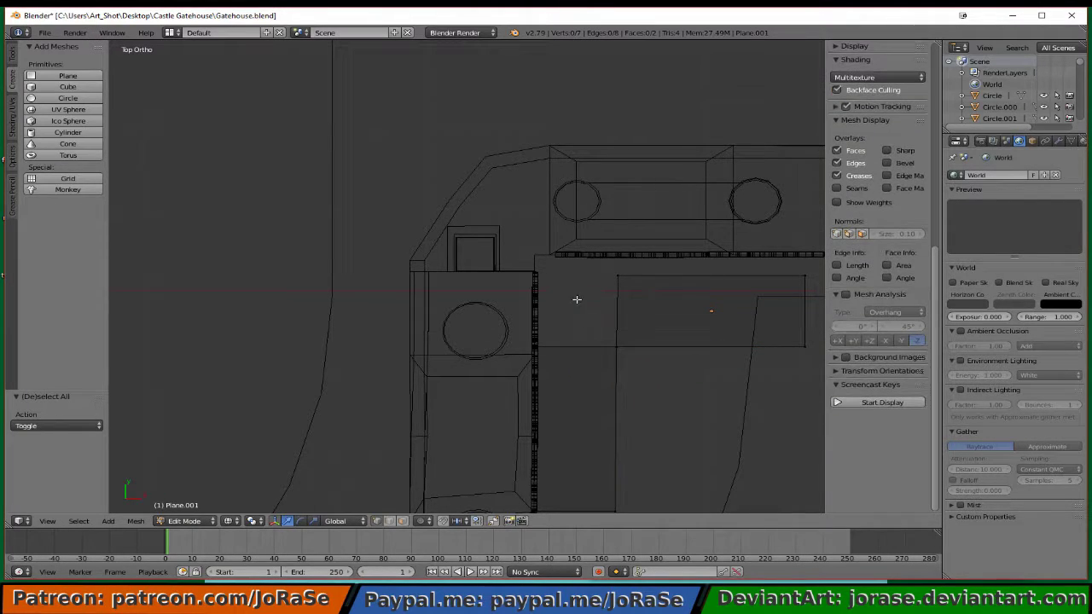
# - Connect the two open wall-side corner vertices with an edge and subdivide it with one cut
pyautogui.rightClick(617, 276)
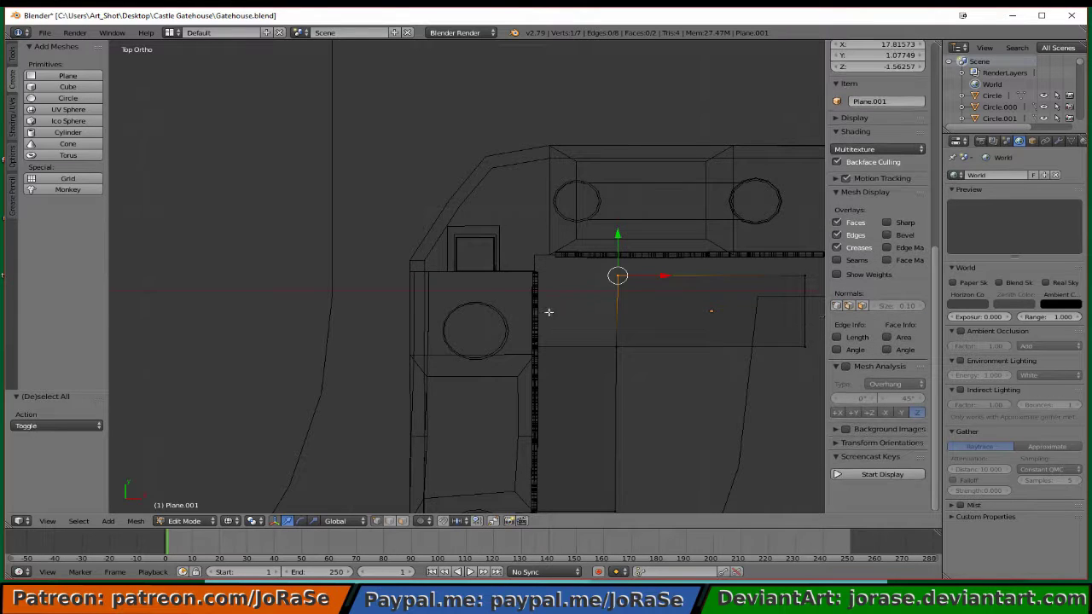
pyautogui.press('b')
pyautogui.moveTo(530, 317); pyautogui.dragTo(555, 369)
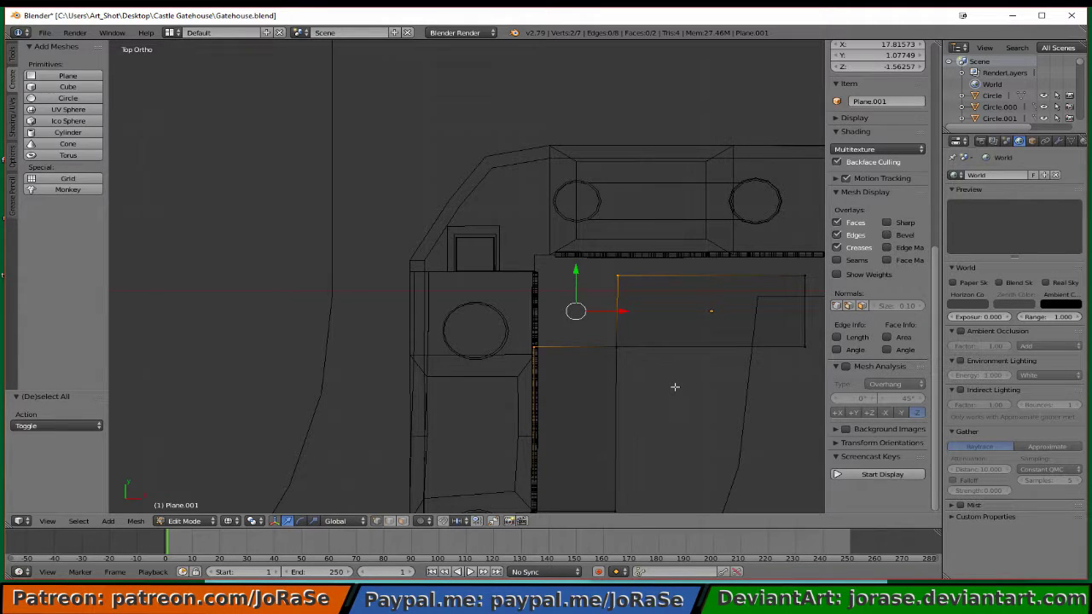
pyautogui.press('f')
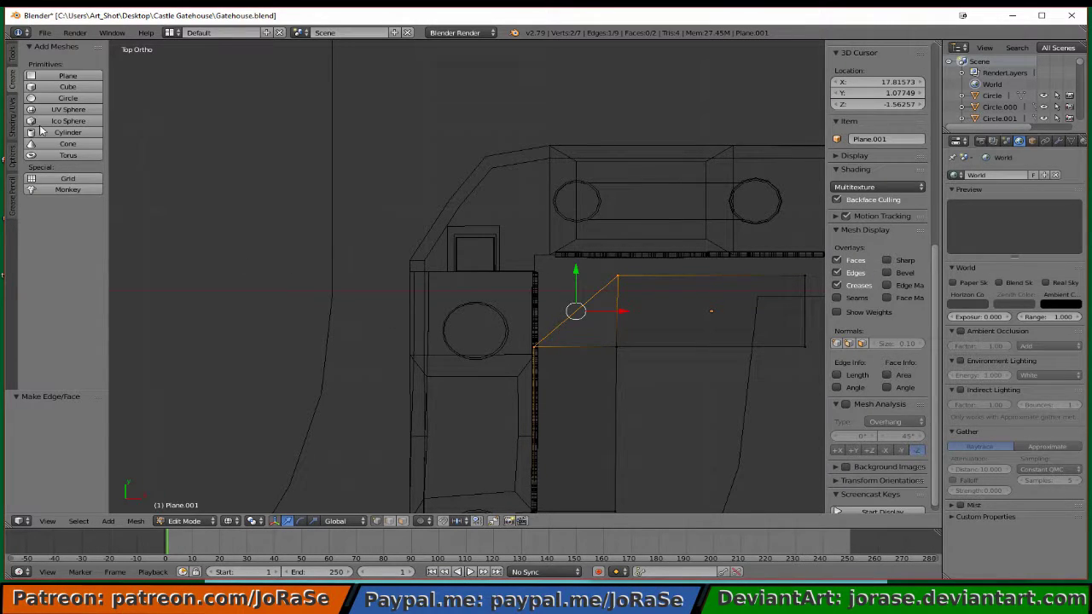
pyautogui.click(11, 58)
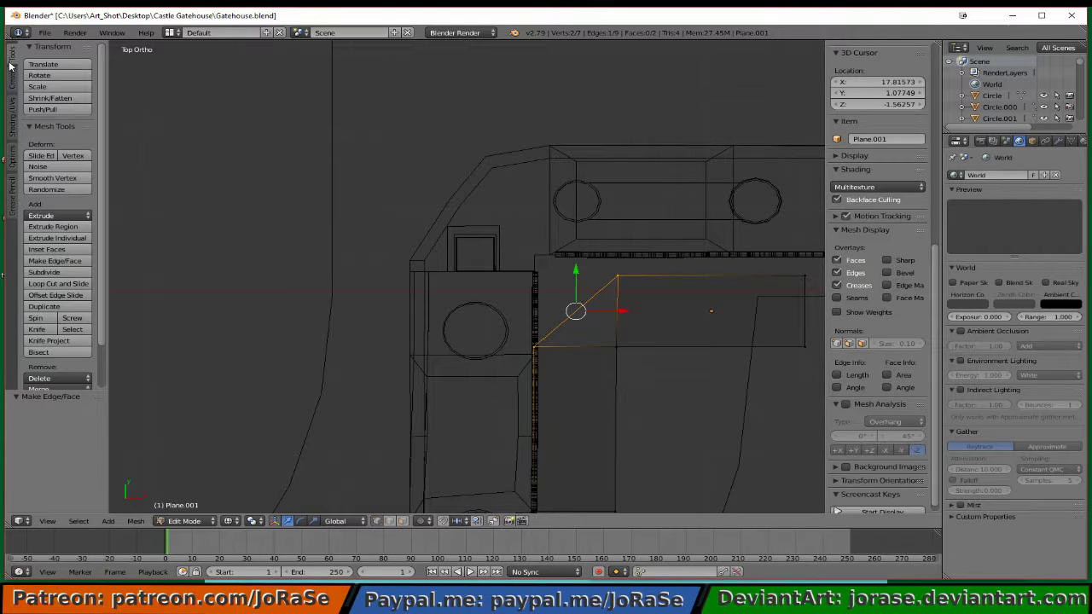
pyautogui.click(72, 273)
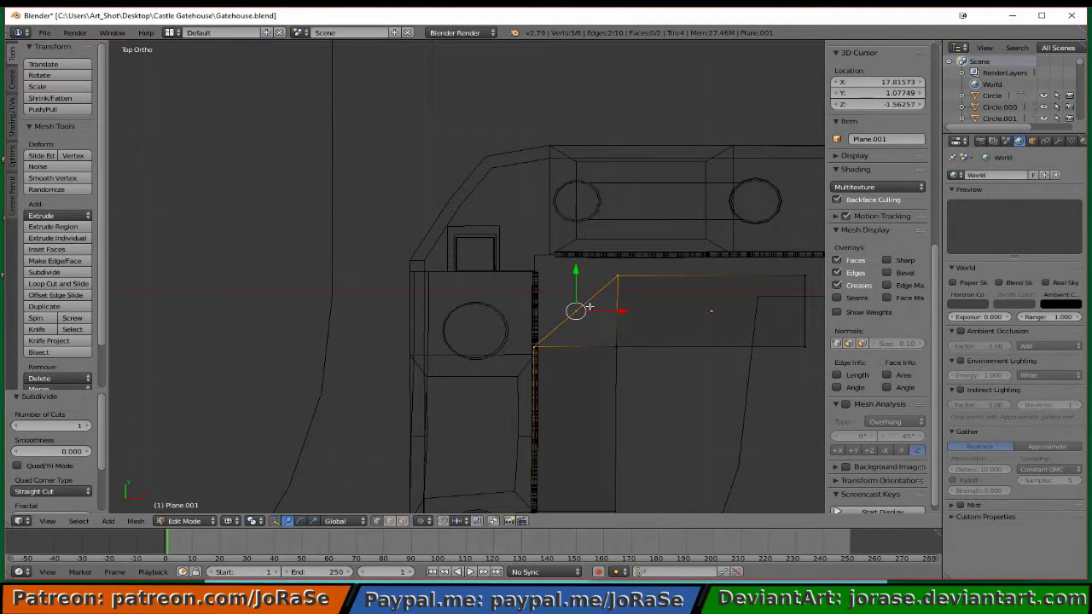
# - Move the new edge's middle vertex -0.451 along X and 0.430 along Y into the inner corner between the walls
pyautogui.press('a')
pyautogui.press('b')
pyautogui.moveTo(566, 299); pyautogui.dragTo(589, 322)
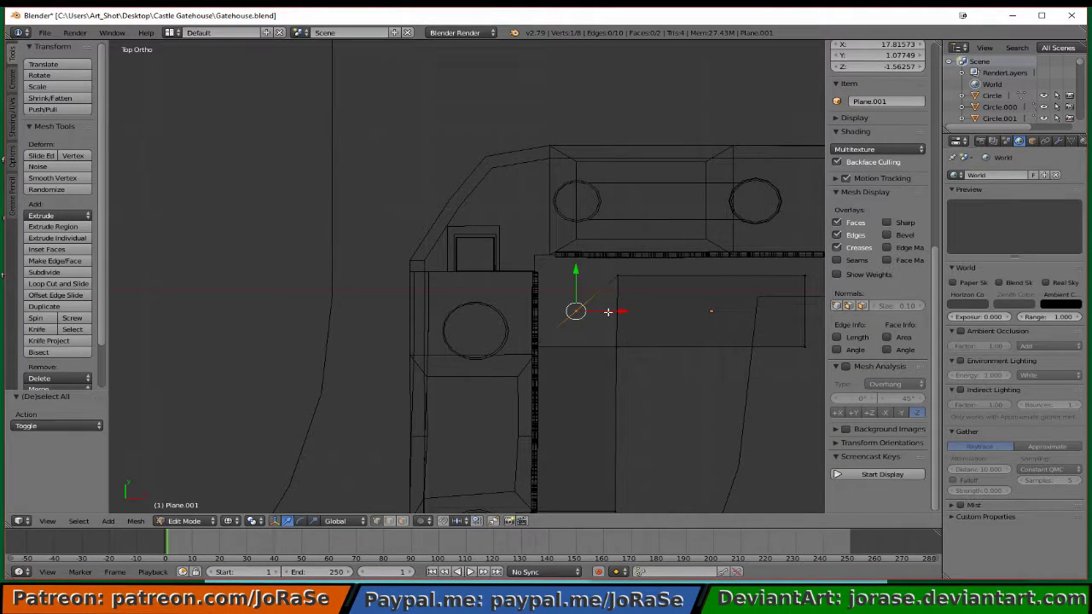
pyautogui.press('g')
pyautogui.press('x')
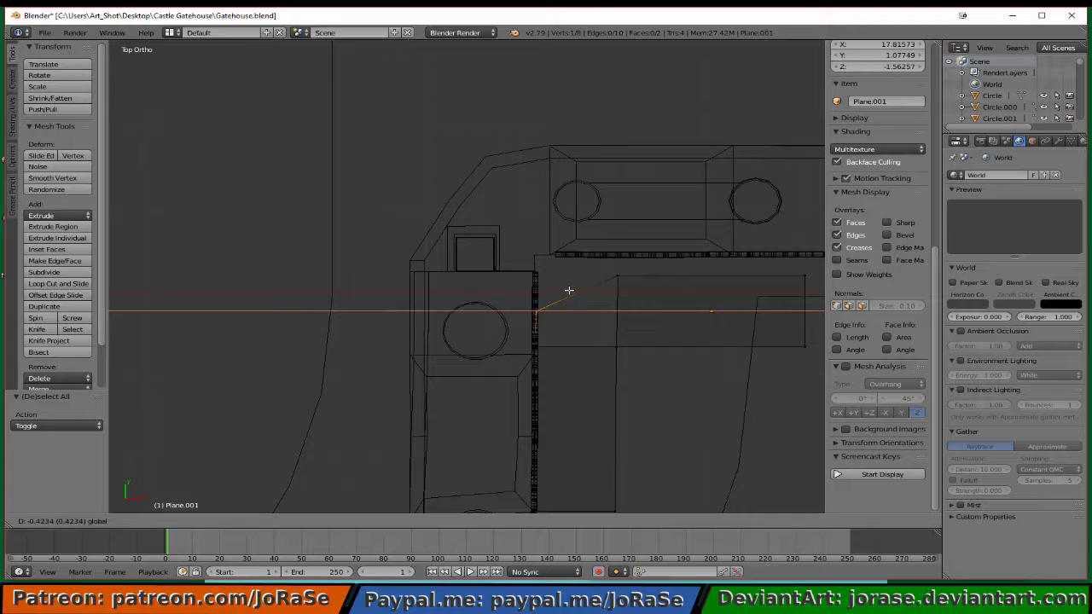
pyautogui.click(566, 286)
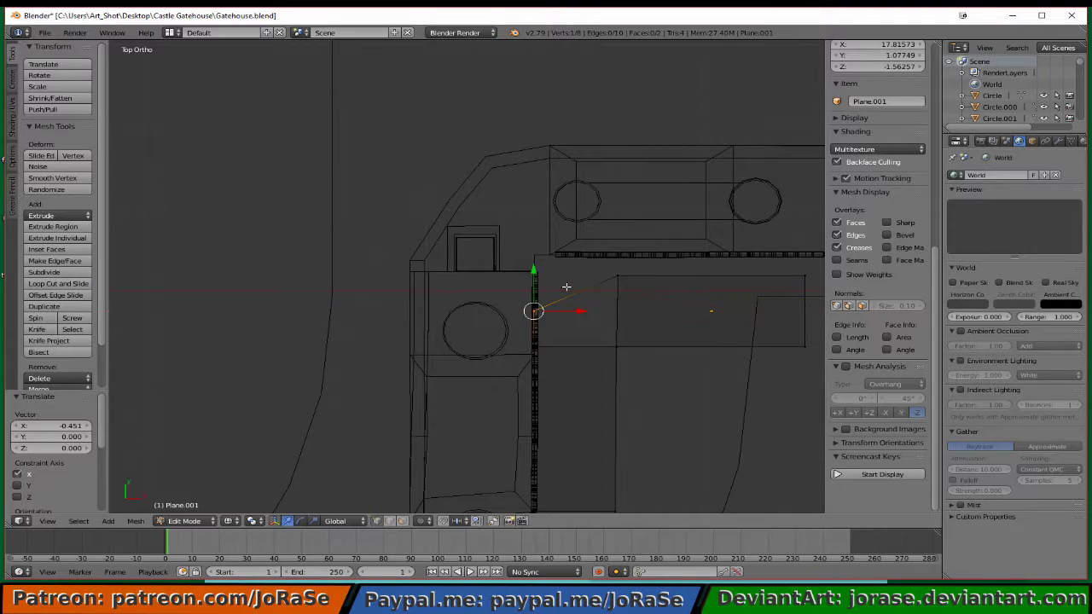
pyautogui.press('g')
pyautogui.press('y')
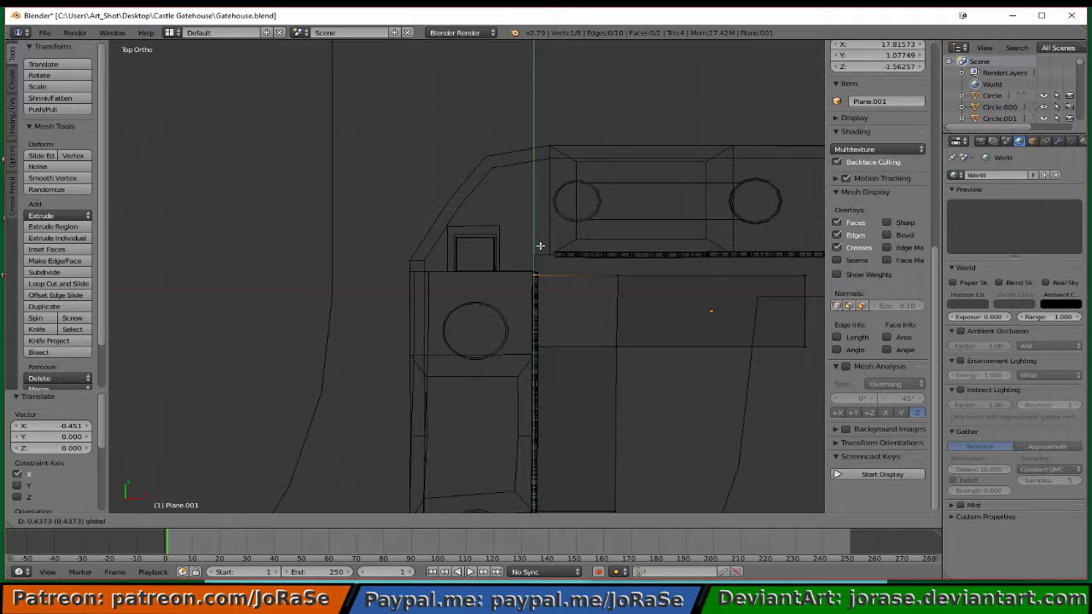
pyautogui.click(541, 246)
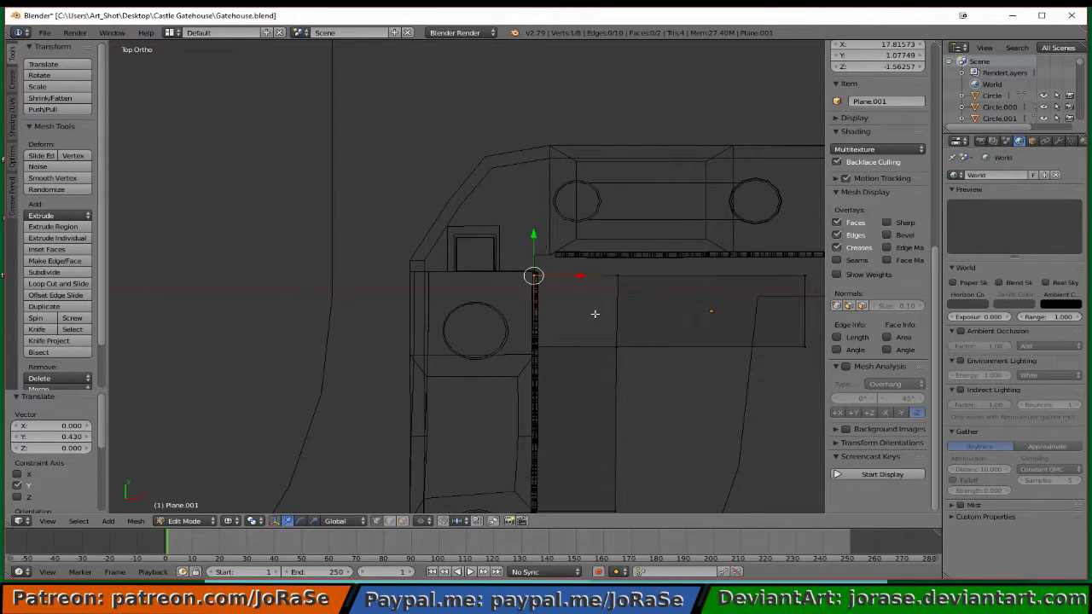
# - Fill the corner gap between the two planes with two triangular faces and leave mesh editing
pyautogui.keyDown('shift'); pyautogui.click(616, 276); pyautogui.keyUp('shift')
pyautogui.keyDown('shift'); pyautogui.click(616, 346); pyautogui.keyUp('shift')
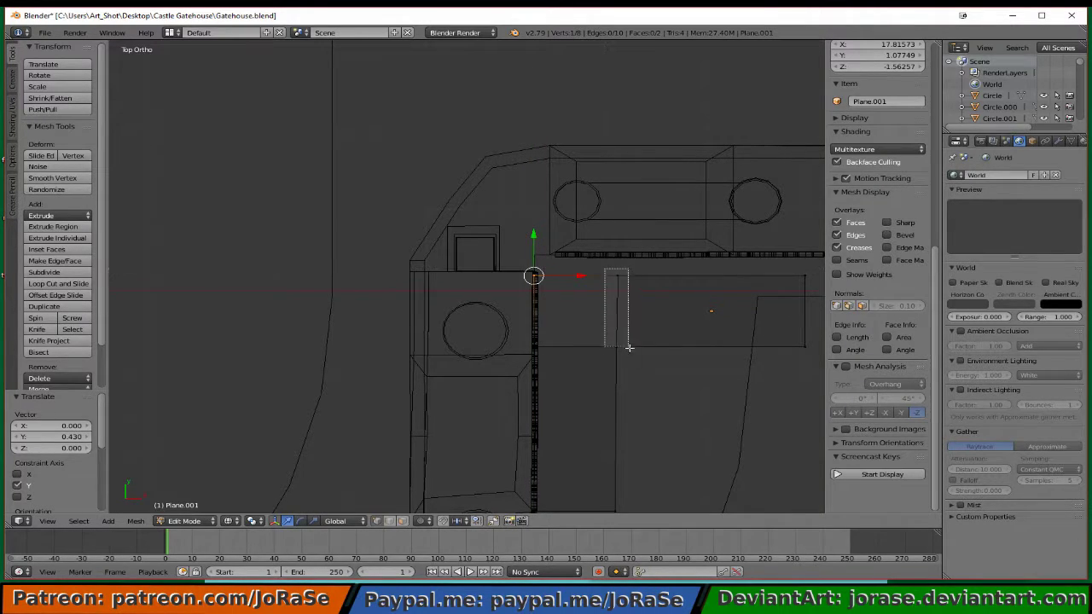
pyautogui.press('f')
pyautogui.keyDown('shift'); pyautogui.rightClick(616, 275); pyautogui.keyUp('shift')
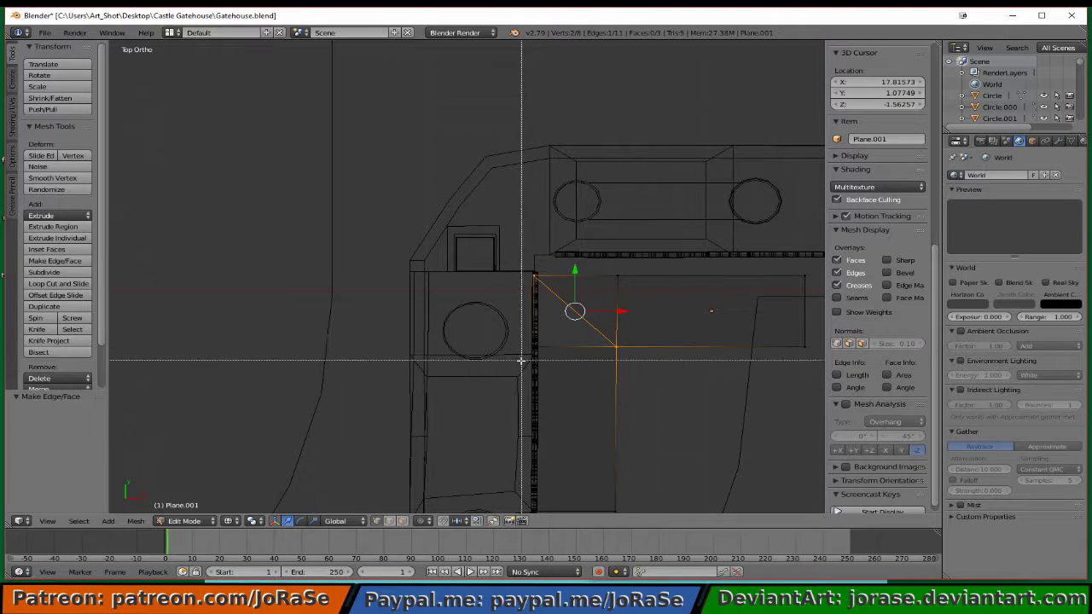
pyautogui.keyDown('shift'); pyautogui.rightClick(535, 346); pyautogui.keyUp('shift')
pyautogui.press('f')
pyautogui.press('Tab')
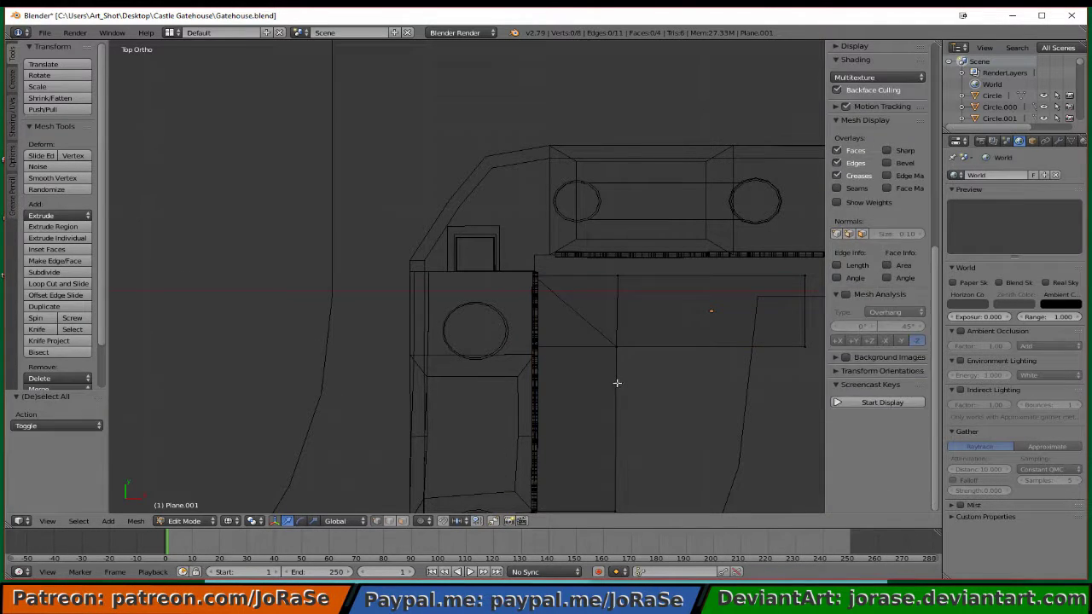
# - Examine the joined corner guide below the gatehouse wall in solid shading
pyautogui.press('z')
pyautogui.moveTo(682, 417)
pyautogui.mouseDown(button='middle')
pyautogui.moveTo(580, 348)
pyautogui.moveTo(572, 329)
pyautogui.moveTo(620, 376)
pyautogui.mouseUp(button='middle')
pyautogui.moveTo(556, 398); pyautogui.dragTo(606, 389, button='middle')
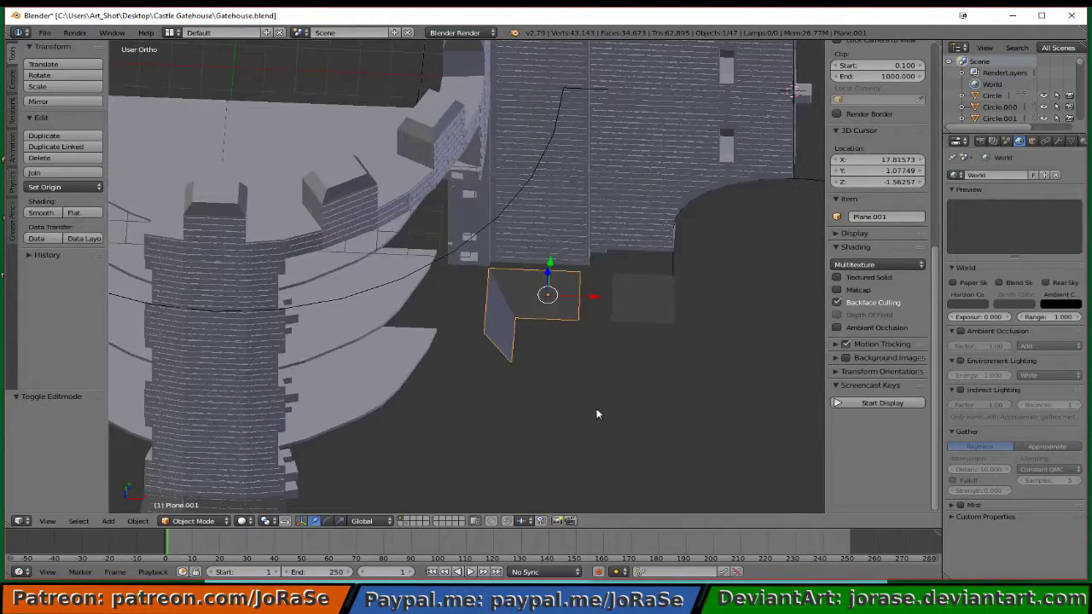